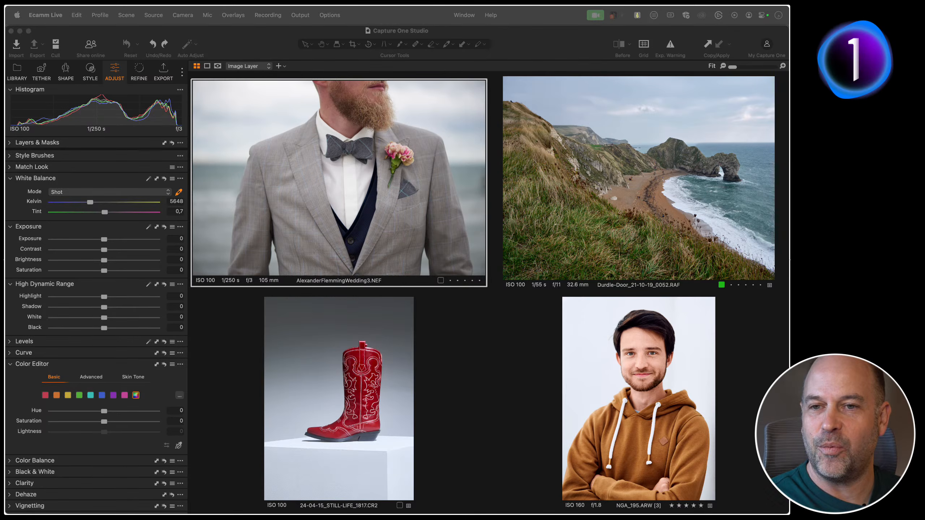
- Launch the mousepose utility through a Spotlight search
left_click(487, 373)
key("super+space")
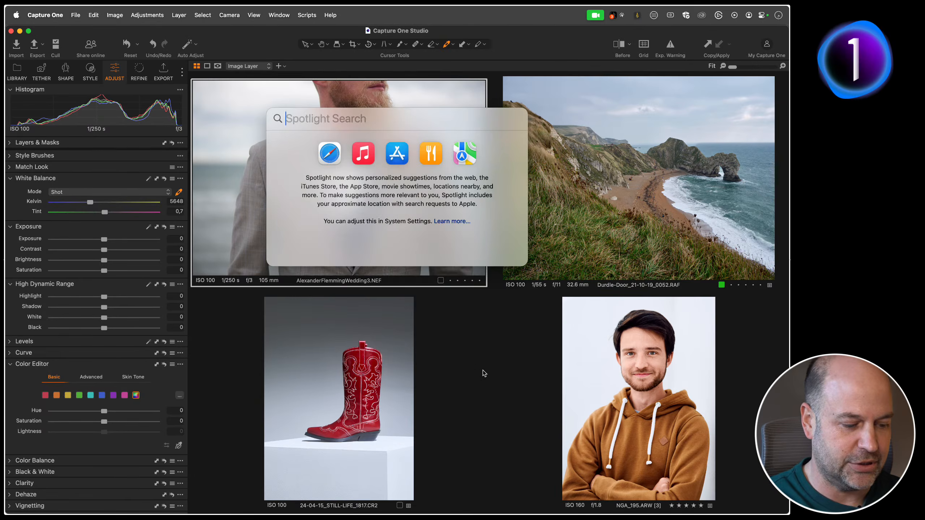
type("ouse")
key("BackSpace")
key("BackSpace")
key("BackSpace")
key("BackSpace")
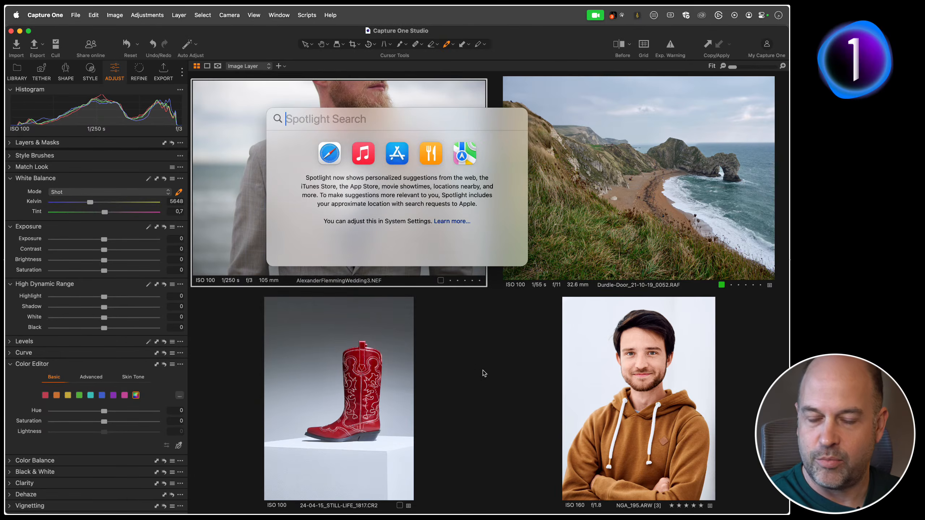
type("mousepose")
key("Return")
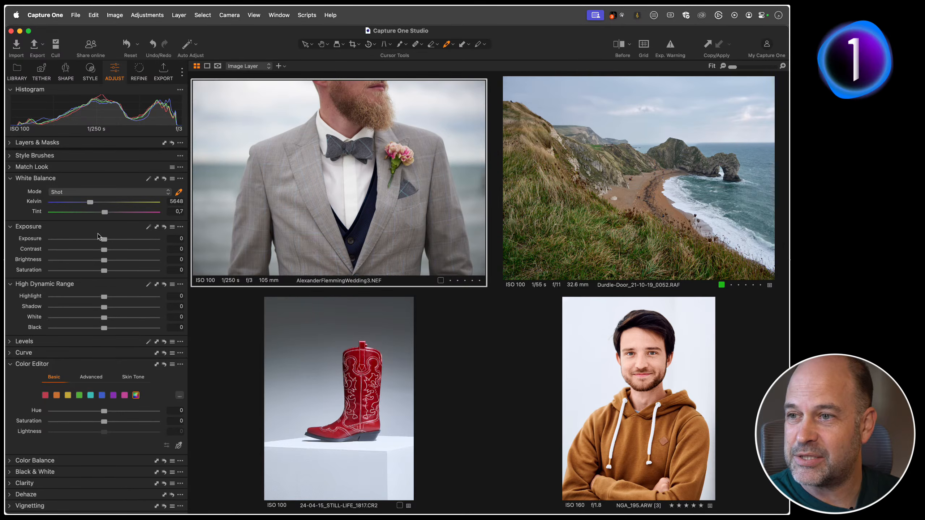
key("super+b")
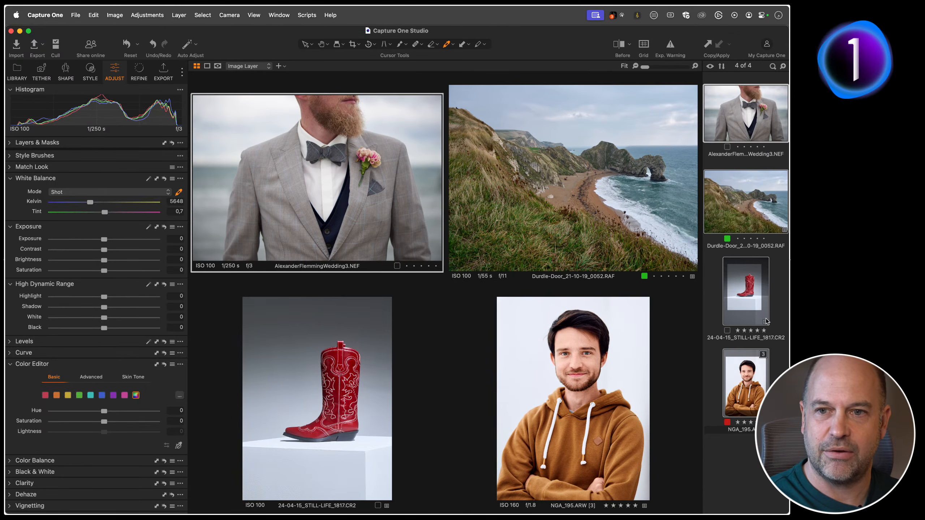
left_click(713, 319)
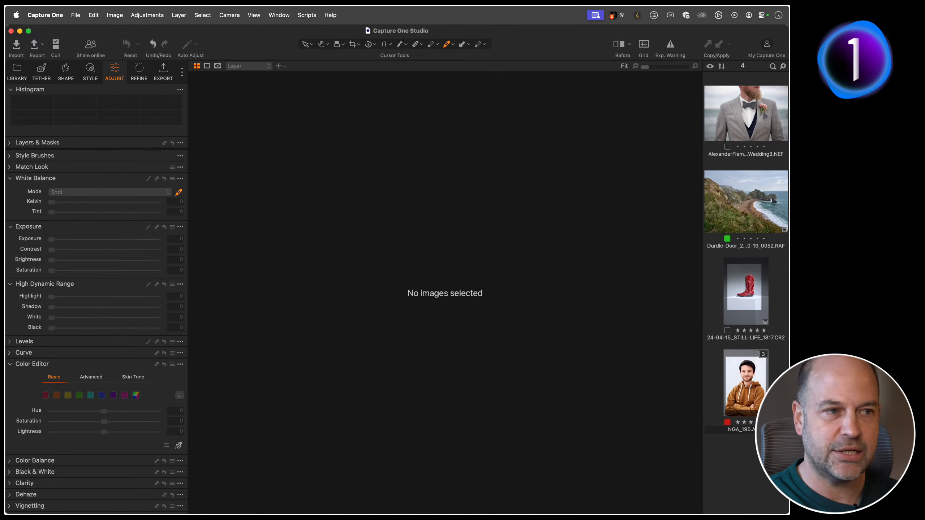
left_click(739, 122)
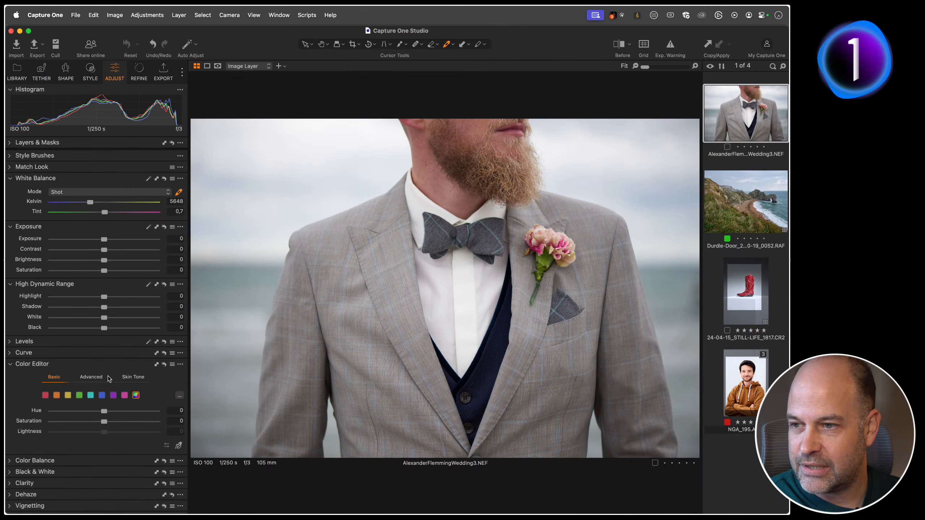
- Switch the Color Editor to its Advanced mode and collapse the tool
left_click(102, 378)
scroll(126, 396, "down", 10)
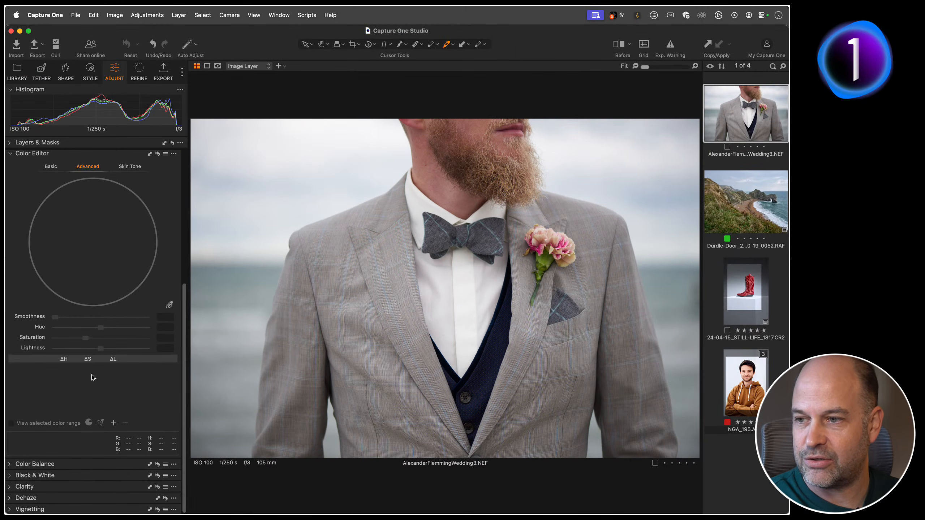
scroll(91, 353, "up", 10)
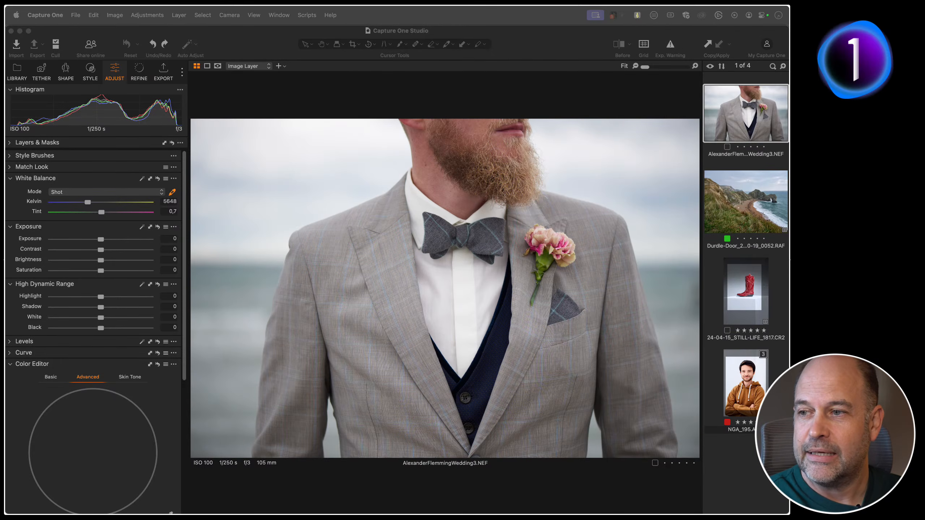
left_click(16, 363)
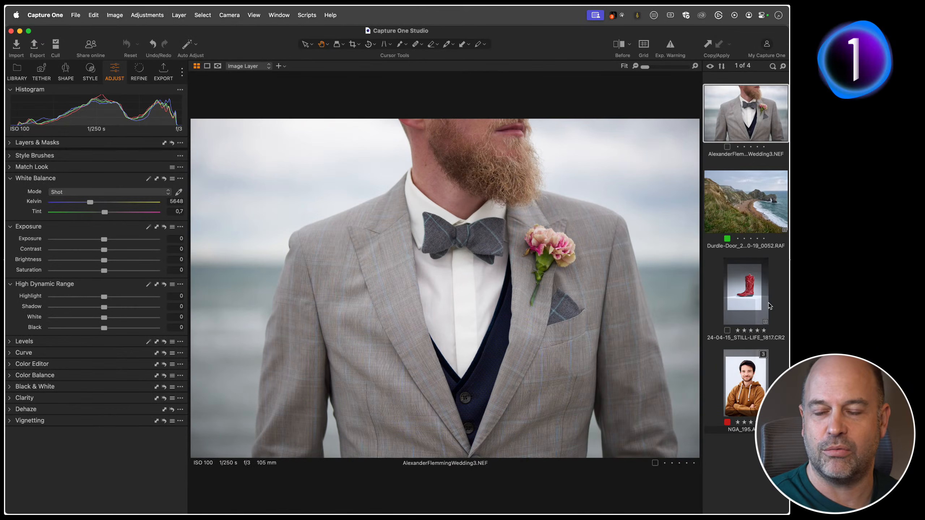
- With the wedding photo selected, detach the Histogram and float it over the upper part of the viewer
left_click(767, 305)
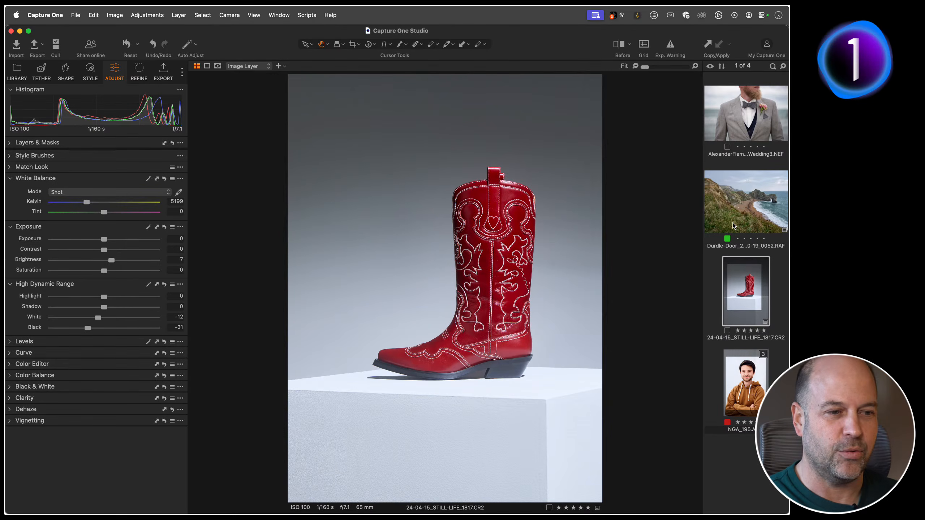
left_click(737, 135)
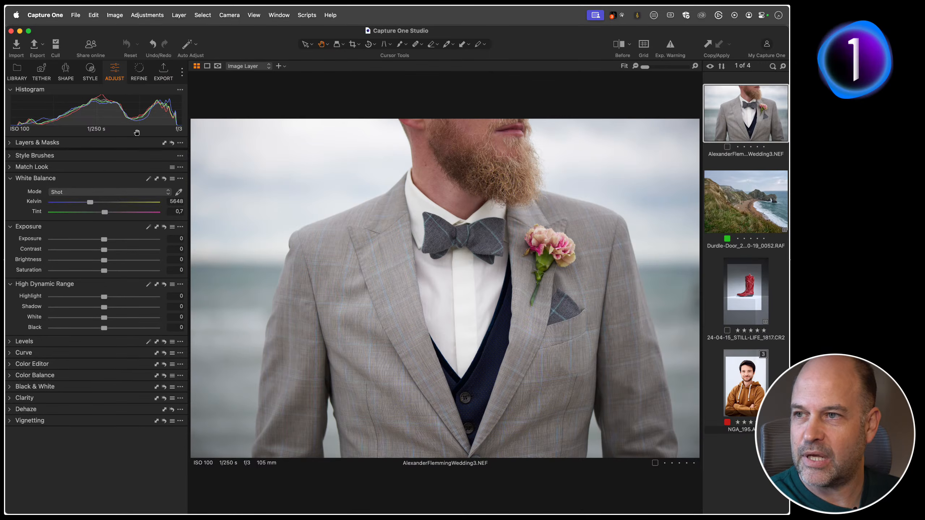
left_click_drag(137, 132, 395, 137)
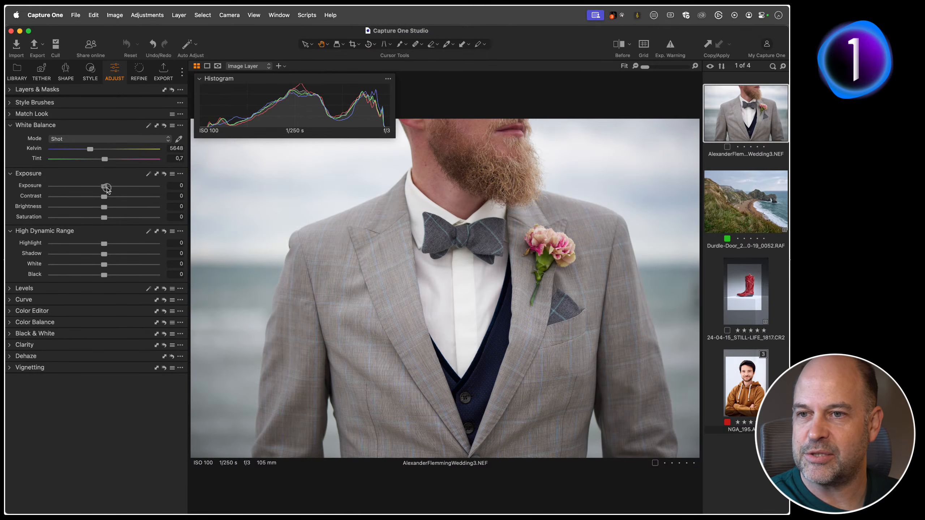
- Try Exposure at 1.12 combined with Highlight at -53 on the wedding photo, and reset both
left_click_drag(106, 187, 121, 188)
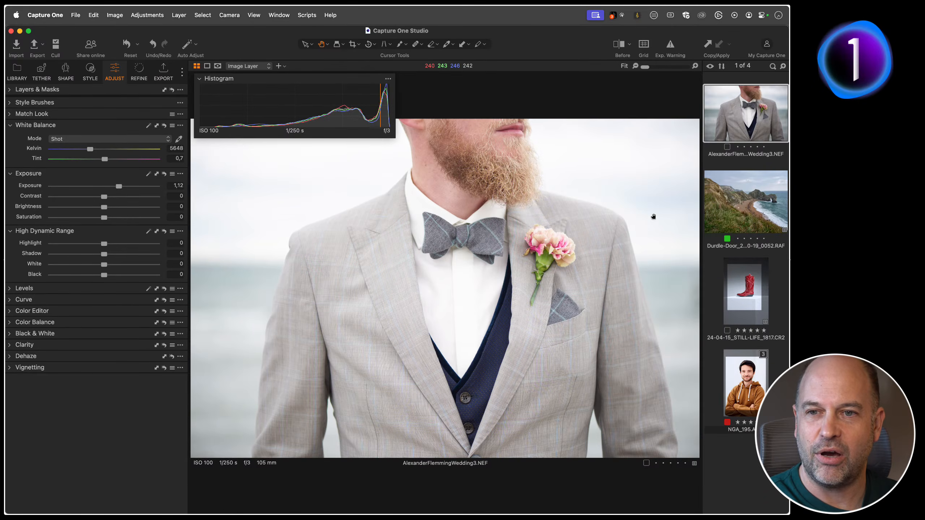
double_click(32, 186)
key("super+z")
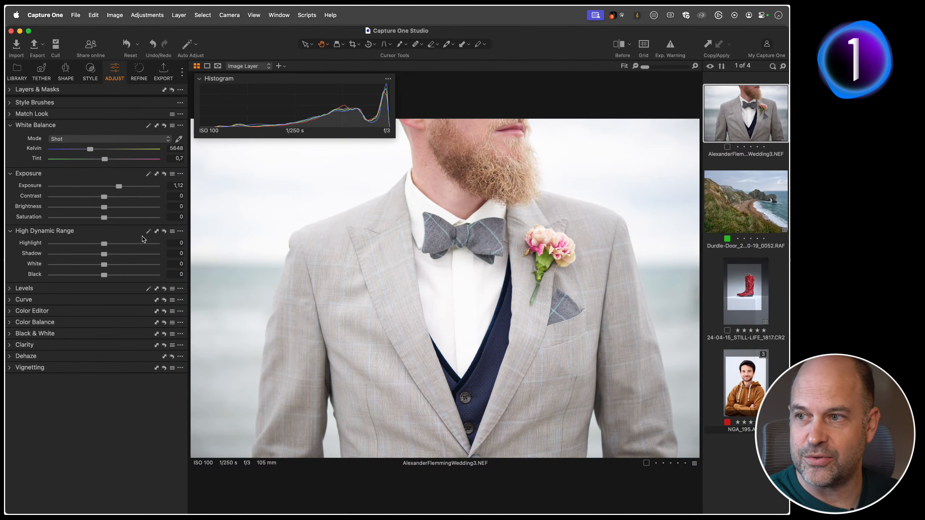
left_click_drag(103, 244, 76, 243)
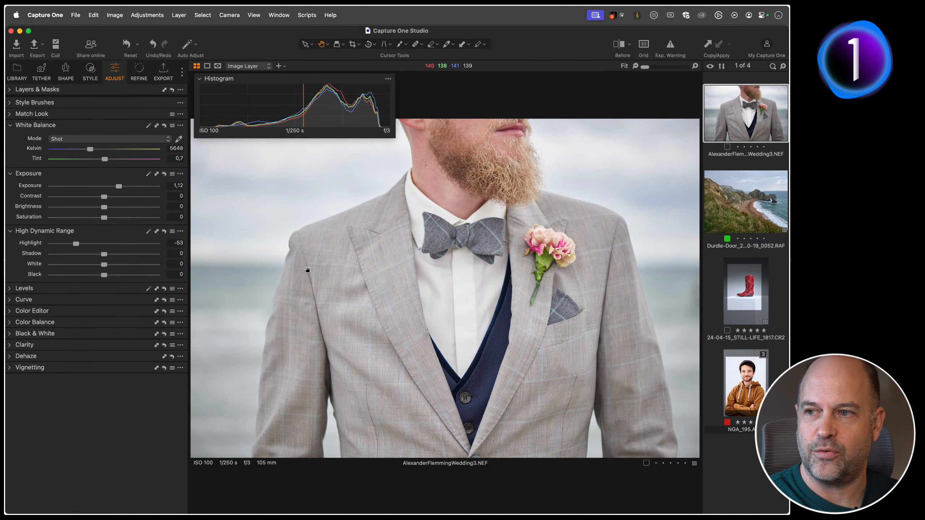
double_click(118, 243)
double_click(119, 185)
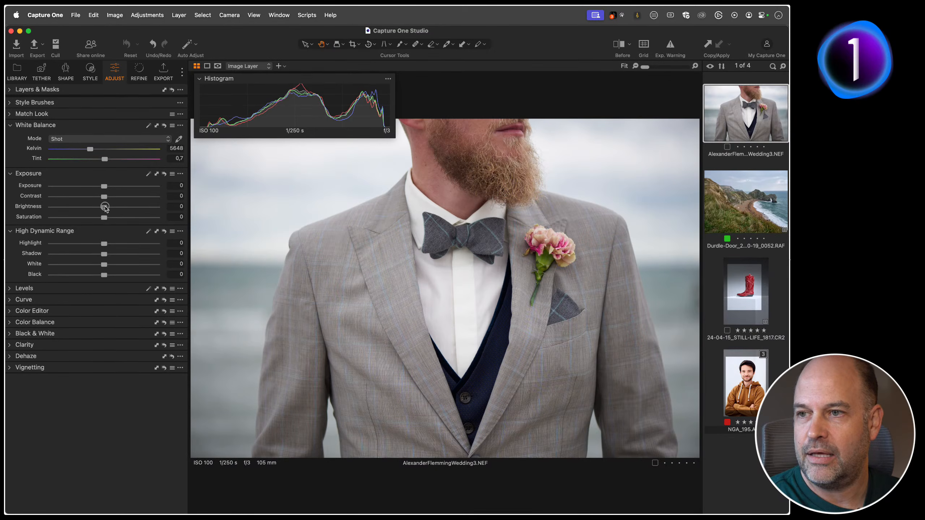
- Try Brightness at about 20 on the wedding photo and reset it
left_click_drag(104, 207, 126, 206)
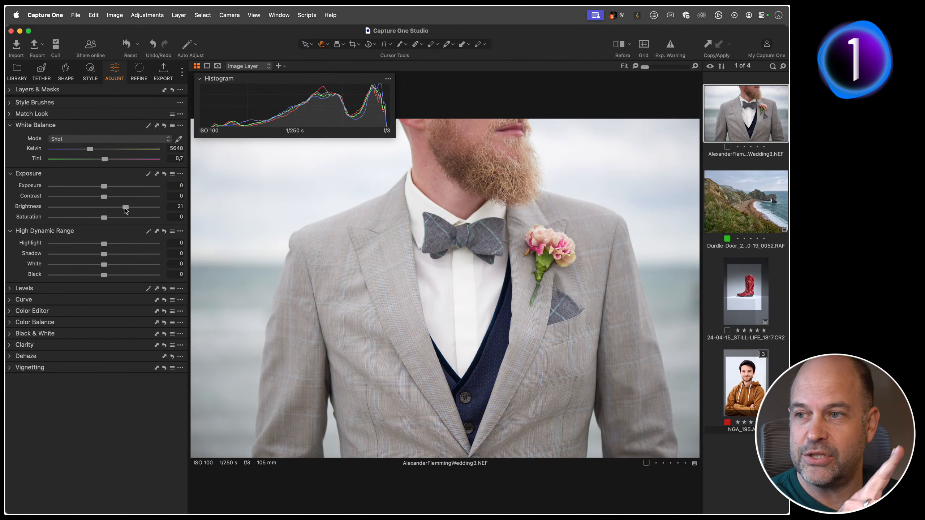
mouse_move(126, 207)
left_mouse_down()
mouse_move(102, 208)
mouse_move(124, 206)
mouse_move(104, 207)
mouse_move(115, 186)
mouse_move(160, 187)
mouse_move(106, 186)
mouse_move(108, 207)
mouse_move(167, 207)
mouse_move(108, 206)
mouse_move(126, 207)
left_mouse_up()
double_click(116, 186)
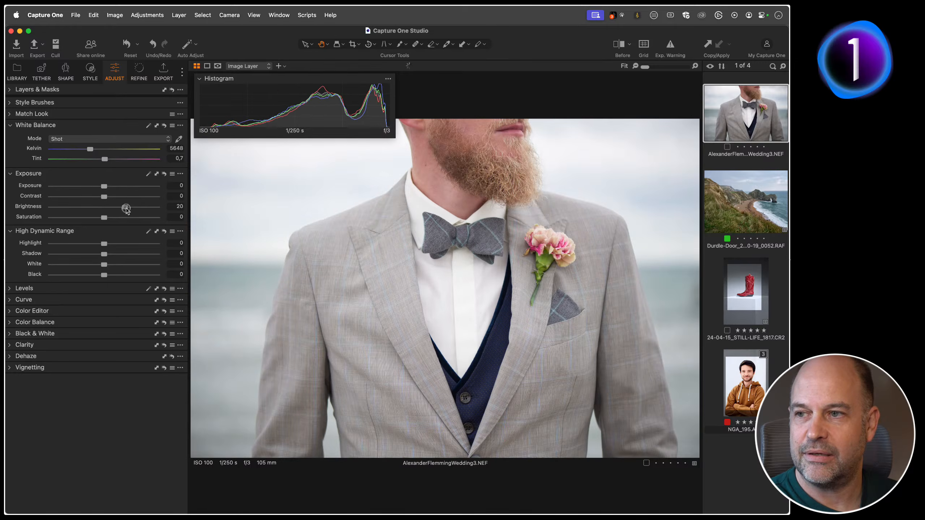
double_click(126, 207)
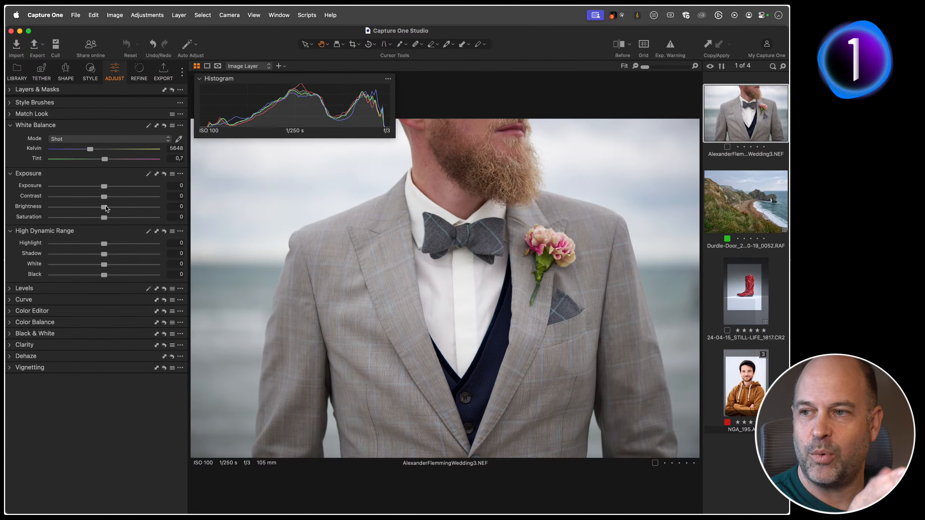
- Compare a Brightness of 8 with a strongly lowered Exposure on the wedding photo, and reset both
left_click_drag(104, 207, 112, 209)
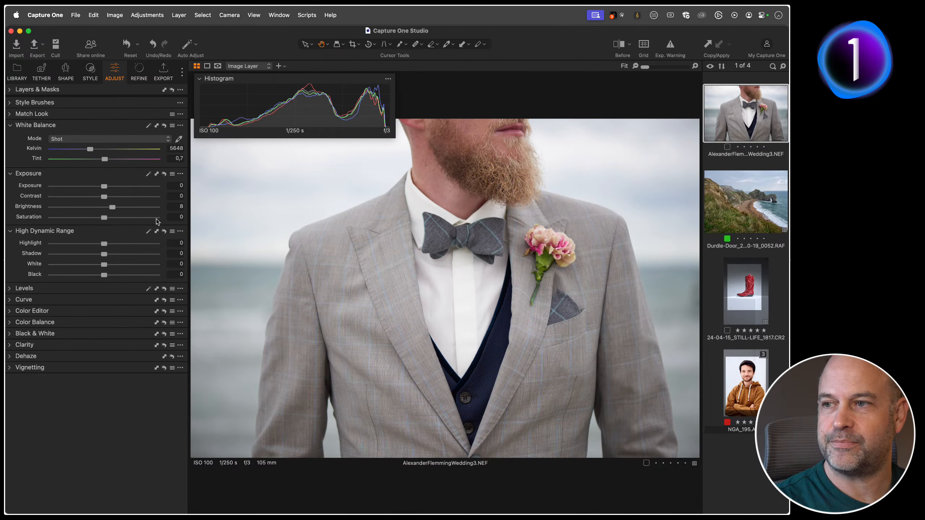
left_click_drag(112, 207, 48, 187)
double_click(117, 207)
double_click(49, 186)
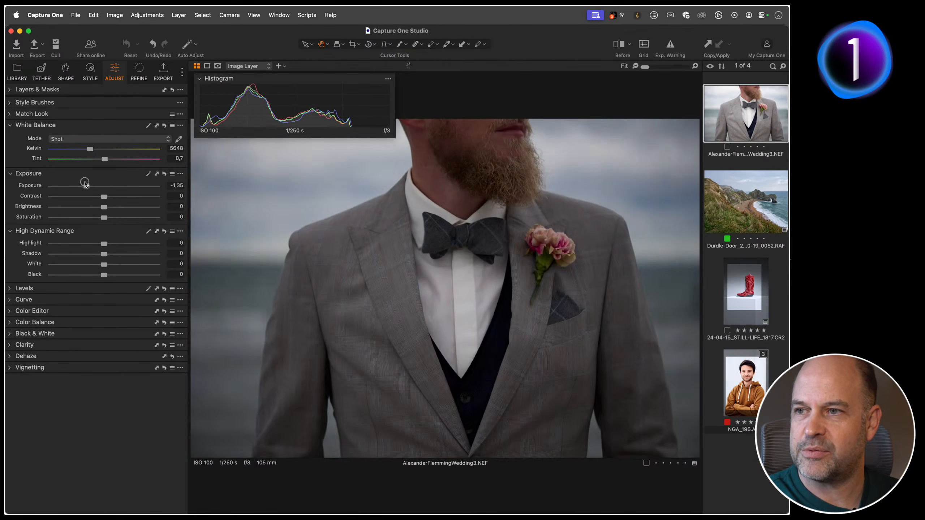
- Try Exposure at -4 and Brightness at 7 on the wedding photo, resetting each
mouse_move(104, 207)
left_mouse_down()
mouse_move(50, 208)
mouse_move(102, 205)
left_mouse_up()
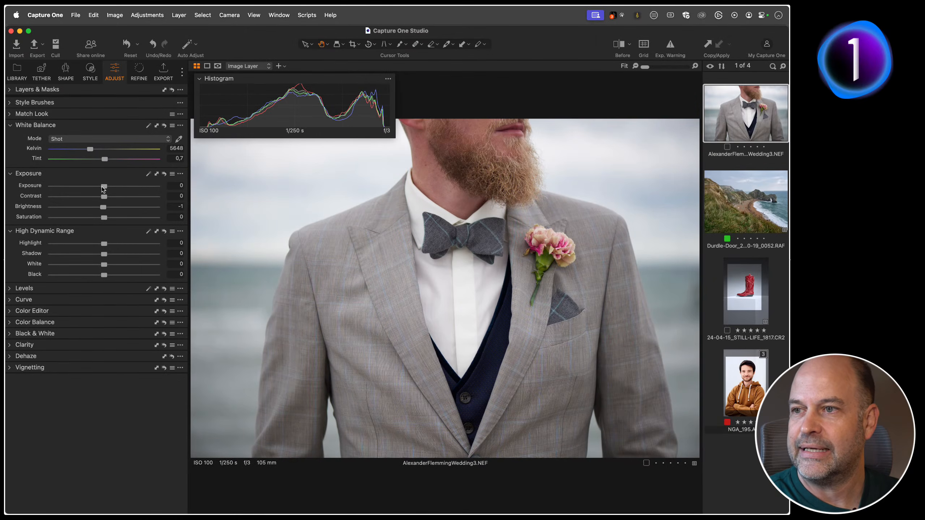
left_click_drag(101, 187, 44, 188)
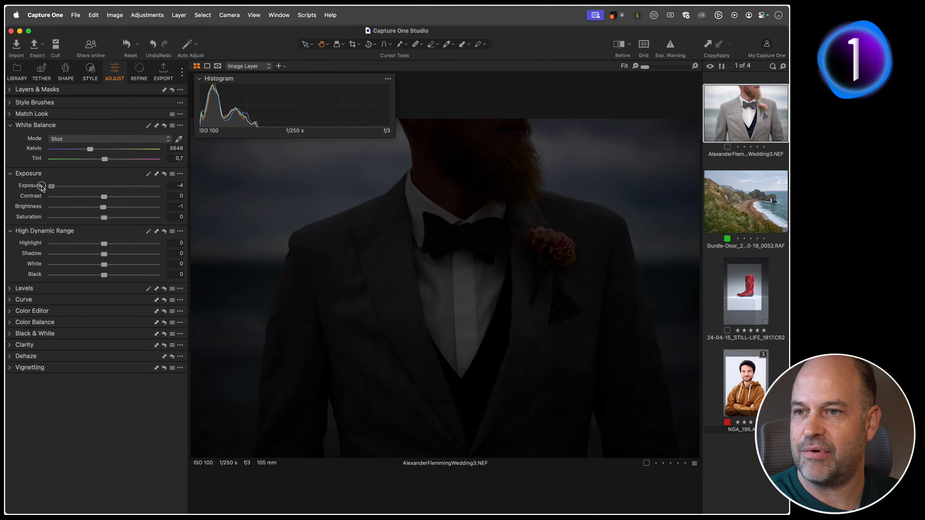
double_click(44, 187)
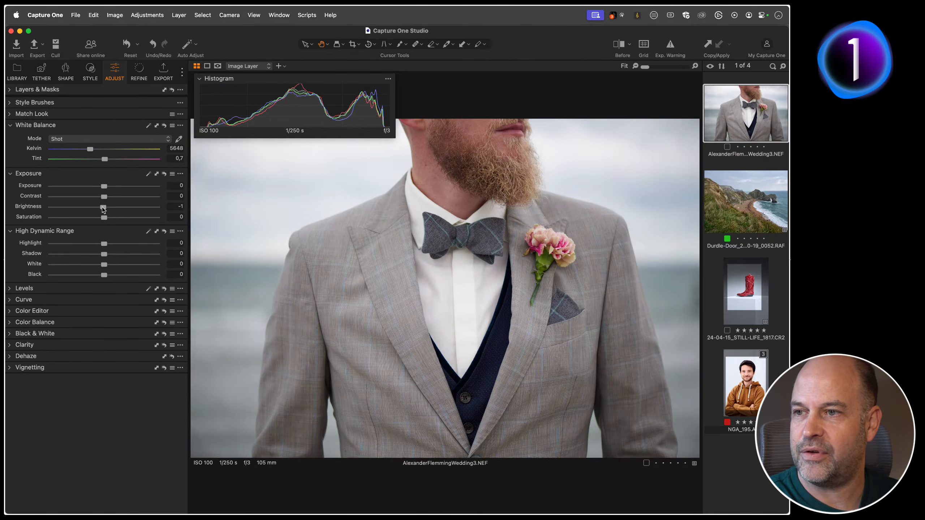
mouse_move(103, 209)
left_mouse_down()
mouse_move(51, 206)
mouse_move(111, 208)
left_mouse_up()
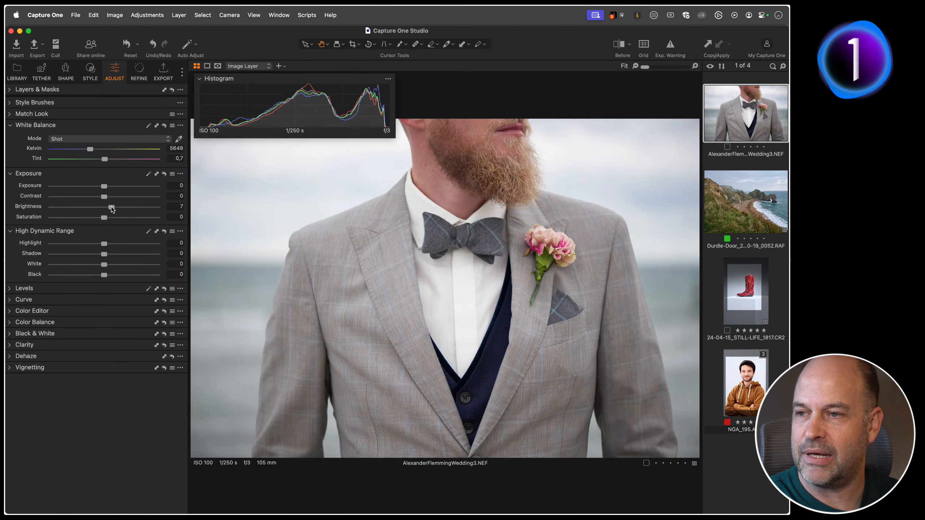
double_click(112, 207)
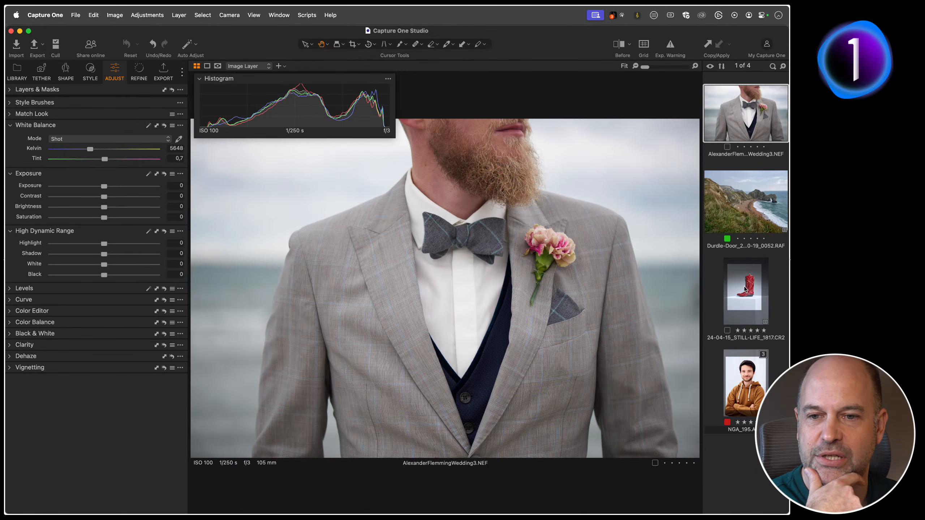
- Open the red boot photo and reset its Exposure and High Dynamic Range adjustments
left_click(744, 300)
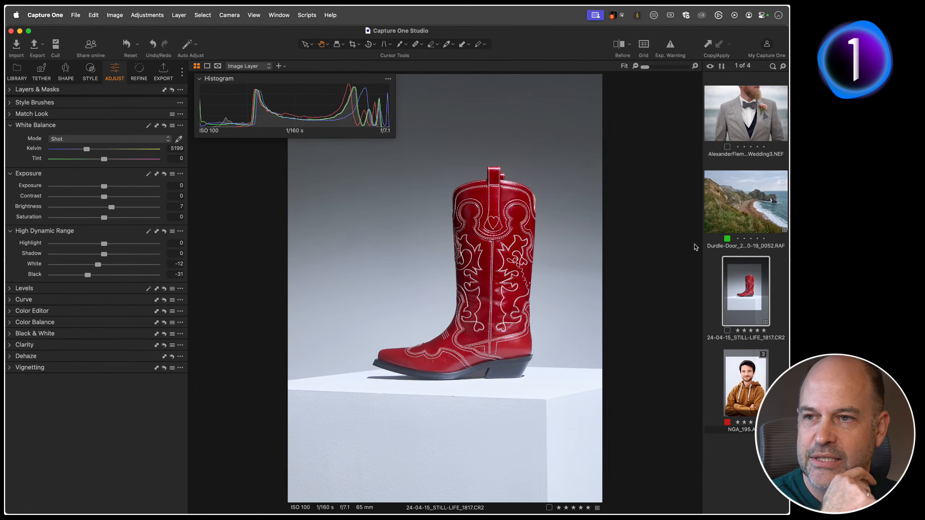
left_click(164, 174)
left_click(165, 231)
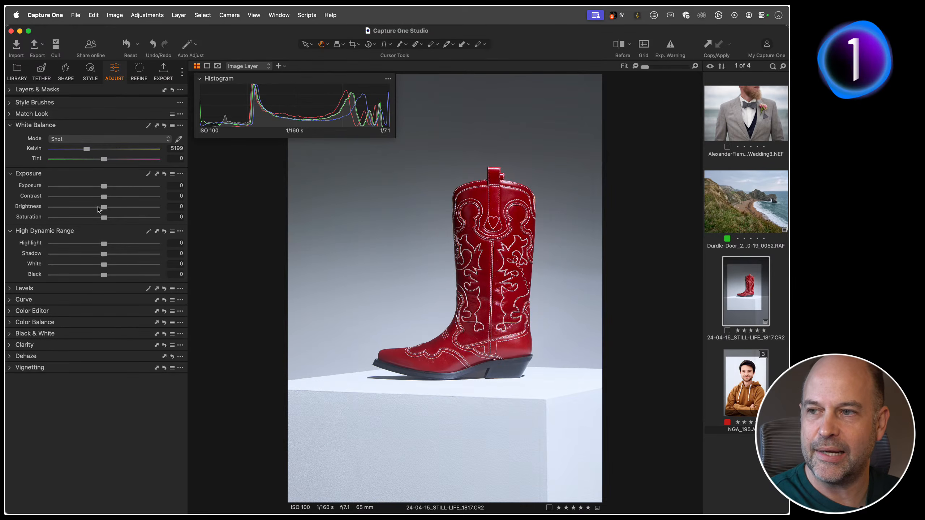
- Try raising Brightness and Exposure separately on the boot photo, resetting each
mouse_move(105, 209)
left_mouse_down()
mouse_move(117, 209)
mouse_move(104, 208)
left_mouse_up()
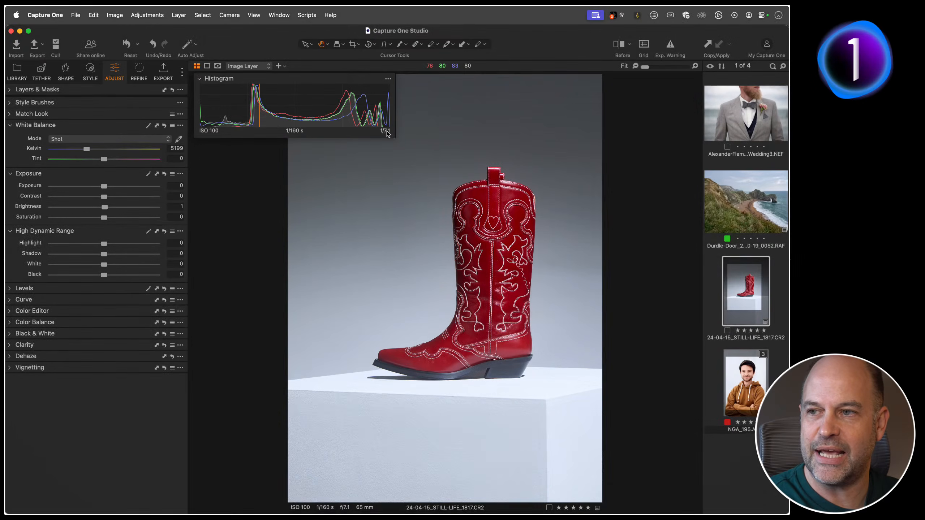
double_click(123, 210)
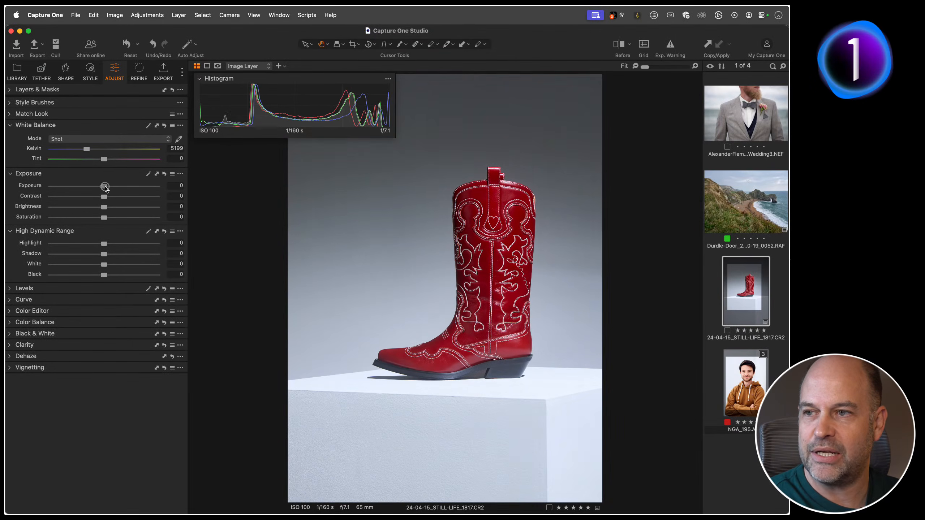
left_click_drag(105, 187, 124, 190)
double_click(124, 190)
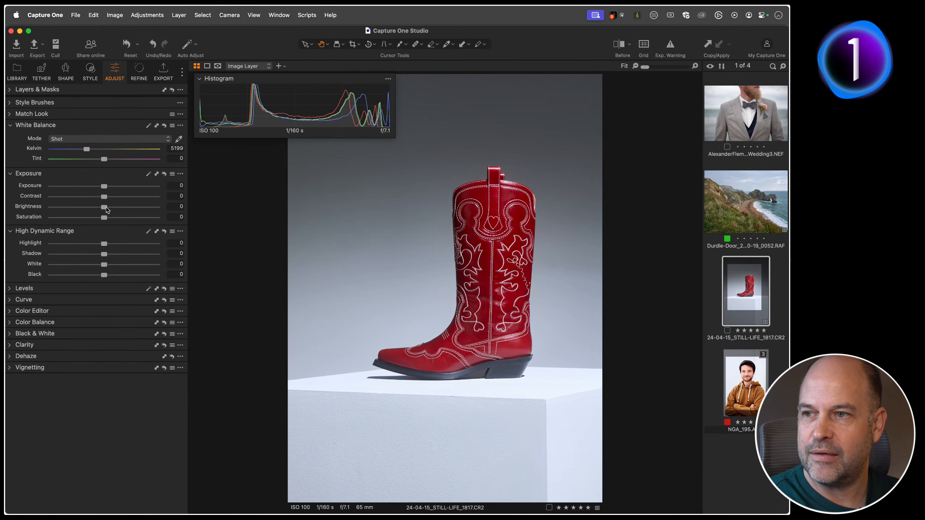
- Set the boot photo's Brightness to 11 and Highlight to -5, keeping Exposure at 0
left_click_drag(106, 207, 104, 184)
double_click(102, 186)
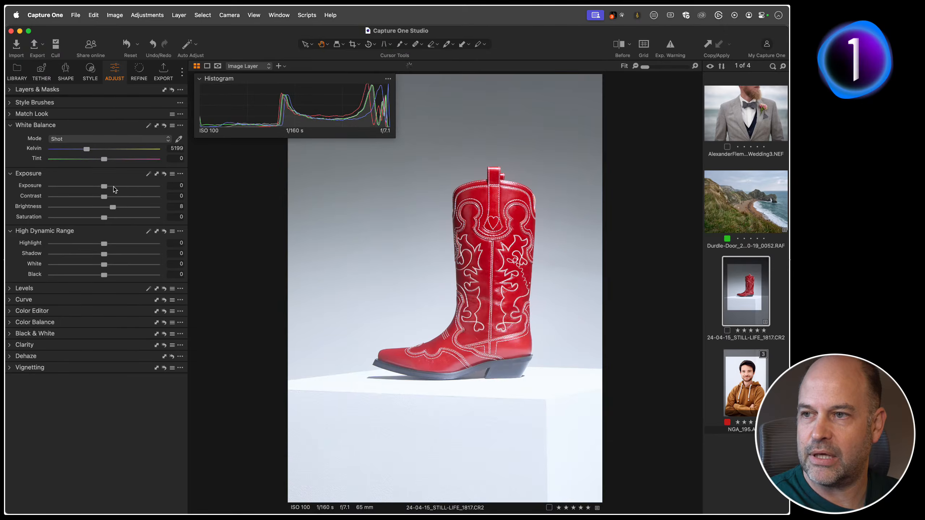
left_click_drag(104, 243, 101, 243)
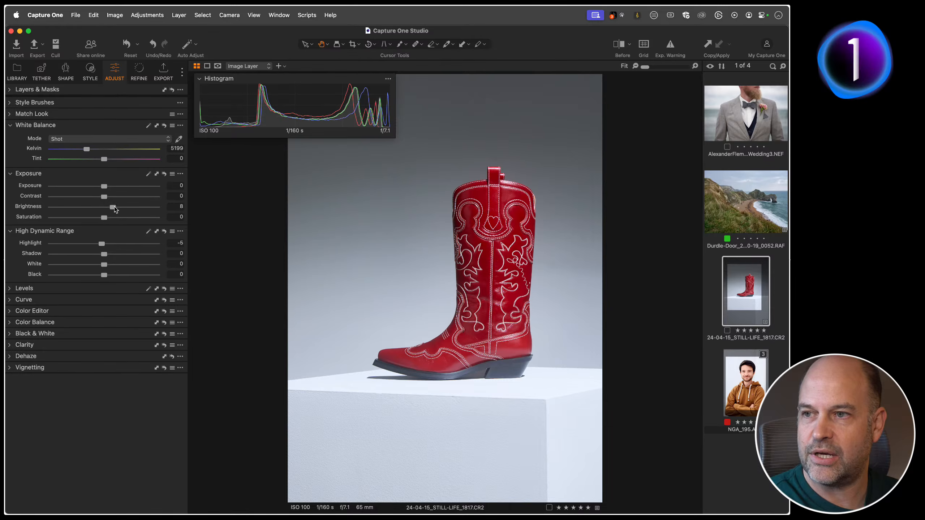
left_click_drag(114, 207, 117, 207)
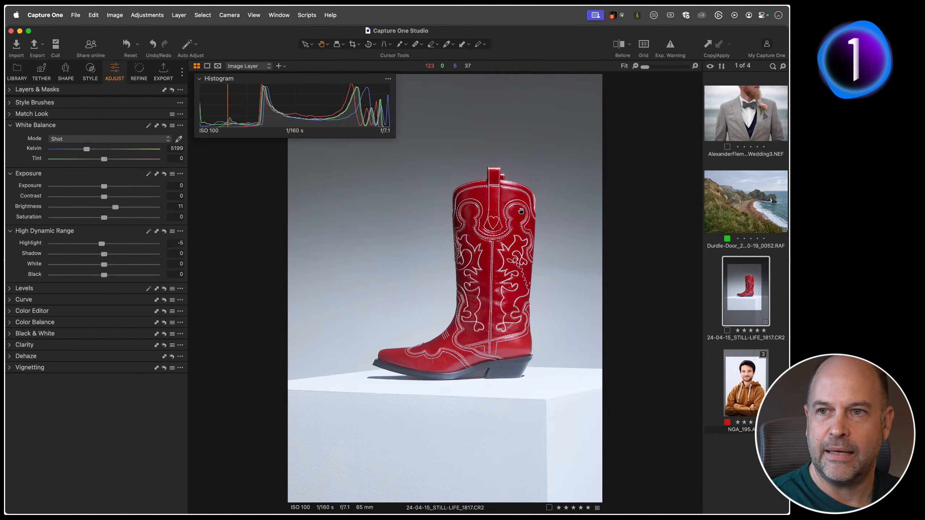
- Add a color readout on the white block just beside the boot's heel and inspect it up close
left_click(446, 47)
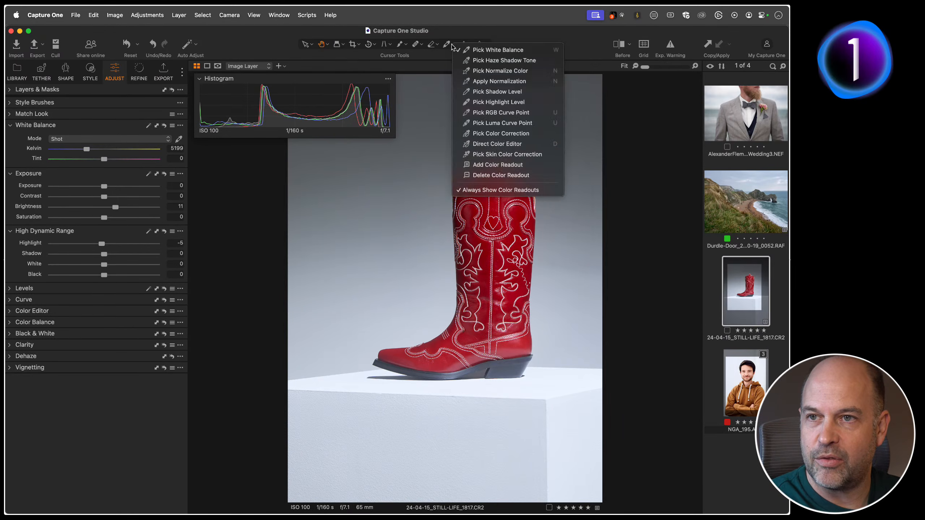
left_click(495, 165)
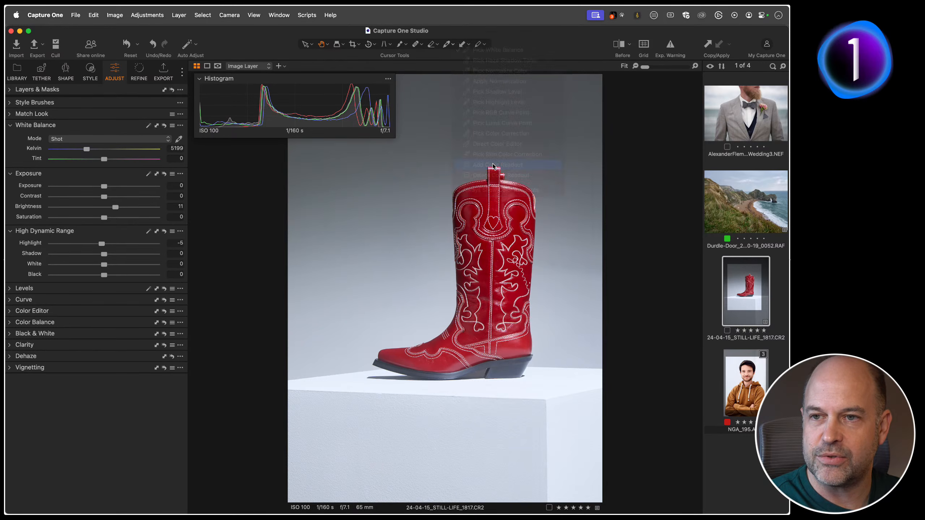
left_click(452, 47)
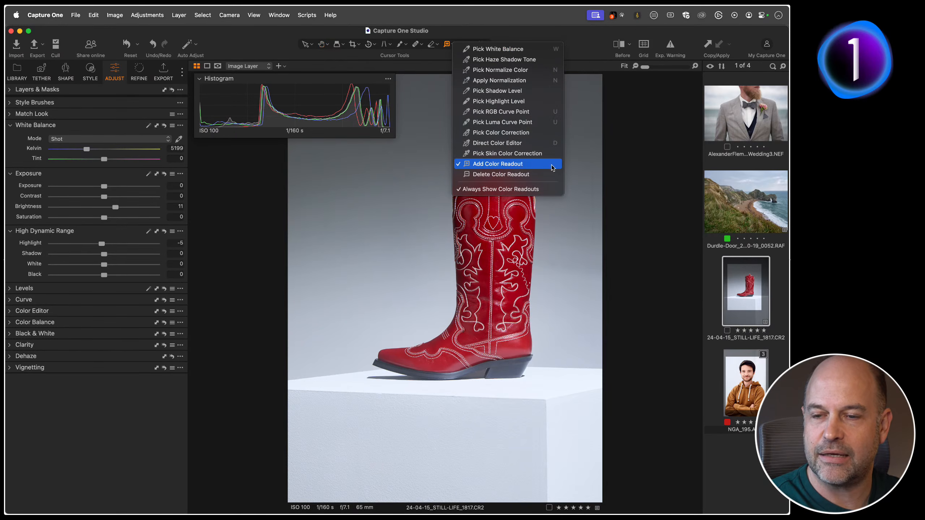
left_click(537, 378)
left_click(534, 382)
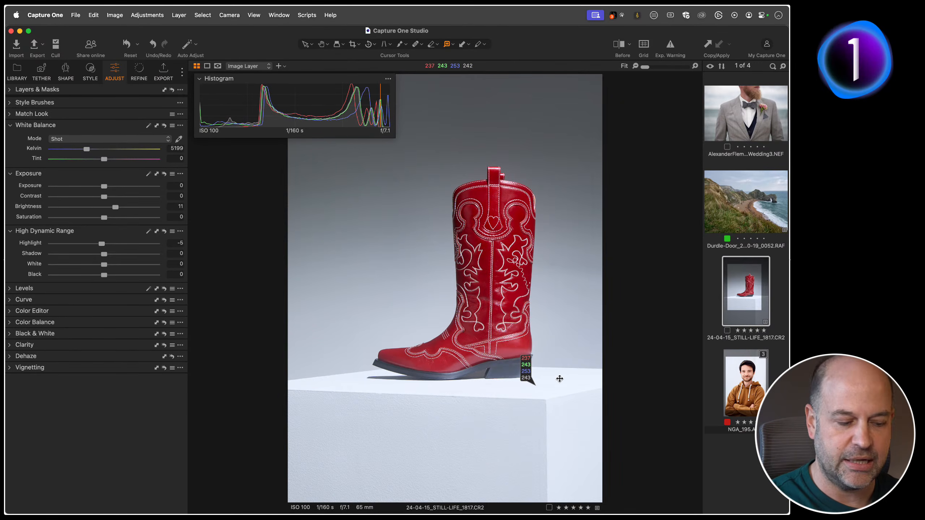
key("super+plus")
key("super+plus")
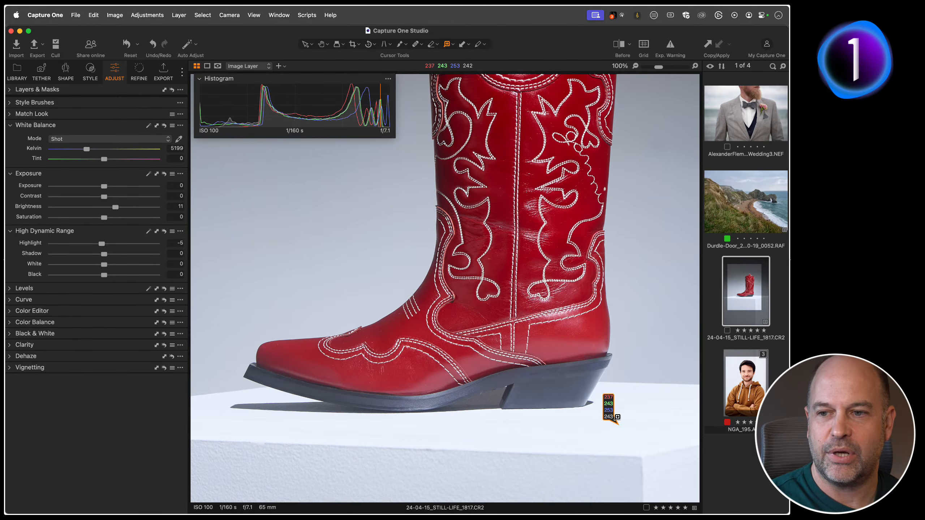
key("h")
double_click(572, 421)
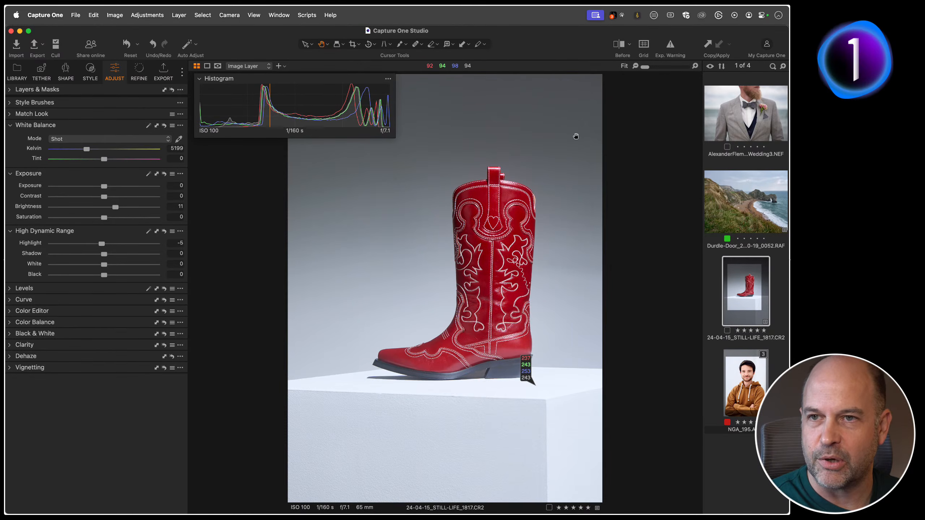
- Turn on the exposure warning and open the application's exposure warning settings, keeping the boot photo in view
left_click(673, 49)
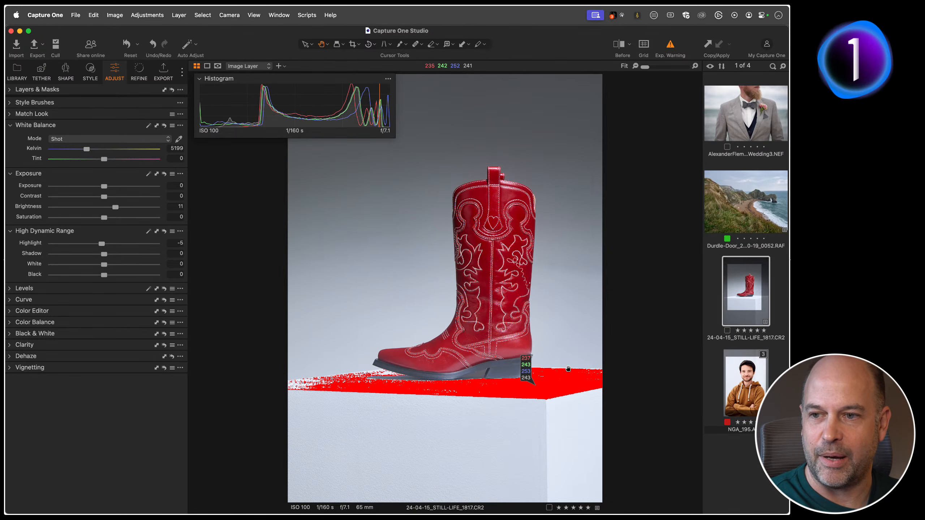
left_click(57, 17)
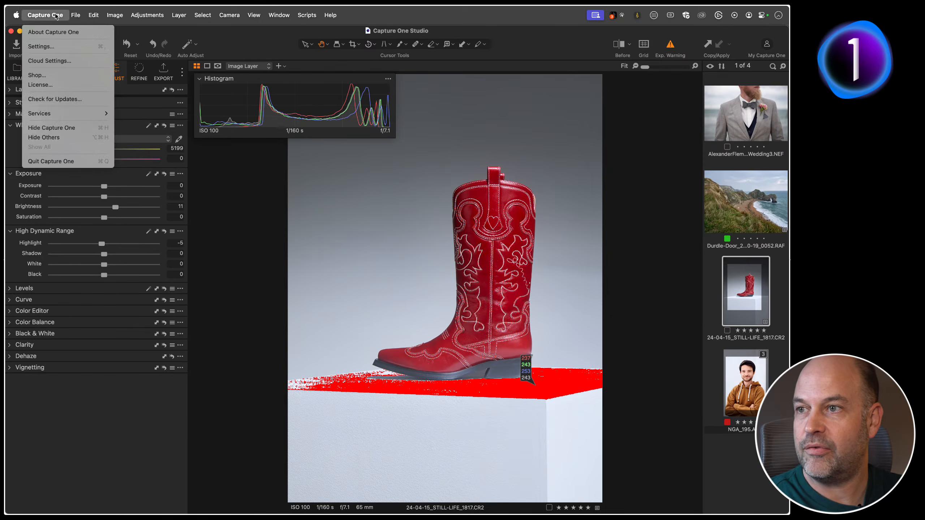
left_click(61, 46)
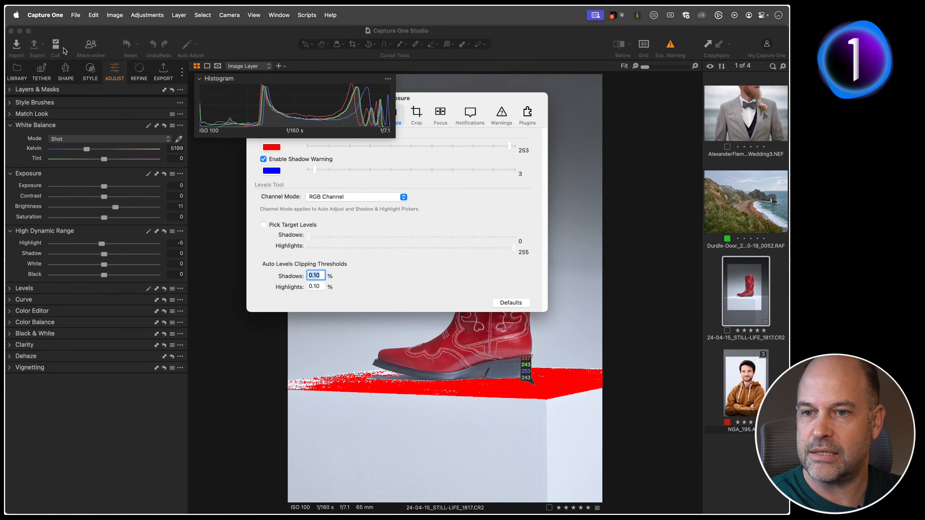
left_click_drag(445, 98, 612, 96)
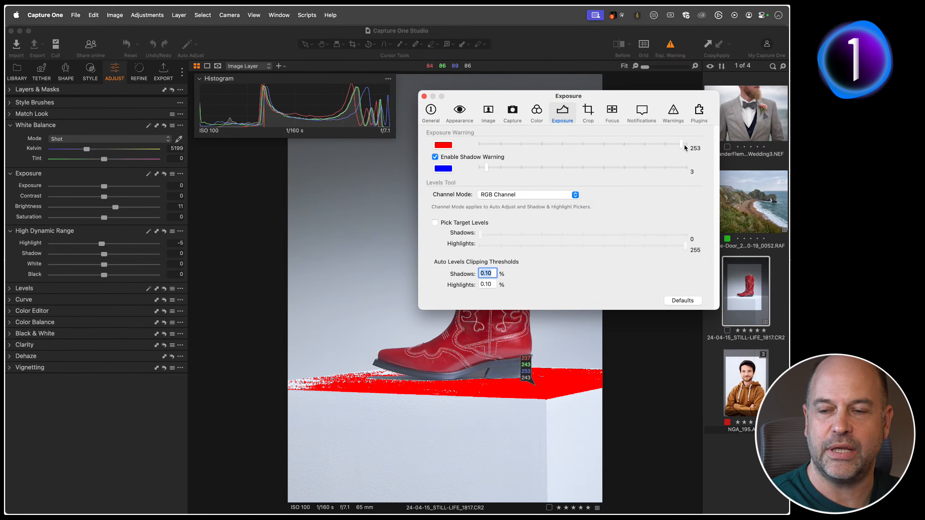
- Try the highlight exposure warning threshold at 255, restore it to 253, and close the settings
mouse_move(680, 146)
left_mouse_down()
mouse_move(598, 146)
mouse_move(692, 152)
left_mouse_up()
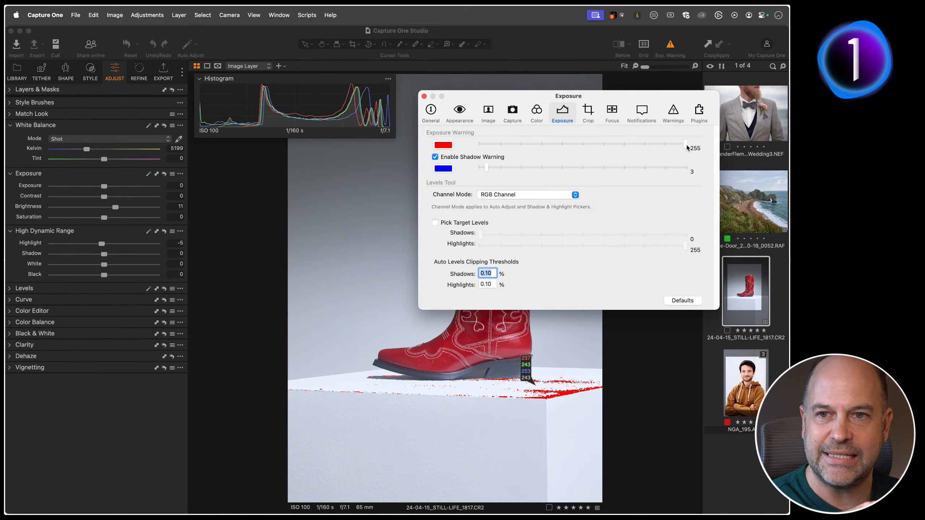
left_click_drag(687, 147, 681, 146)
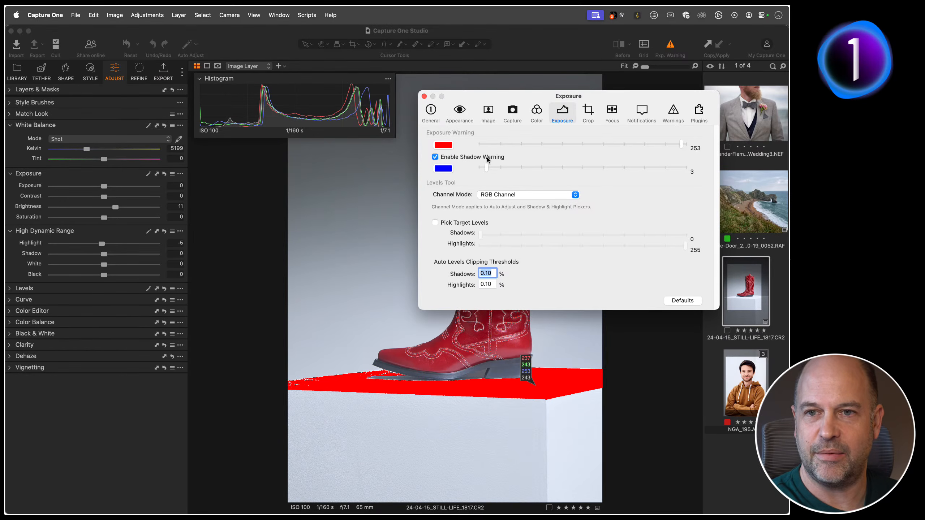
left_click(425, 97)
- Try the boot photo's Highlight at 50 and reset its Highlight, Exposure and Brightness
left_click(130, 244)
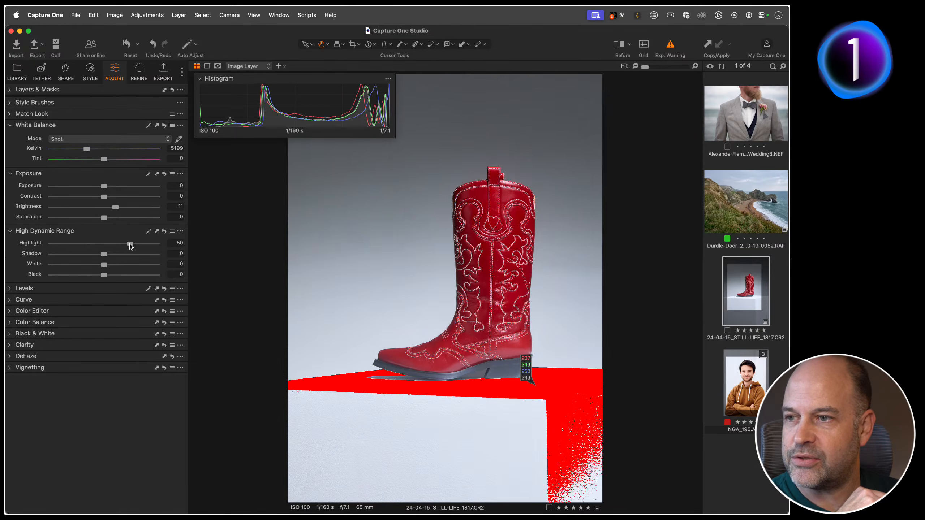
double_click(130, 244)
double_click(130, 186)
double_click(130, 207)
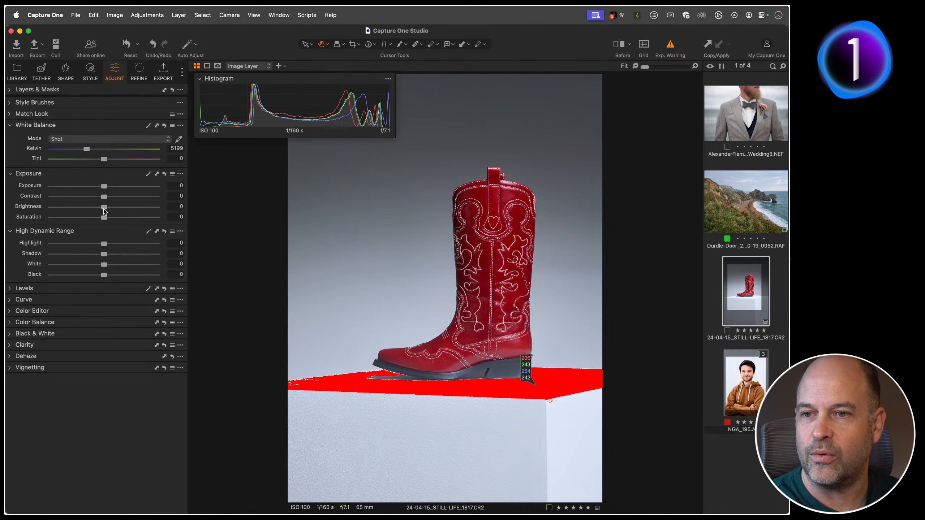
- Set the boot photo's Brightness to 8 and Highlight to -23
left_click_drag(105, 209, 113, 209)
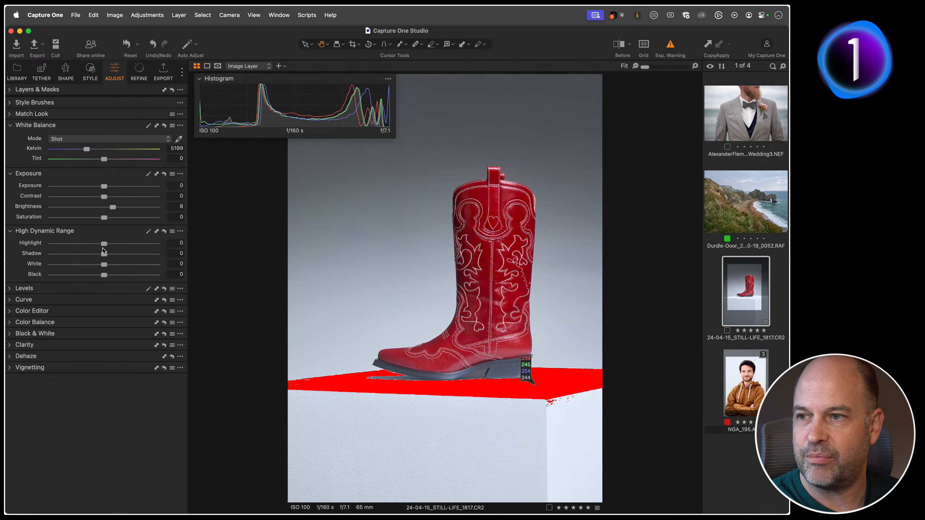
left_click_drag(104, 244, 91, 245)
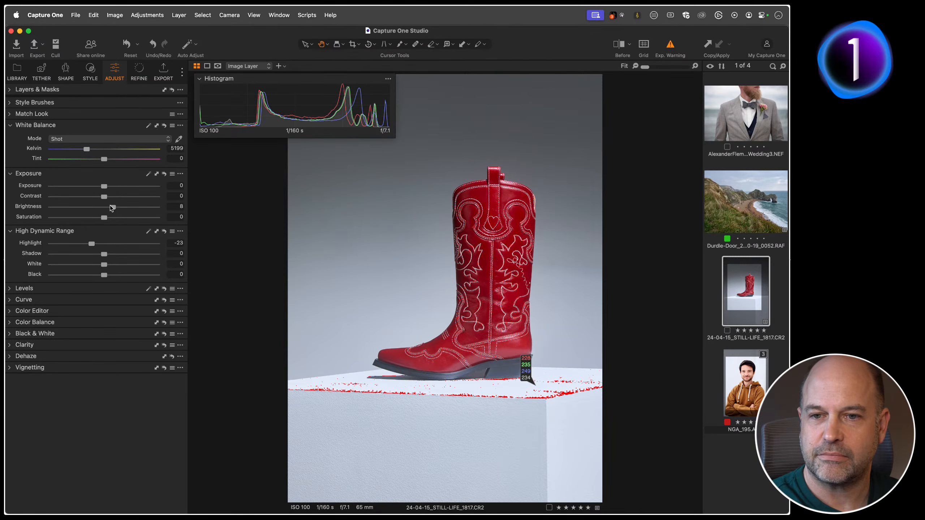
- Clone the brown hoodie portrait, reset the clone's Exposure and High Dynamic Range adjustments, and compare it with the original variant
left_click(756, 405)
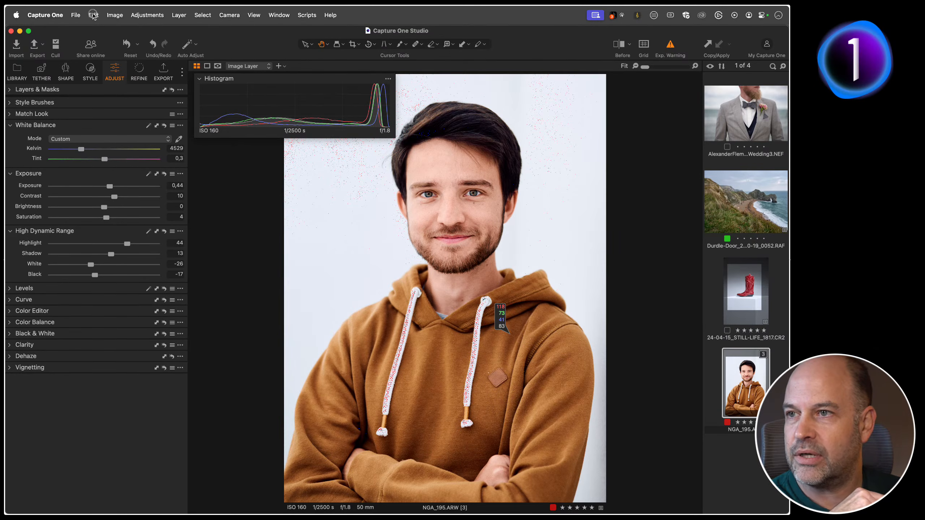
left_click(115, 15)
left_click(121, 81)
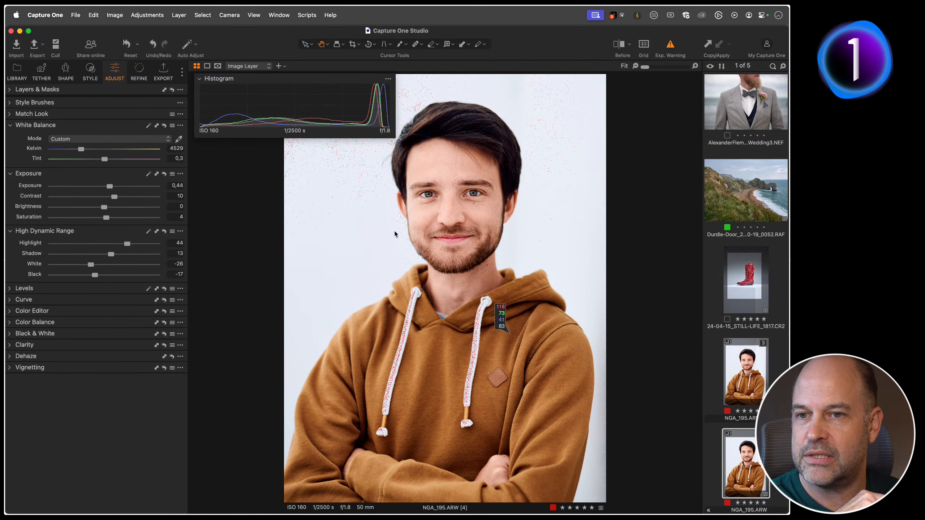
left_click(164, 173)
left_click(165, 231)
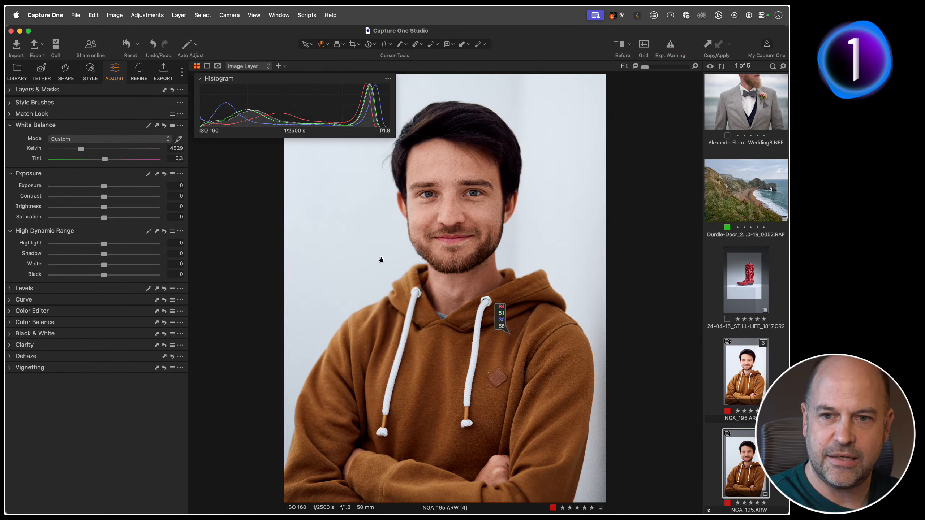
left_click(744, 367)
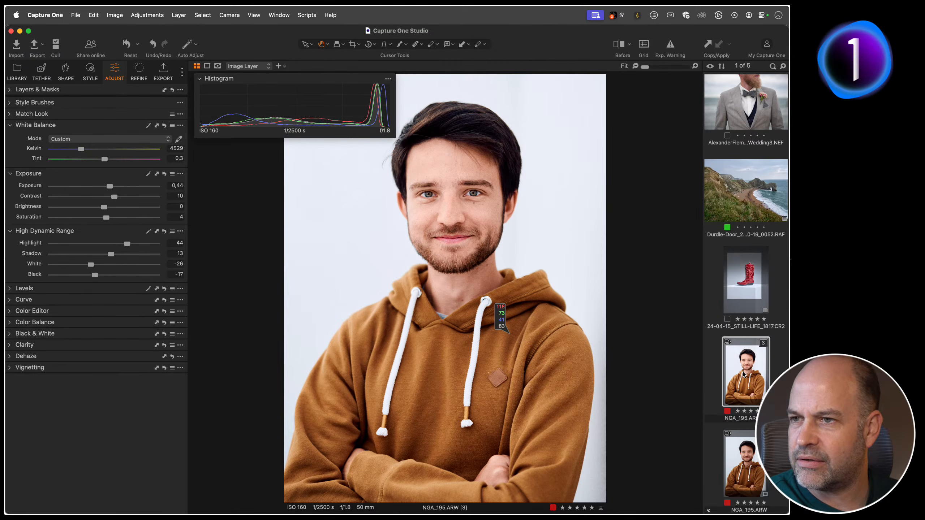
left_click(746, 447)
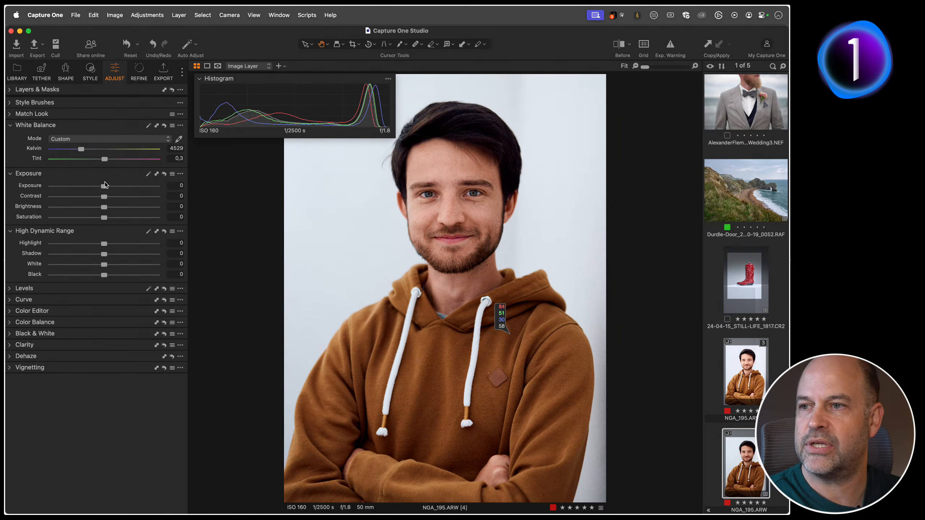
- Try Exposure and Brightness separately on the cloned portrait, settling on Exposure 0.47 with Brightness at 0
left_click_drag(103, 186, 112, 186)
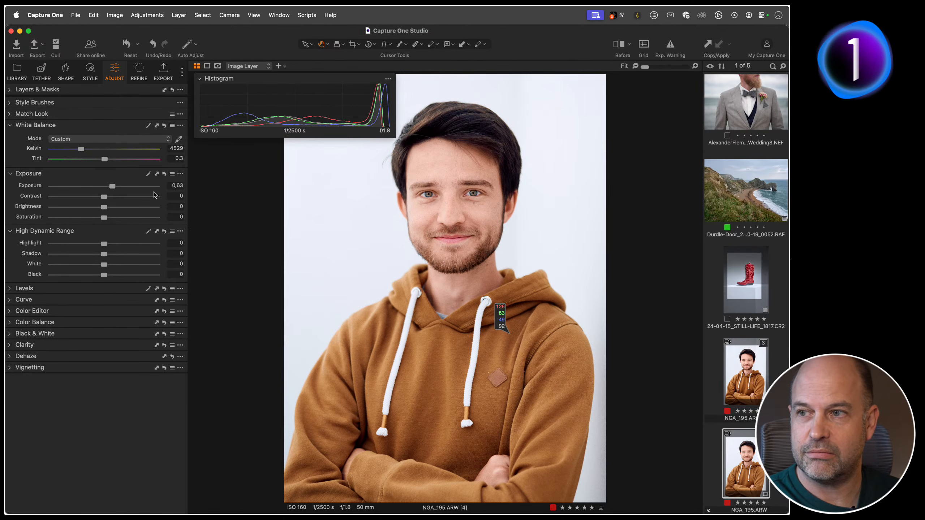
double_click(129, 186)
left_click_drag(104, 208, 110, 186)
double_click(132, 207)
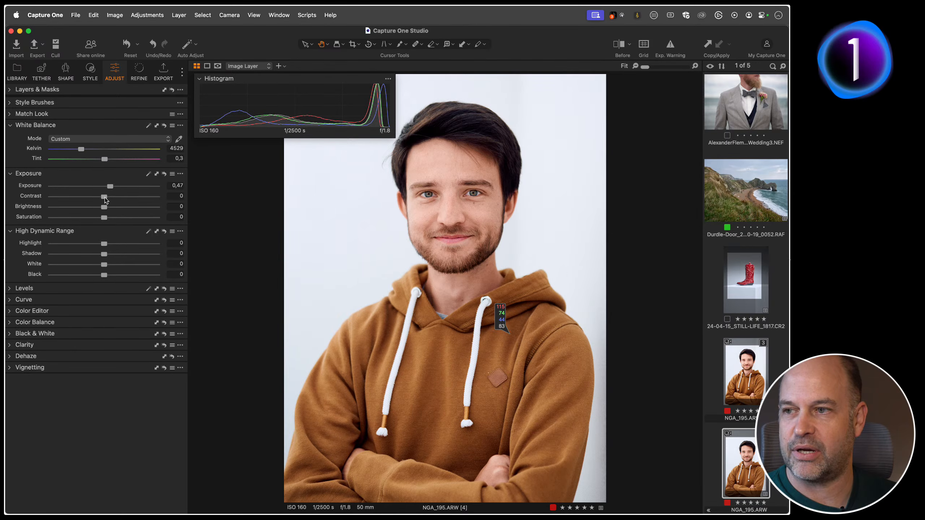
- Open the red boot photo and repeatedly try Saturation at 100, restoring it to 0 each time
left_click(740, 281)
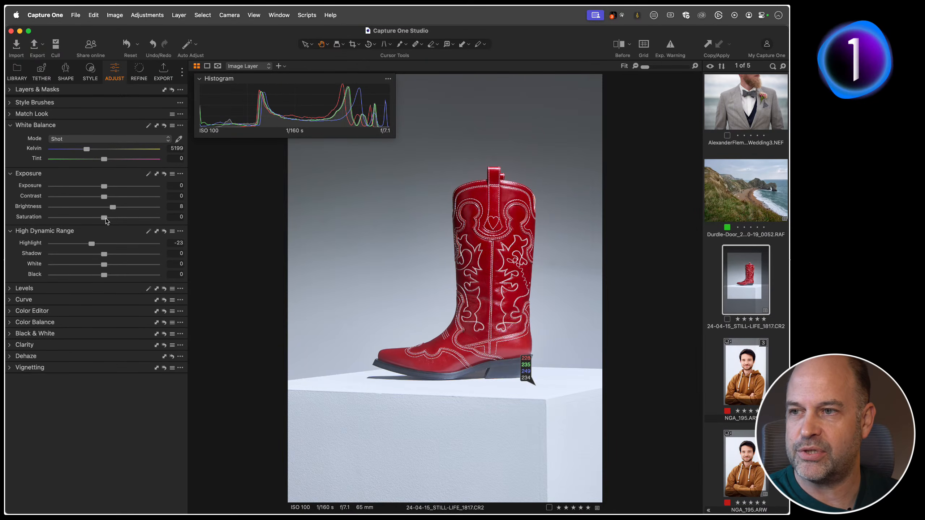
mouse_move(105, 217)
left_mouse_down()
mouse_move(170, 218)
mouse_move(117, 220)
left_mouse_up()
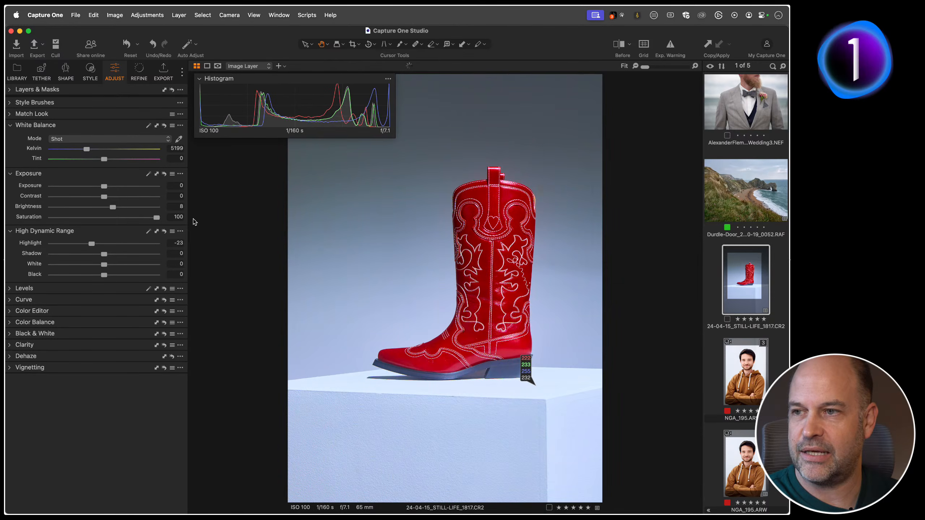
double_click(32, 217)
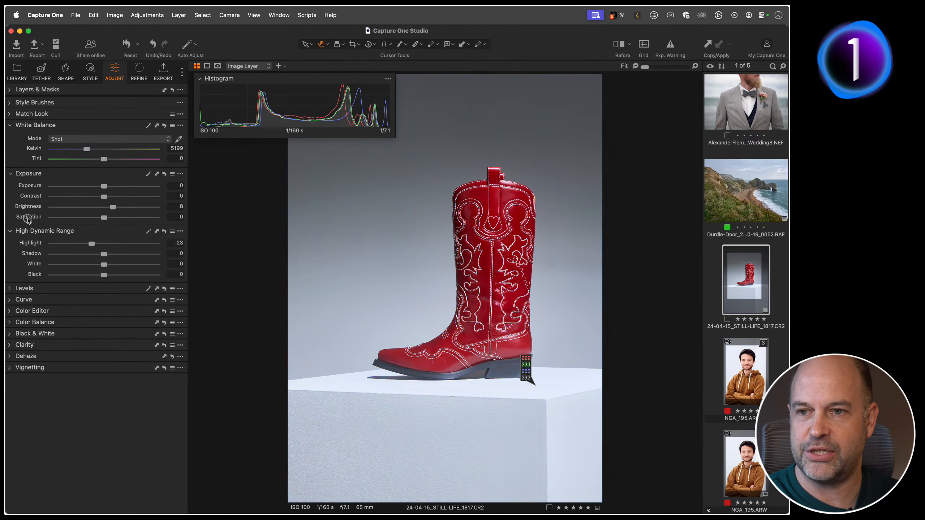
left_click(27, 219)
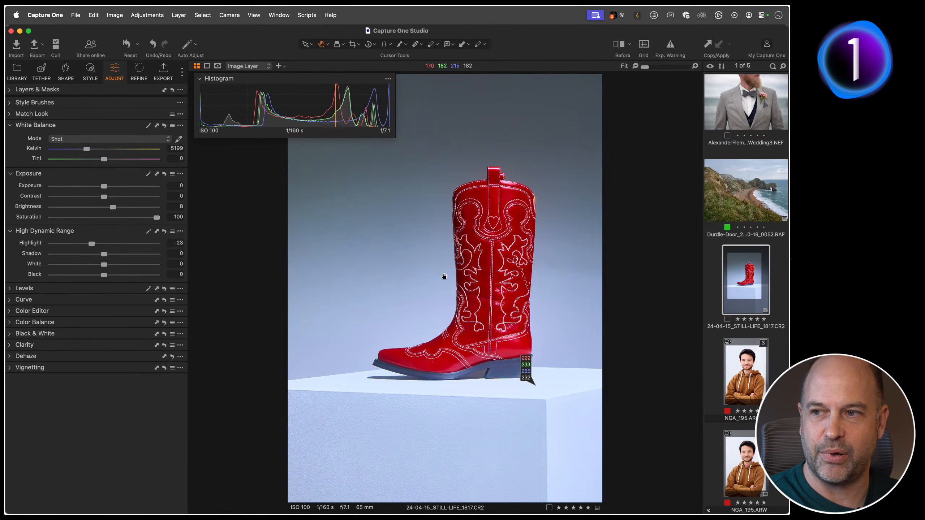
double_click(107, 218)
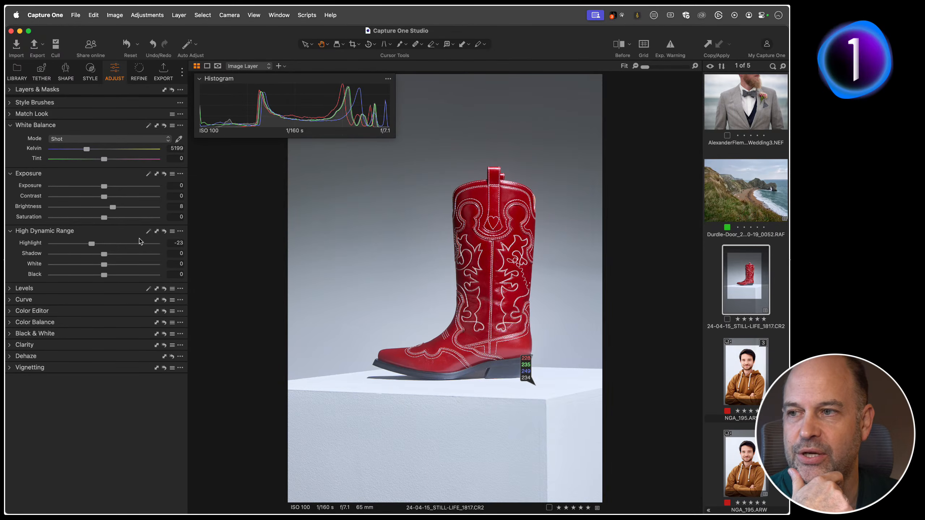
left_click_drag(104, 218, 169, 223)
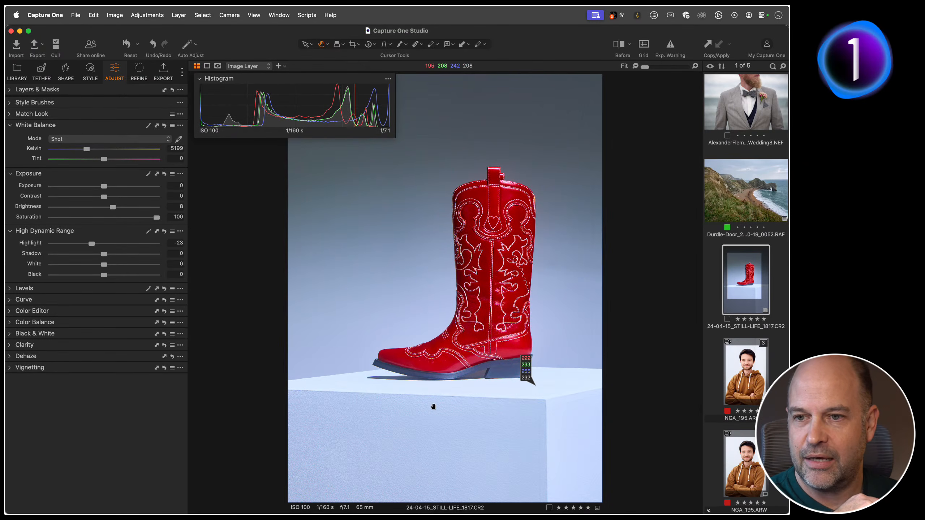
key("super+z")
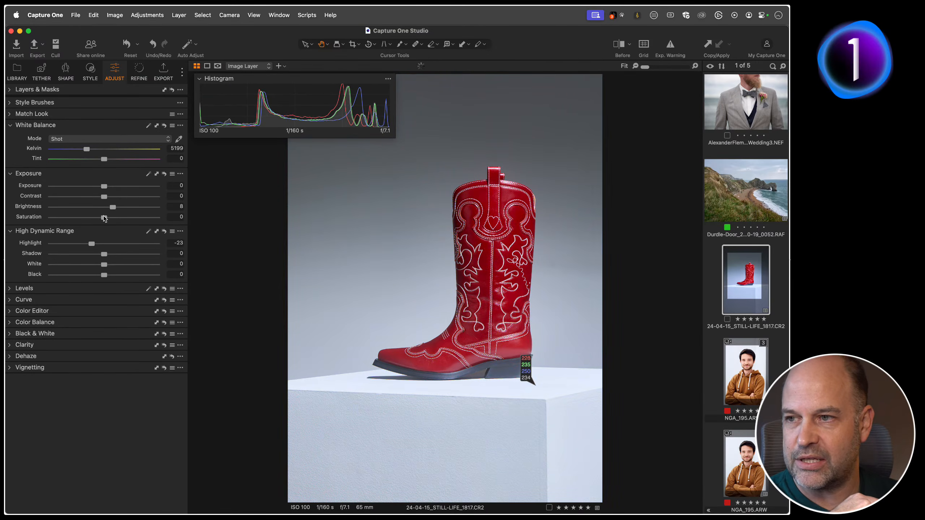
- Pick the boot's red leather in the Advanced Color Editor, set that color range's Saturation to 200, and inspect the leather up close
left_click(10, 311)
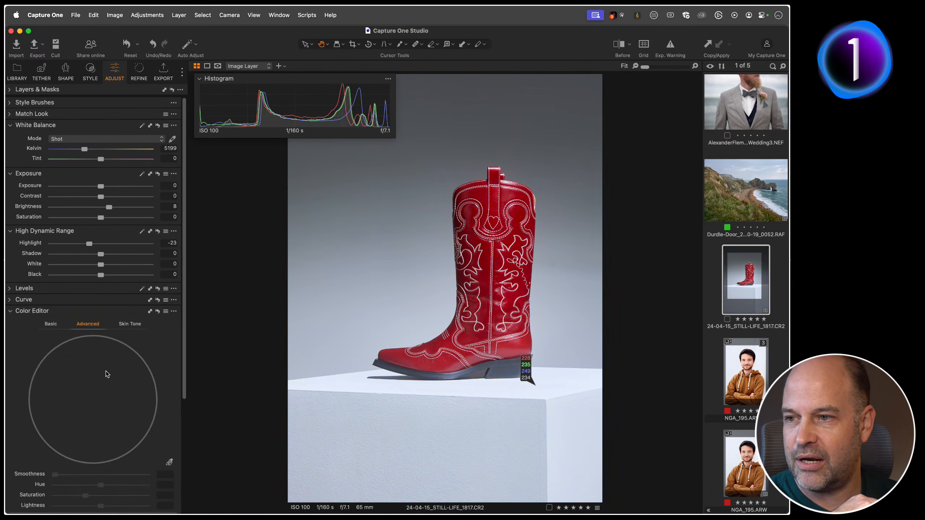
scroll(110, 346, "down", 4)
left_click(169, 401)
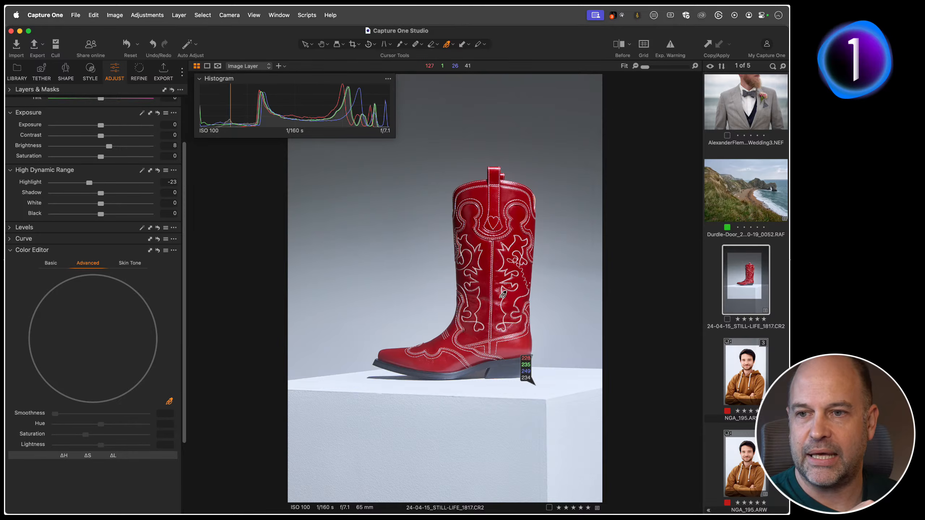
left_click(495, 348)
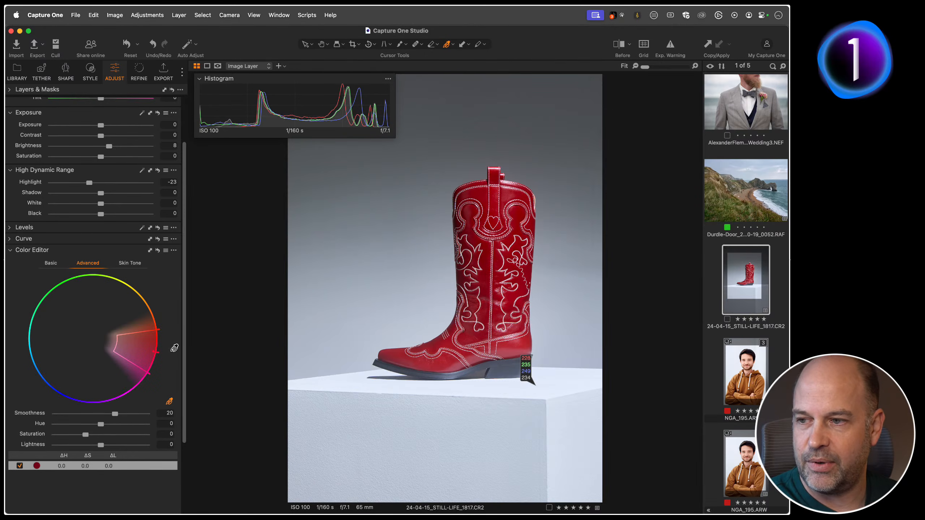
left_click_drag(86, 435, 163, 440)
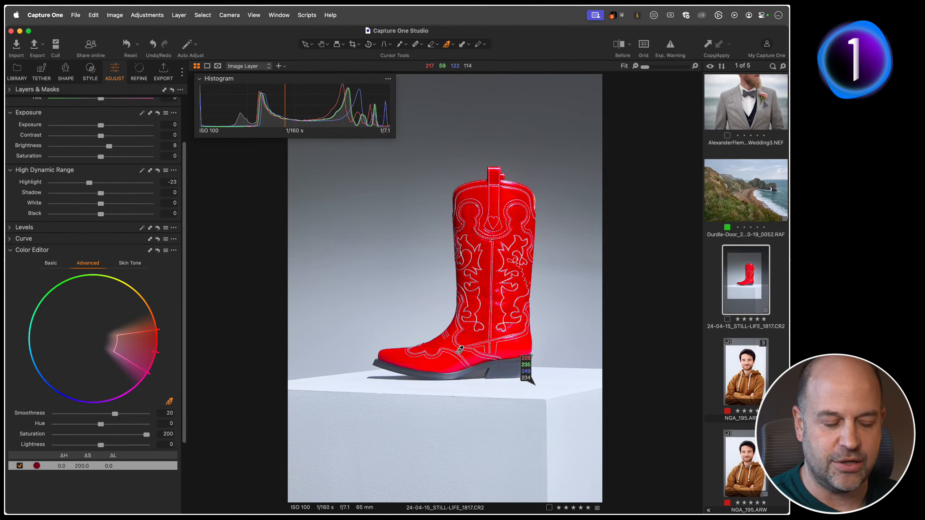
key("h")
double_click(442, 347)
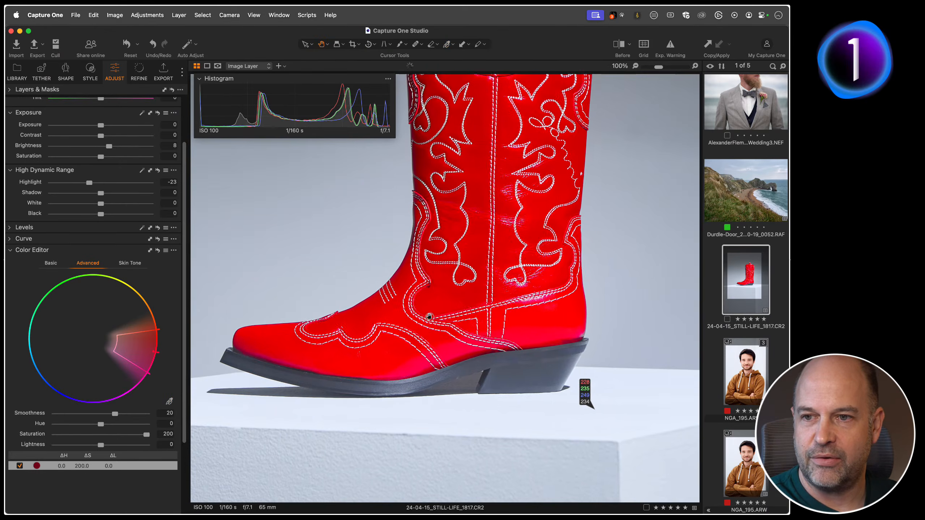
- Pick the boot's red leather again as a second Advanced Color Editor range, set its Saturation to 200, and inspect the whole boot
left_click_drag(497, 283, 449, 296)
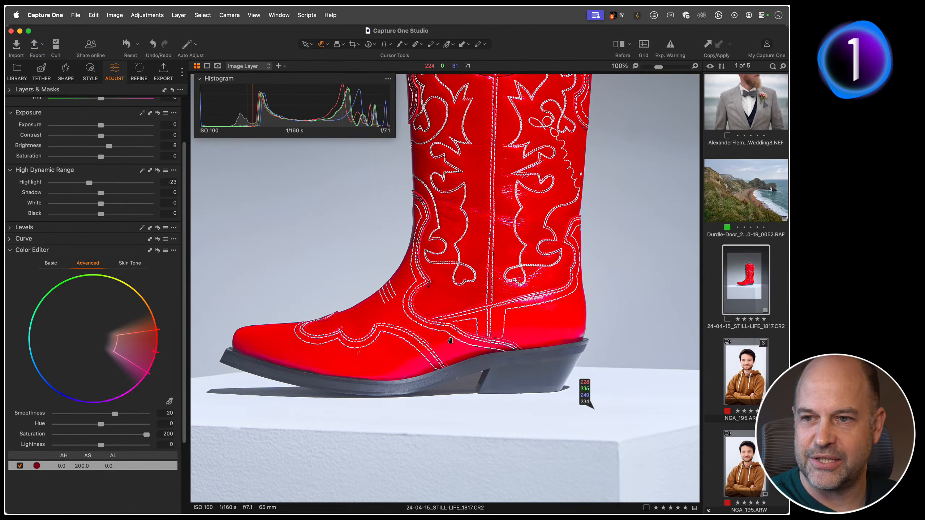
left_click_drag(146, 434, 165, 437)
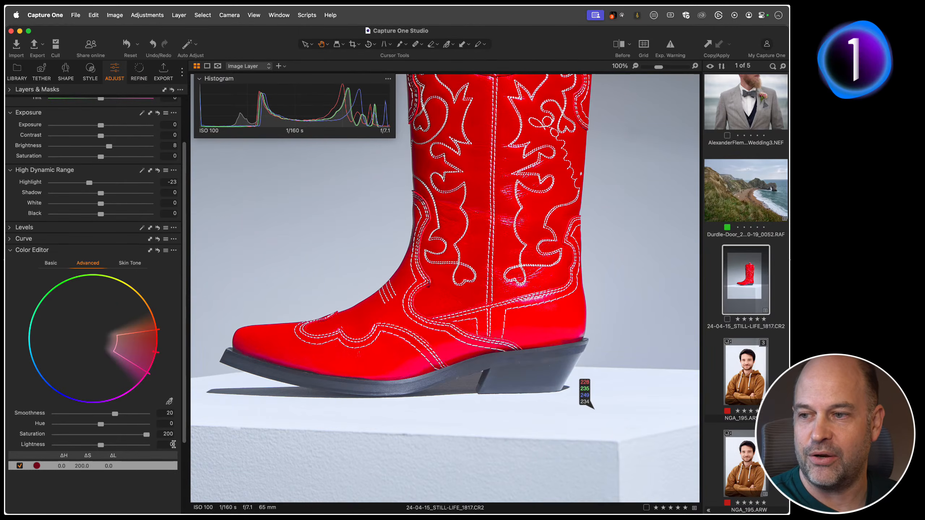
left_click(169, 400)
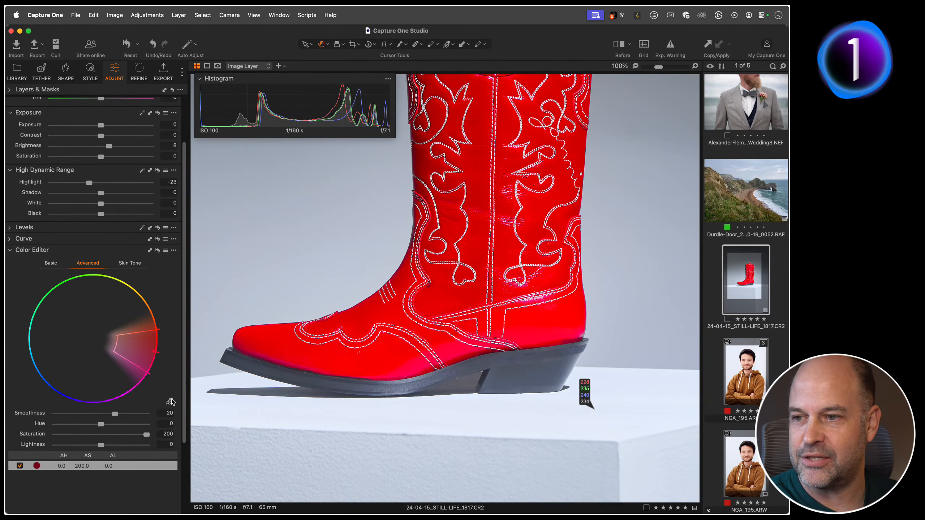
left_click(349, 378)
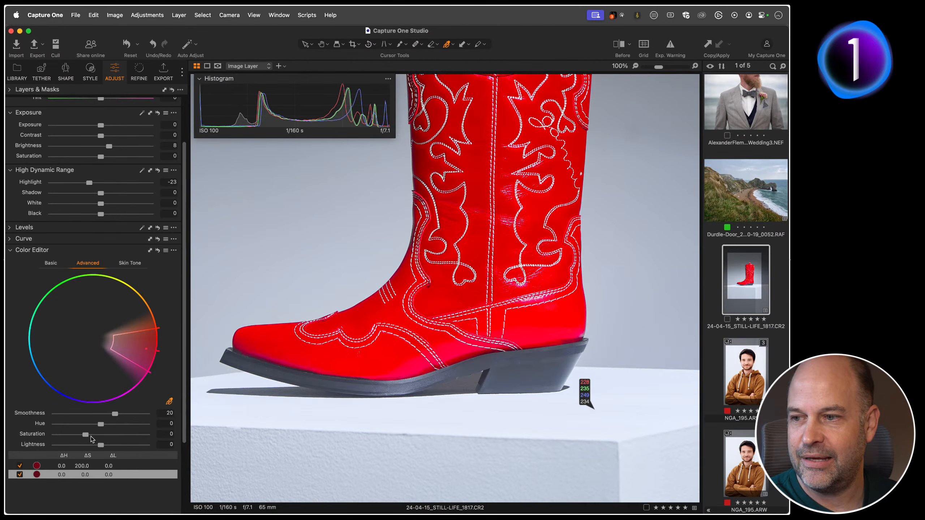
left_click_drag(86, 437, 178, 444)
key("h")
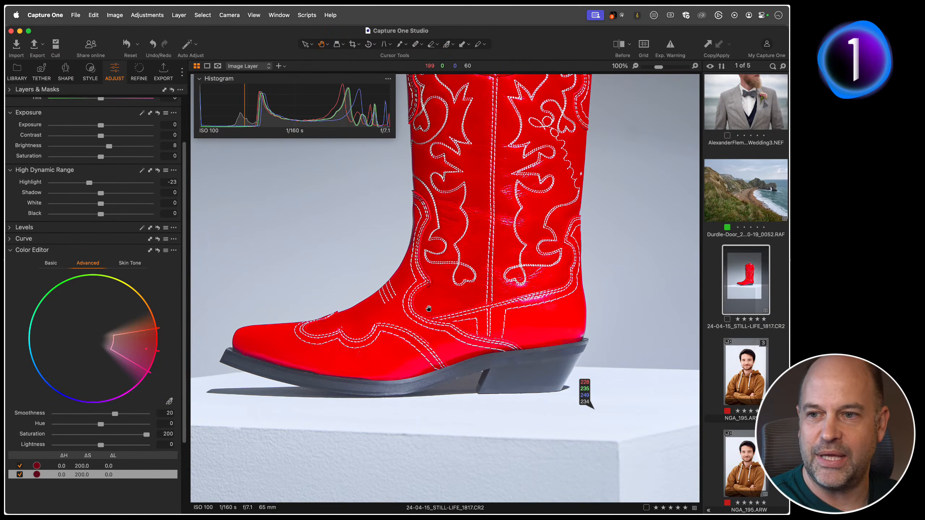
left_click(431, 308)
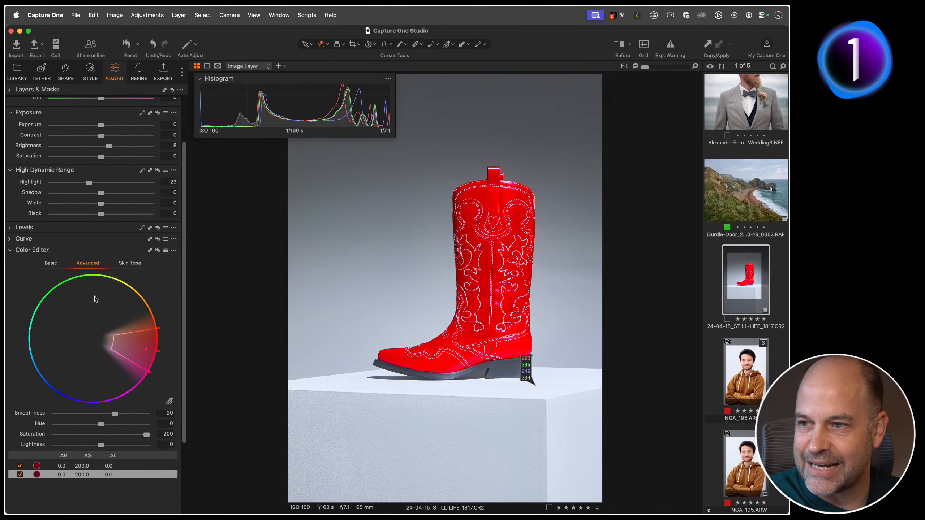
- Reset the Color Editor on the boot photo and set the overall Exposure Saturation to 23
left_click(157, 251)
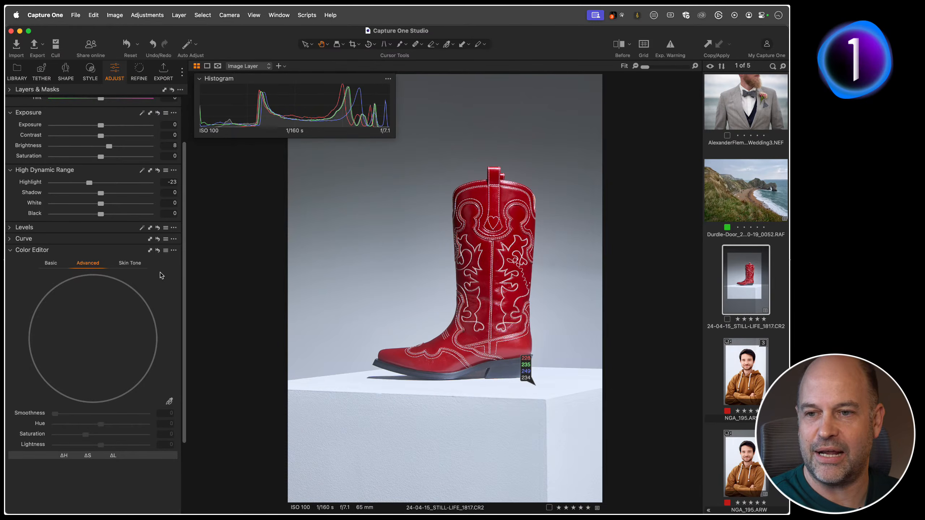
scroll(76, 164, "up", 3)
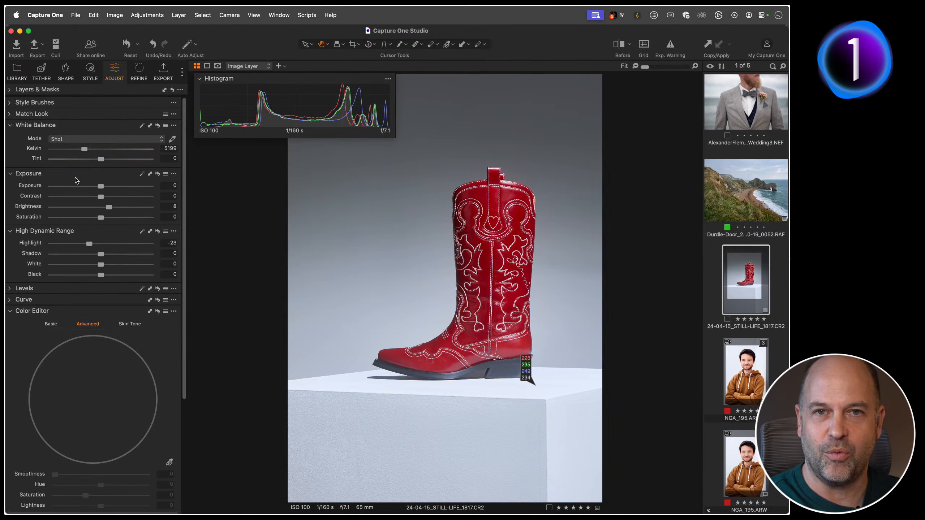
left_click_drag(101, 218, 112, 218)
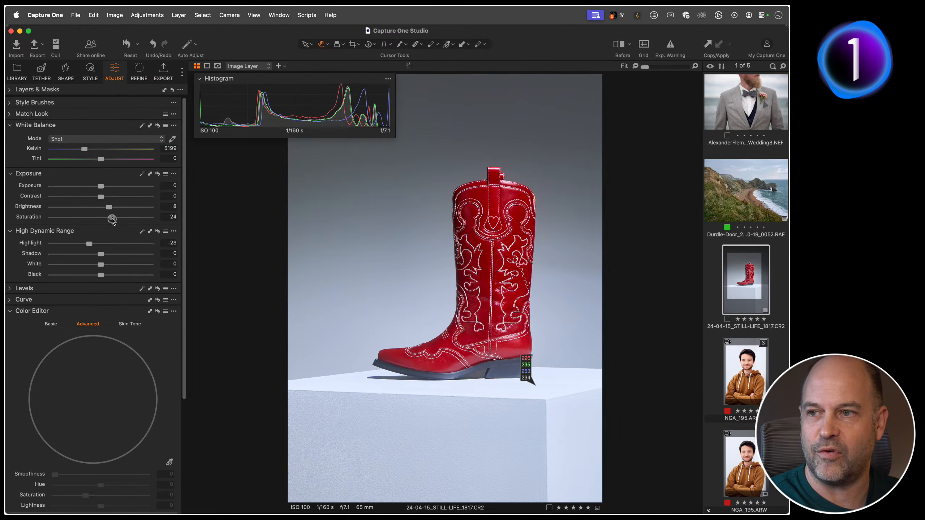
scroll(160, 379, "down", 3)
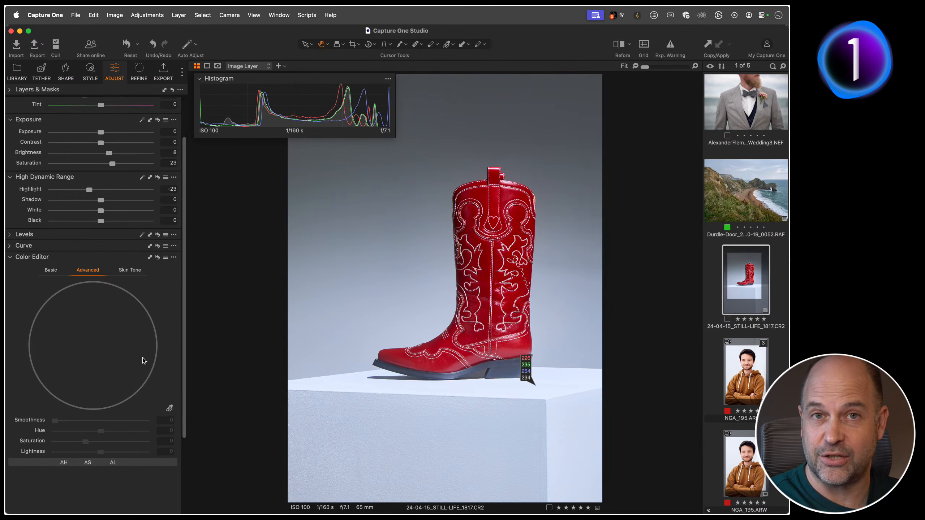
scroll(143, 356, "up", 3)
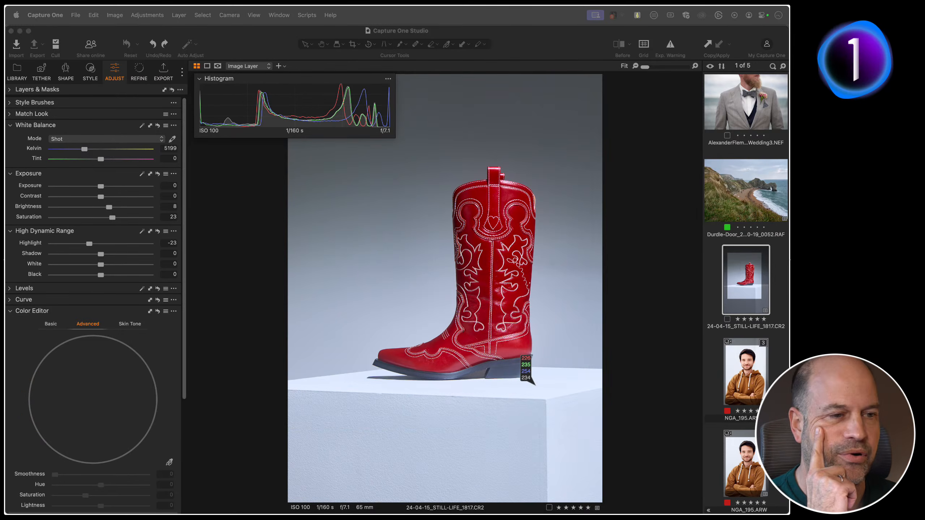
- Preview the Film Standard and Linear Response base curves on the boot photo, keeping the curve on Auto
left_click(90, 70)
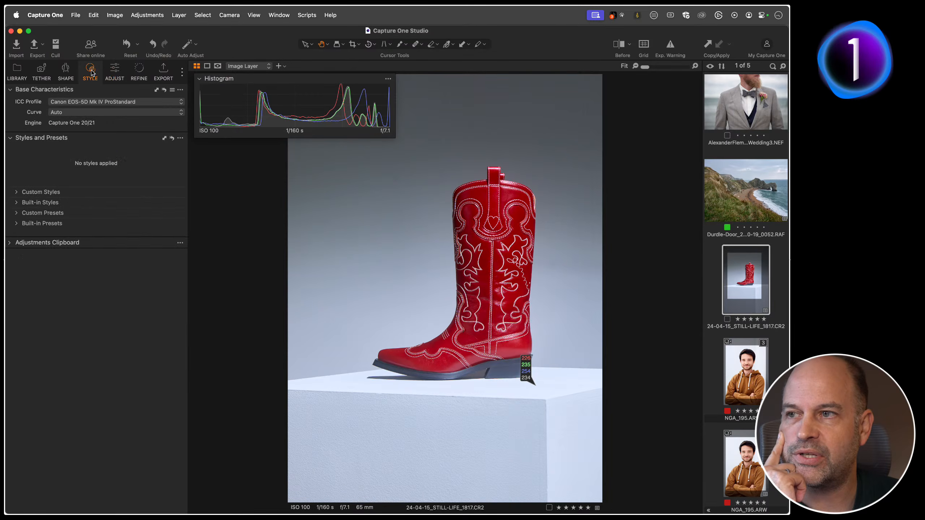
left_click(93, 114)
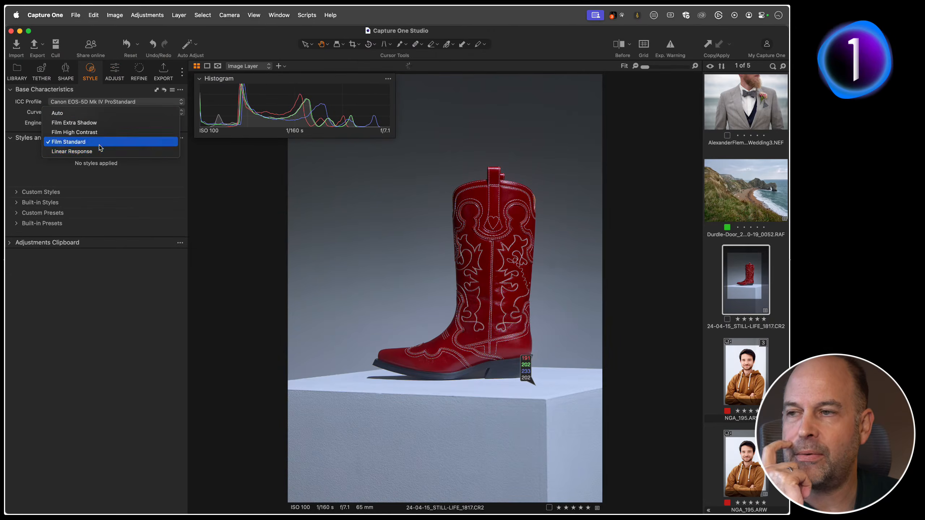
left_click(20, 106)
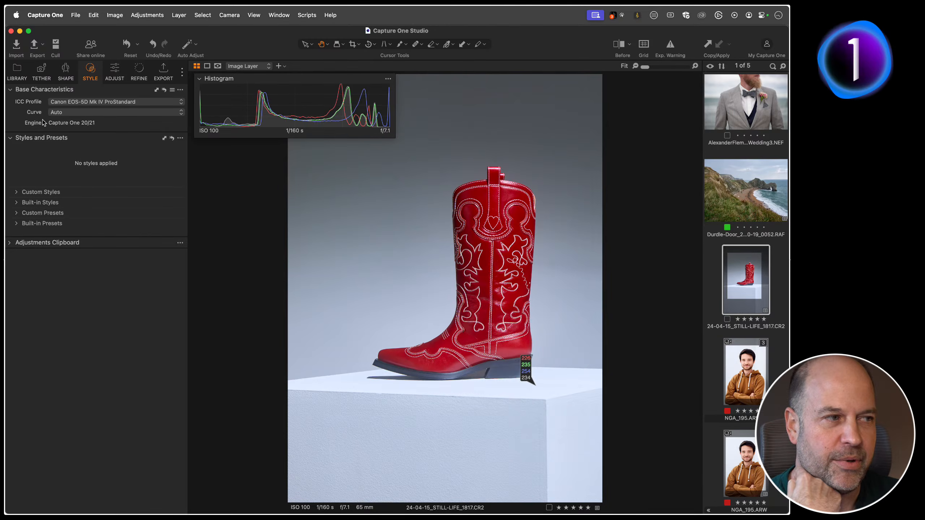
left_click(86, 113)
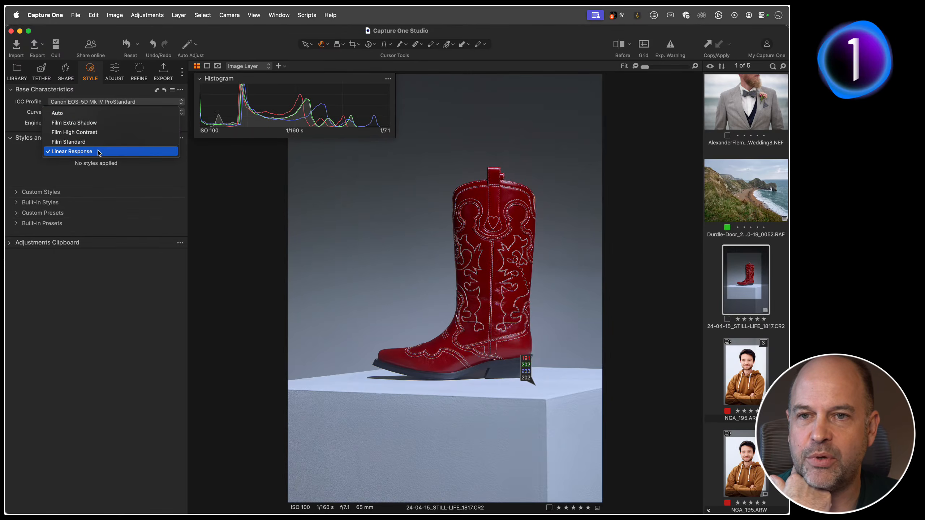
left_click(86, 114)
- Open the gray wedding suit photo and review the base curves available for it without changing the curve
left_click(737, 106)
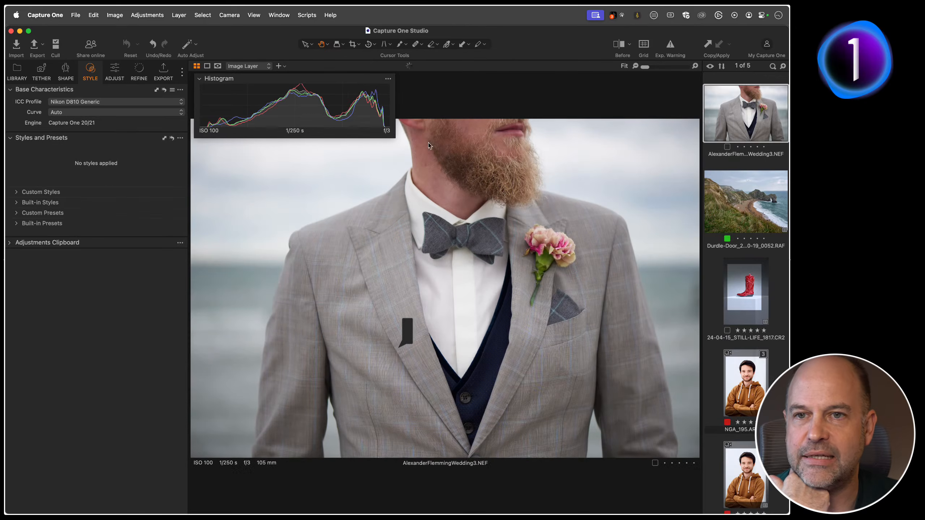
left_click(101, 114)
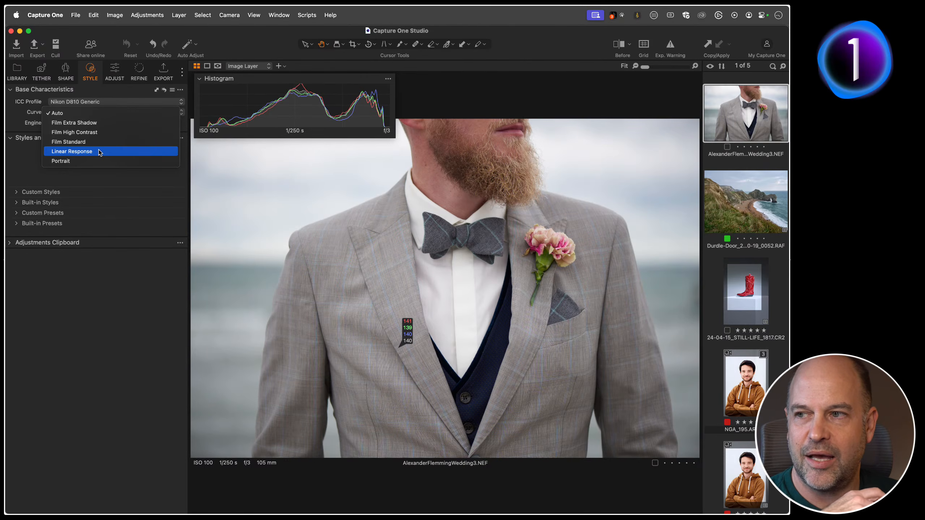
left_click(110, 178)
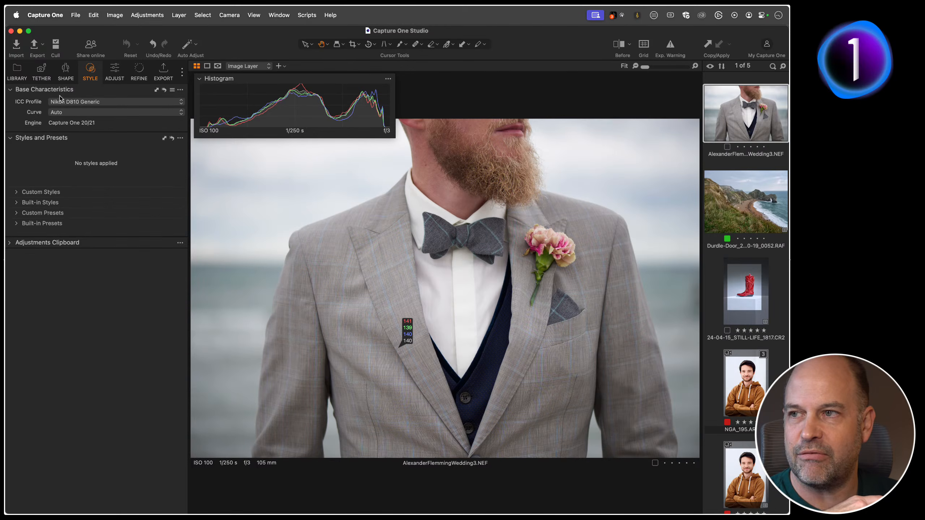
left_click(25, 75)
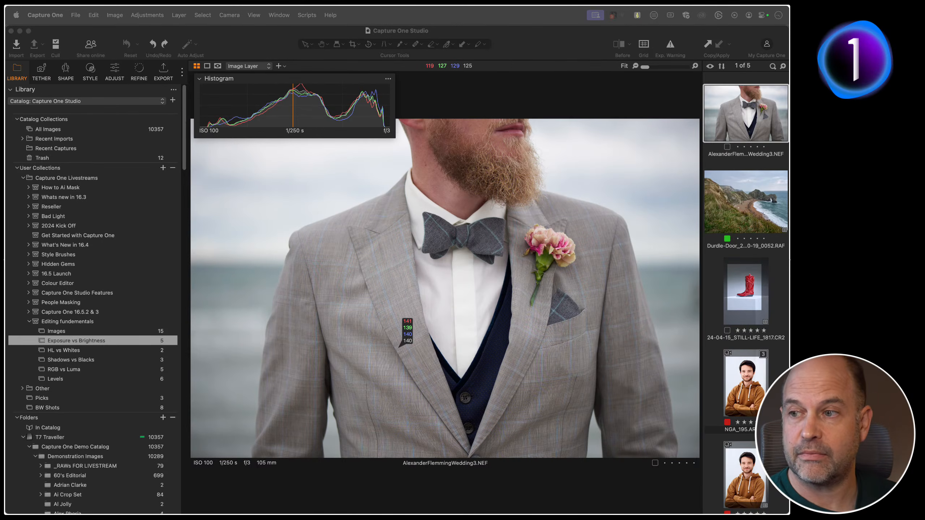
left_click(112, 70)
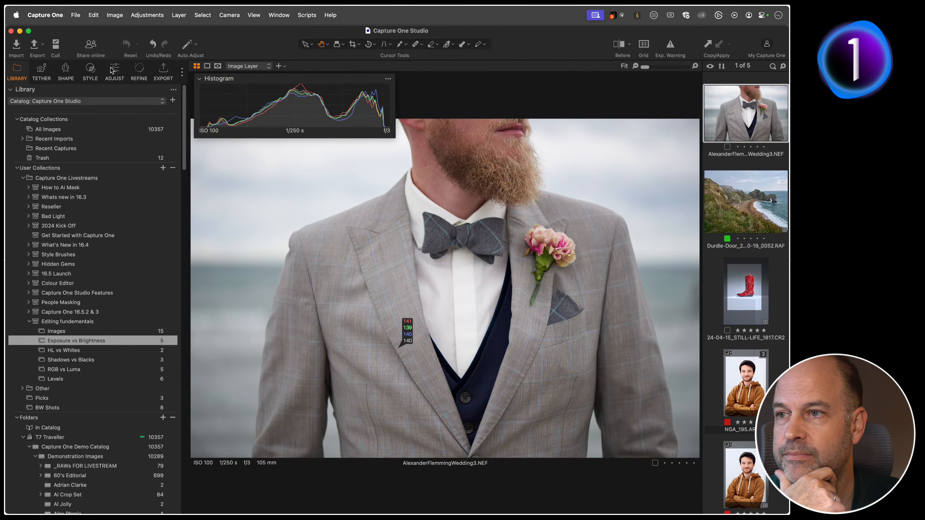
left_click(115, 70)
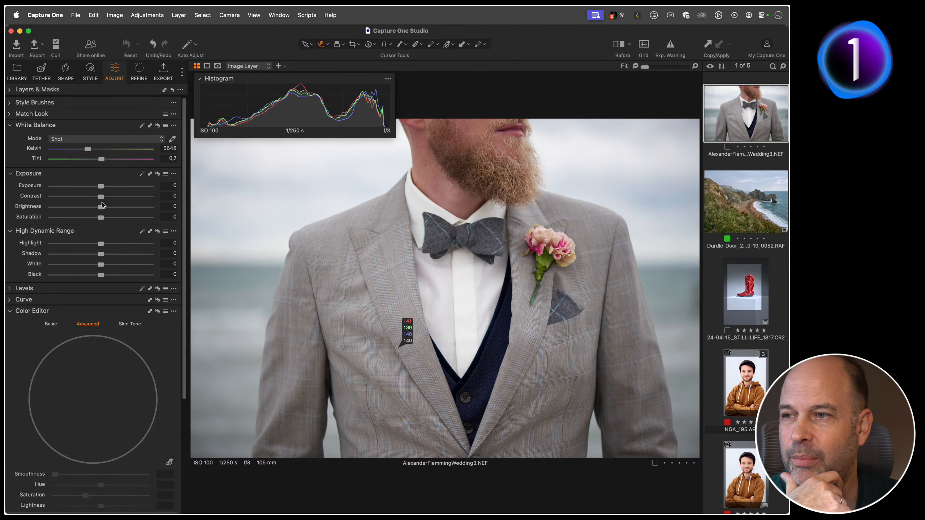
left_click(20, 73)
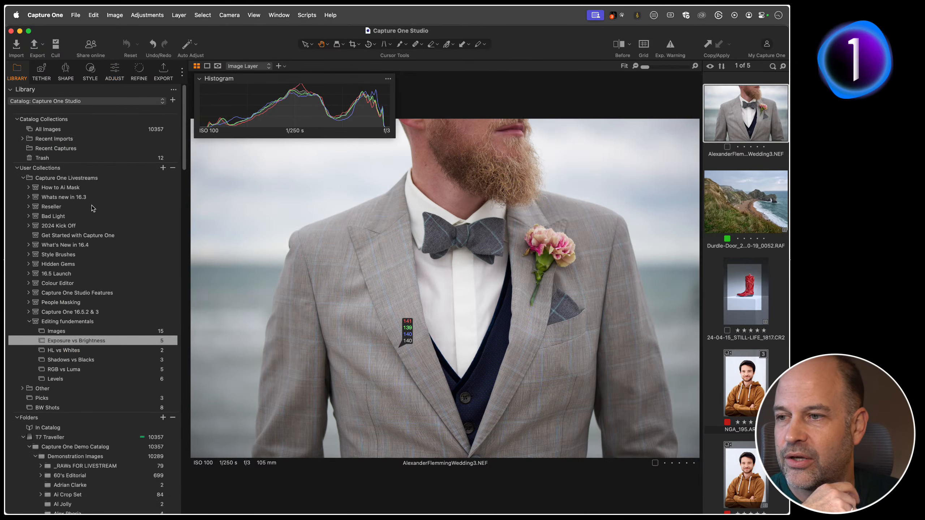
scroll(113, 346, "down", 1)
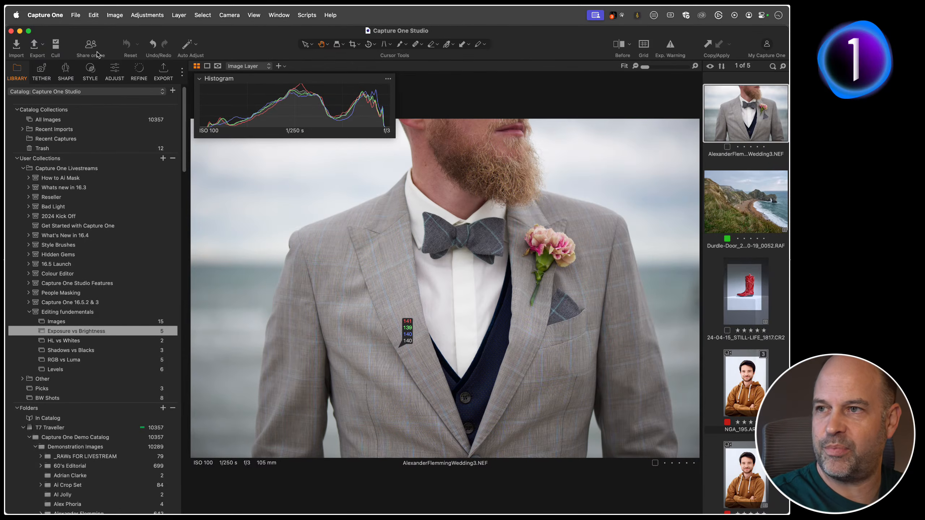
left_click(114, 71)
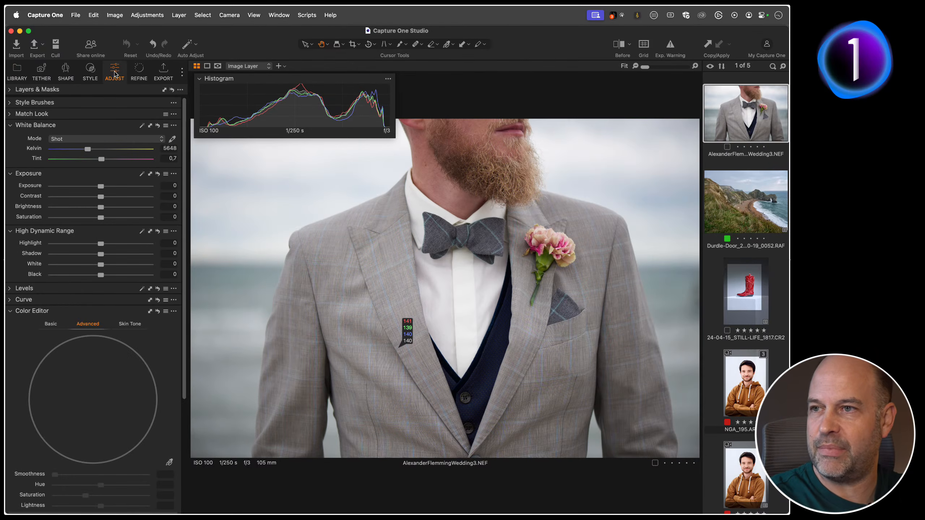
- Open the RGB vs Luma collection and display only the Grand Tetons mountain photo
left_click(21, 71)
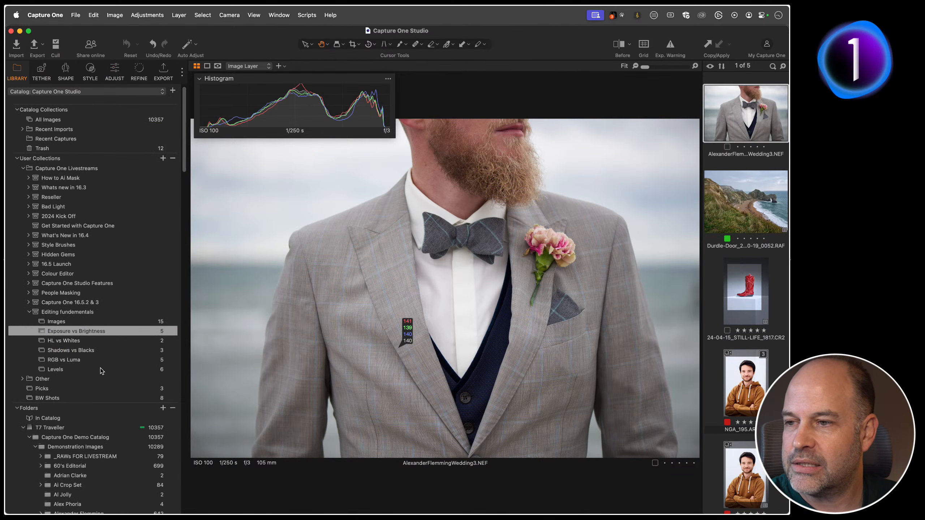
left_click(81, 361)
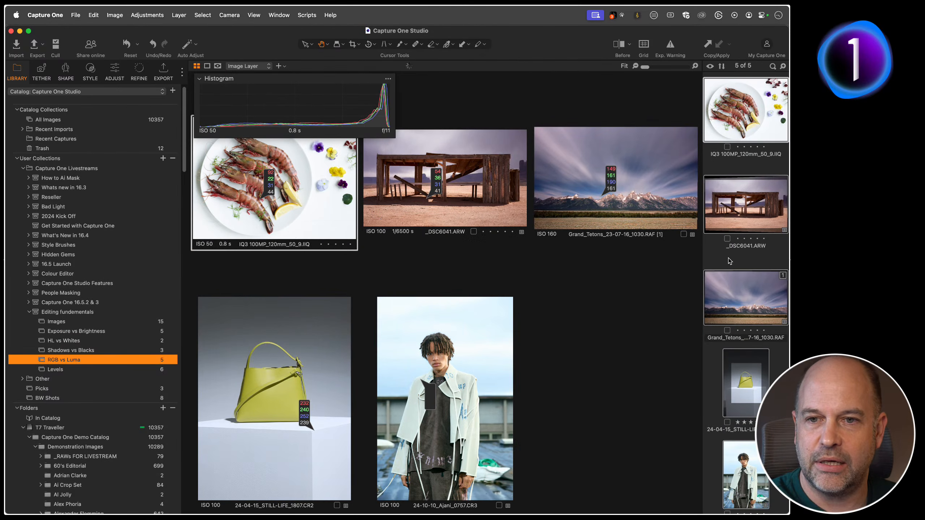
left_click(728, 255)
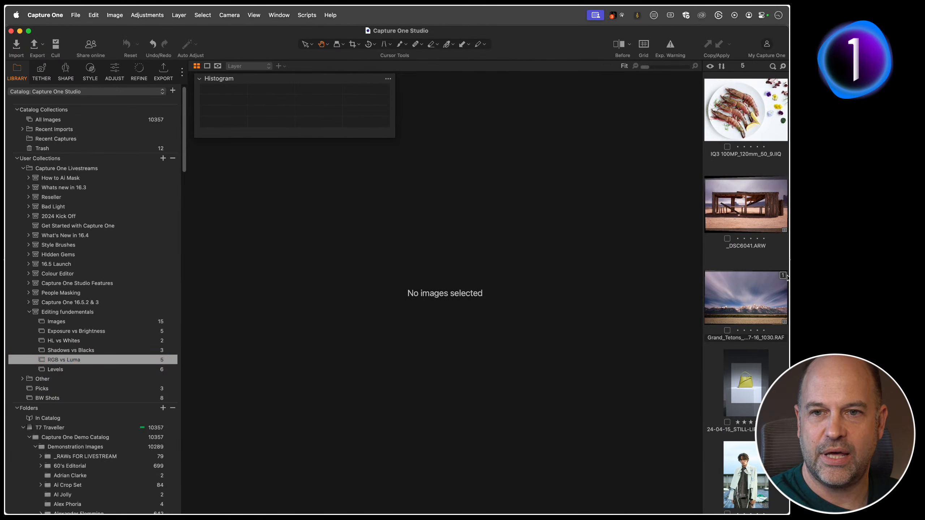
left_click(750, 304)
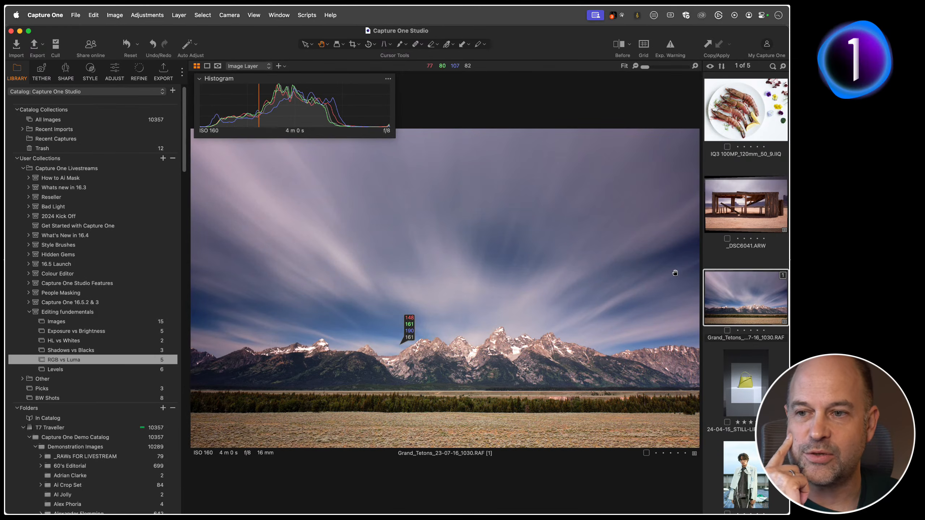
- Delete the color readout placed above the mountain peaks using the Delete Color Readout tool
left_click(447, 46)
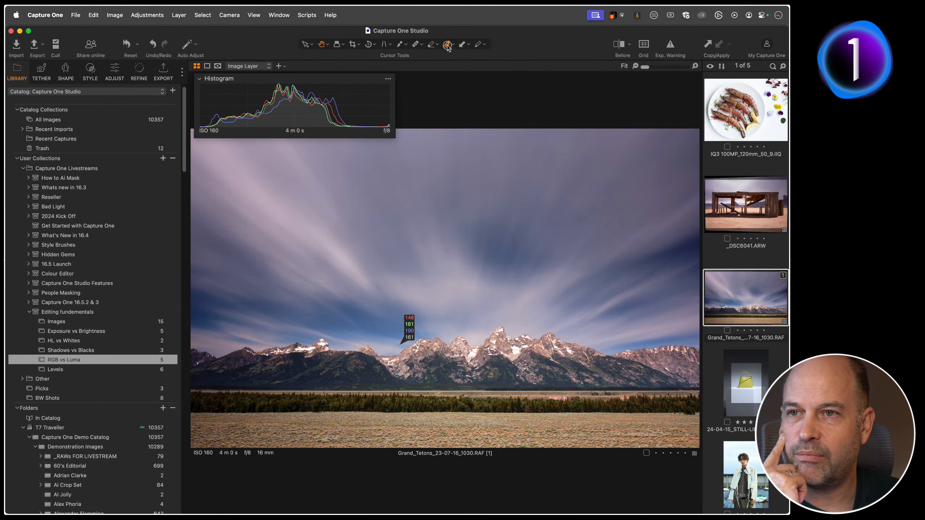
left_click(451, 48)
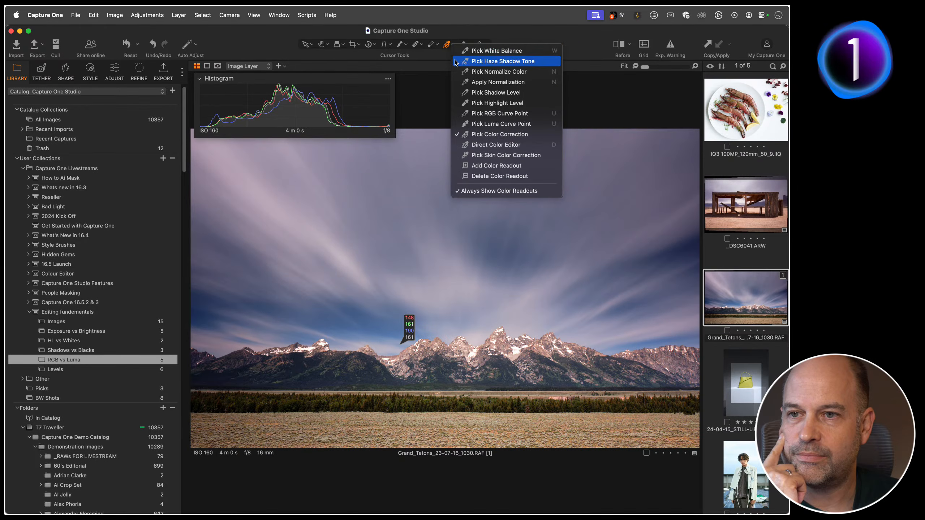
left_click(495, 175)
left_click(409, 328)
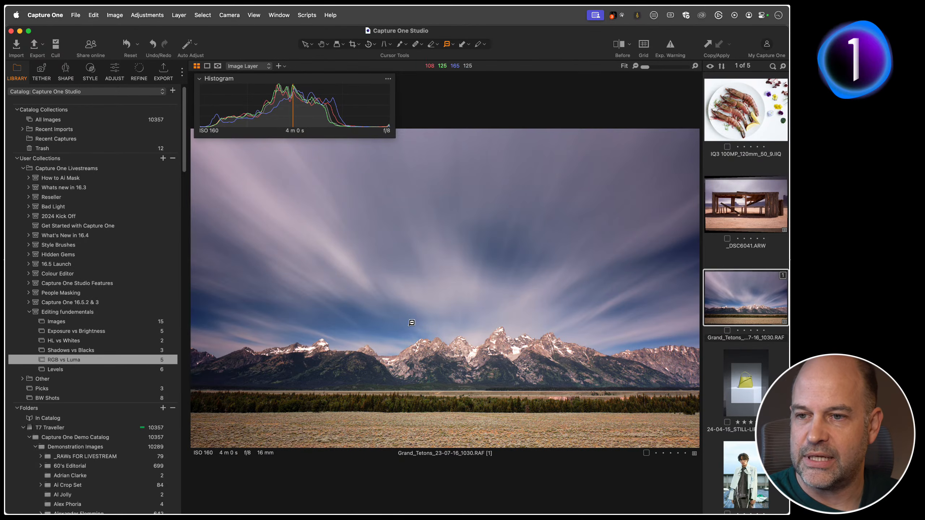
- Try a color readout in the middle of the sky, remove it again, and return to the Pan tool
left_click(453, 45)
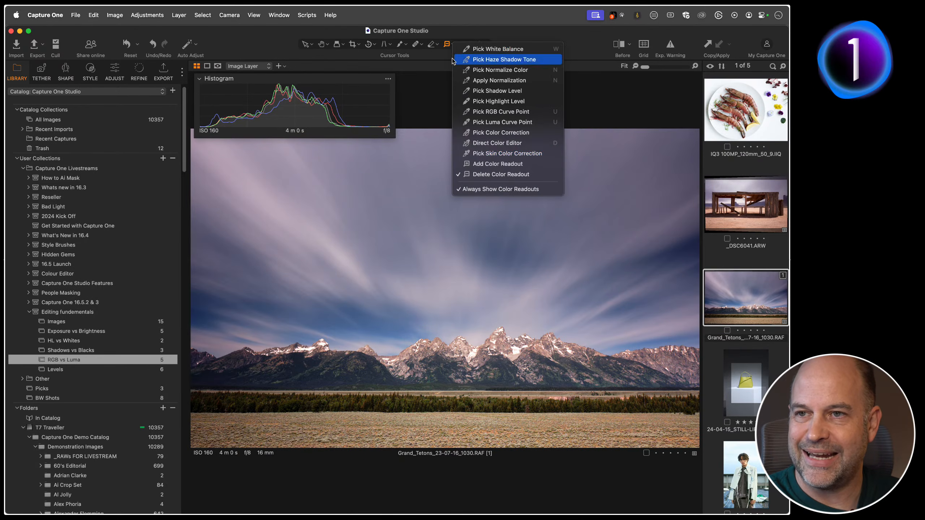
left_click(482, 163)
left_click(450, 230)
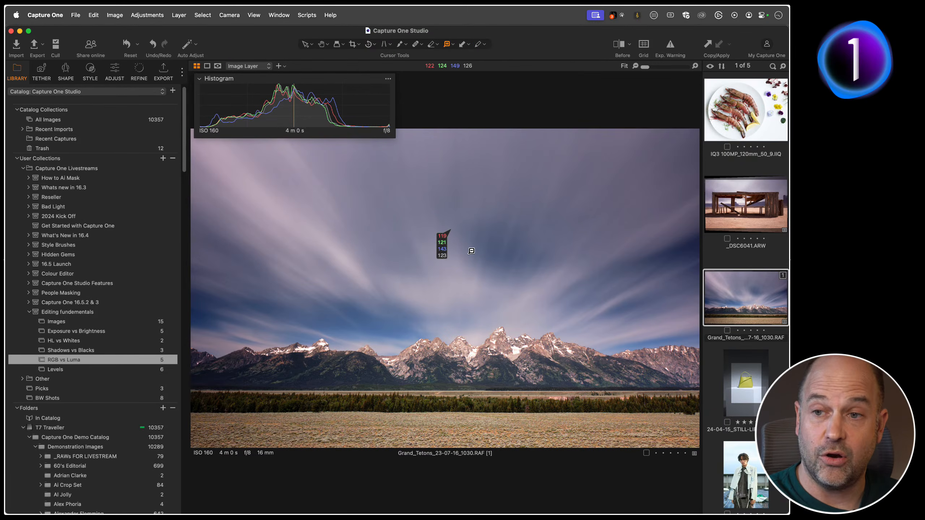
left_click(446, 243)
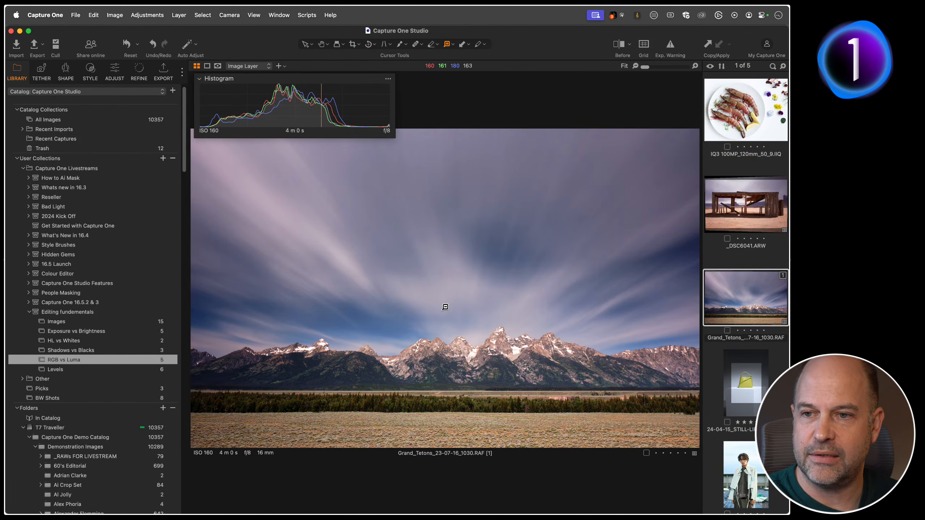
key("h")
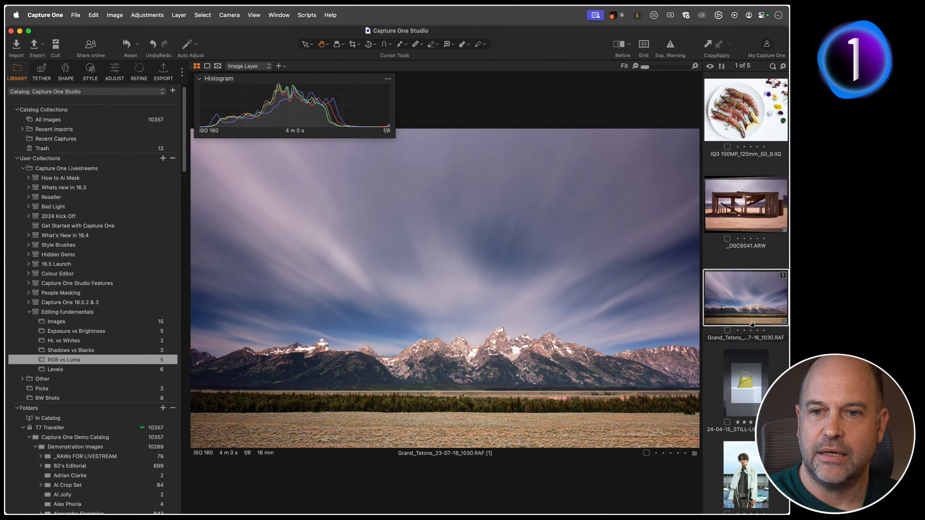
- Clone the Grand Tetons photo's variant three times
left_click(114, 15)
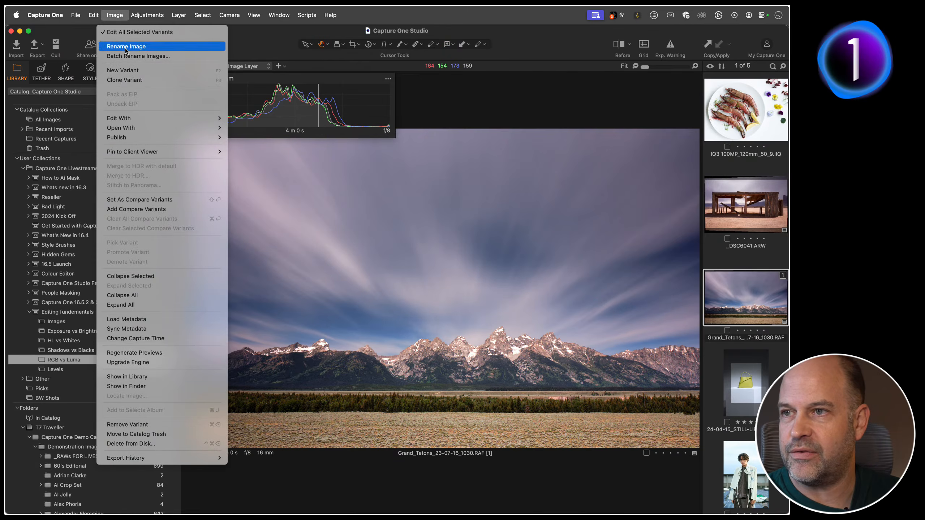
left_click(136, 79)
left_click(116, 15)
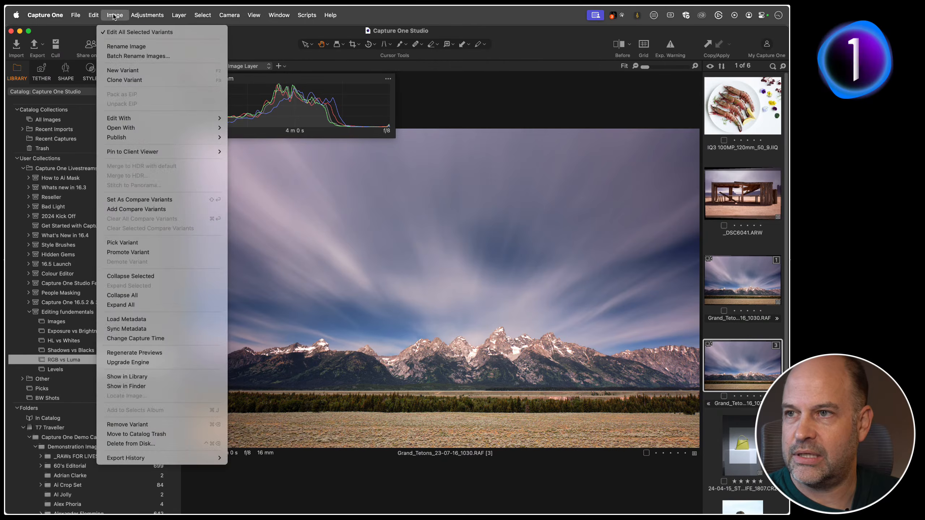
left_click(128, 80)
left_click(115, 15)
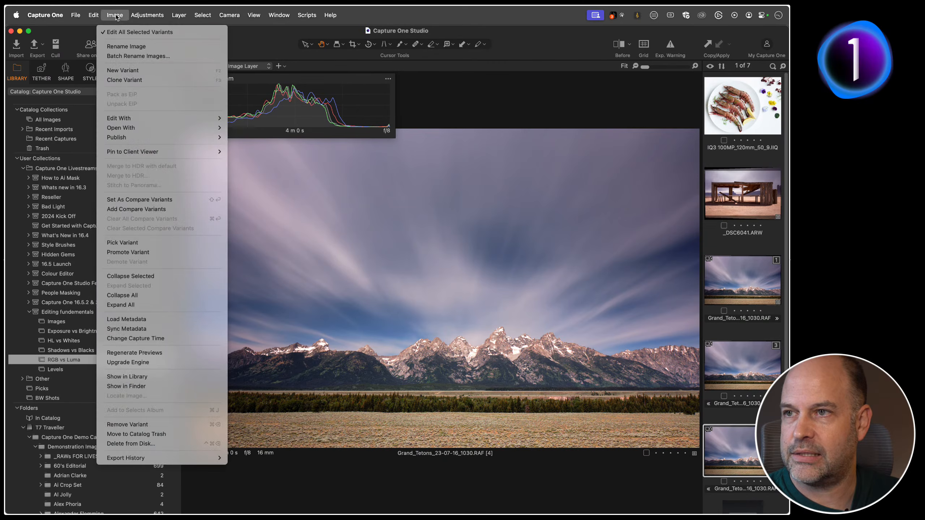
left_click(127, 80)
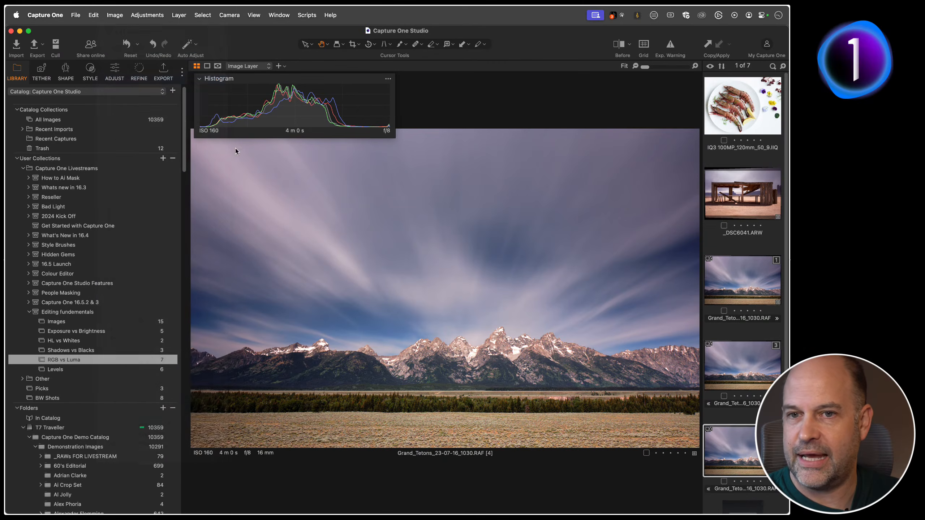
- Select all four Grand Tetons variants for side-by-side viewing, with the image browser hidden and the Histogram collapsed
right_click(750, 461)
left_click(750, 309)
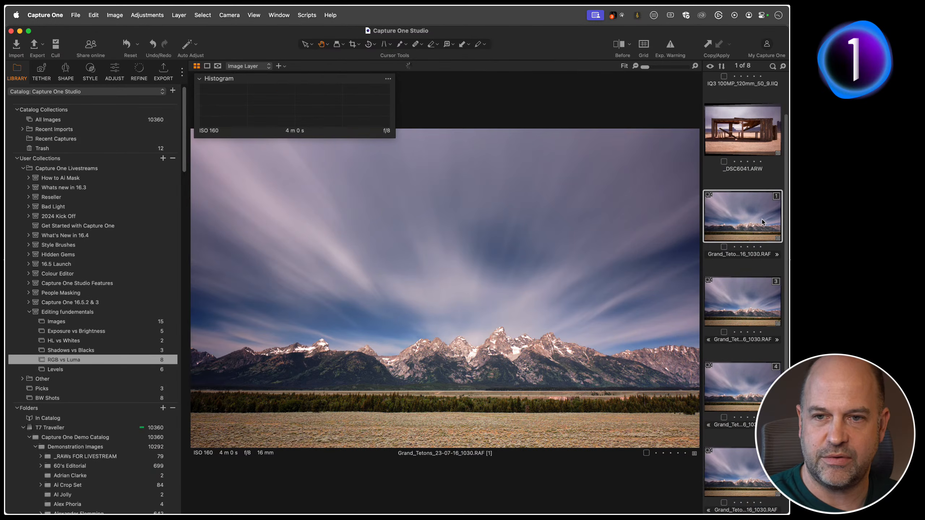
left_click(749, 450, "shift")
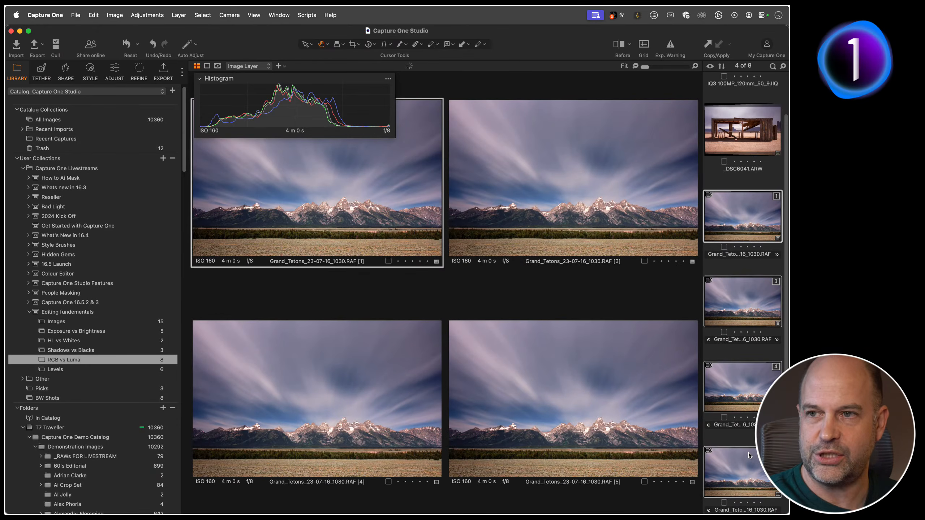
key("super+b")
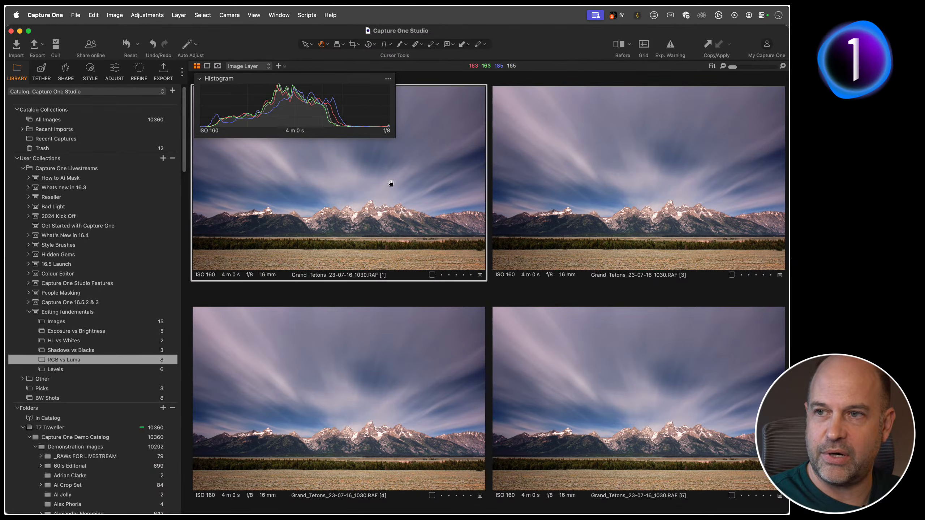
left_click(200, 78)
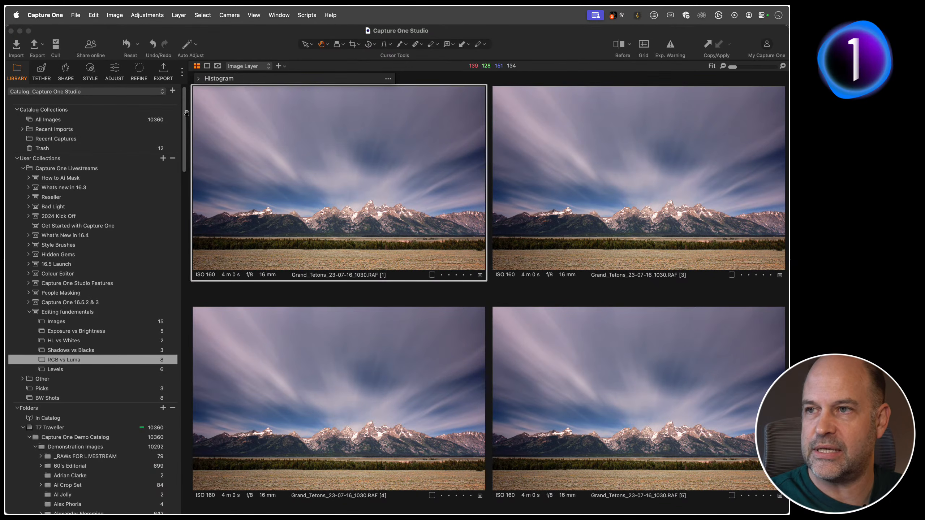
- Shape an S-curve on the RGB curve of variant [3], lowering the shadows and raising the highlights
left_click(115, 71)
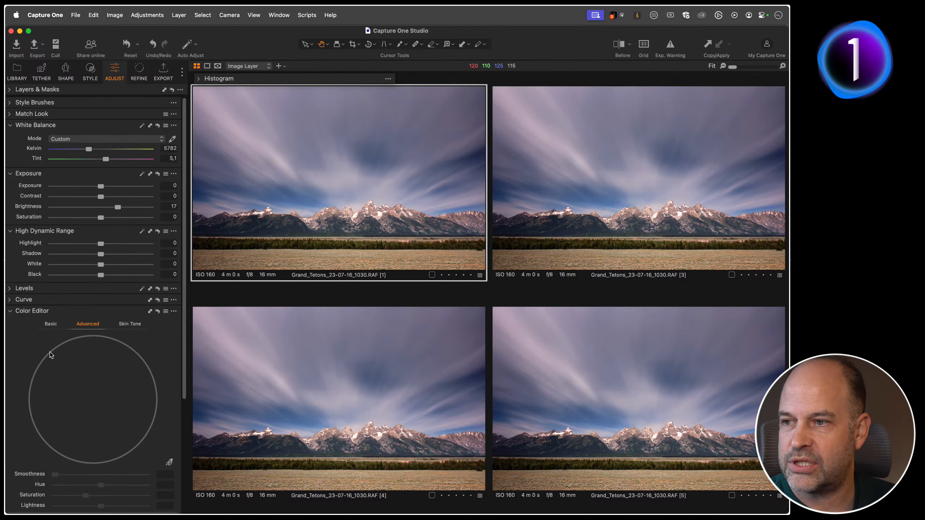
left_click(10, 300)
left_click(9, 299)
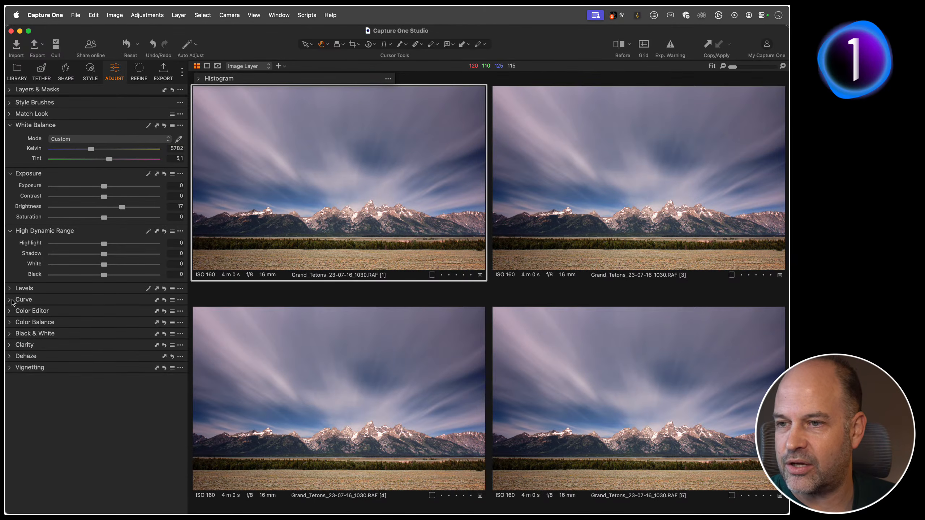
left_click(609, 178)
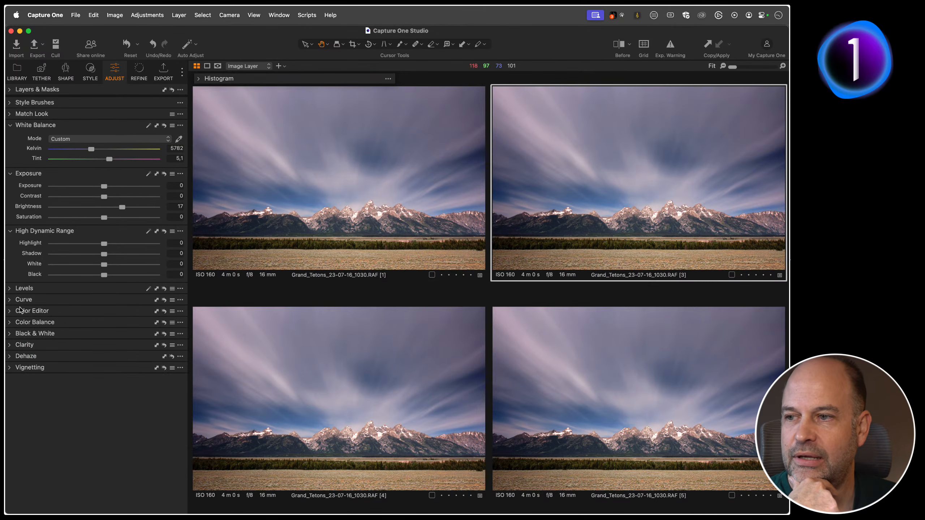
left_click(10, 300)
left_click_drag(54, 399, 53, 409)
left_click_drag(117, 361, 135, 331)
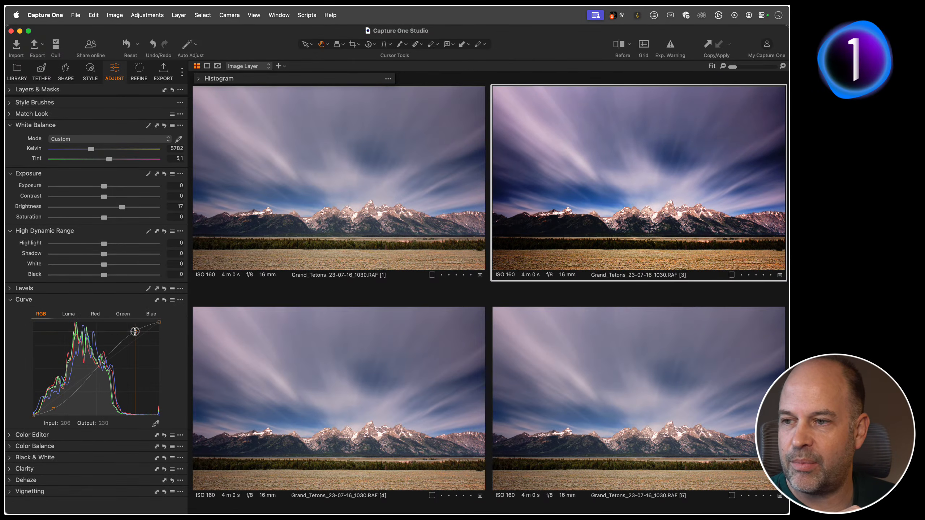
left_click_drag(54, 410, 58, 410)
left_click_drag(136, 332, 139, 333)
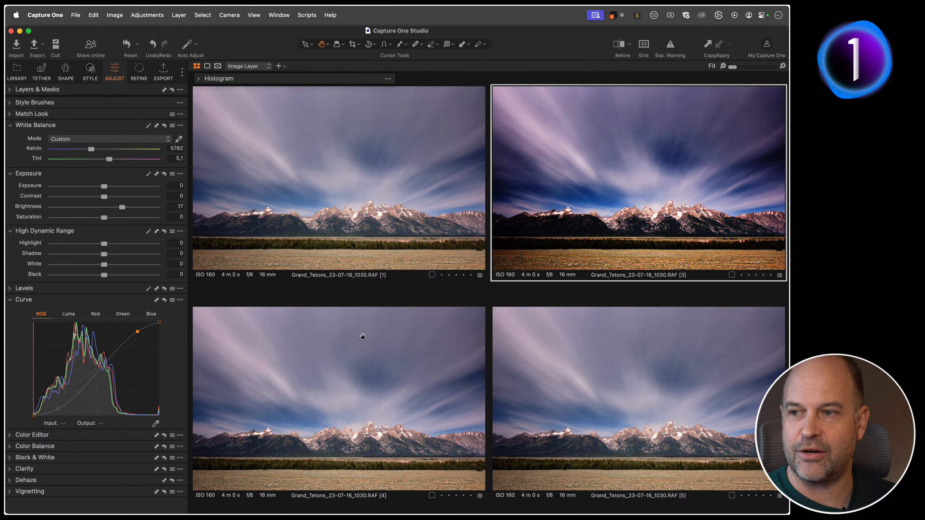
- Shape a similar S-curve on the Luma curve of variant [4], lowering the shadows and raising the highlights
left_click(295, 347)
left_click(69, 315)
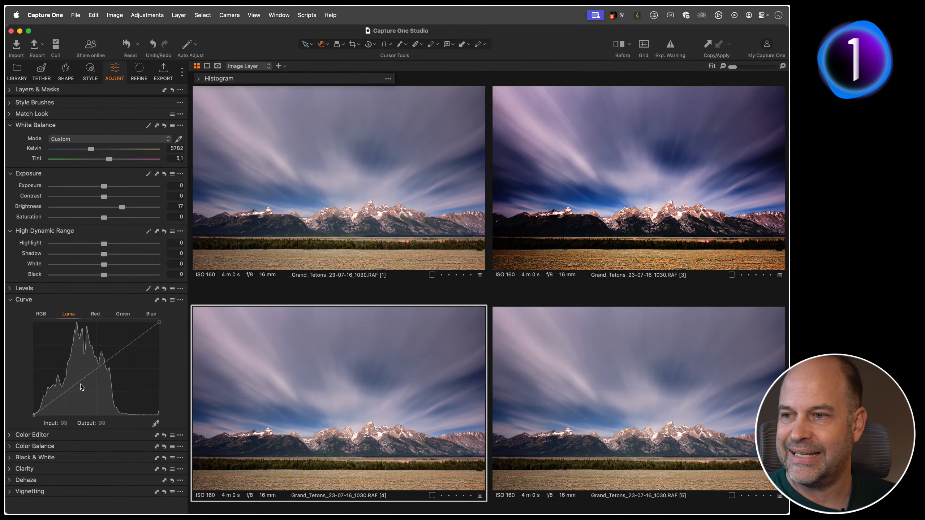
left_click_drag(54, 406, 58, 408)
left_click_drag(128, 339, 133, 334)
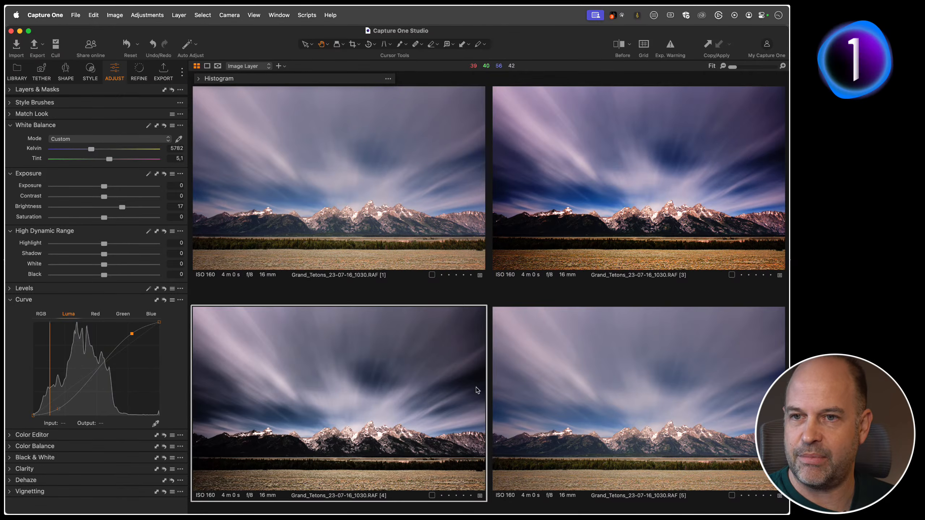
- Set the Contrast of variant [5] to 24
left_click(538, 386)
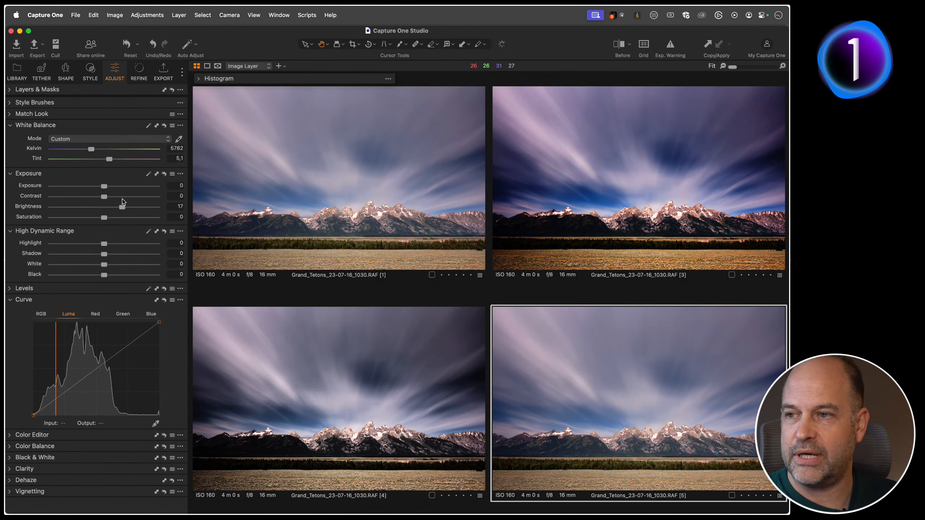
left_click_drag(105, 197, 131, 198)
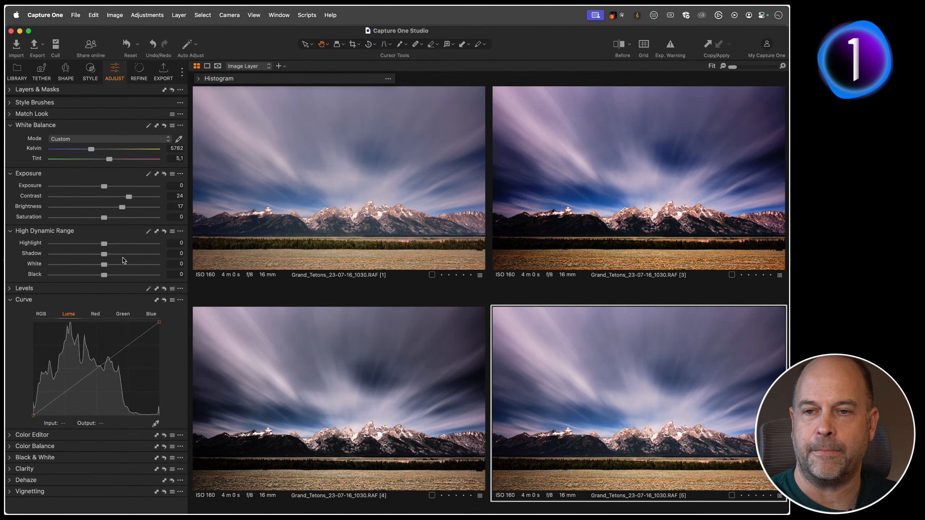
- Compare the original with the RGB-curve variant [3] and Luma-curve variant [4], and review variant [3]'s RGB curve
left_click(364, 233)
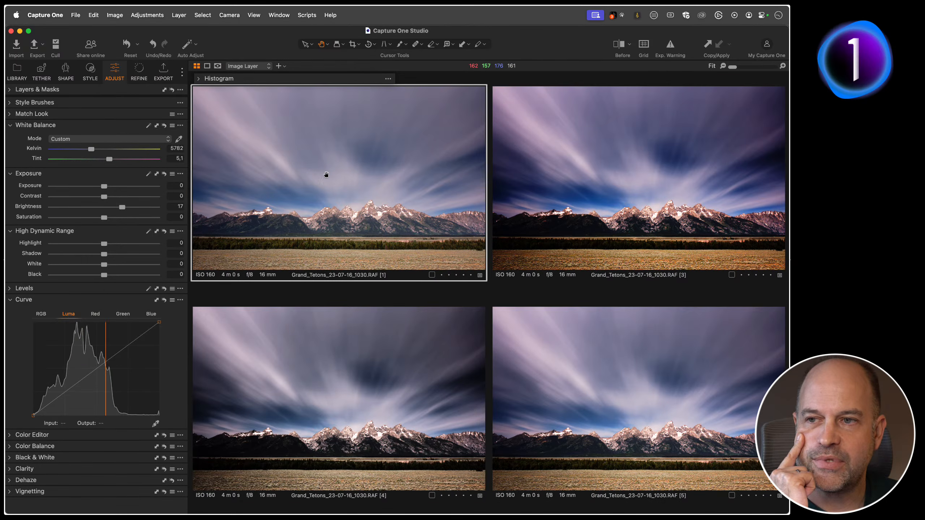
left_click(627, 171)
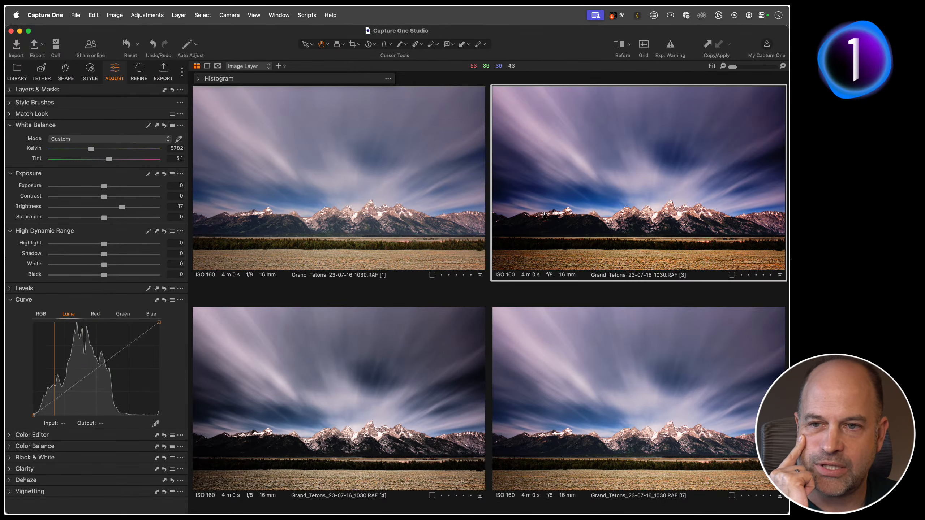
left_click(390, 375)
left_click(546, 234)
left_click(452, 325)
left_click(520, 270)
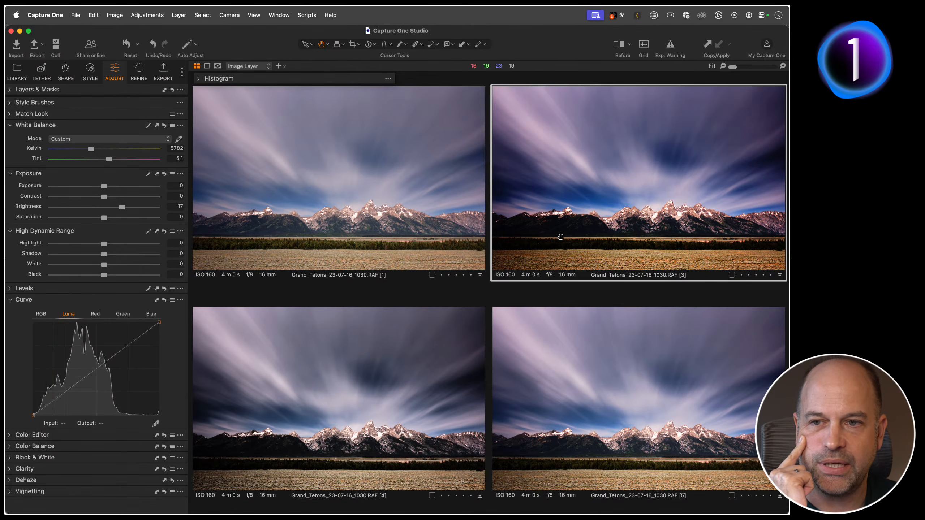
left_click(466, 337)
left_click(552, 236)
left_click(454, 348)
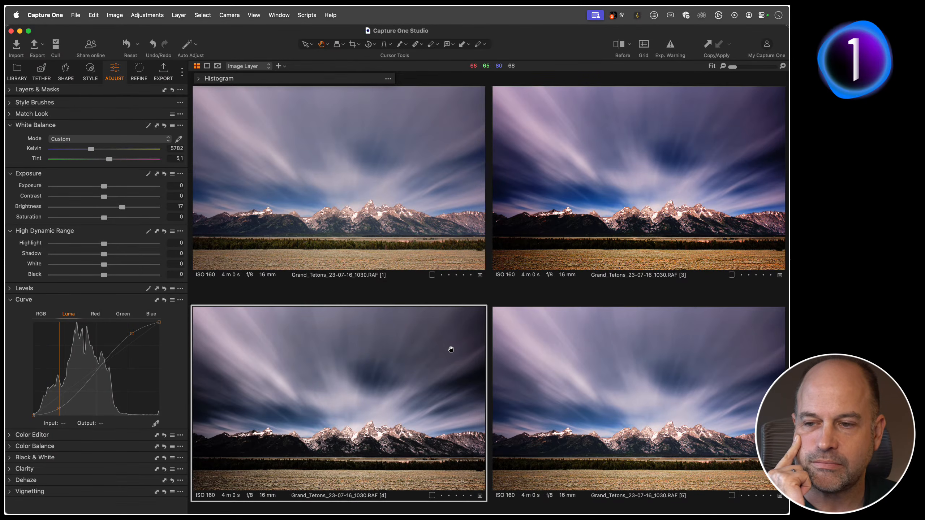
left_click(548, 190)
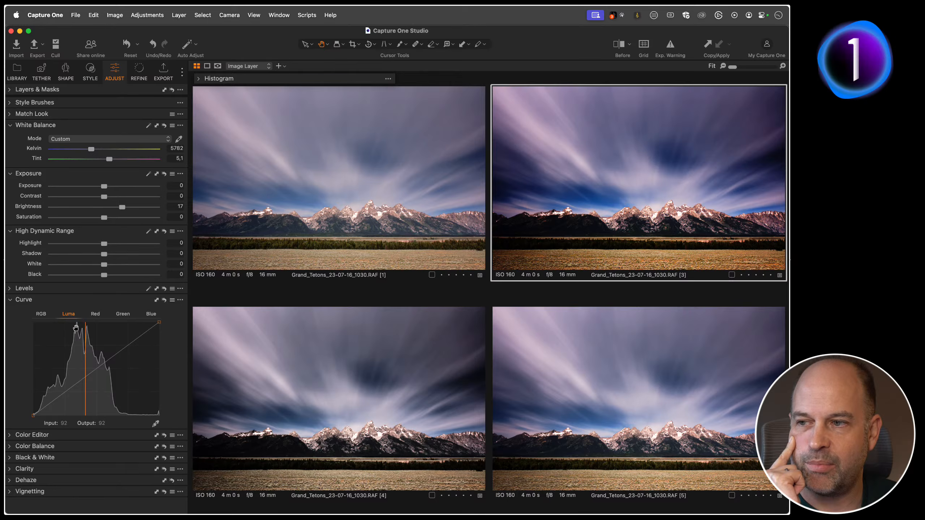
left_click(41, 314)
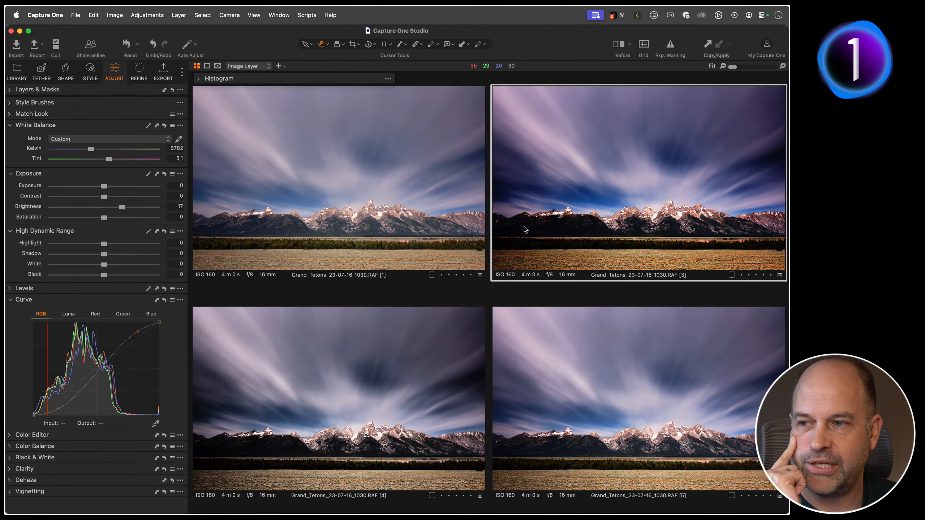
- Nudge the shadow point of variant [4]'s Luma curve slightly toward the midtones to deepen the shadows
left_click(340, 355)
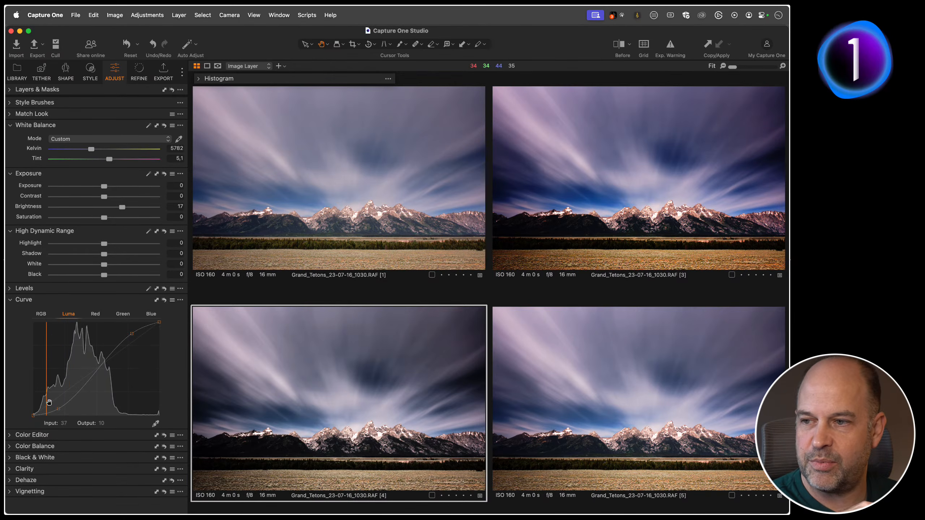
left_click(60, 407)
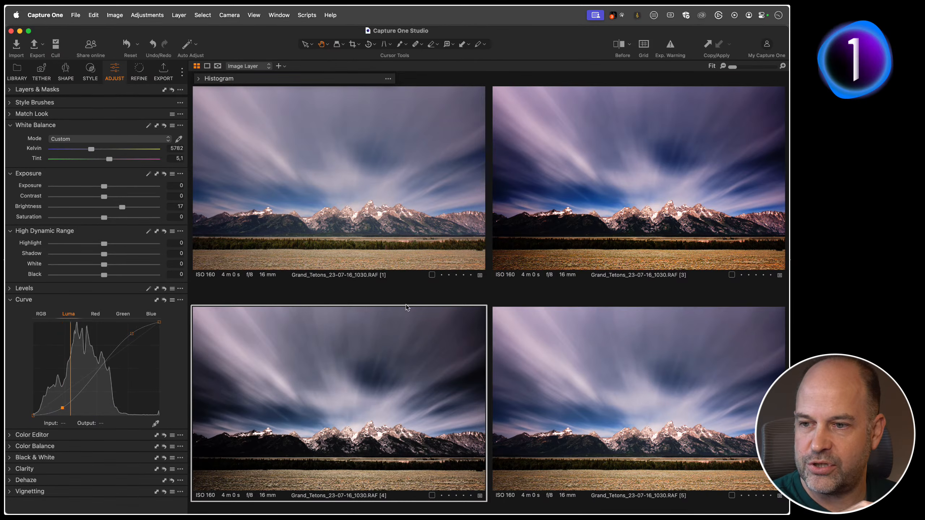
- Compare variants [3] and [4] again, examining their RGB and Luma curves
left_click(576, 200)
left_click(450, 316)
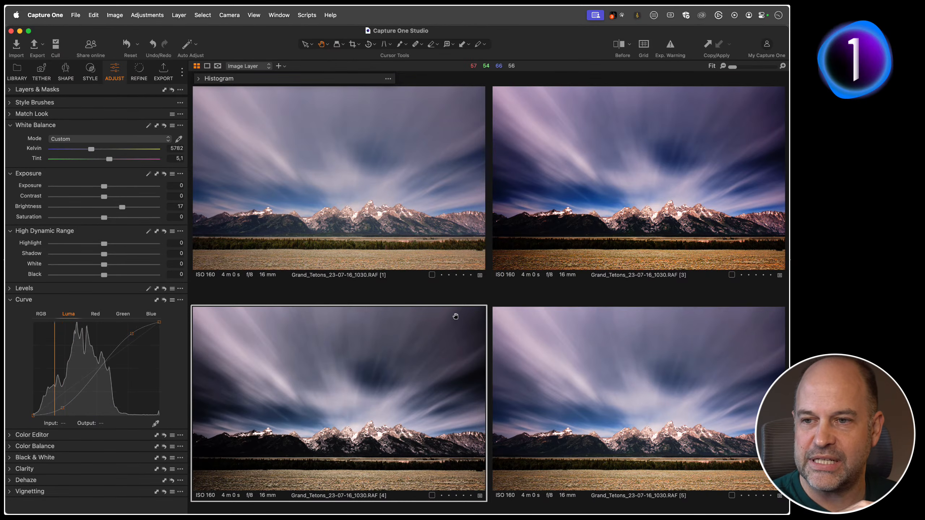
left_click(576, 231)
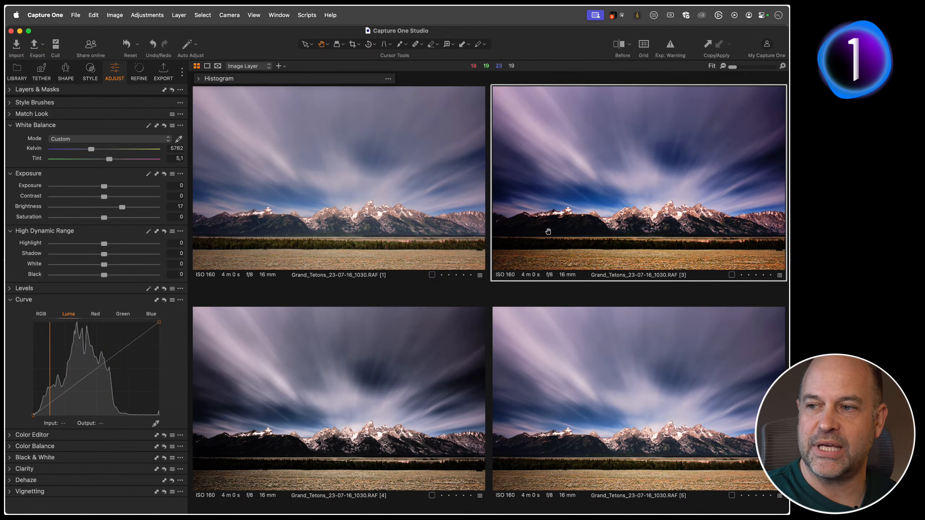
left_click(40, 314)
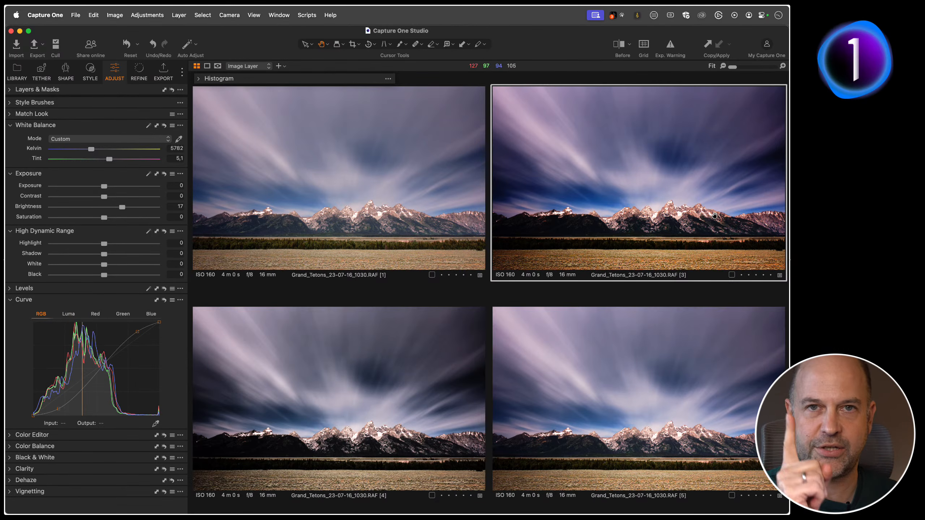
left_click(335, 385)
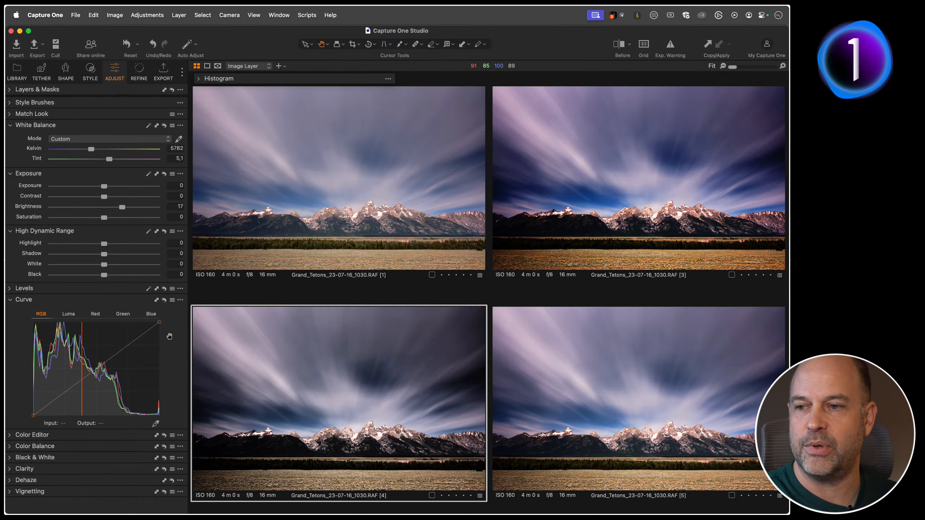
left_click(69, 315)
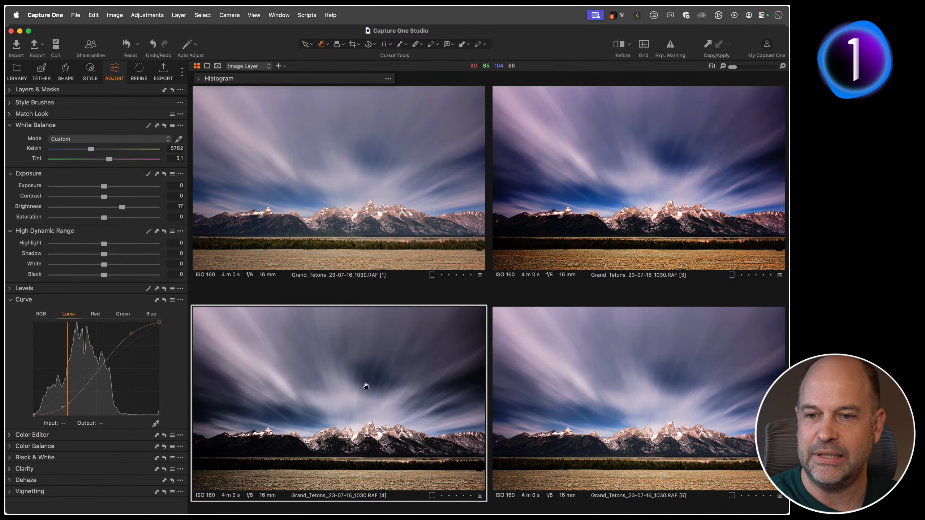
- Raise the Contrast of variant [5] to 35
left_click(604, 376)
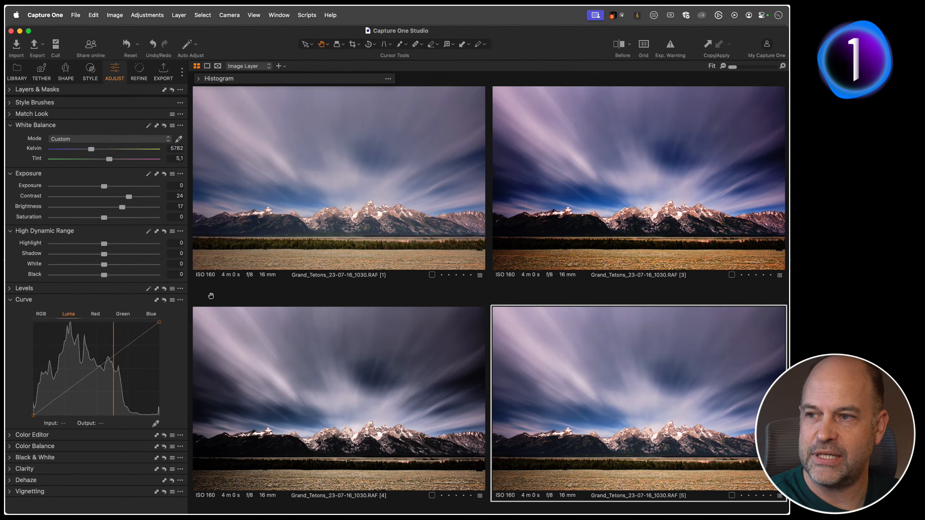
left_click_drag(130, 198, 141, 196)
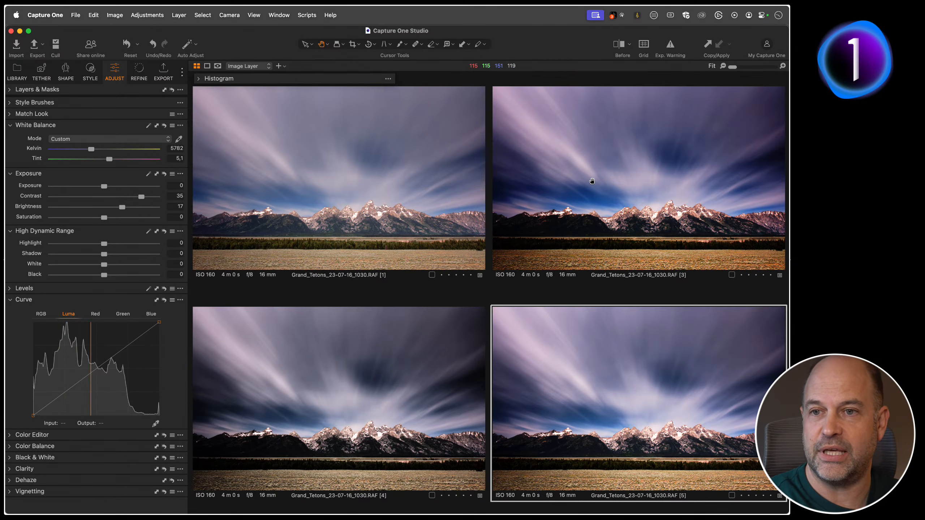
- Examine the colors of variant [3] in the bright sky above the mountain peaks
left_click(592, 178)
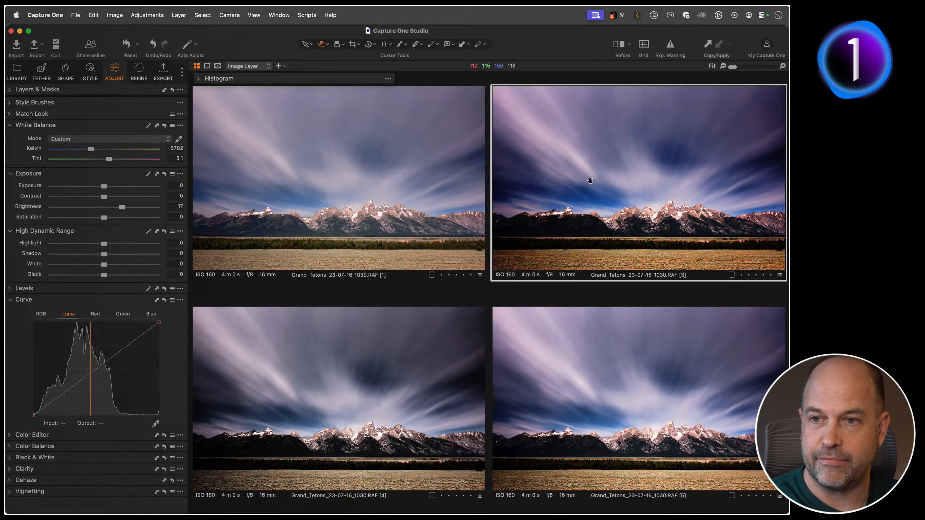
key("F1")
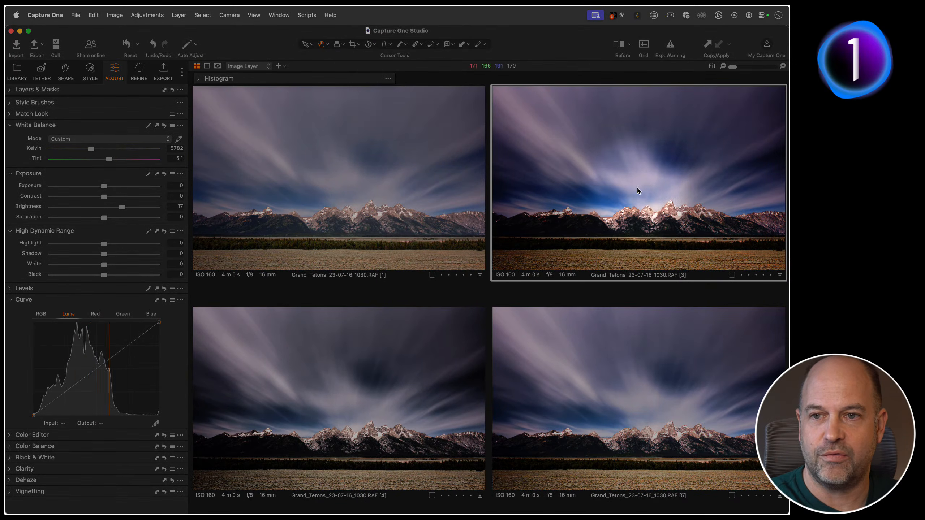
key("F1")
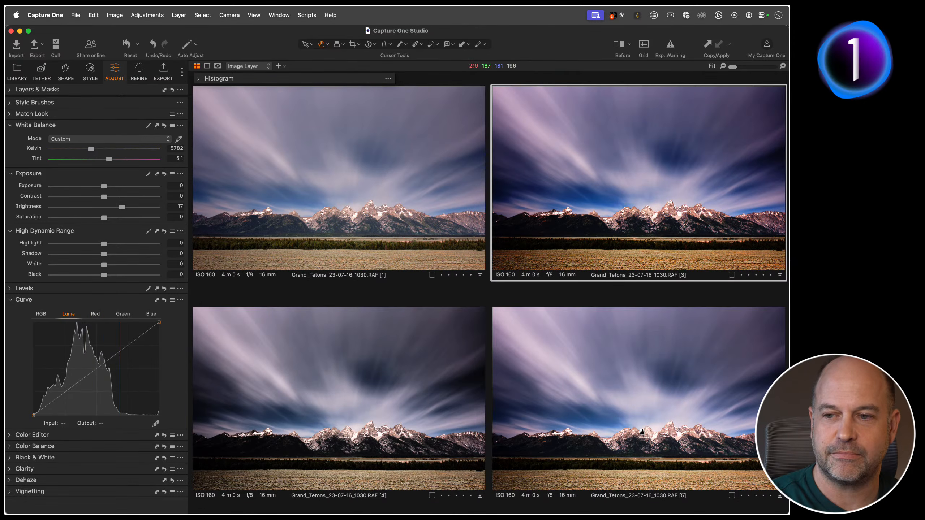
- Compare variant [3]'s RGB curve with variant [5], then set the Contrast of variant [5] to 36
left_click(41, 313)
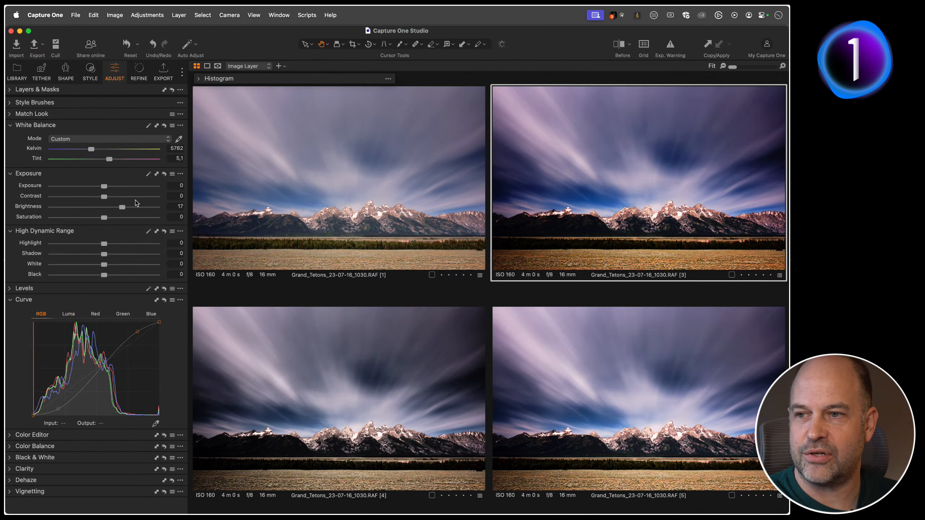
left_click(584, 338)
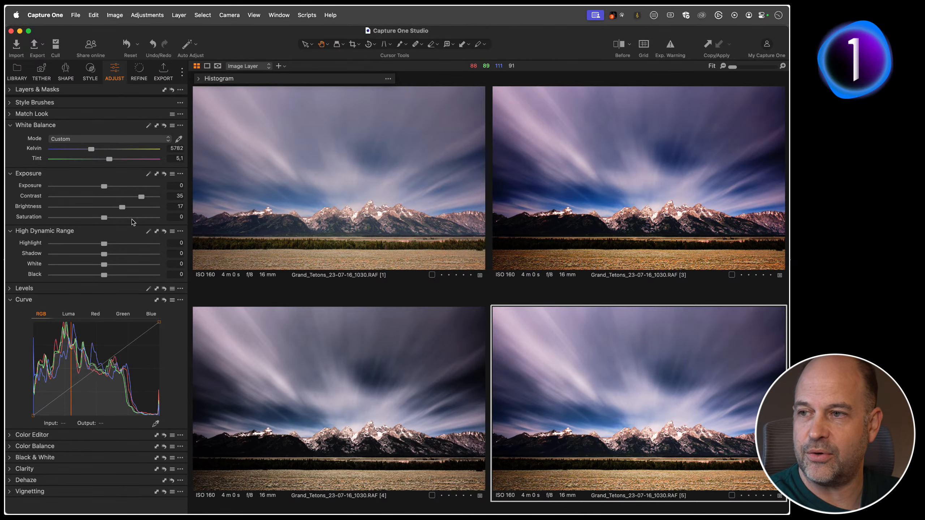
mouse_move(142, 197)
left_mouse_down()
mouse_move(128, 198)
mouse_move(141, 199)
left_mouse_up()
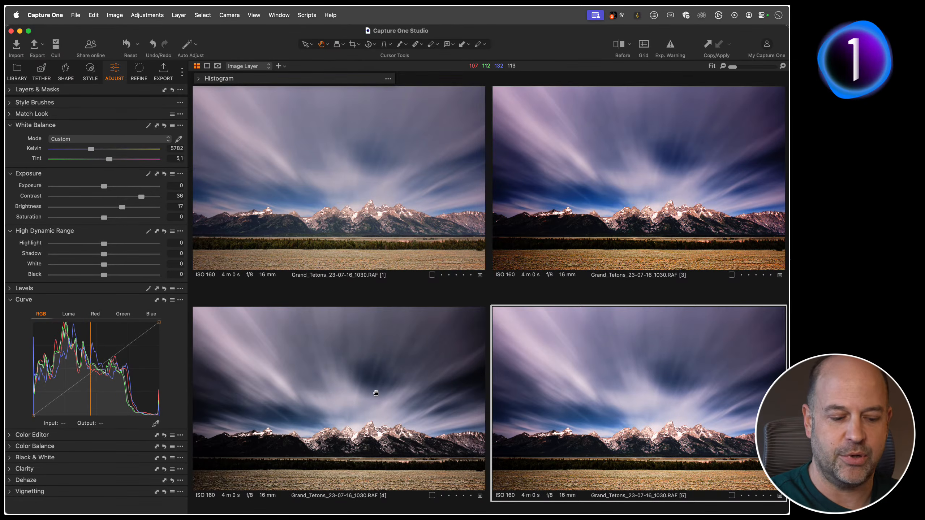
- Show the image browser and open the rooftop portrait, framing the model's face and jacket at 67% zoom
key("super+b")
scroll(748, 200, "down", 5)
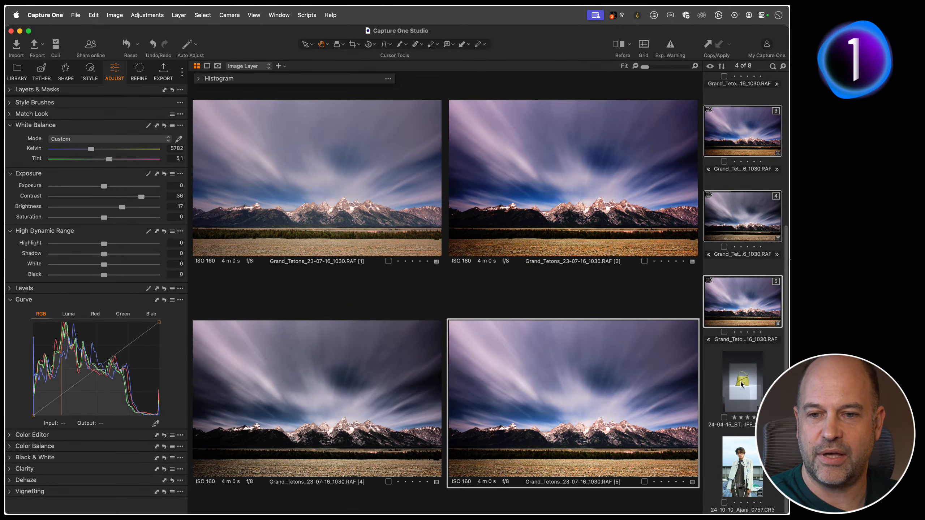
left_click(743, 456)
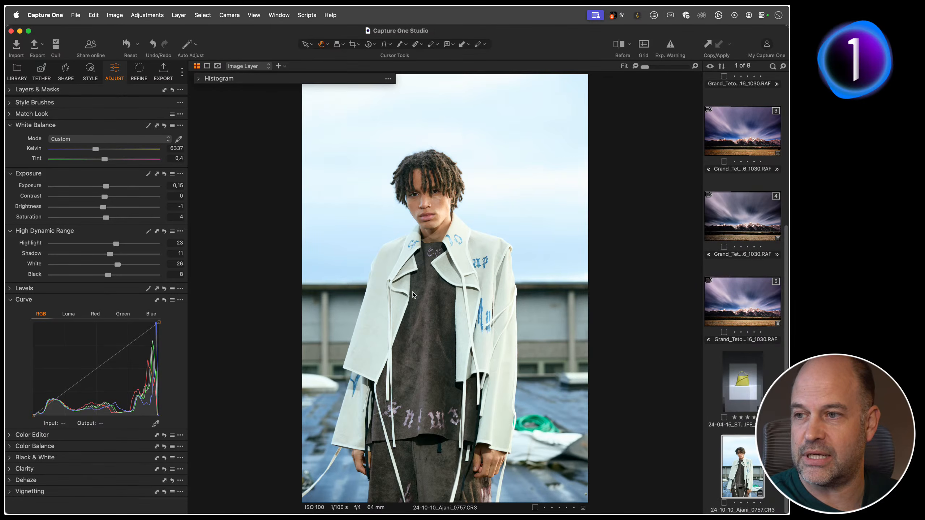
left_click(542, 272)
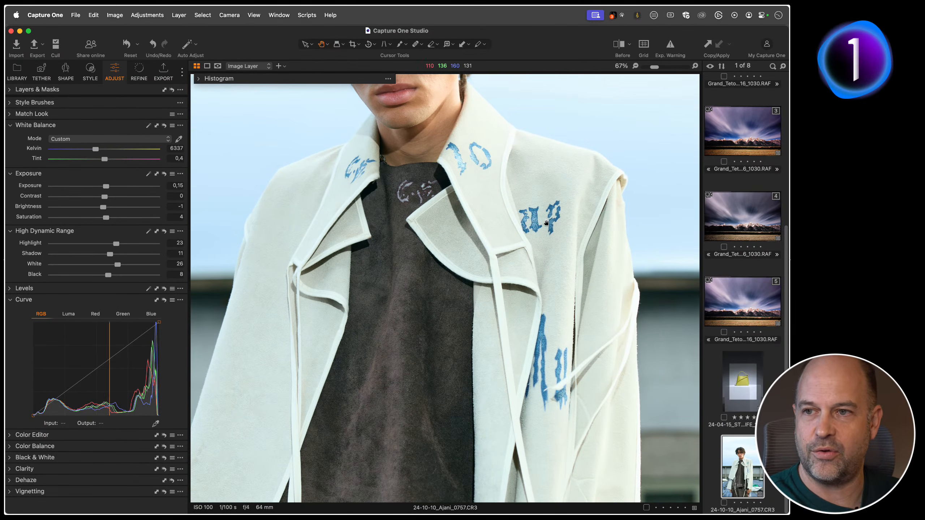
left_click_drag(423, 150, 455, 276)
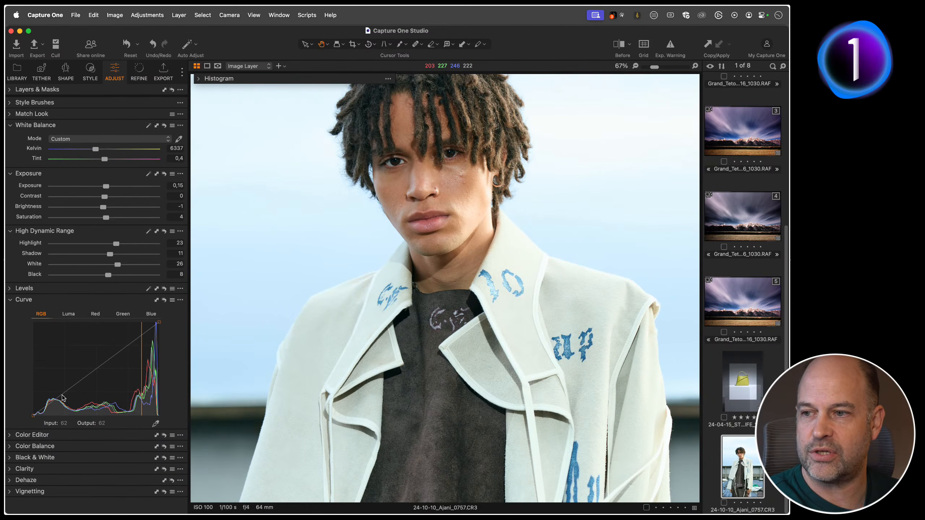
- Shape a contrast S-curve in the portrait's RGB curve and lower its Saturation to 2
left_click_drag(71, 386, 71, 392)
left_click_drag(140, 336, 140, 331)
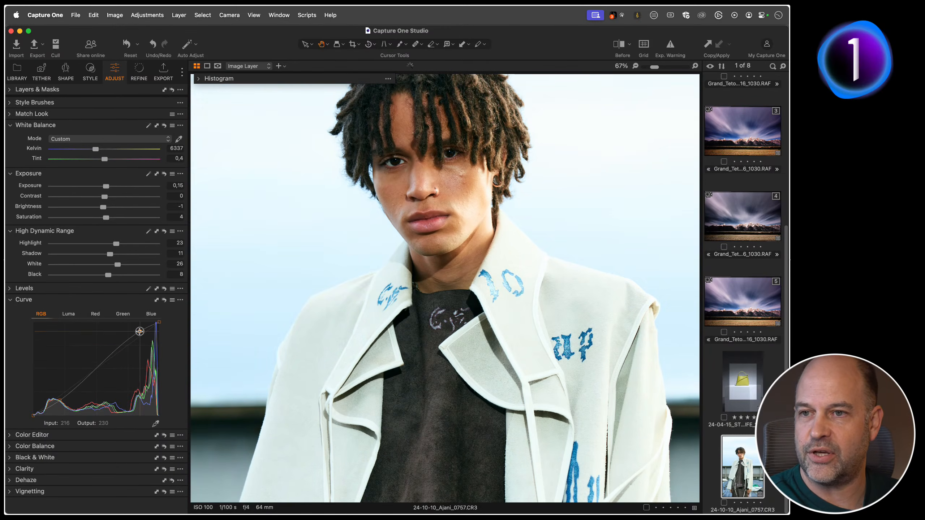
left_click_drag(53, 405, 55, 403)
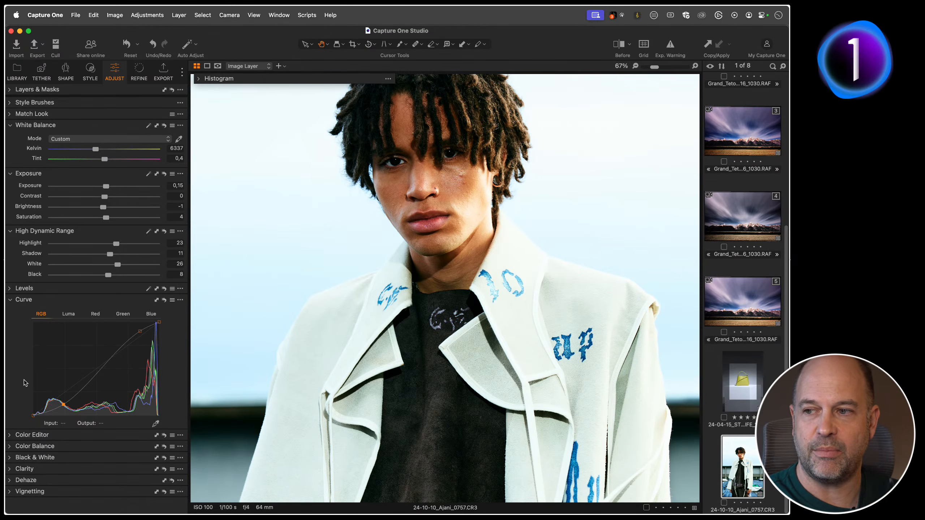
mouse_move(106, 220)
left_mouse_down()
mouse_move(94, 222)
mouse_move(105, 220)
left_mouse_up()
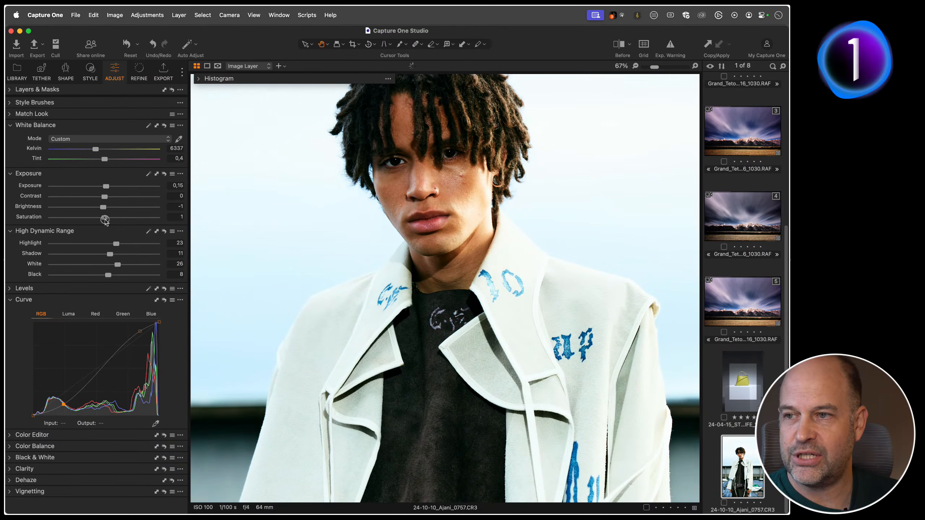
- Reset the portrait's curve and shape a contrast S-curve in Luma, with lowered shadows and raised highlights
left_click(164, 300)
left_click(68, 313)
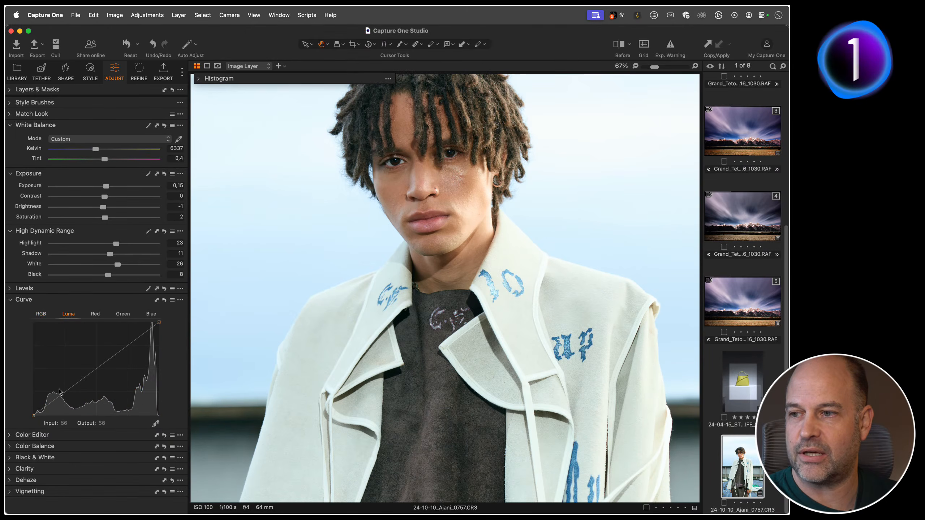
left_click_drag(54, 399, 55, 403)
left_click_drag(130, 343, 134, 337)
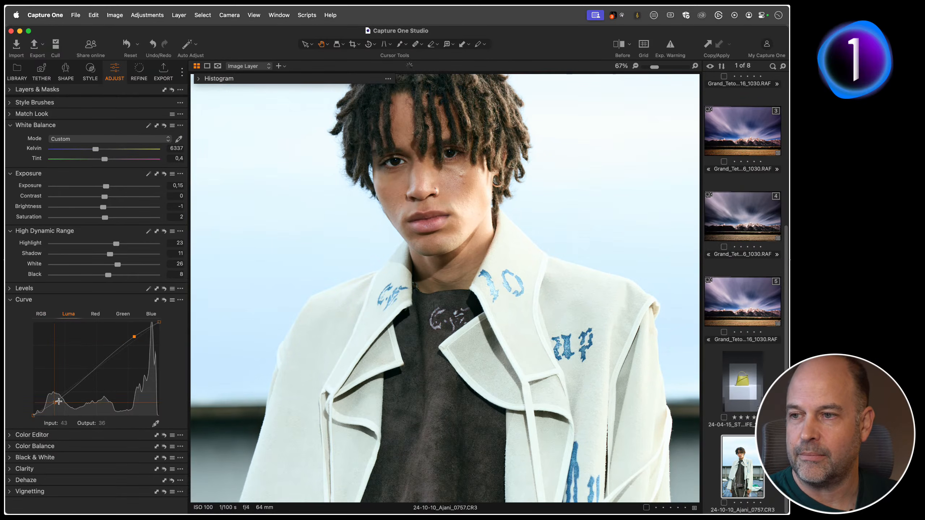
left_click_drag(59, 401, 59, 404)
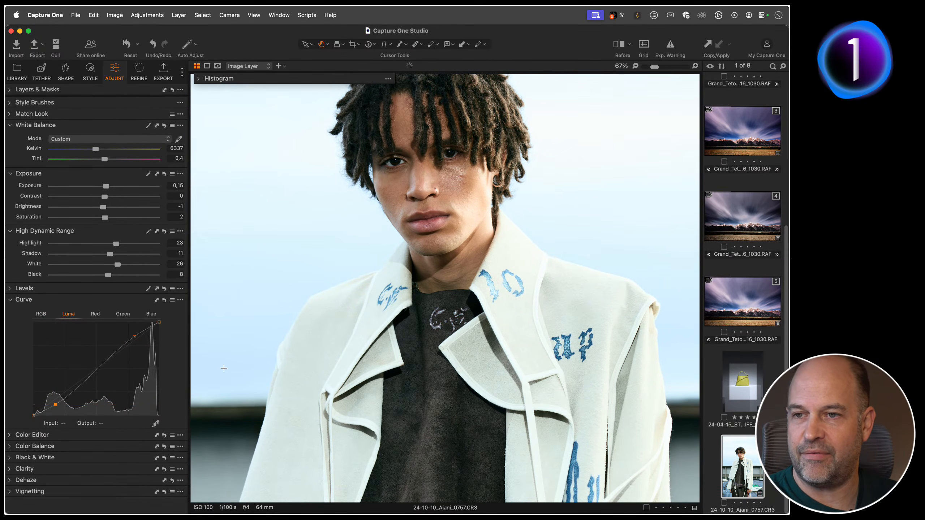
double_click(467, 343)
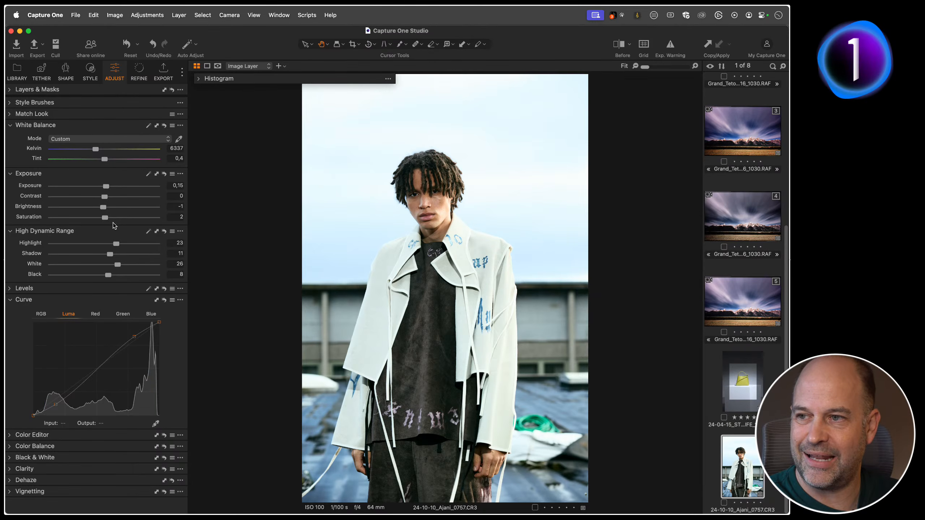
- Set the portrait's Saturation to 10 and its Highlight value to -4
left_click_drag(105, 218, 108, 219)
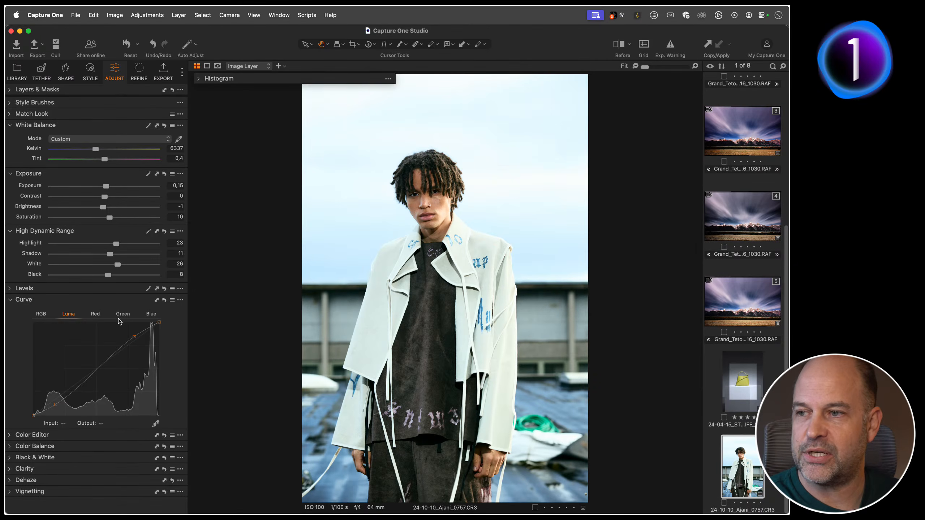
left_click_drag(116, 243, 102, 243)
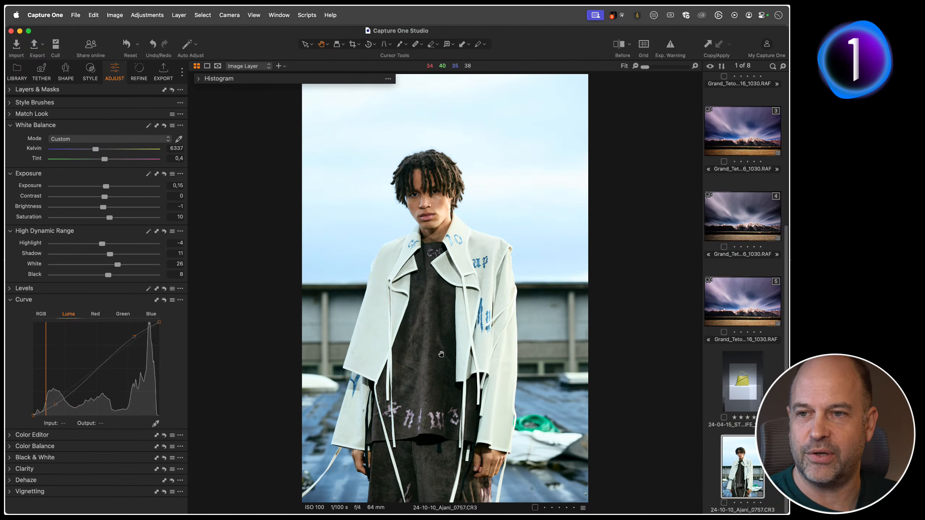
- Open the yellow handbag still life and shape a contrast S-curve in its RGB curve
left_click(739, 378)
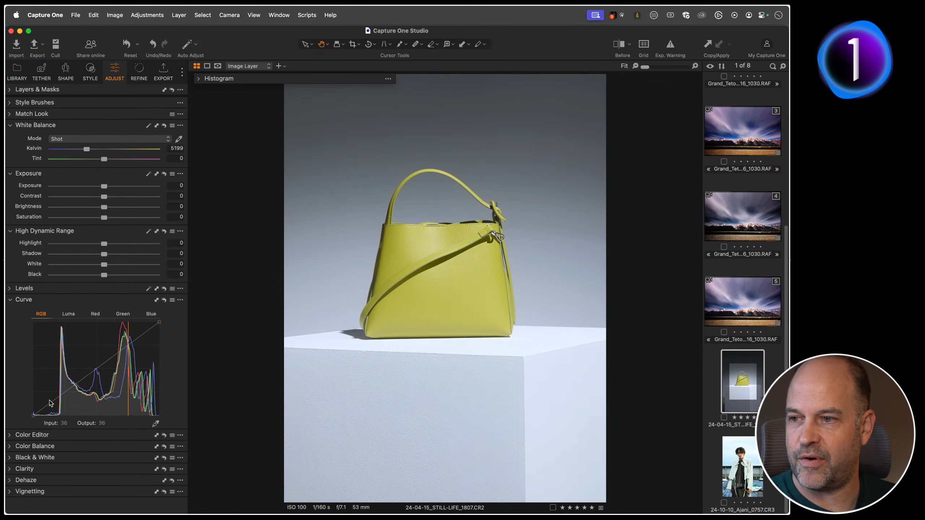
left_click_drag(51, 402, 57, 405)
left_click_drag(126, 348, 137, 333)
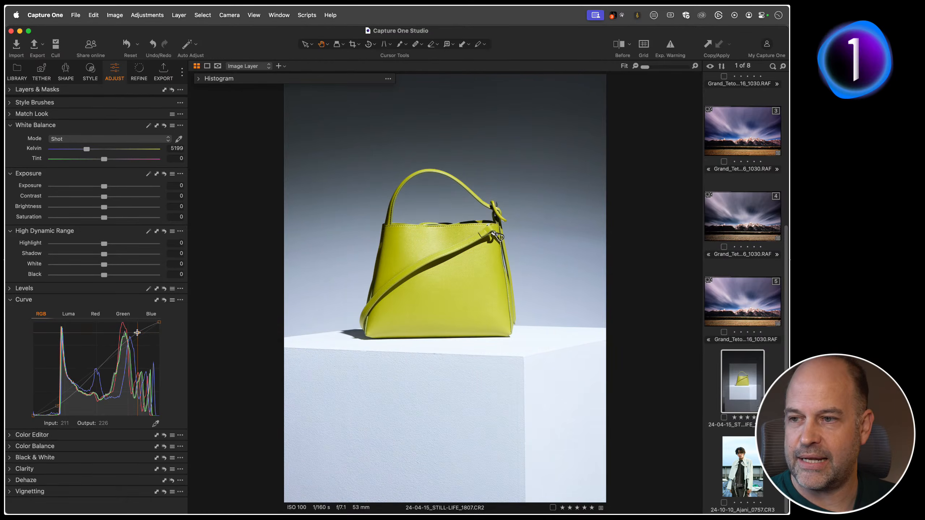
left_click_drag(57, 406, 60, 406)
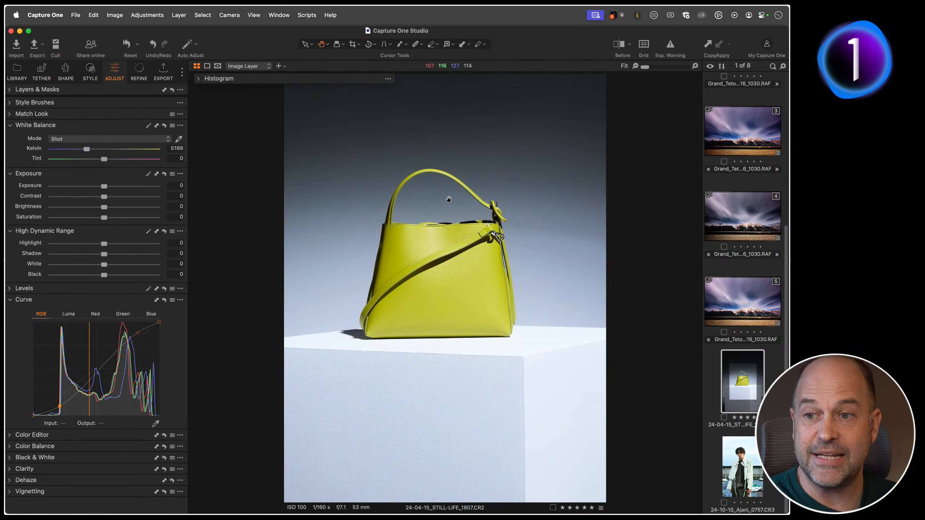
- Replace the handbag photo's RGB curve with a gentle Luma S-curve and raise its Saturation to 24
left_click(163, 300)
left_click(68, 314)
left_click_drag(50, 403, 49, 406)
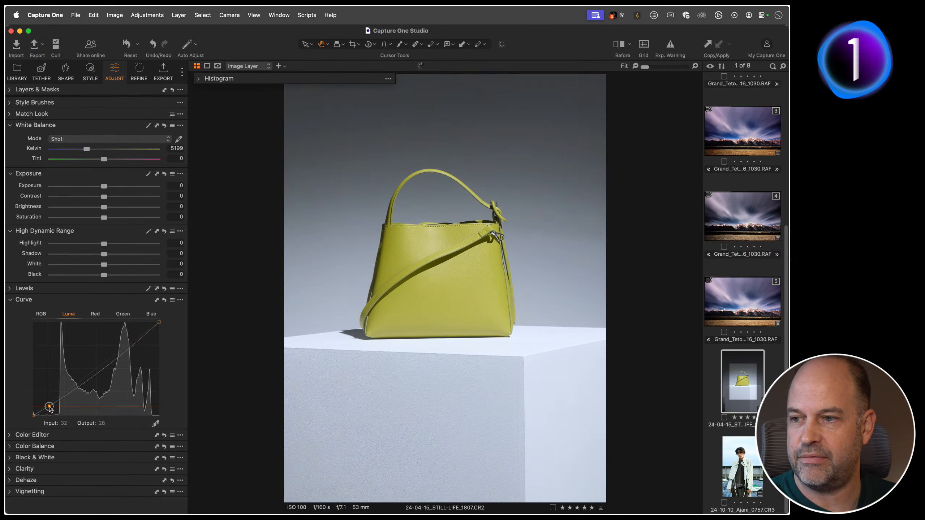
left_click_drag(146, 332, 146, 330)
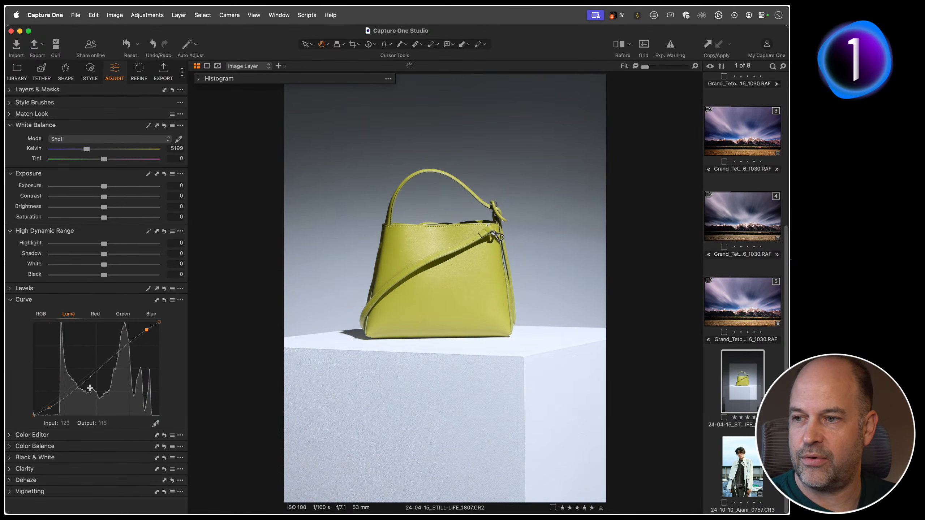
left_click_drag(50, 407, 53, 407)
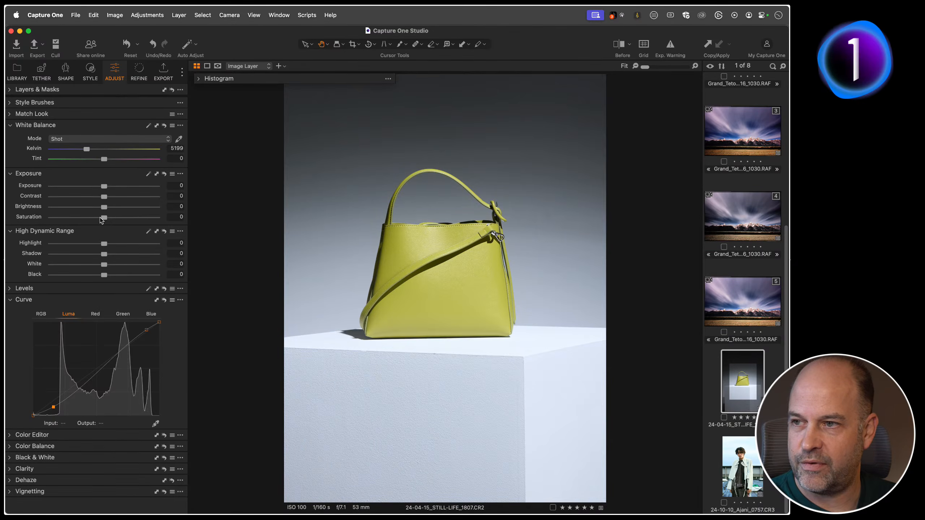
left_click_drag(100, 217, 115, 222)
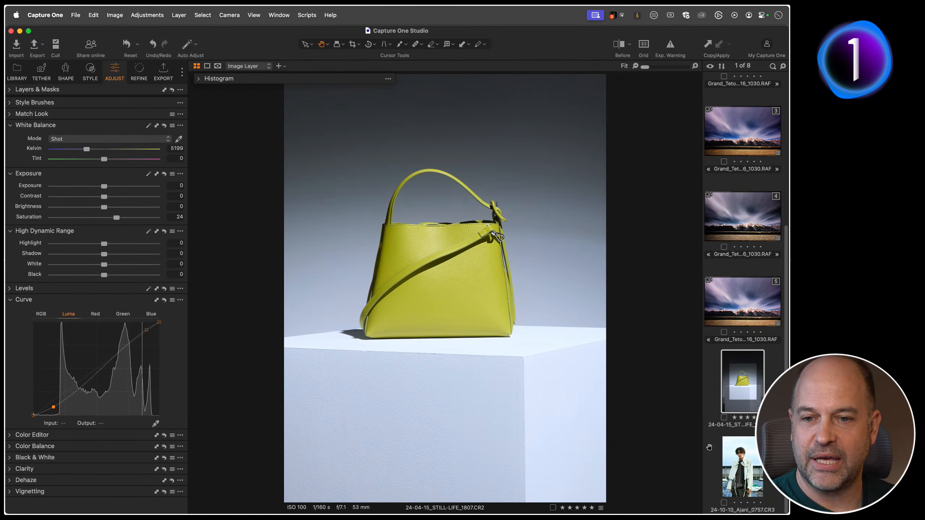
- Return to the portrait, clear its Luma curve and shape an RGB S-curve with the shadow point at input 43, output 31
key("Right")
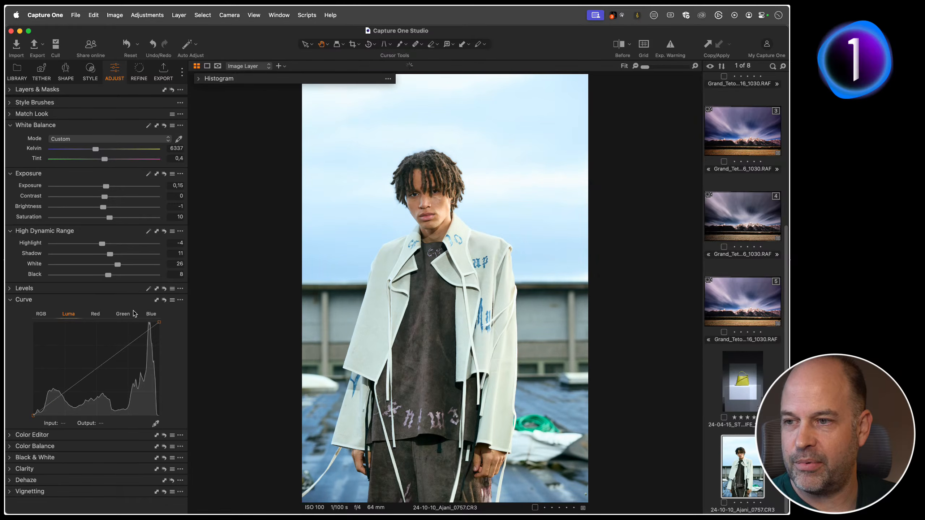
left_click(42, 315)
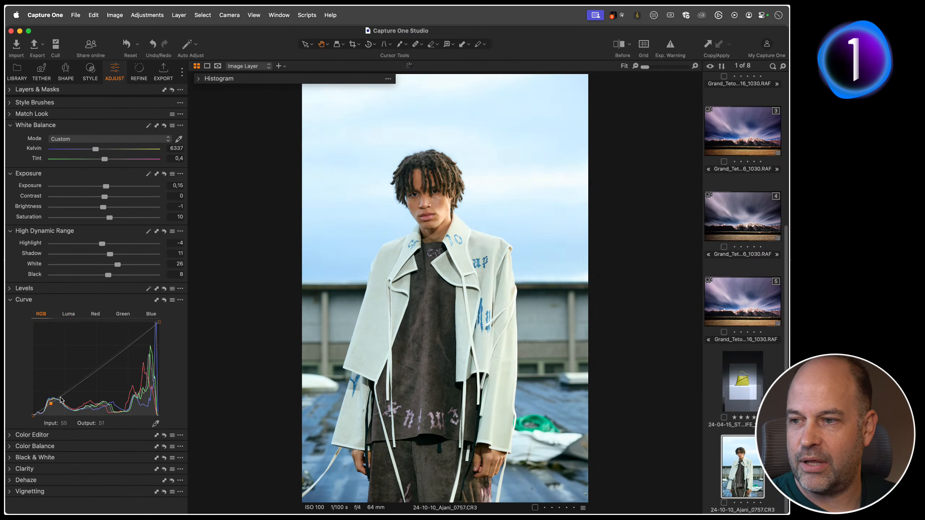
left_click_drag(137, 338, 138, 333)
left_click_drag(51, 402, 54, 407)
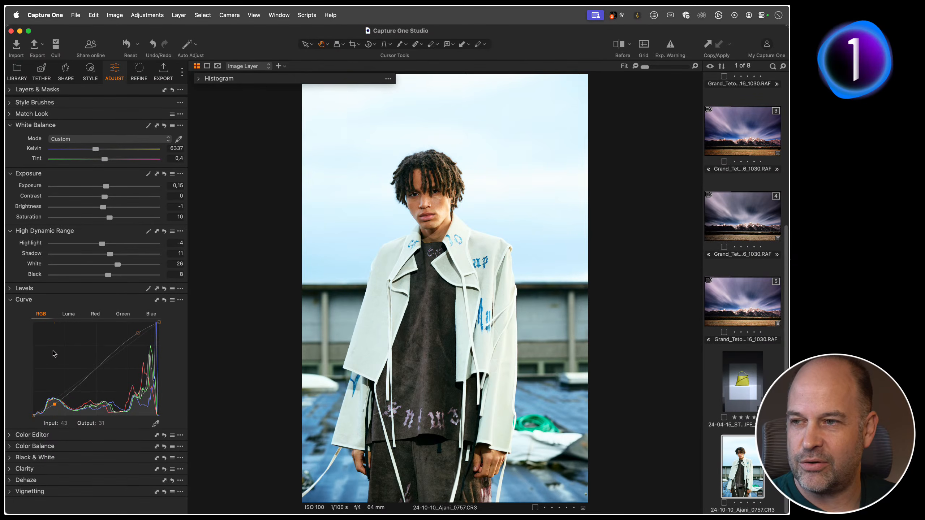
- Add two points to the portrait's Luma curve, a shadow point at input 50, output 47, and one in the upper midtones
left_click(69, 313)
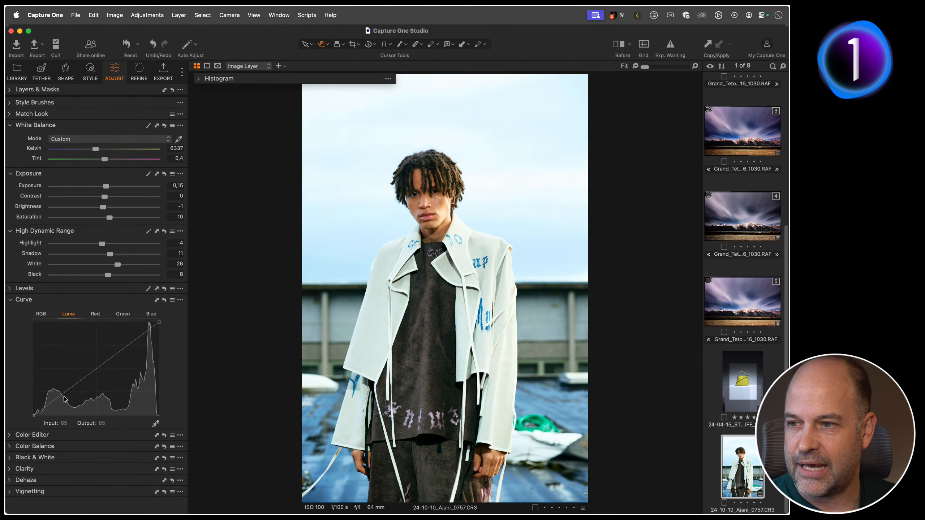
left_click_drag(60, 396, 59, 399)
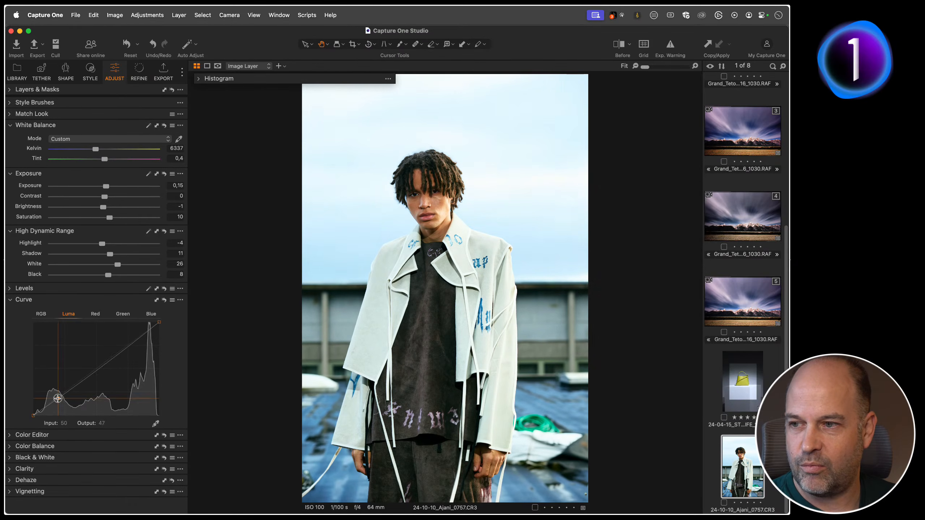
left_click(117, 355)
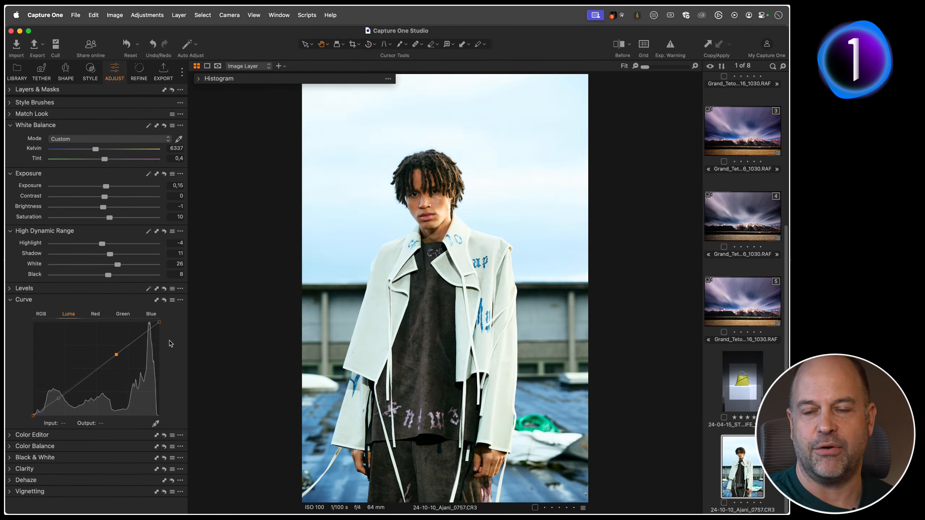
- Select the four Grand Tetons variants and raise their Contrast together with Speed Edit, bringing variant [1] to 7
scroll(755, 127, "up", 3)
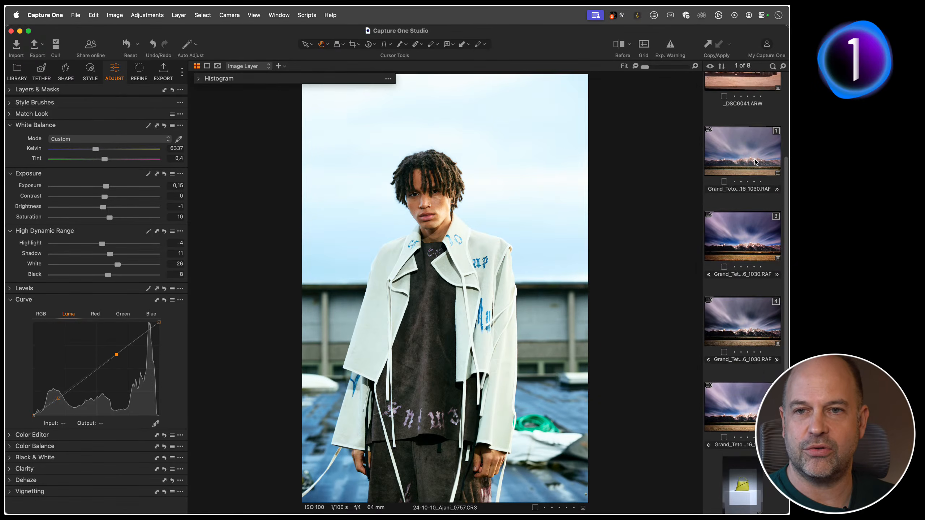
left_click(750, 149)
left_click(734, 402, "shift")
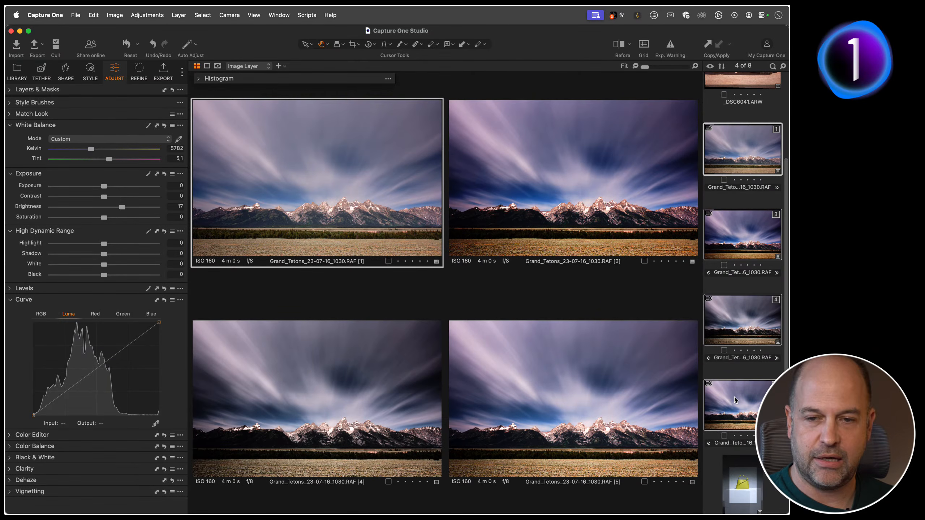
key("e")
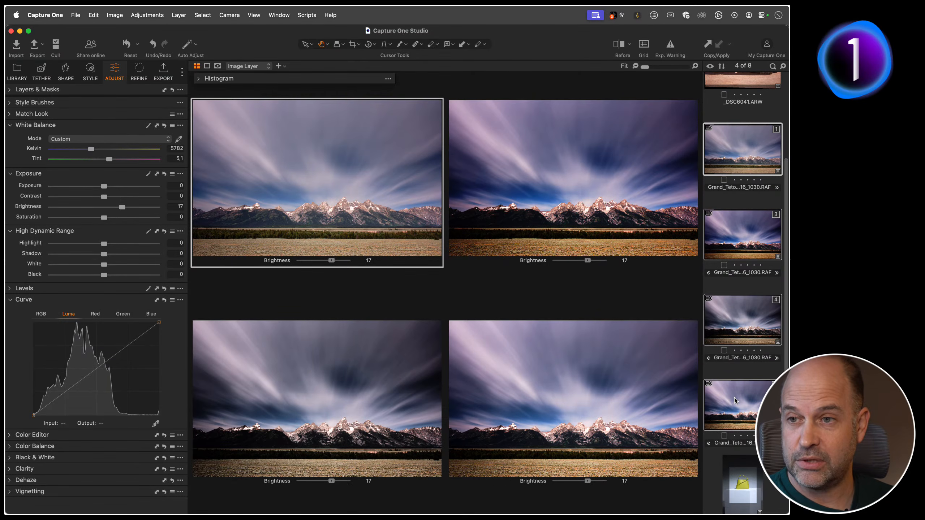
key("w")
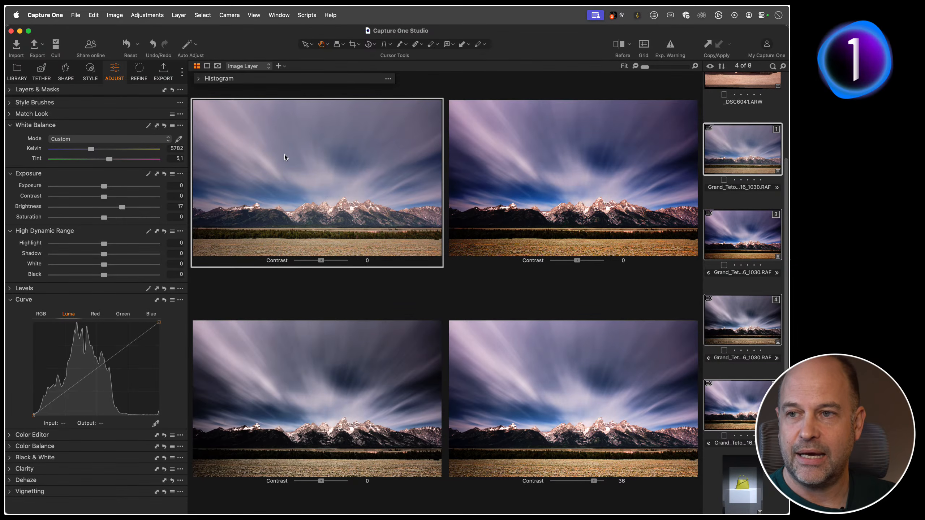
left_click_drag(312, 171, 375, 187)
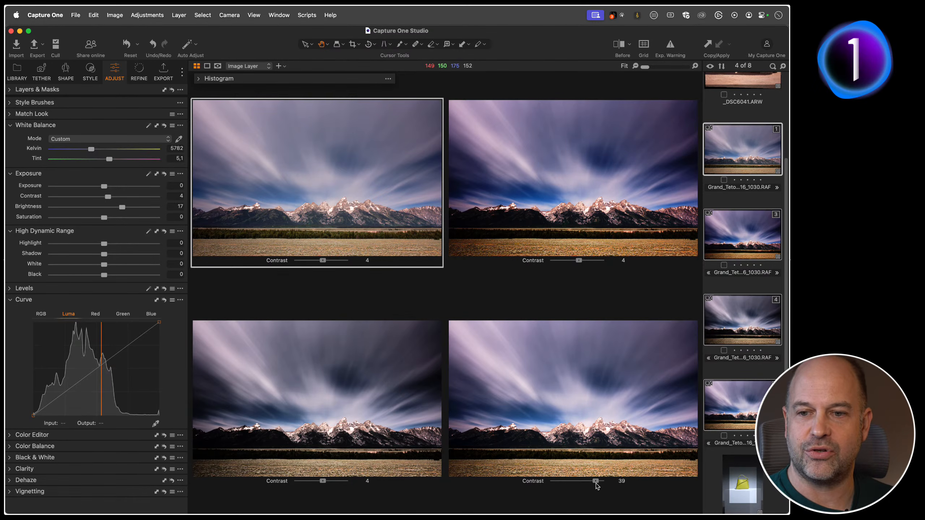
mouse_move(346, 195)
left_mouse_down()
mouse_move(414, 190)
mouse_move(221, 196)
mouse_move(356, 194)
left_mouse_up()
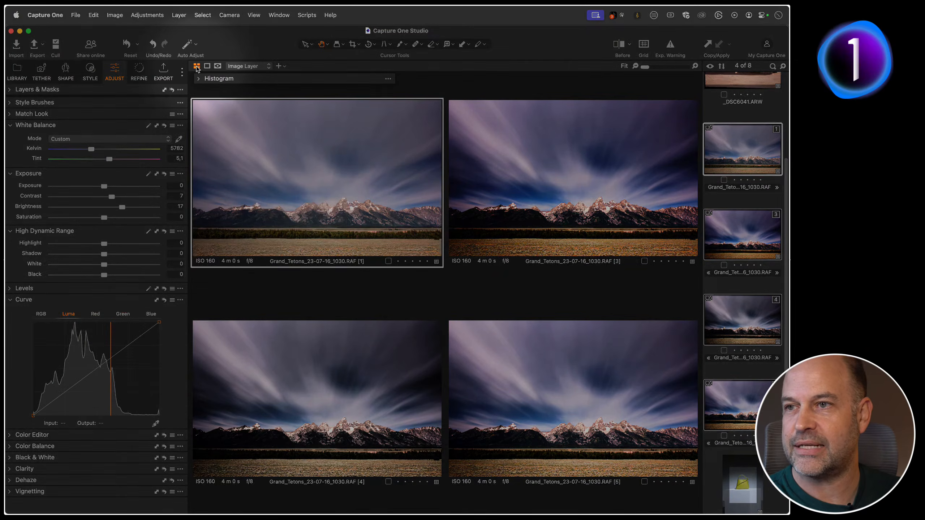
- Compare the four Grand Tetons variants, viewing variant [1] alone and together with the others, and cycle through them as primary
left_click(196, 66)
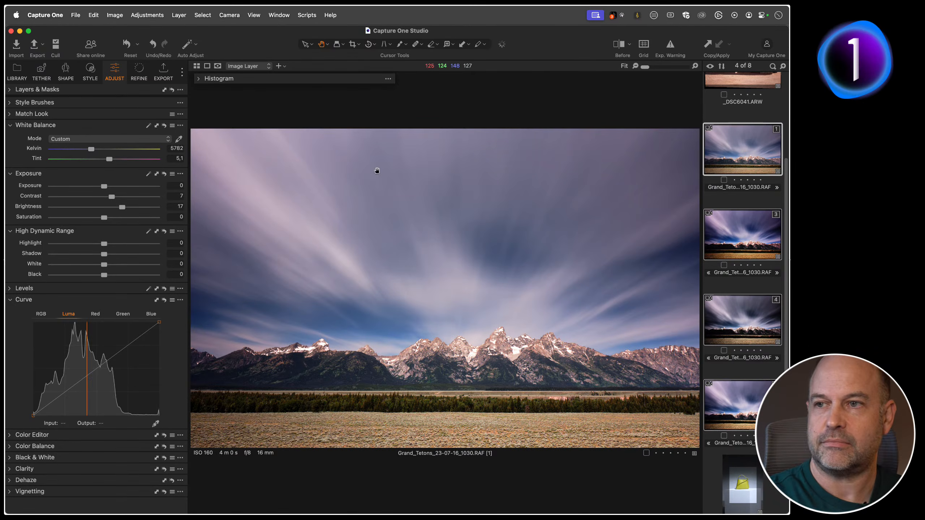
left_click(196, 67)
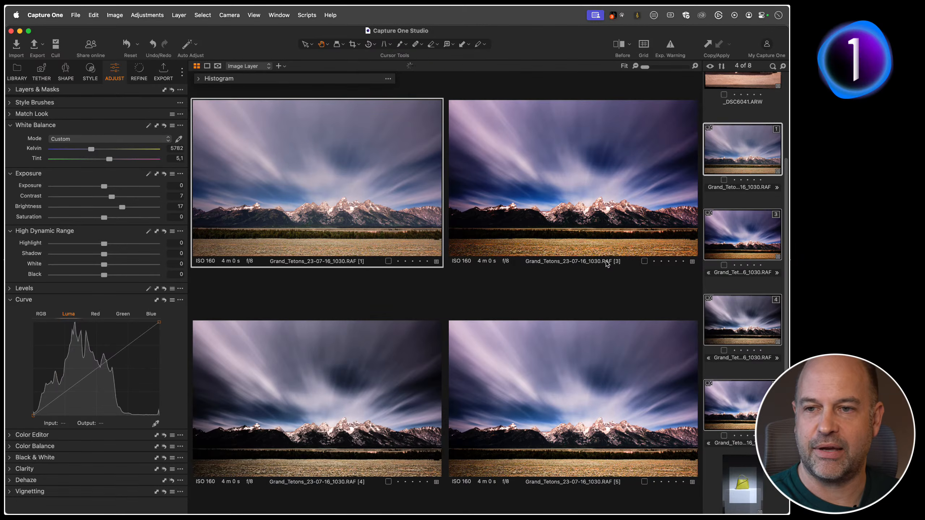
key("Left")
key("Left")
key("Left")
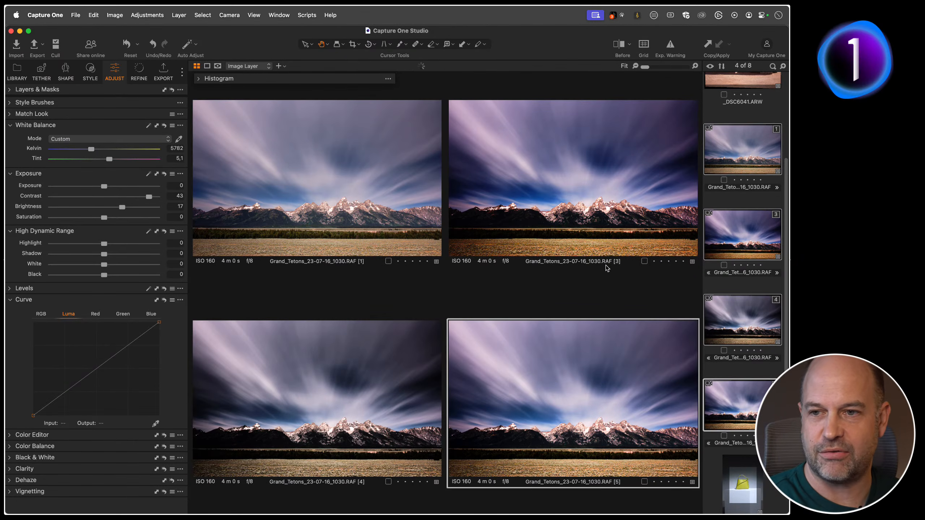
key("Left")
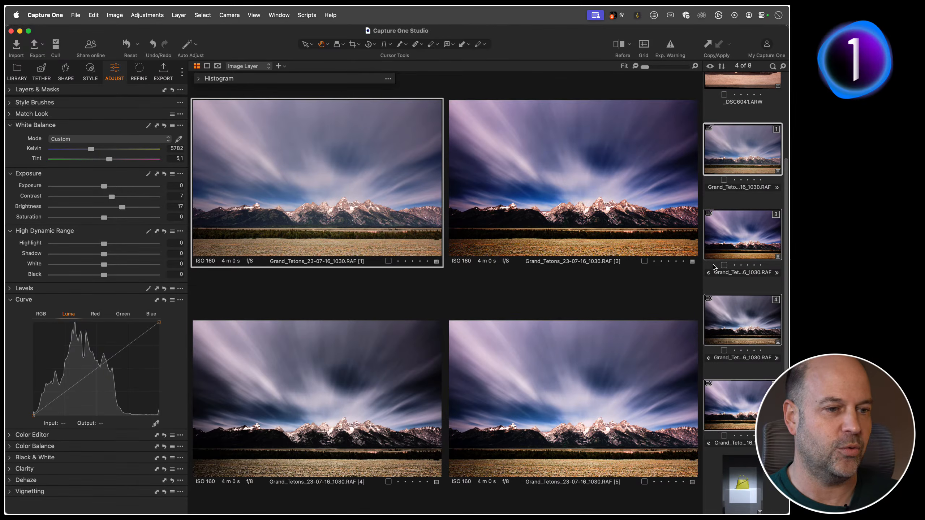
- Clear the variant selection and display the prawn photo, IQ3 100MP_120mm_50_9.IIQ
left_click(744, 197)
scroll(750, 215, "up", 3)
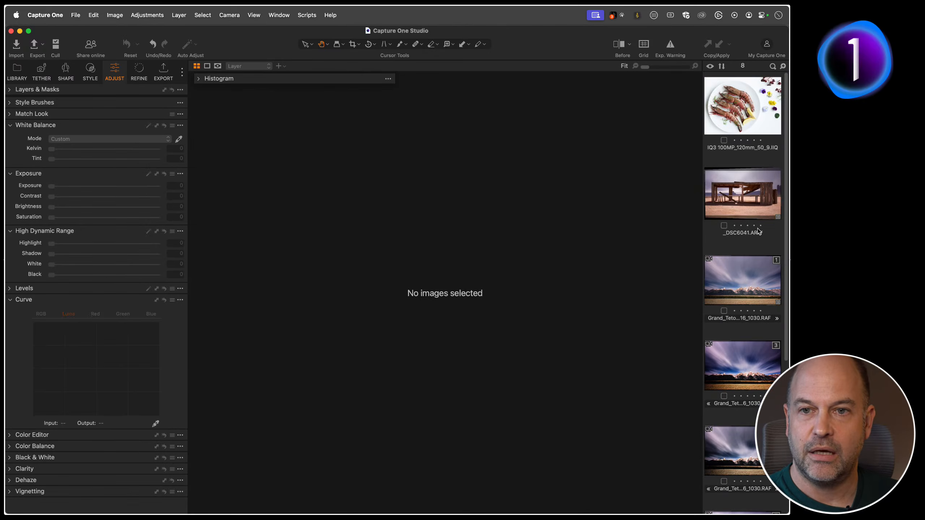
left_click(744, 121)
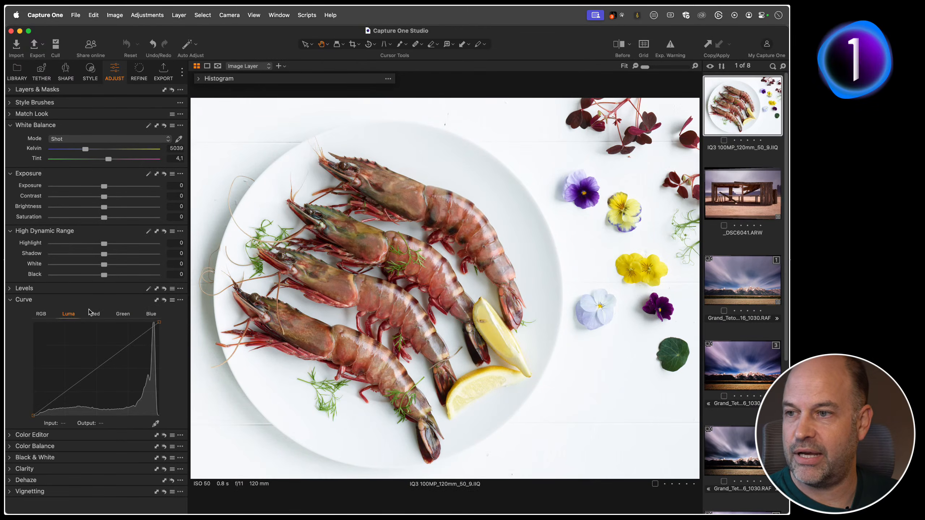
- Shape an RGB S-curve on the prawn photo with a lowered shadow point and a raised highlight point
left_click(47, 315)
left_click_drag(66, 392, 63, 399)
left_click_drag(128, 348, 131, 340)
left_click_drag(63, 399, 65, 400)
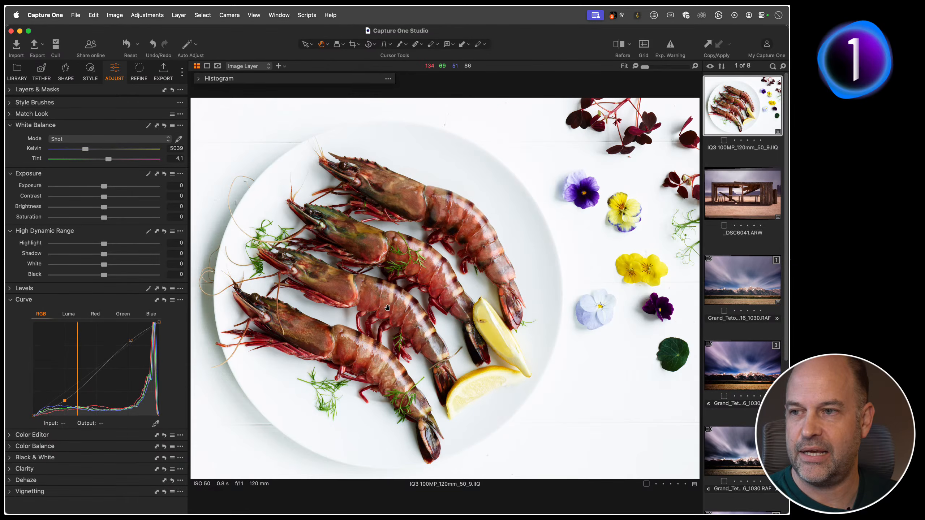
- Replace the prawn photo's RGB curve with a Luma S-curve, shadow point at input 42, output 21, plus Saturation 18 and Highlight -12
left_click(165, 299)
left_click(68, 313)
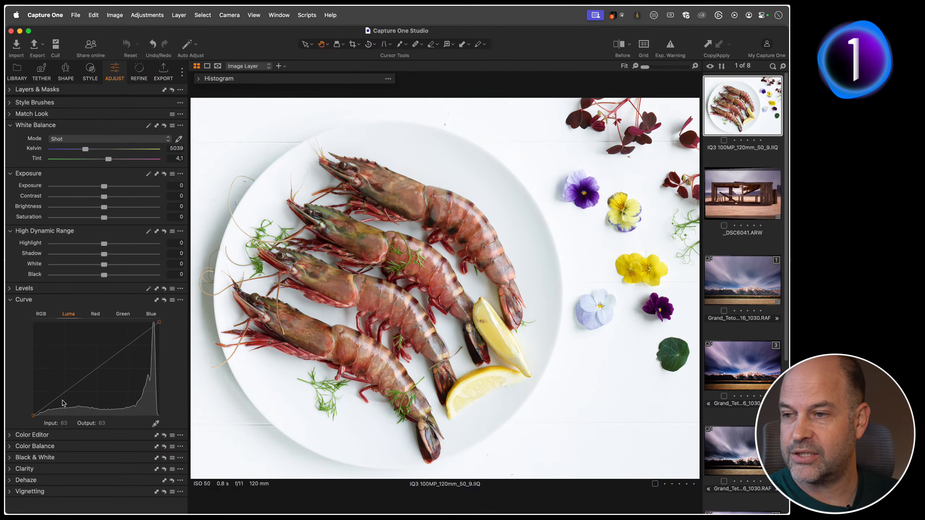
left_click_drag(54, 400, 53, 408)
left_click_drag(117, 358, 138, 334)
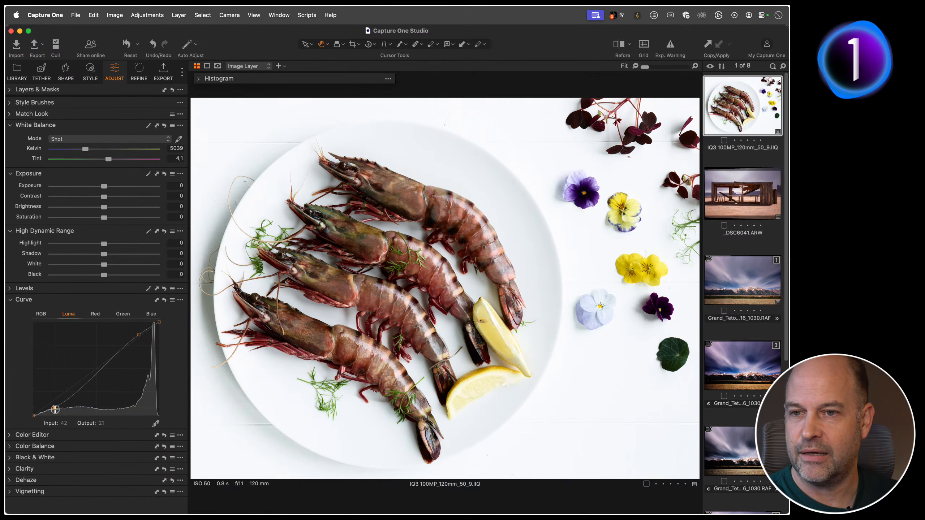
left_click_drag(104, 217, 94, 249)
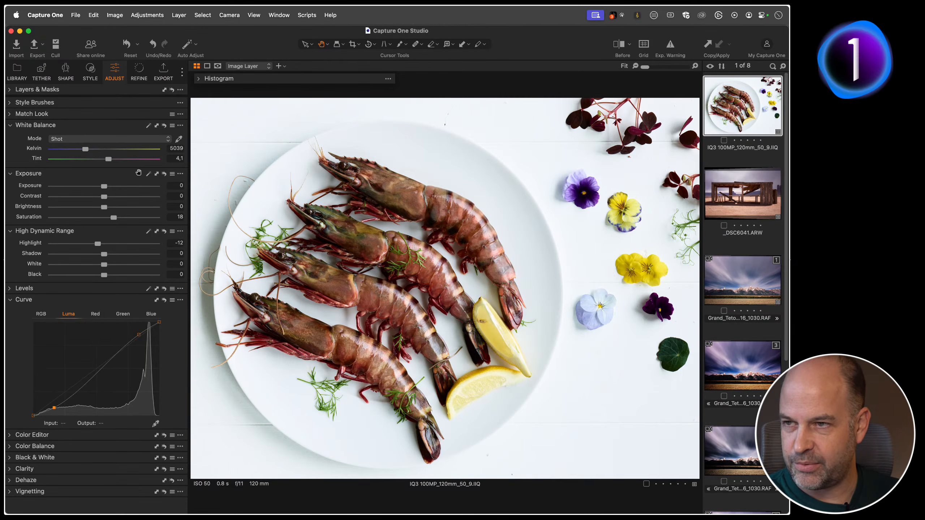
- Open the HL vs Whites collection and display the interior photo The Retreats0037 1_HDR.dng with its adjustment tools
left_click(17, 69)
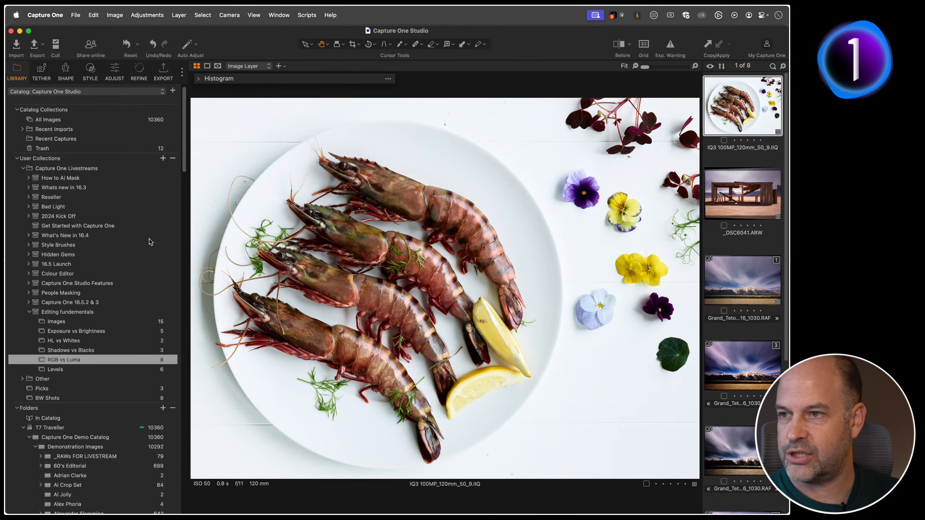
scroll(102, 297, "down", 2)
left_click(81, 316)
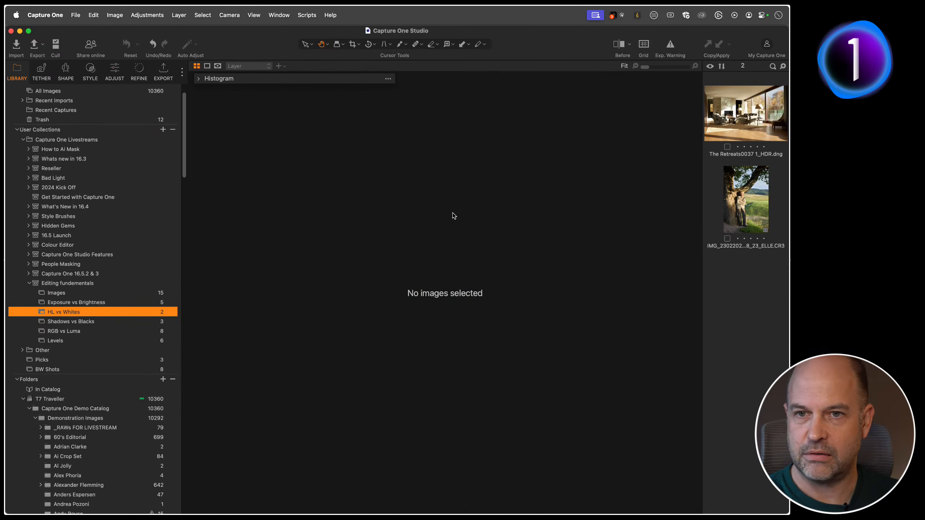
left_click(710, 130)
left_click(114, 70)
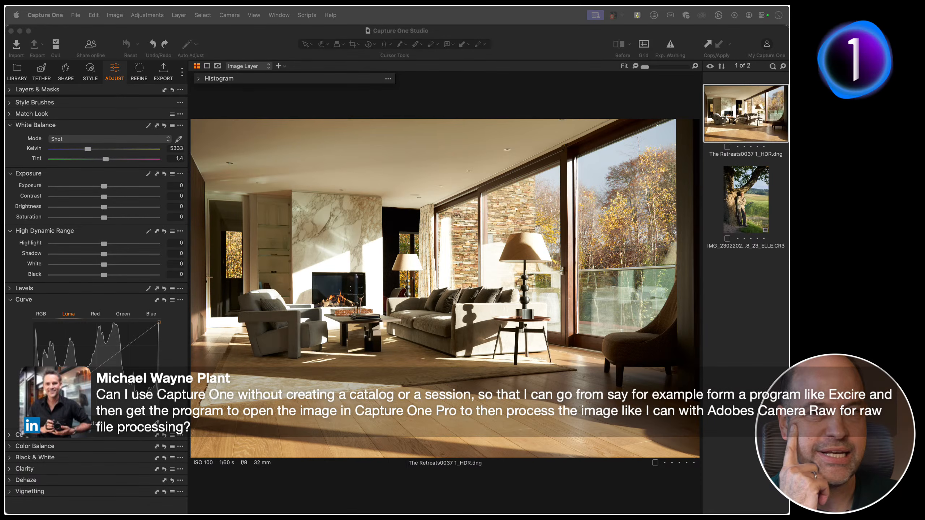
left_click(17, 73)
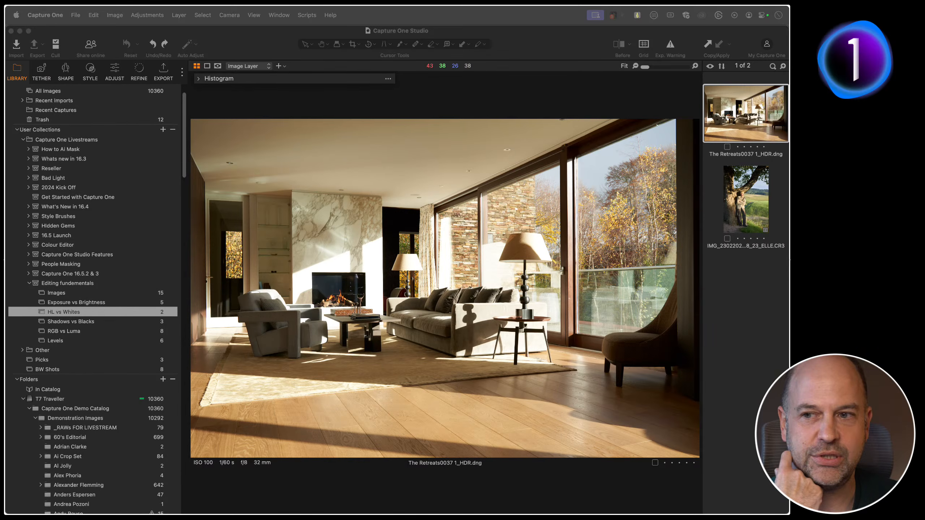
left_click(315, 355)
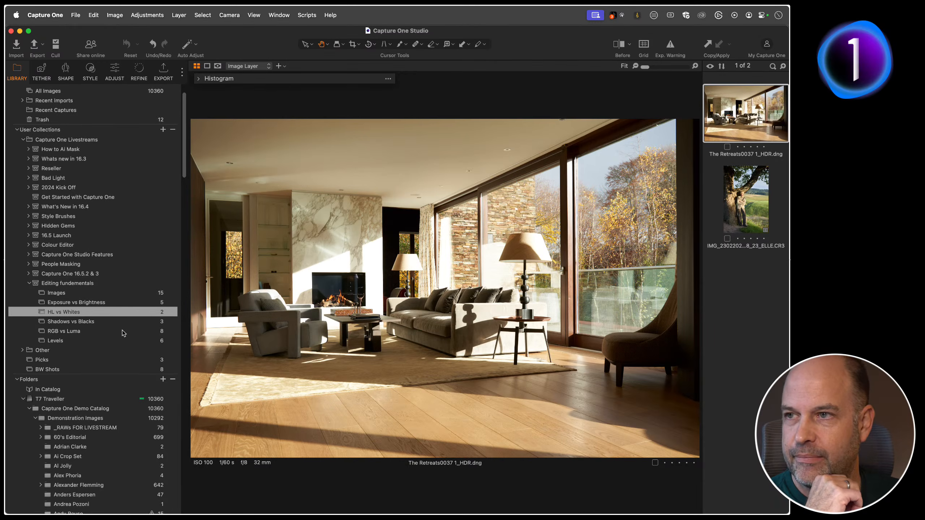
left_click(120, 74)
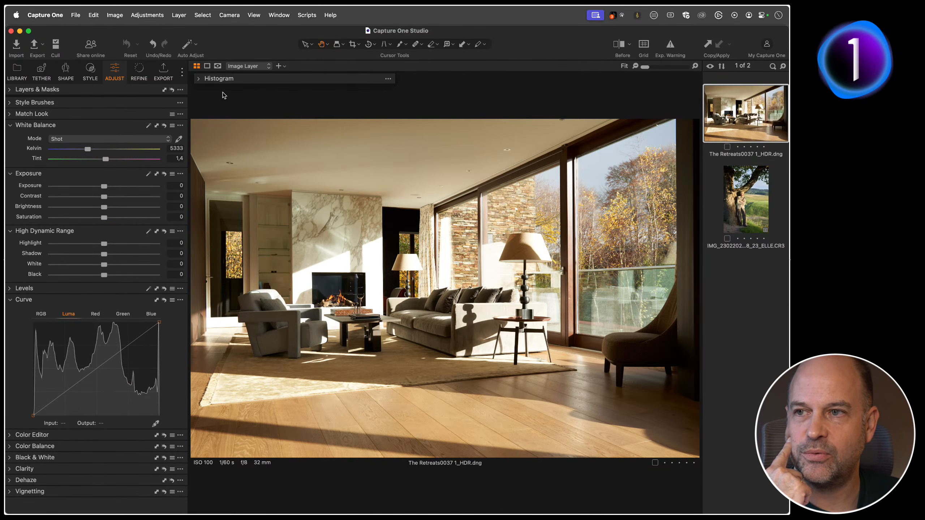
- Expand the histogram and examine the bright sunlit wall around the fireplace at 100%, finishing with the whole interior in view
left_click(199, 78)
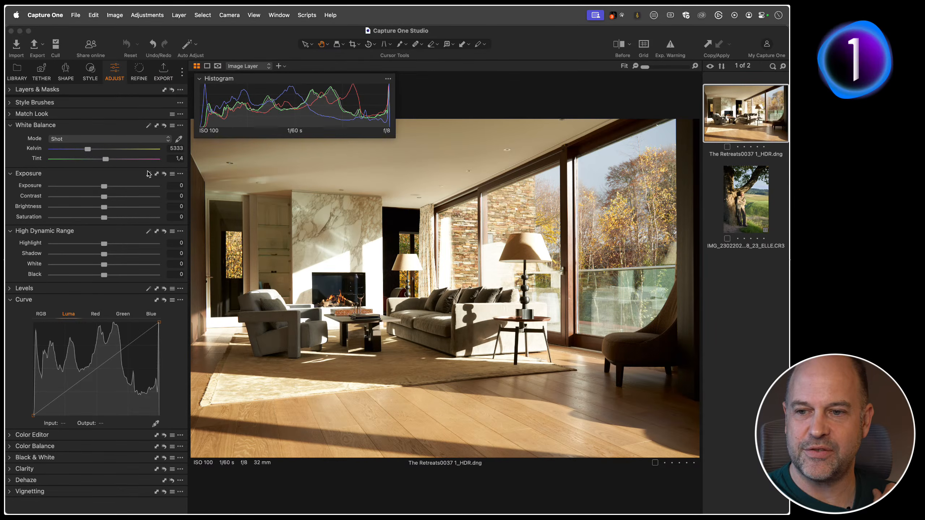
left_click(376, 266)
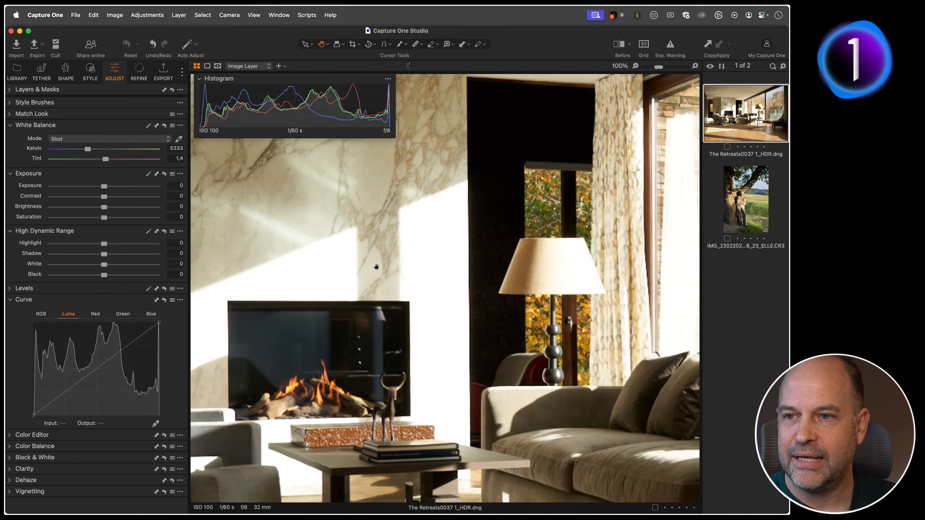
left_click_drag(406, 242, 389, 204)
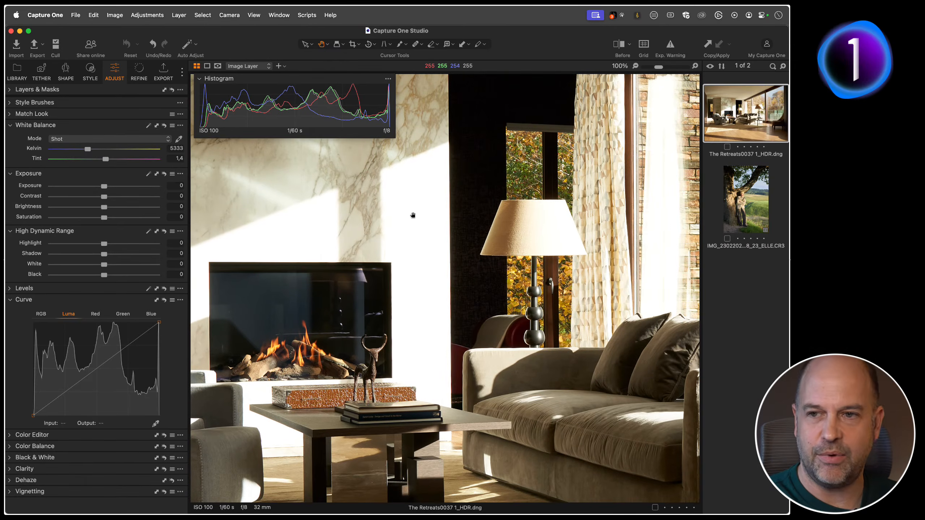
key("super+space")
key("Escape")
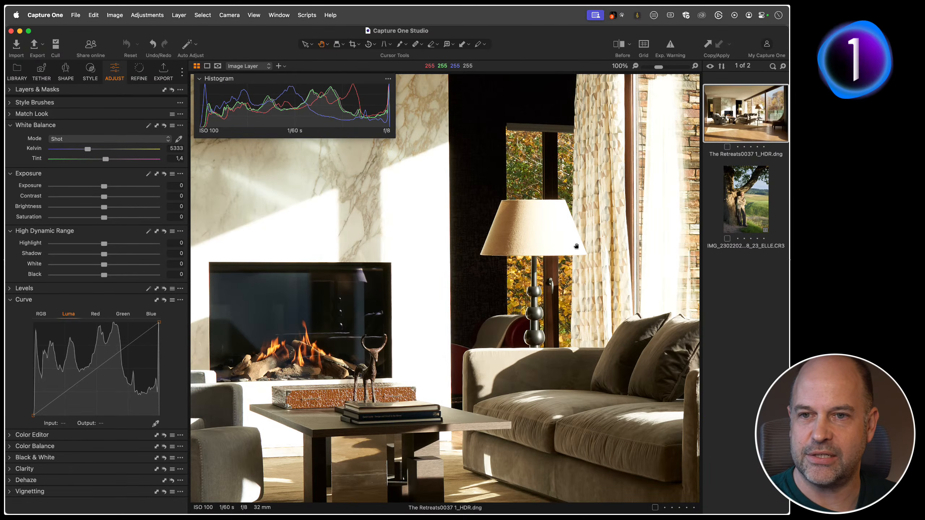
double_click(412, 265)
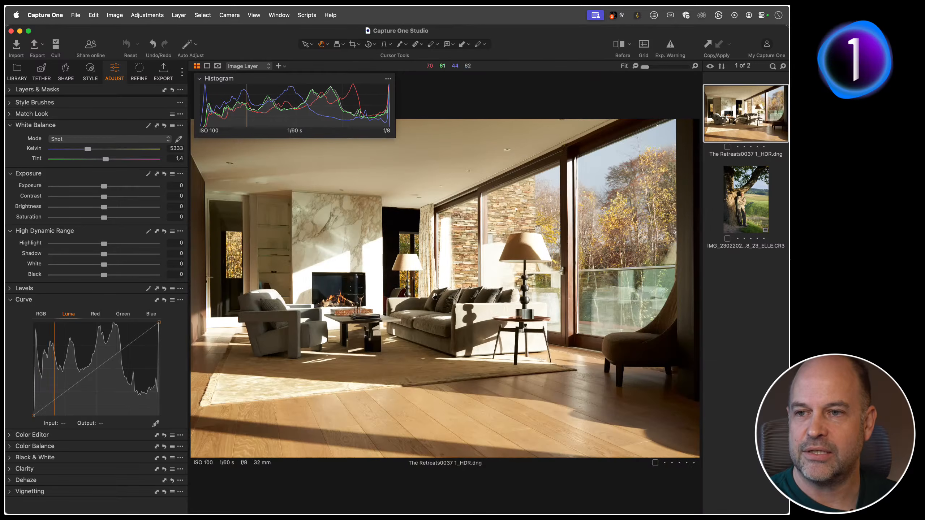
- Lower the interior photo's Highlight to -100 and examine the recovered detail in the fireplace wall and curtains at 100%
left_click_drag(106, 247, 47, 246)
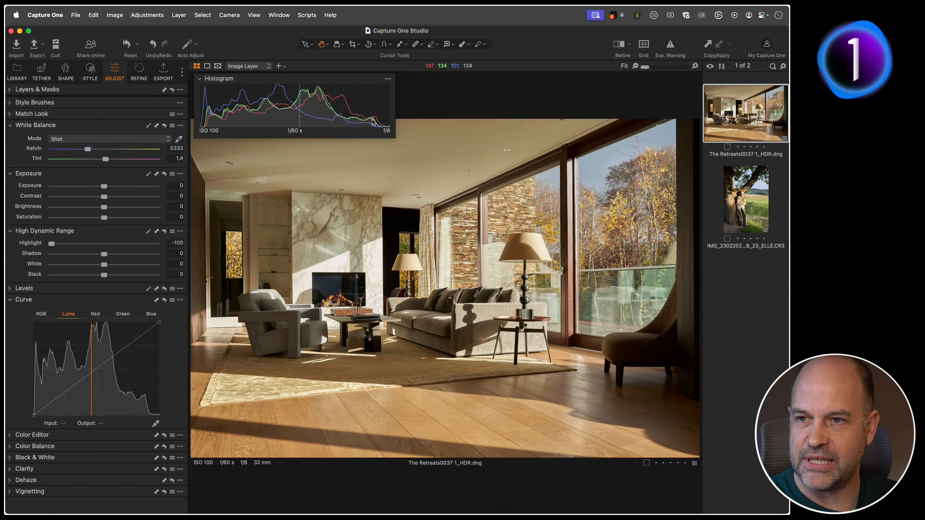
left_click(371, 263)
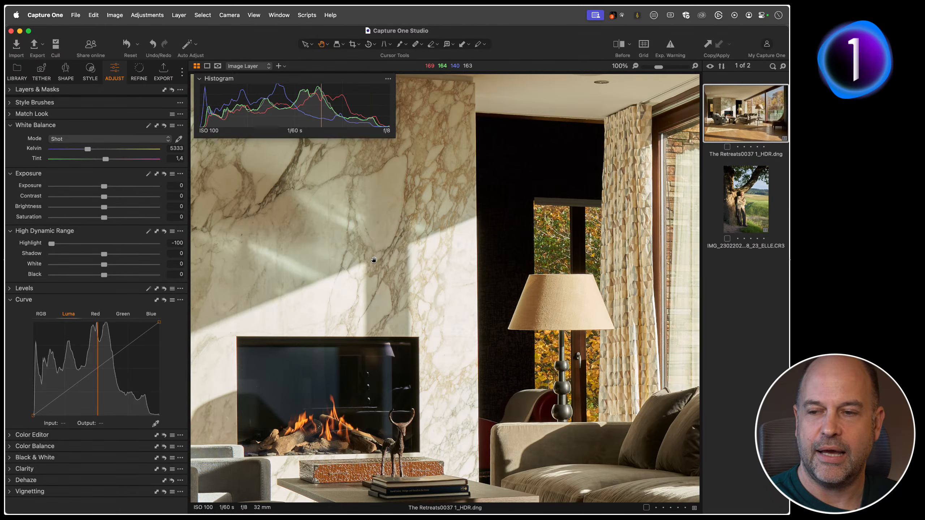
scroll(419, 252, "down", 2)
scroll(419, 251, "right", 2)
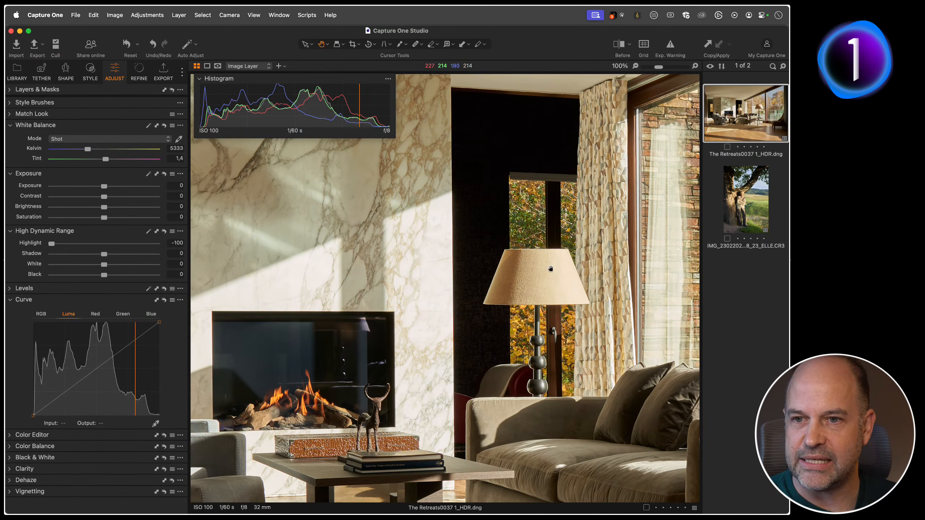
- Compare the fireplace wall with the Highlight adjustment reset and restored, and return to the full interior view
double_click(31, 247)
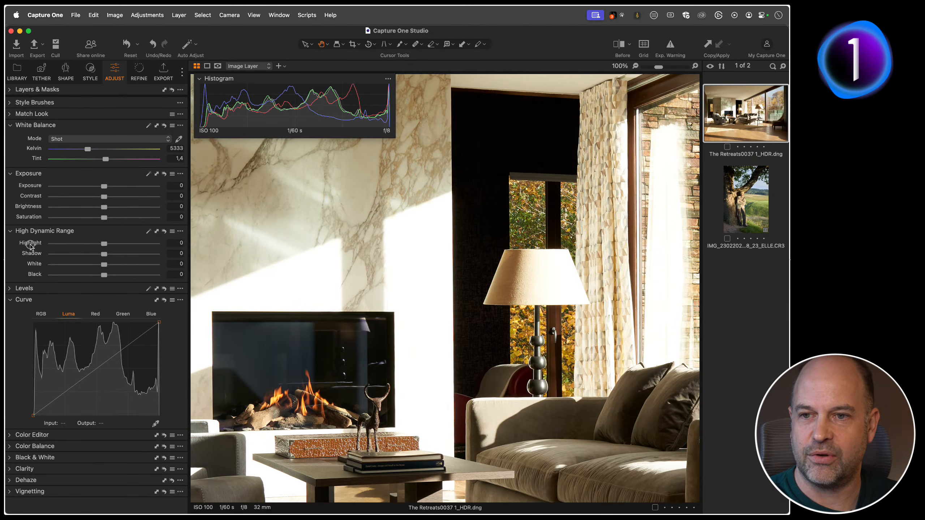
key("super+z")
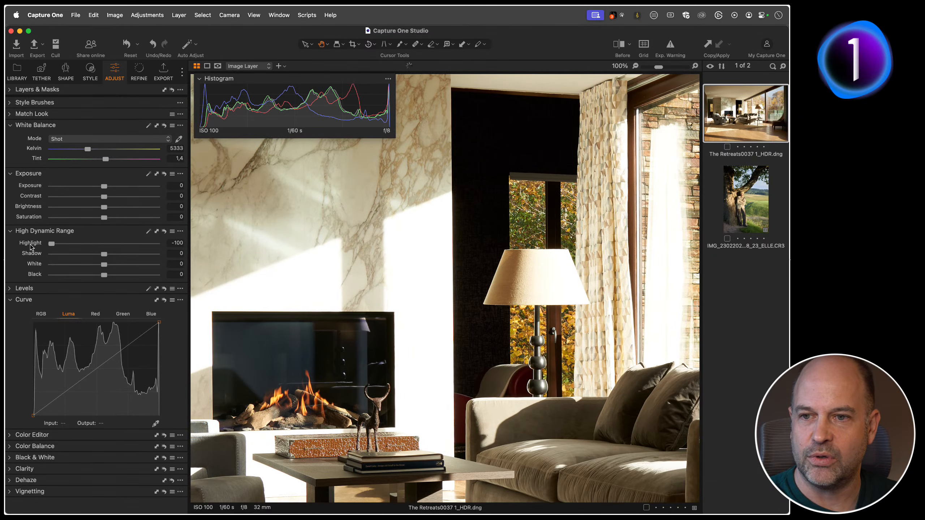
double_click(399, 308)
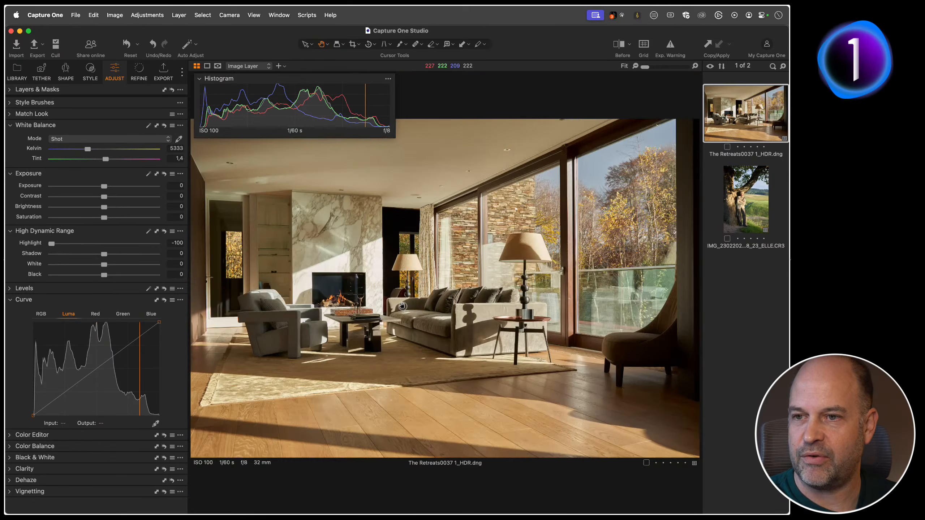
- Compare the whole interior with and without the Highlight adjustment, and finish with Highlight reset to 0
double_click(32, 244)
key("super+z")
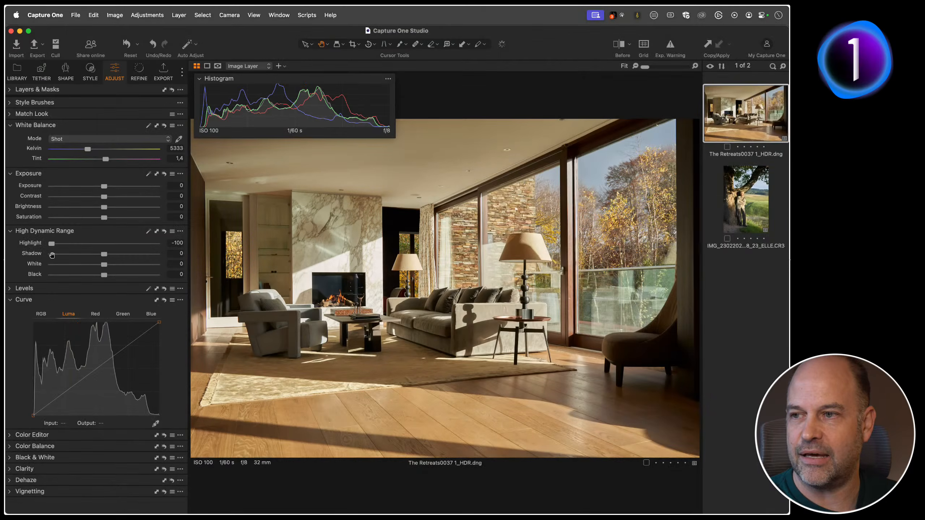
double_click(36, 245)
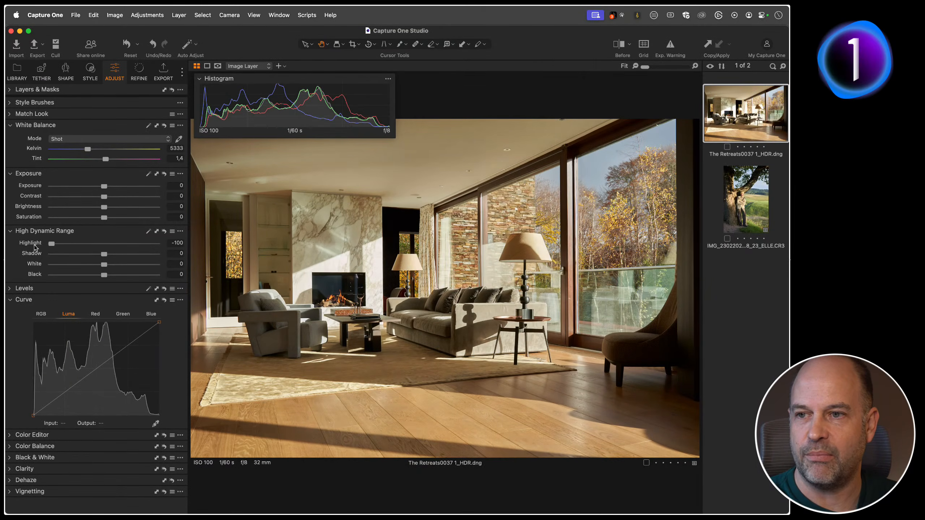
left_click(34, 246)
left_click(33, 247)
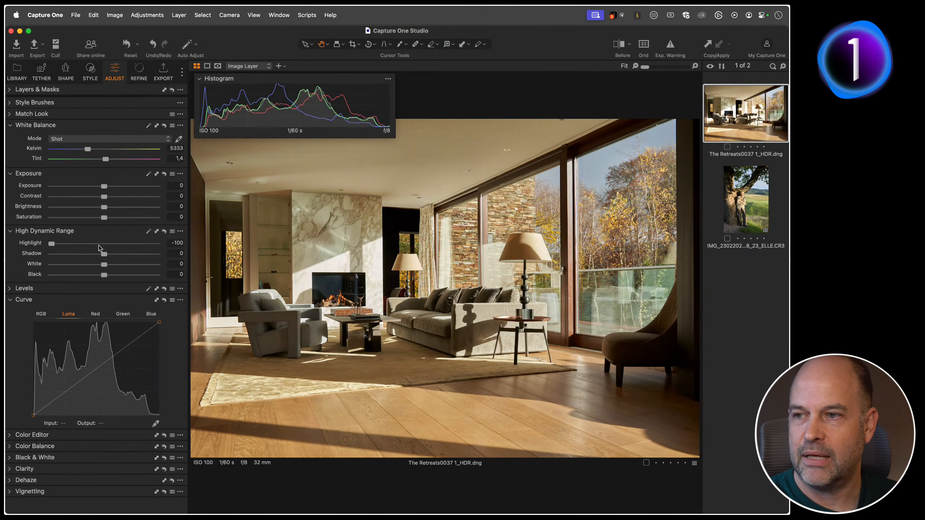
double_click(104, 244)
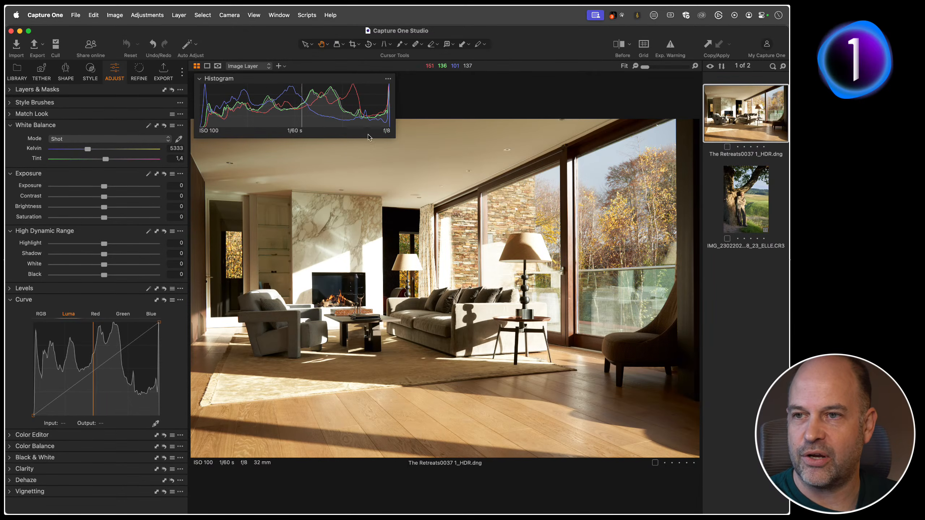
- Lower Highlight to -100 again, check the histogram with the adjustment off and on, and reset Highlight
left_click_drag(106, 246, 35, 252)
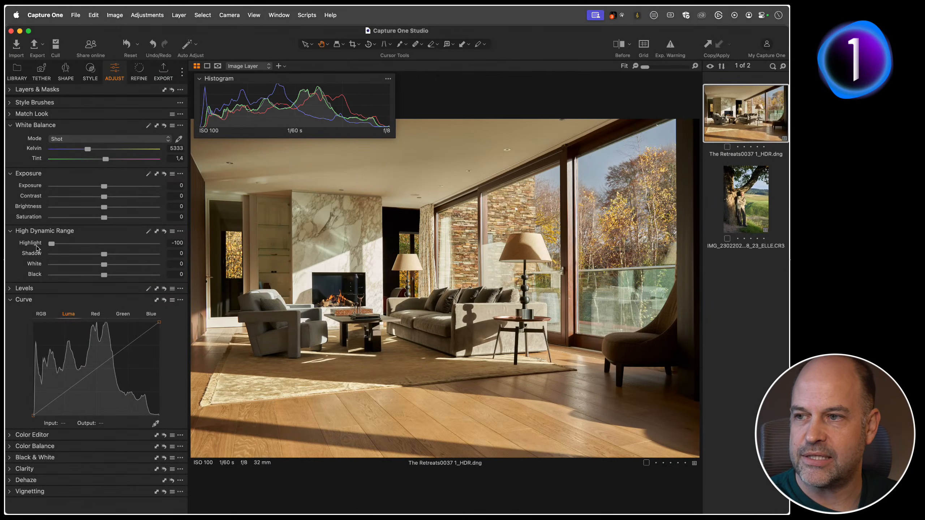
double_click(30, 243)
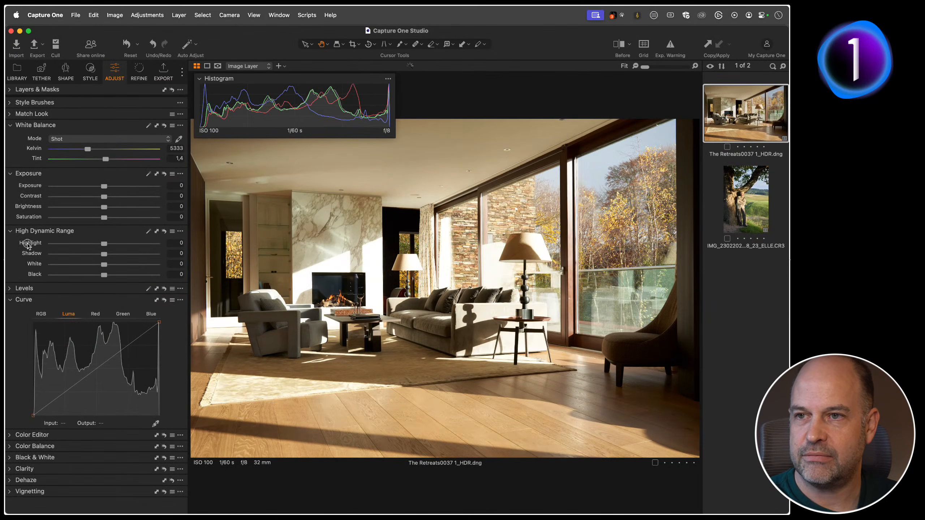
key("super+z")
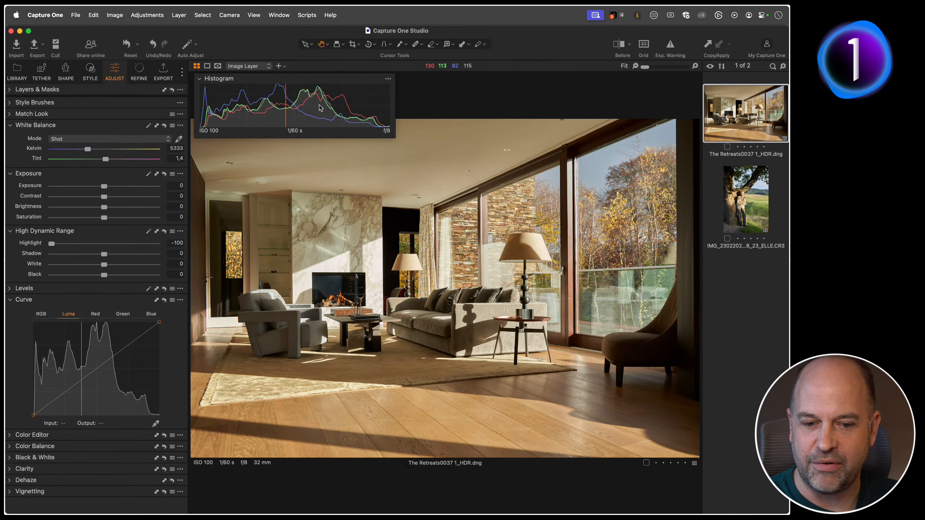
left_click(33, 244)
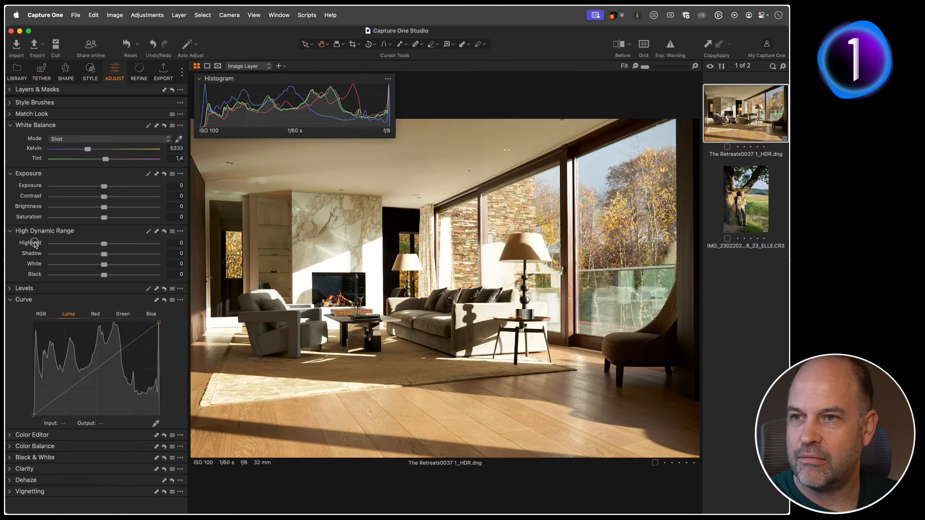
- Compare the interior photo with Highlight at -100 and without the adjustment, and return Highlight to 0
left_click(33, 245)
left_click(33, 244)
left_click(33, 245)
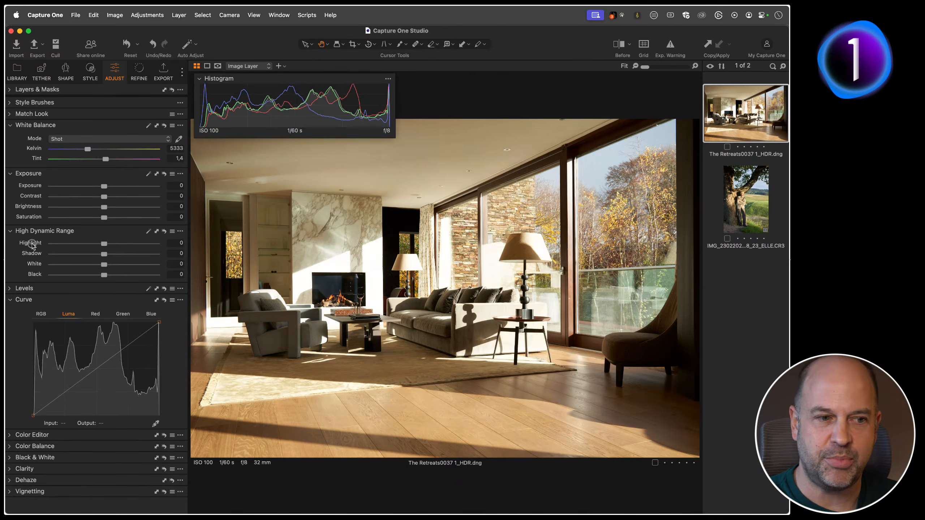
left_click(41, 244)
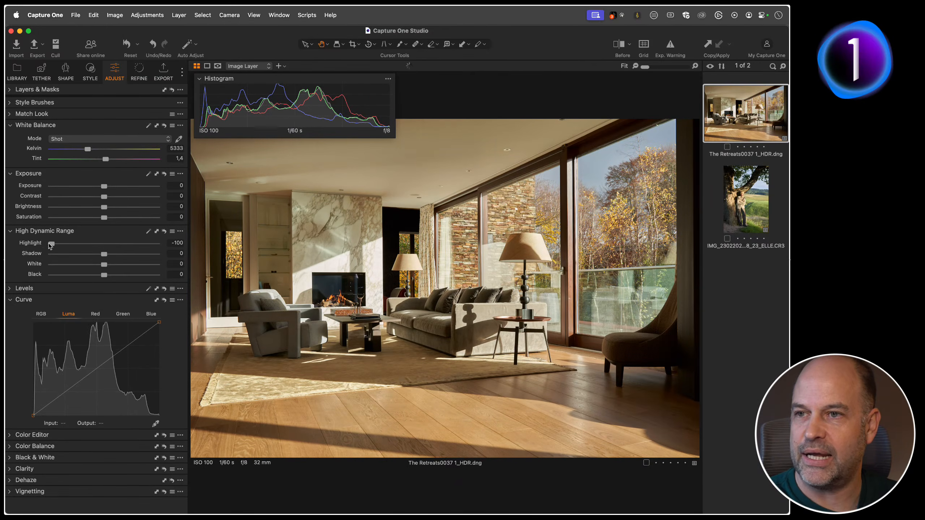
left_click_drag(50, 243, 102, 243)
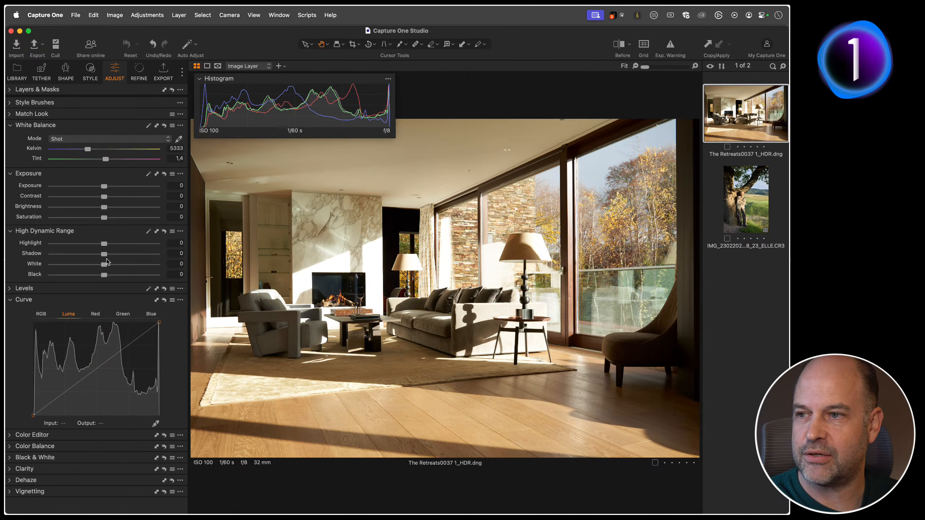
- Vary White on the interior photo, check the fireplace and curtain area at 100%, and set White to -80
mouse_move(105, 264)
left_mouse_down()
mouse_move(66, 266)
mouse_move(98, 264)
left_mouse_up()
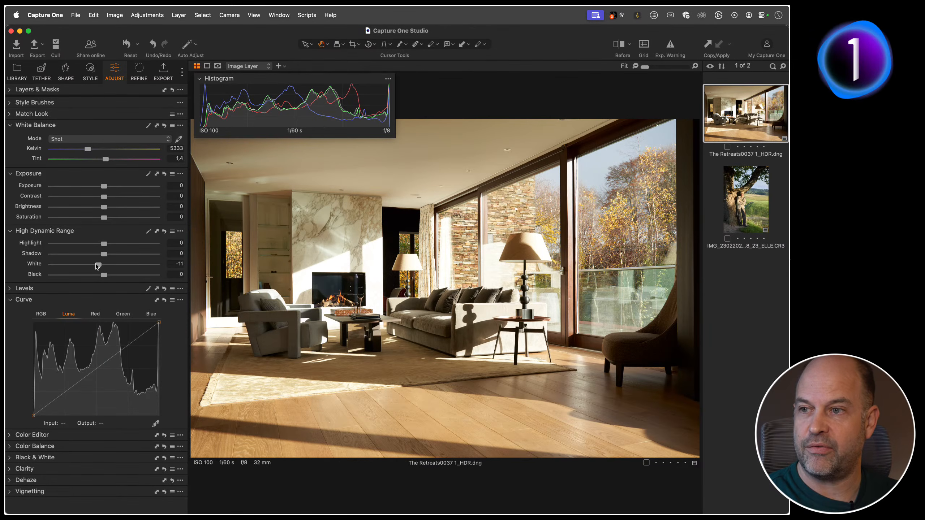
left_click_drag(96, 263, 69, 278)
left_click_drag(98, 275, 113, 276)
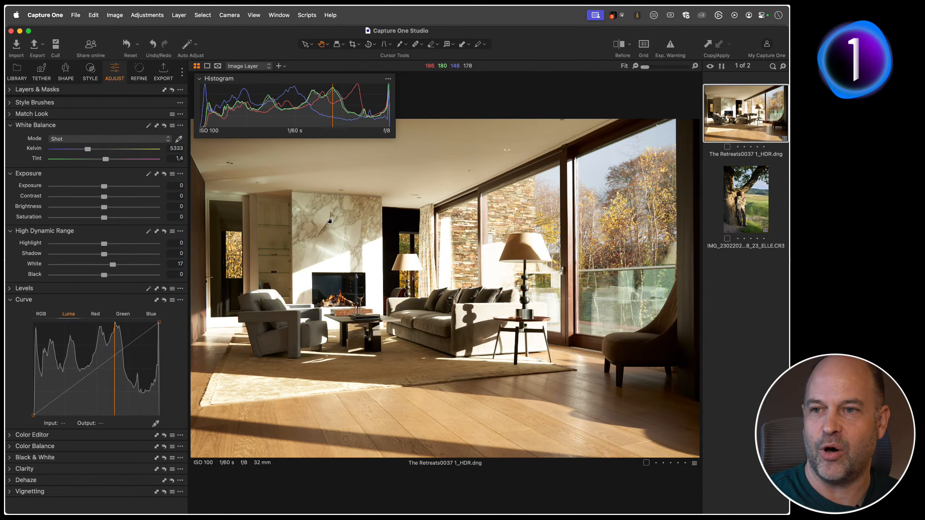
left_click(378, 268)
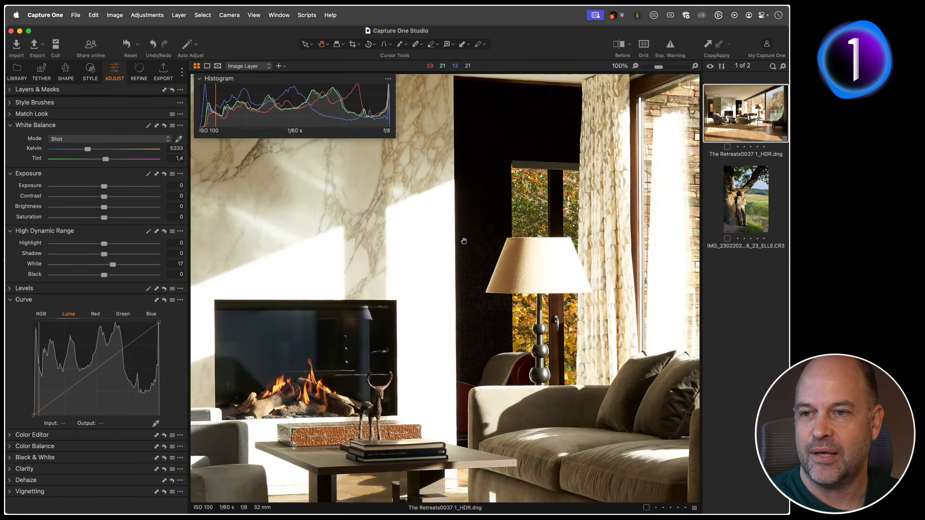
left_click_drag(113, 266, 62, 265)
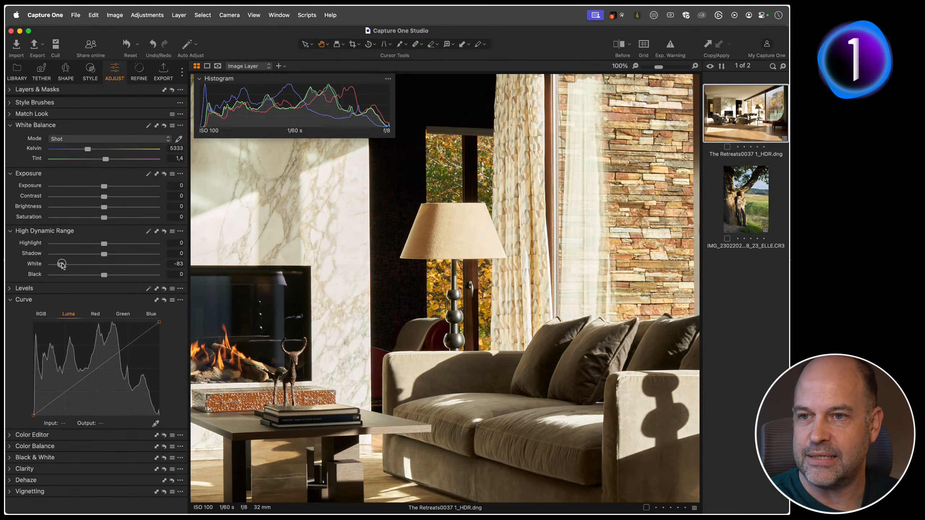
left_click(361, 287)
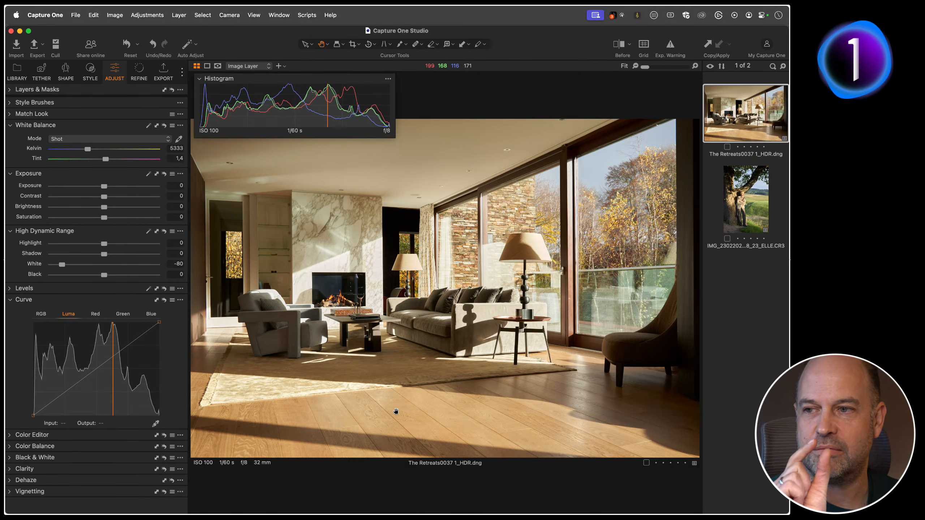
- Switch to the portrait of the woman under the tree and reset its High Dynamic Range adjustments
key("Right")
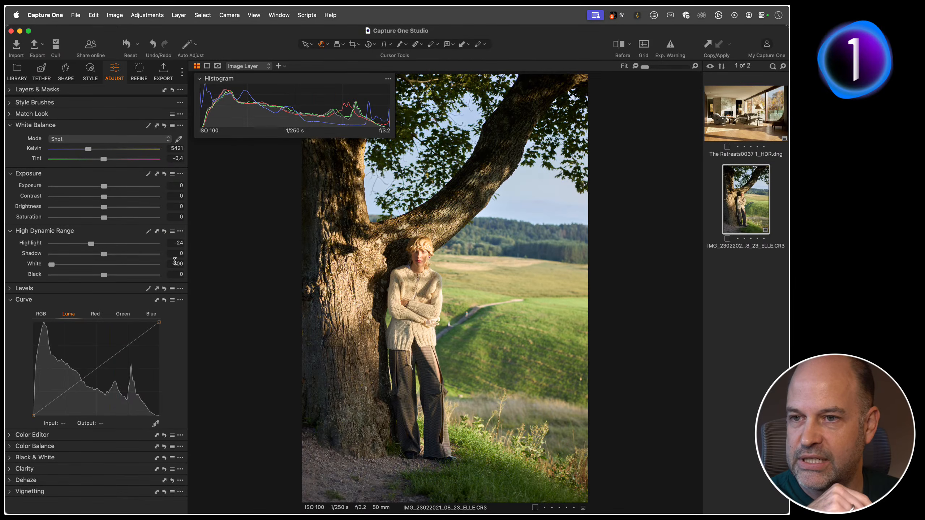
left_click(165, 231)
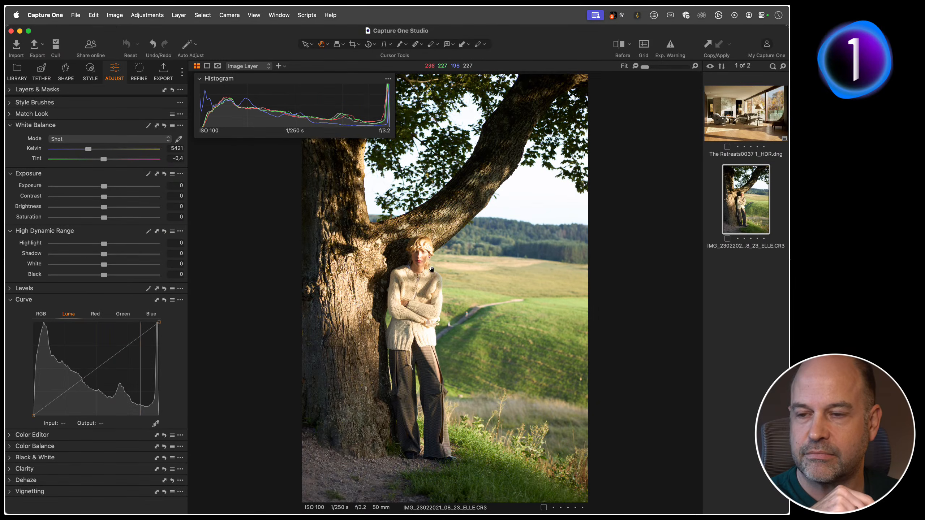
- Examine the bright areas of the sweater, hair and face at up to 400%, and return to the full portrait view
left_click(431, 293)
left_click_drag(431, 293, 490, 252)
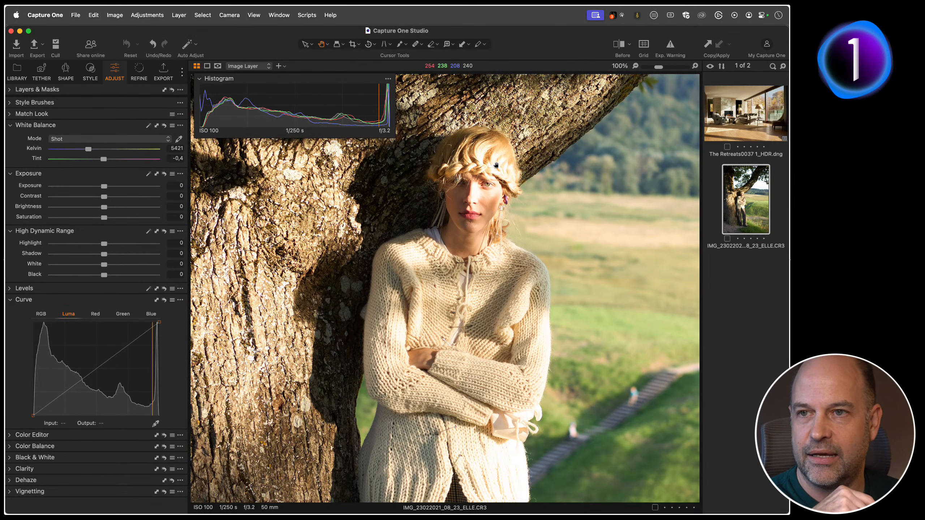
key("super+plus")
key("super+plus")
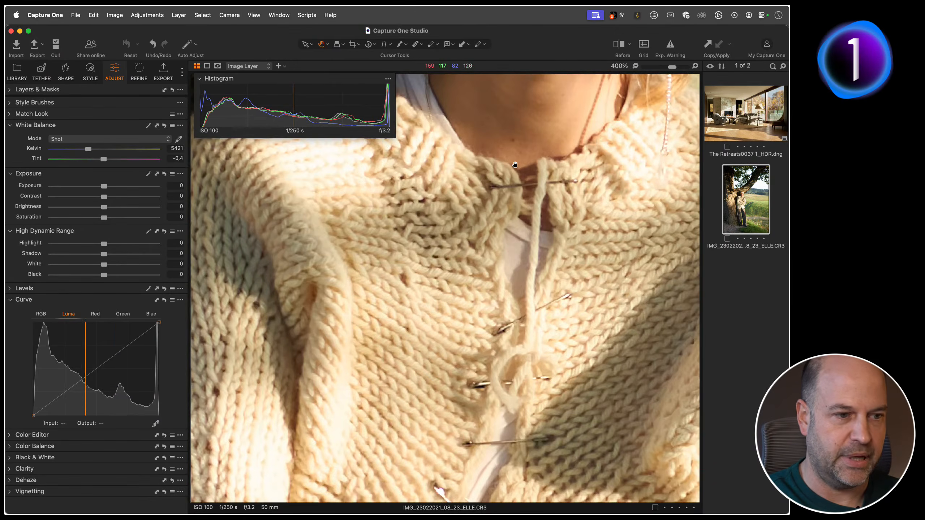
left_click_drag(575, 160, 527, 395)
left_click_drag(533, 224, 505, 341)
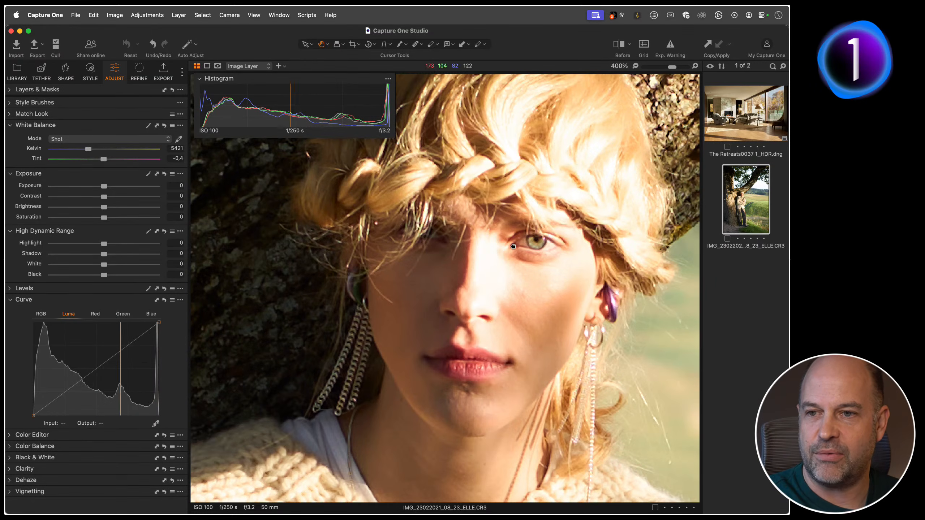
key("super+0")
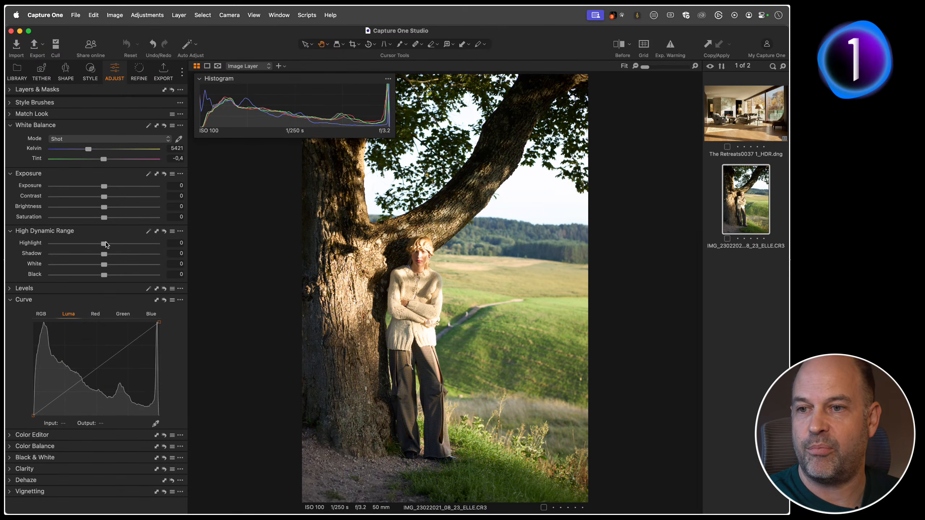
- Try Highlight at -100 and Shadow at 100 on the portrait, and reset the High Dynamic Range adjustments
left_click_drag(104, 243, 34, 246)
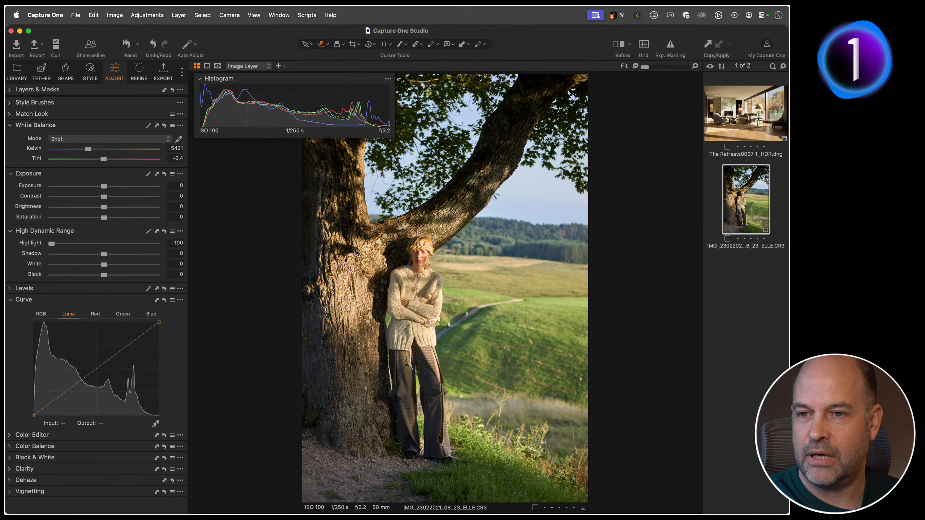
double_click(417, 258)
left_click_drag(455, 261, 452, 237)
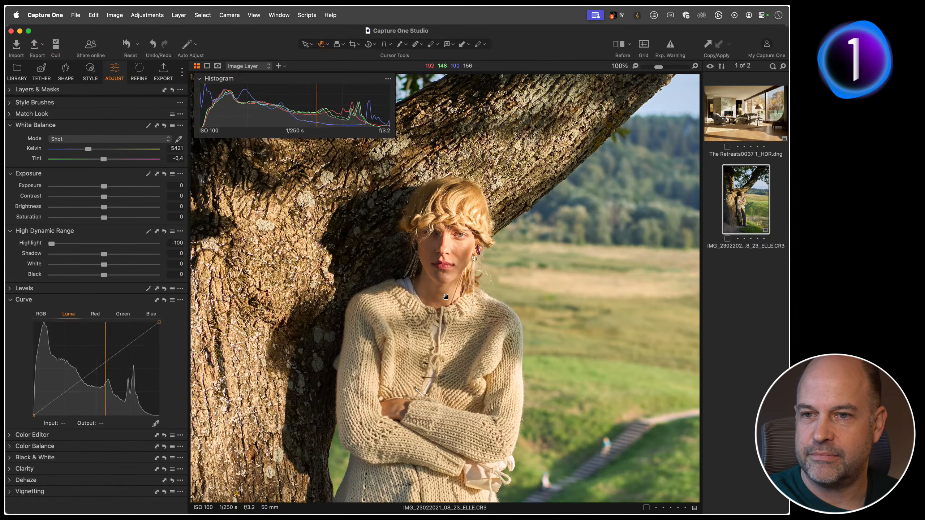
double_click(454, 292)
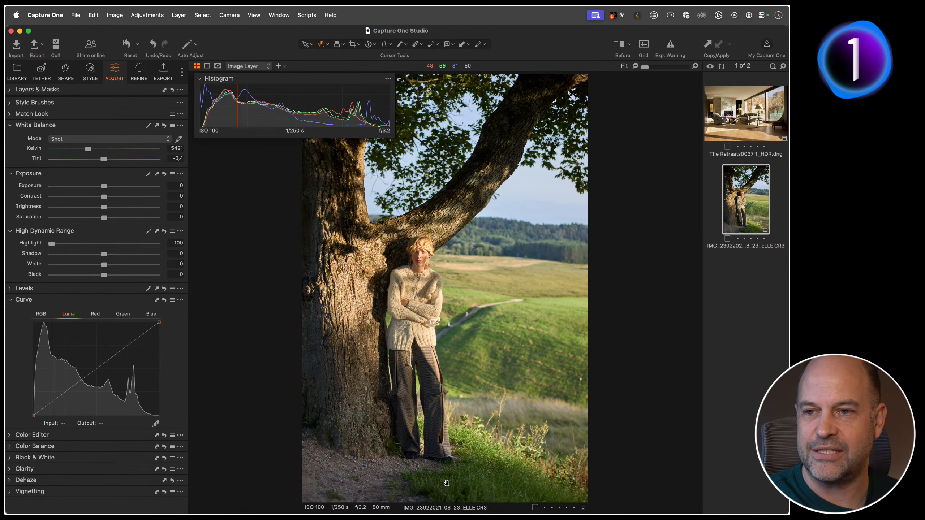
left_click_drag(104, 253, 248, 259)
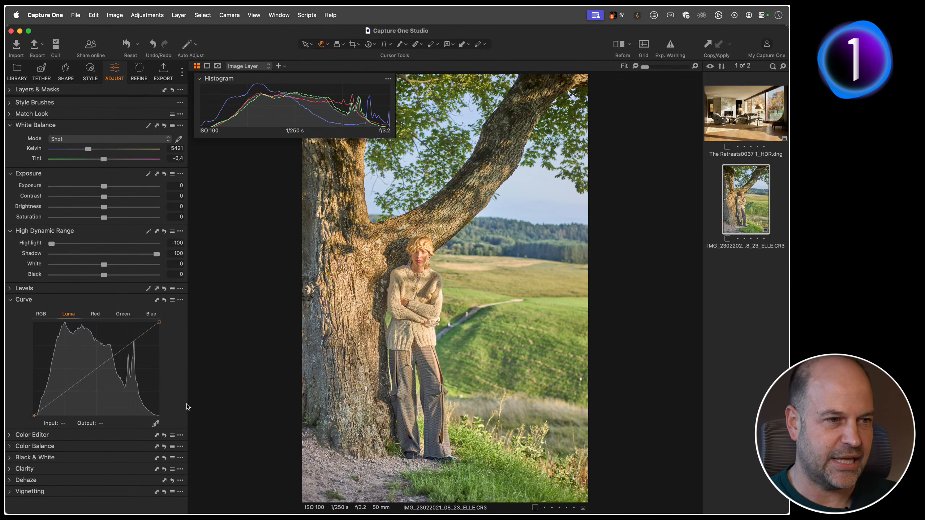
left_click(165, 231)
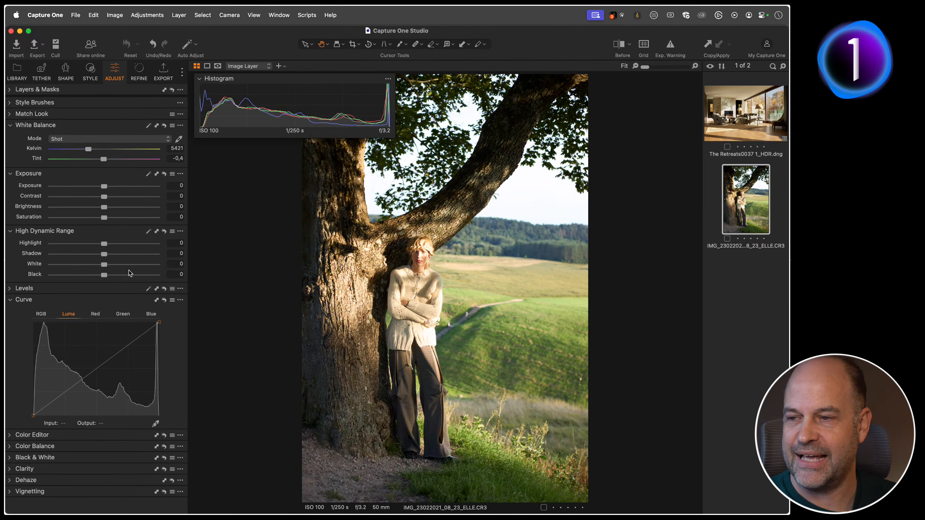
- Set the portrait's White to -100 and Highlight to -25 while viewing it at 100%
key("super+alt+0")
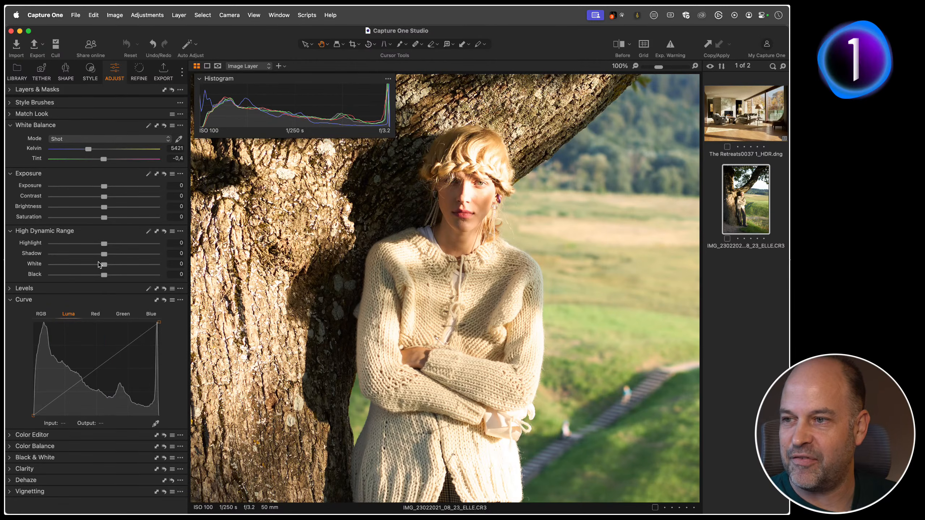
left_click_drag(104, 266, 33, 266)
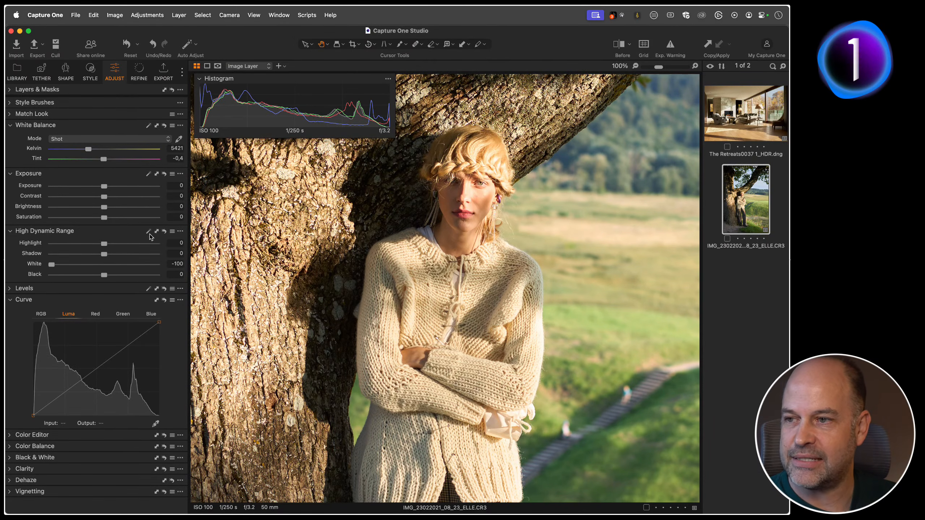
left_click_drag(105, 245, 91, 245)
- Examine the face and sweater at 100% with the exposure warning on and off
left_click_drag(478, 204, 556, 262)
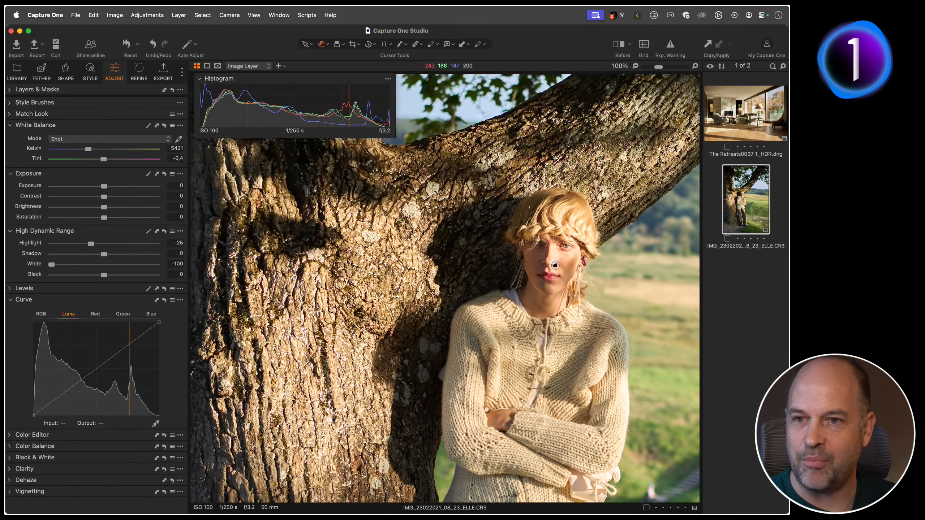
left_click_drag(552, 231, 403, 245)
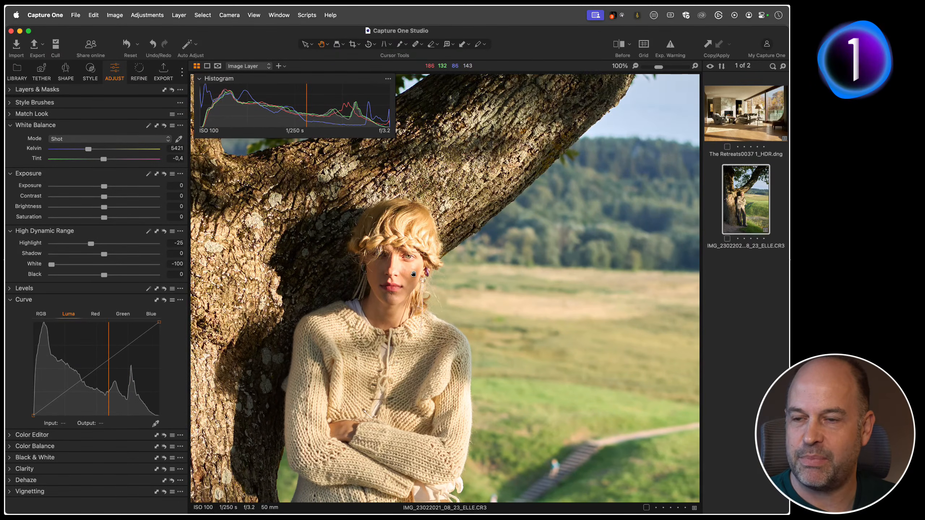
key("super+e")
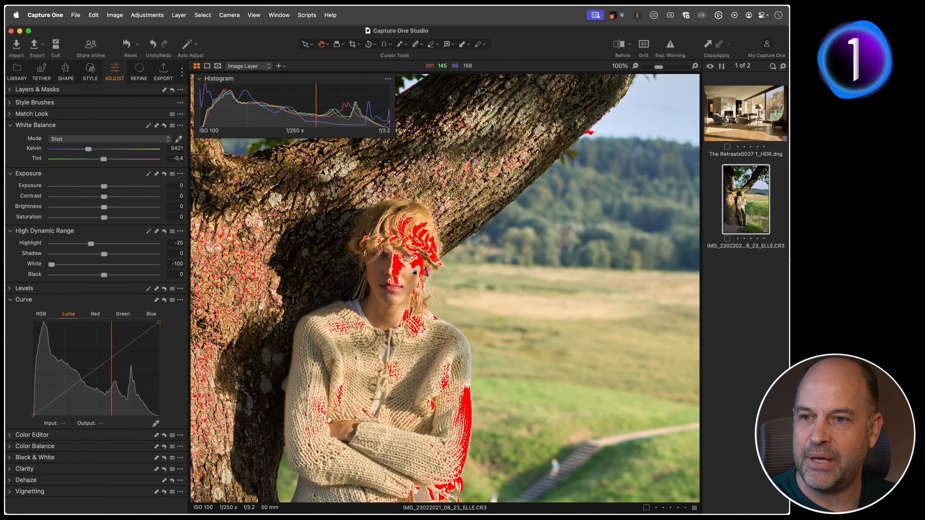
key("super+e")
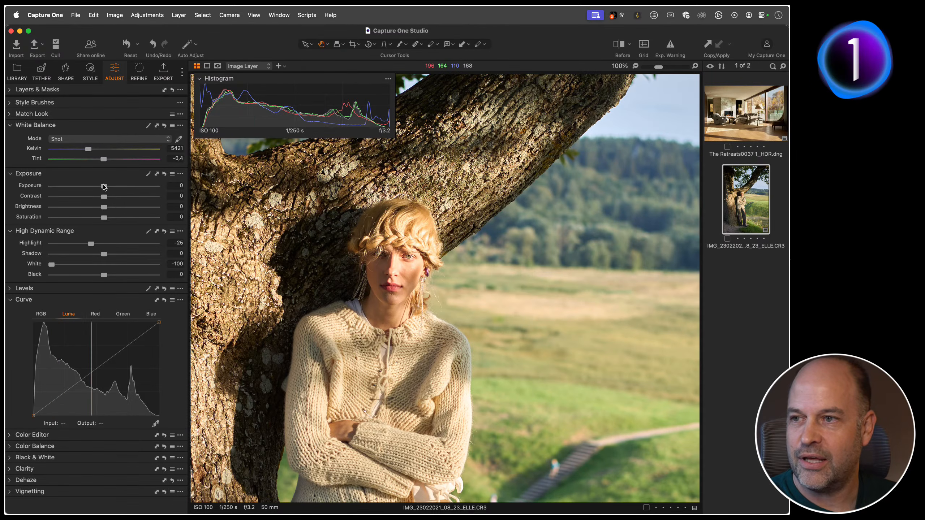
- Set the portrait's Brightness to -3, Exposure to -1,13 and Shadow to 51, and view the whole photo
left_click_drag(104, 207, 90, 186)
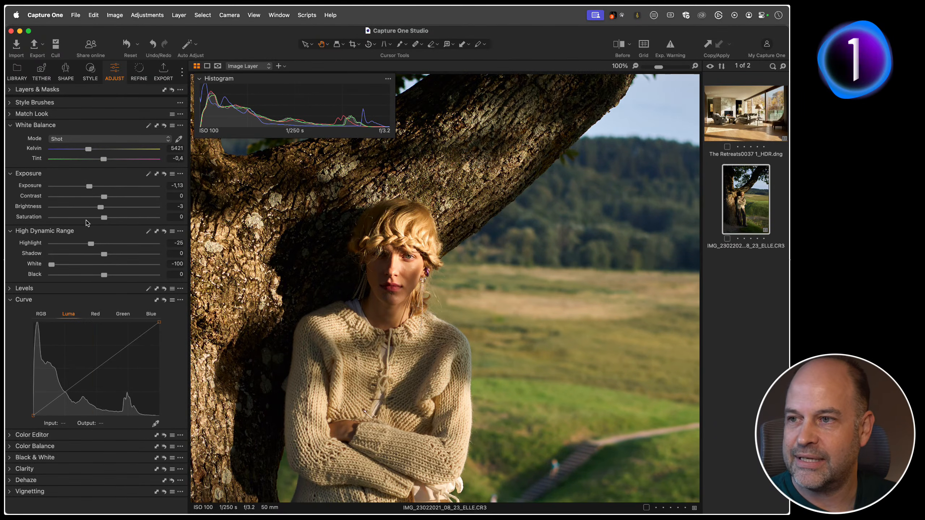
left_click_drag(104, 254, 138, 255)
double_click(344, 287)
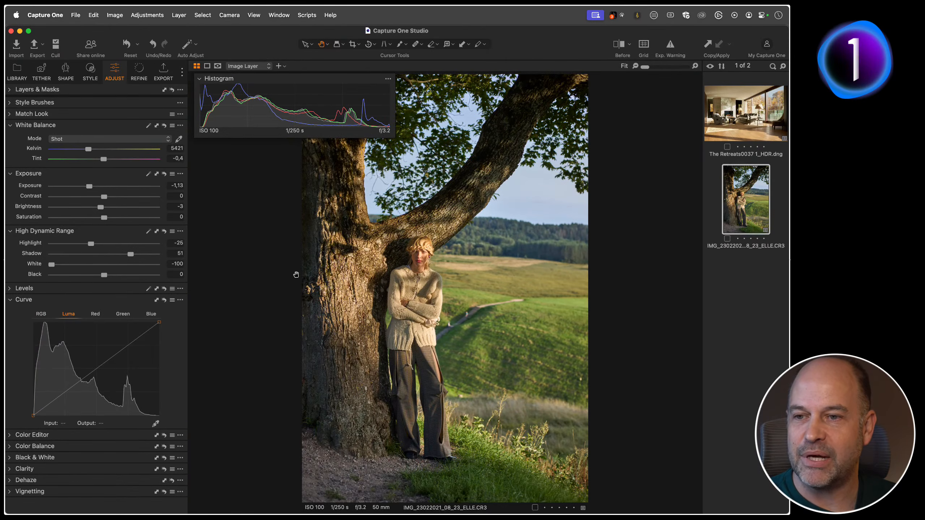
- Reset Exposure and Shadow to 0, set White to -81, and shift the floating Histogram slightly
double_click(104, 186)
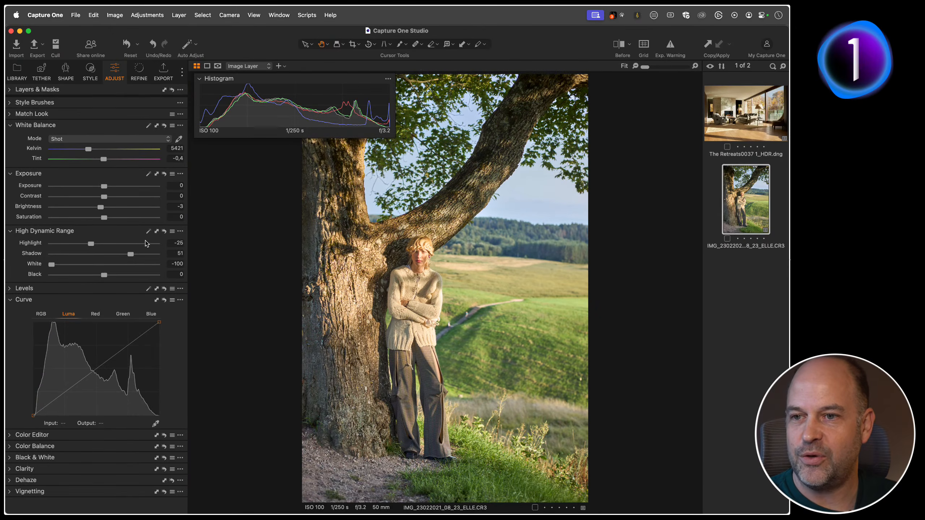
left_click_drag(51, 264, 102, 253)
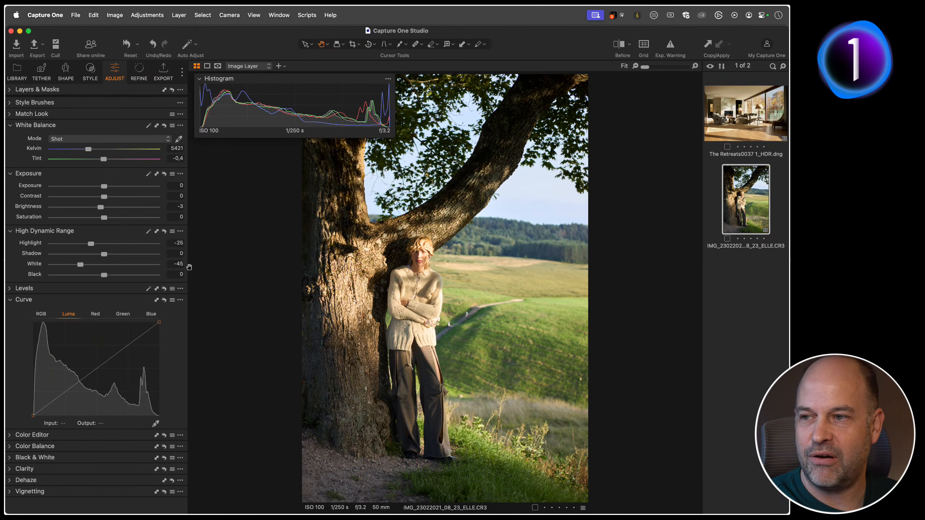
left_click_drag(80, 266, 61, 265)
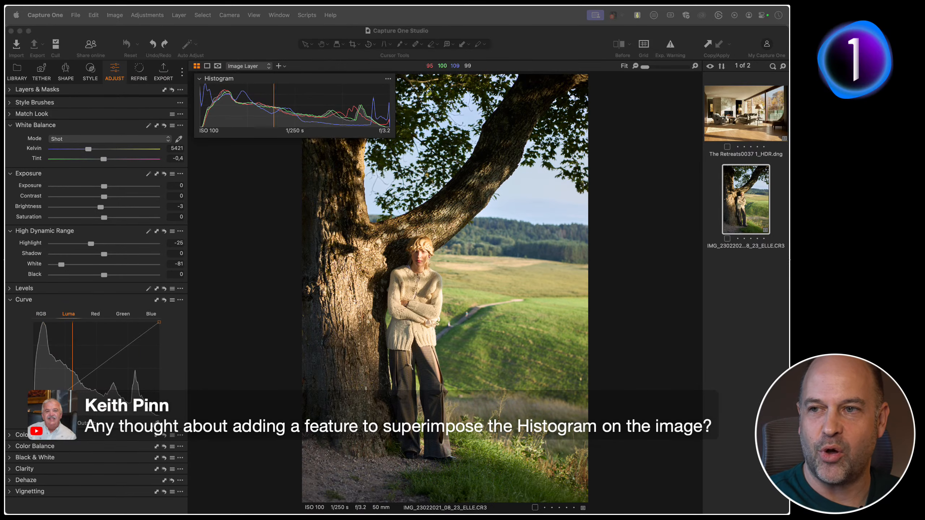
mouse_move(338, 79)
left_mouse_down()
mouse_move(345, 95)
mouse_move(341, 87)
left_mouse_up()
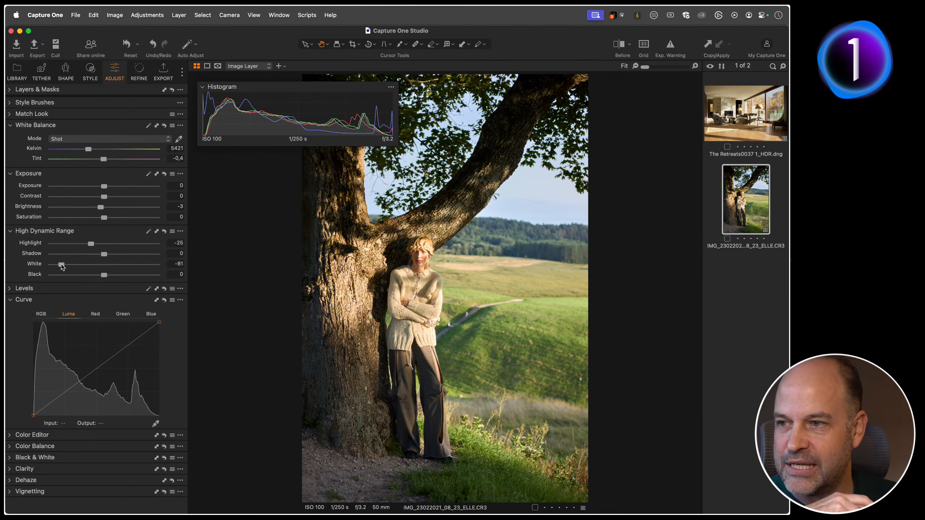
- Set the portrait's White to -100, Exposure to -0,4, Shadow to 13 and Clarity to 18
left_click_drag(61, 265, 30, 267)
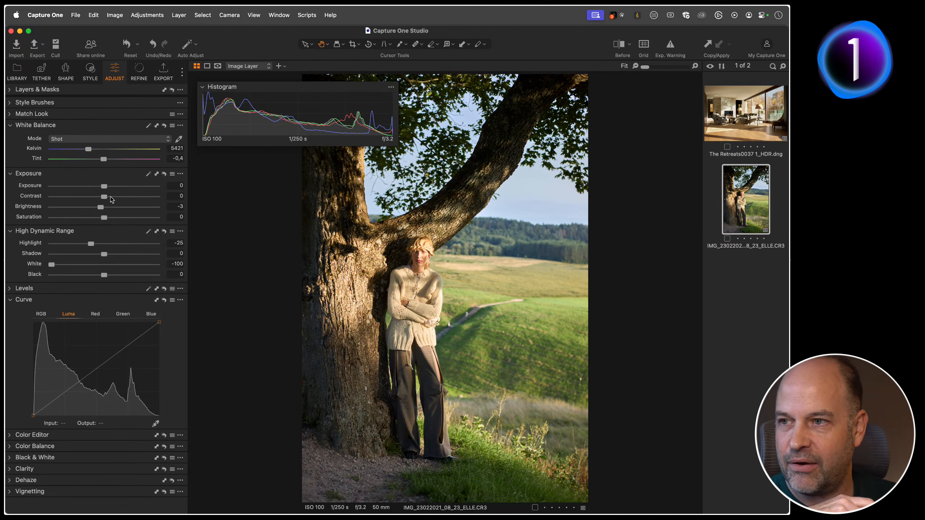
left_click_drag(104, 186, 98, 187)
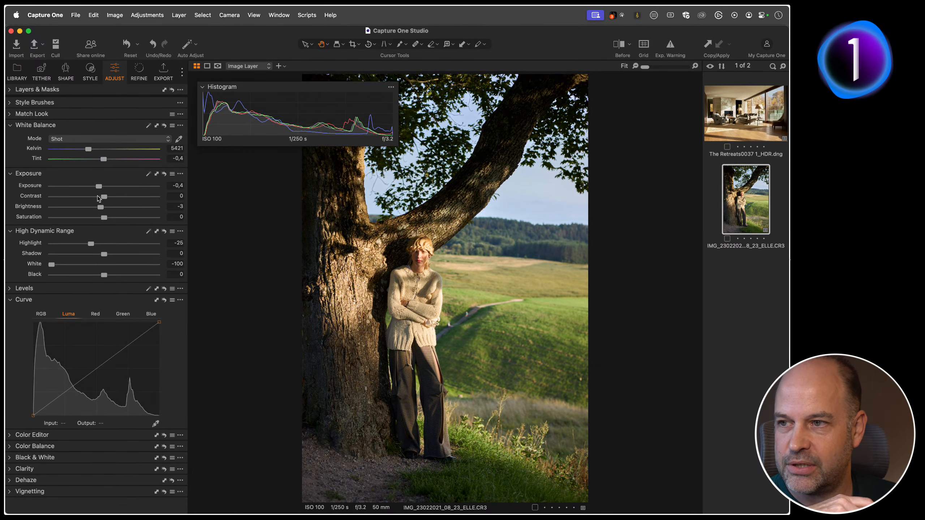
left_click_drag(104, 254, 112, 255)
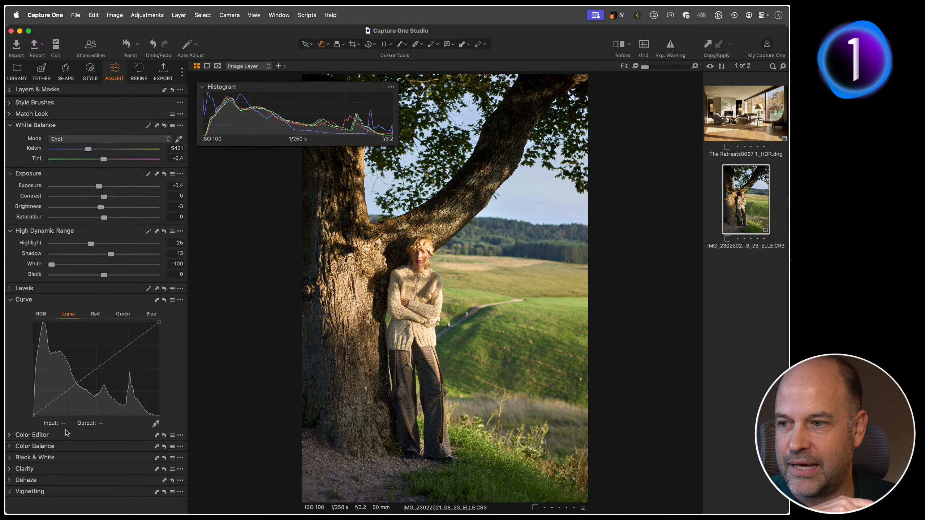
left_click(13, 472)
left_click_drag(100, 492, 109, 493)
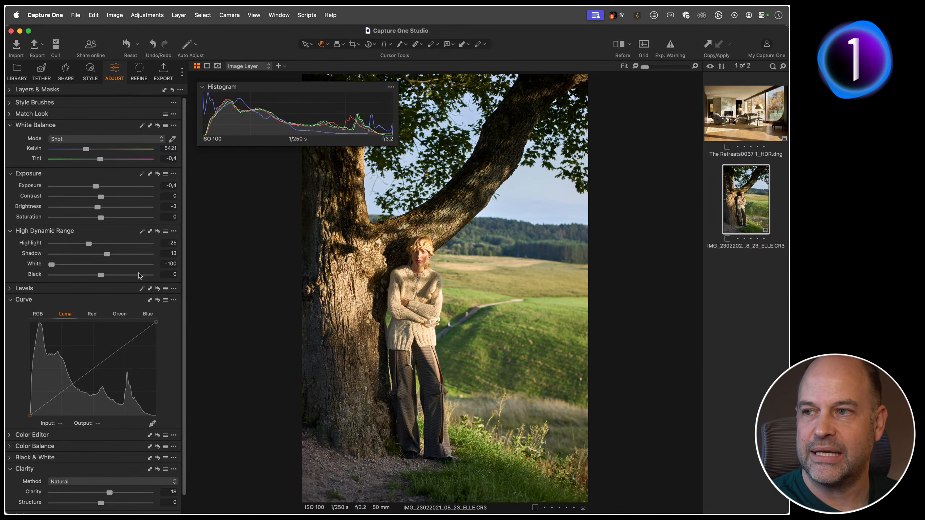
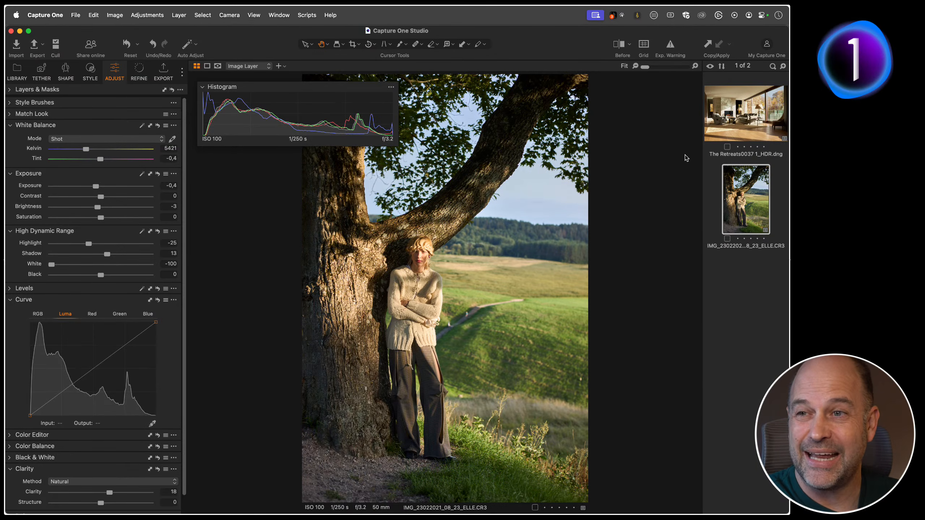
- Crop the outdoor portrait from its upper-right corner to about 3879 × 5819 px and reposition the crop around the woman and tree
key("c")
left_click_drag(586, 75, 550, 132)
mouse_move(448, 333)
left_mouse_down()
mouse_move(487, 307)
mouse_move(460, 321)
left_mouse_up()
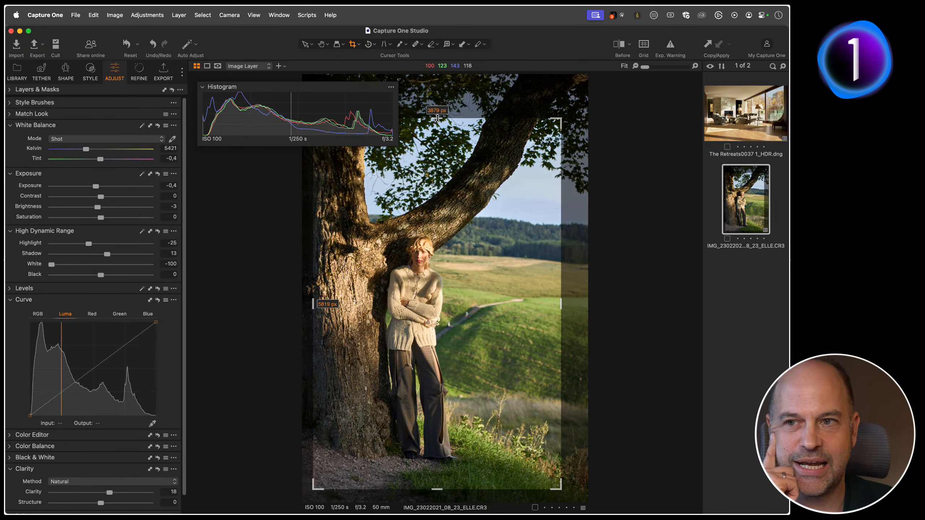
- Shrink the crop, move it over the distant landscape and the lower trunk, and enlarge it around the woman to about 3750 × 5625 px
left_click_drag(437, 118, 436, 286)
left_click_drag(439, 343, 523, 145)
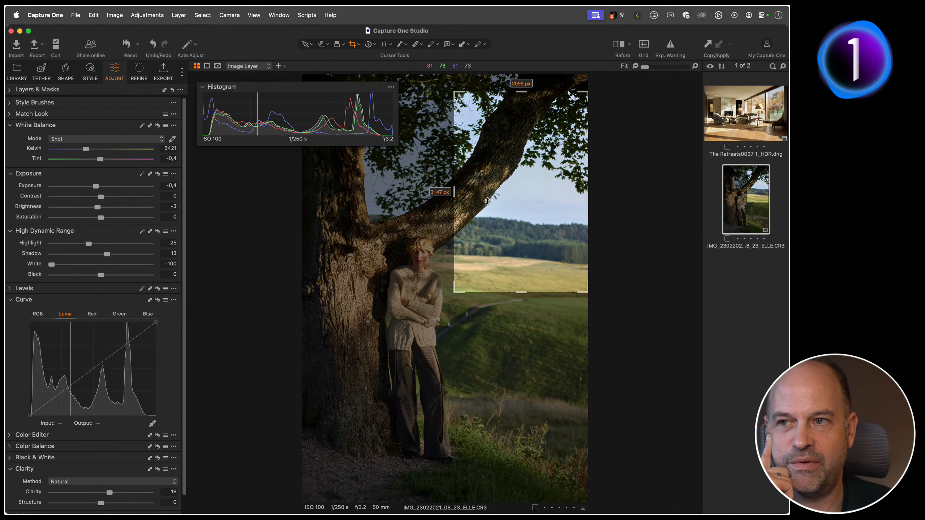
left_click_drag(527, 253, 418, 422)
left_click_drag(394, 341, 369, 364)
left_click_drag(453, 284, 561, 141)
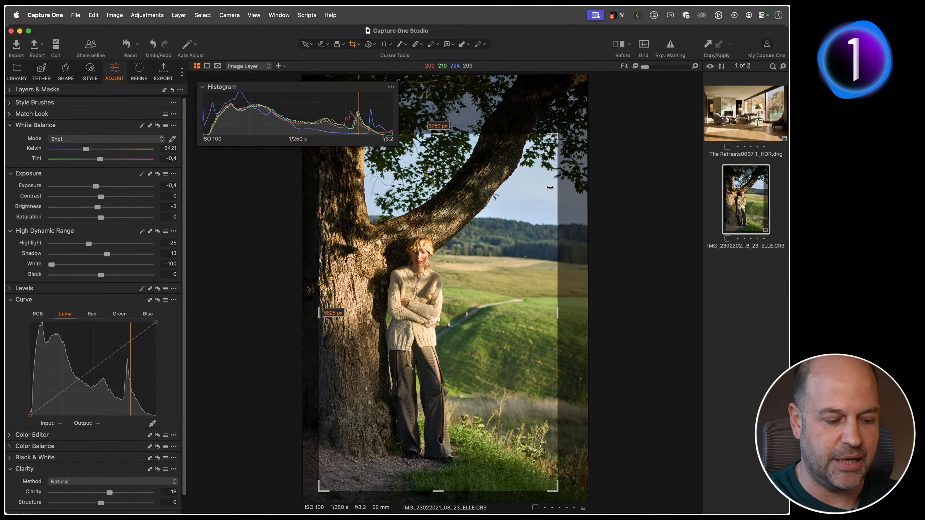
key("h")
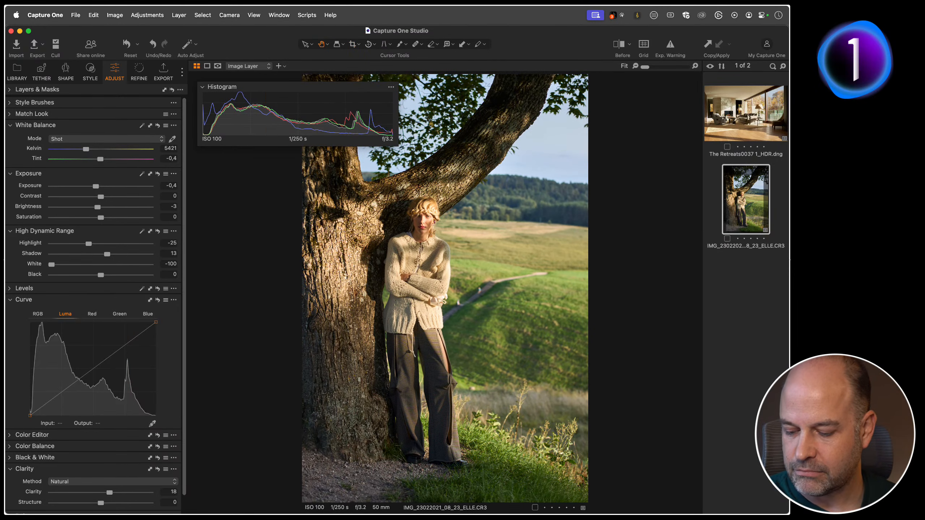
- Open the Shadows vs Blacks album, view only L2770118.dng, and show its adjustment controls
left_click(23, 76)
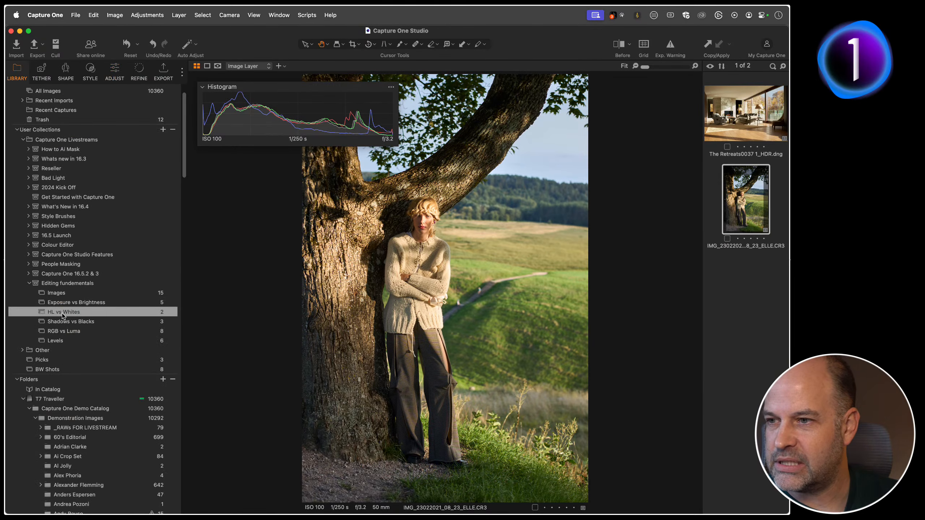
left_click(71, 302)
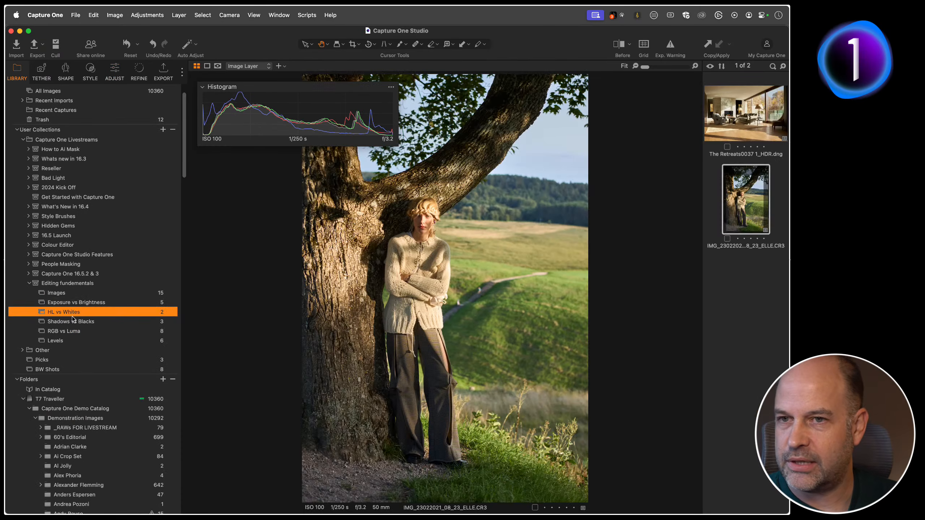
left_click(77, 322)
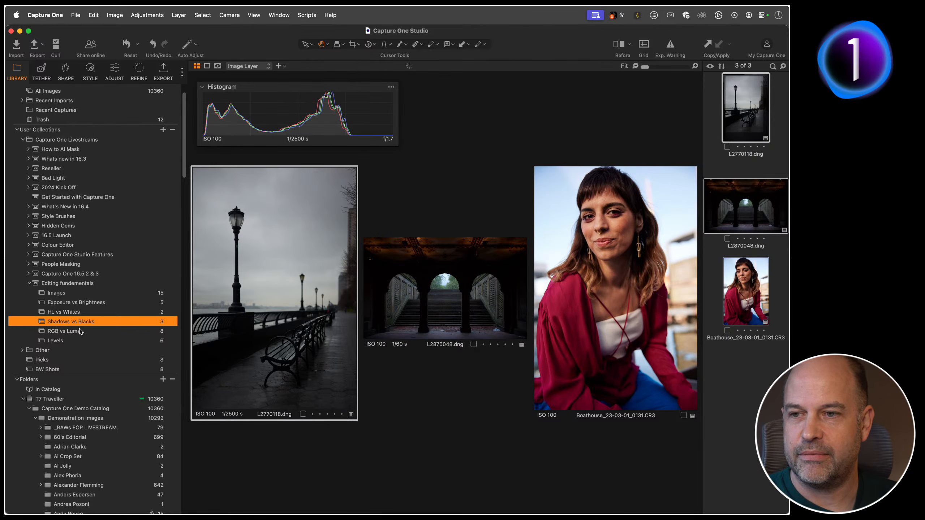
left_click(724, 391)
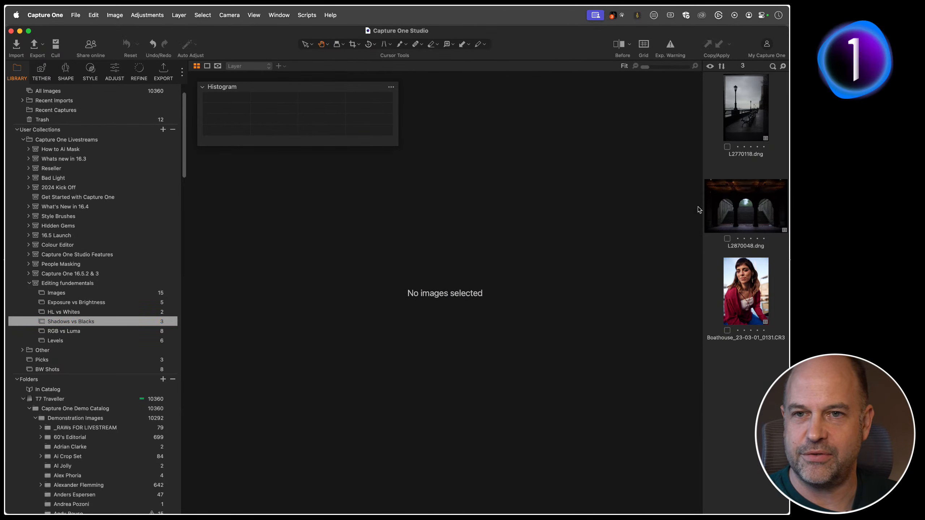
left_click(730, 99)
left_click(114, 71)
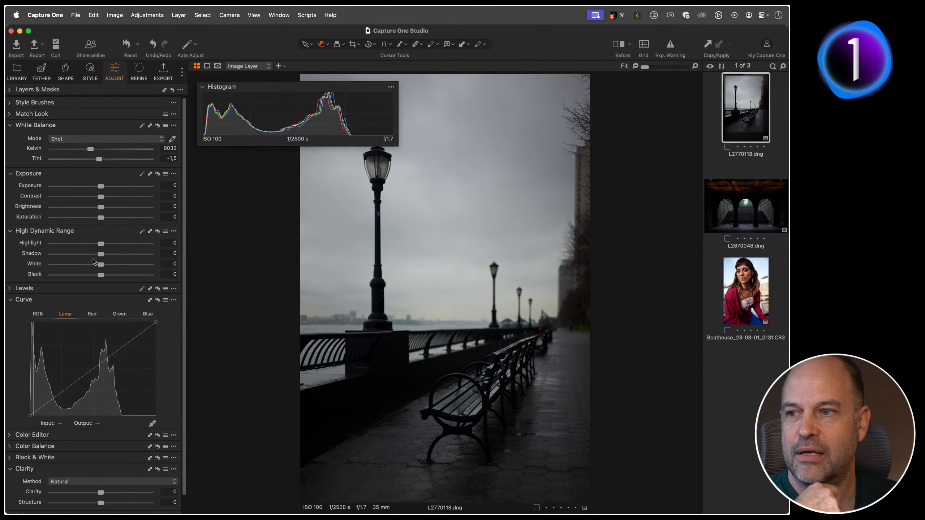
- Try Shadow at 100 on the waterfront photo, reset it, and try raising Black for comparison
mouse_move(101, 256)
left_mouse_down()
mouse_move(128, 257)
mouse_move(102, 256)
left_mouse_up()
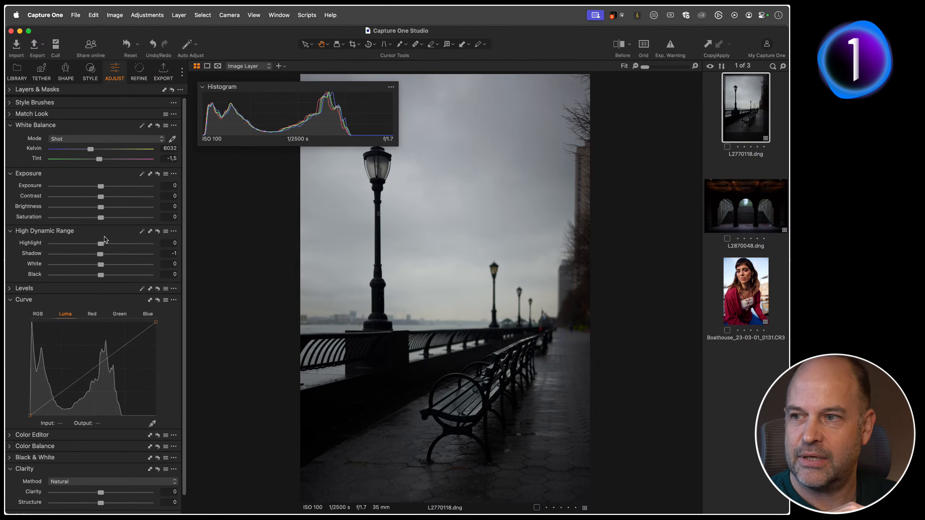
left_click_drag(101, 254, 171, 256)
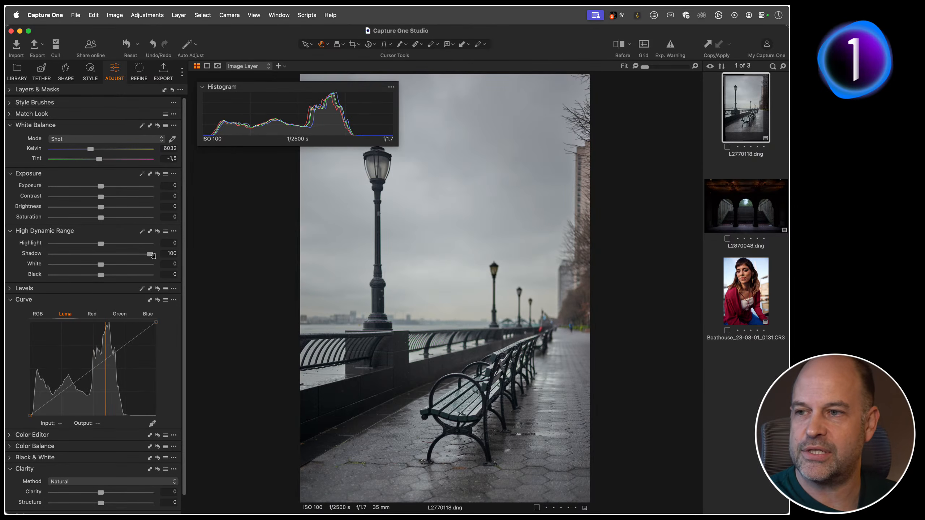
double_click(106, 252)
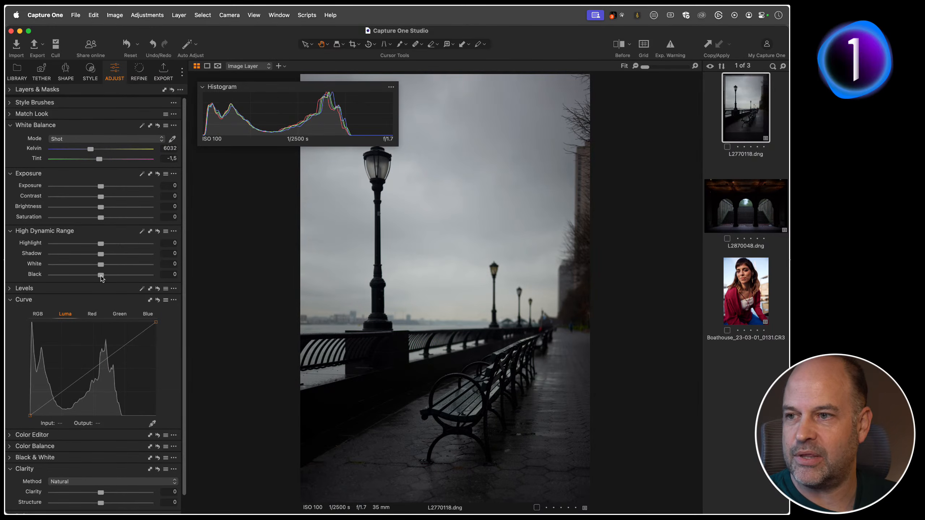
left_click_drag(100, 278, 133, 275)
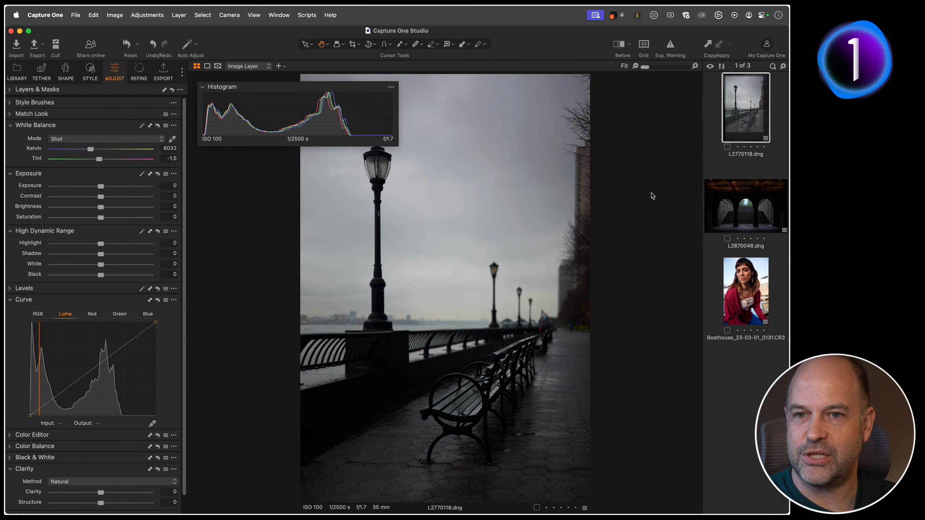
- Select L2870048.dng, try raising Black, reset it, and try Shadow at 90 before resetting that as well
left_click(710, 201)
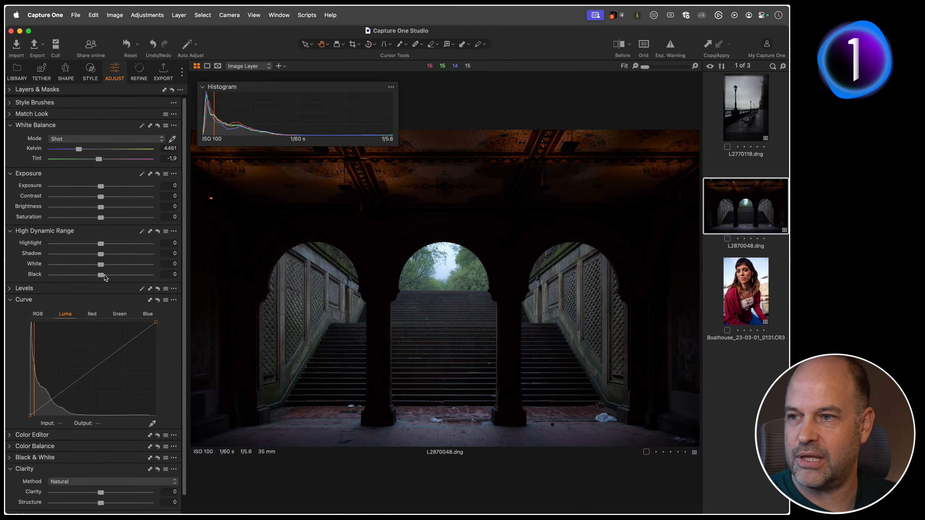
left_click_drag(103, 277, 125, 281)
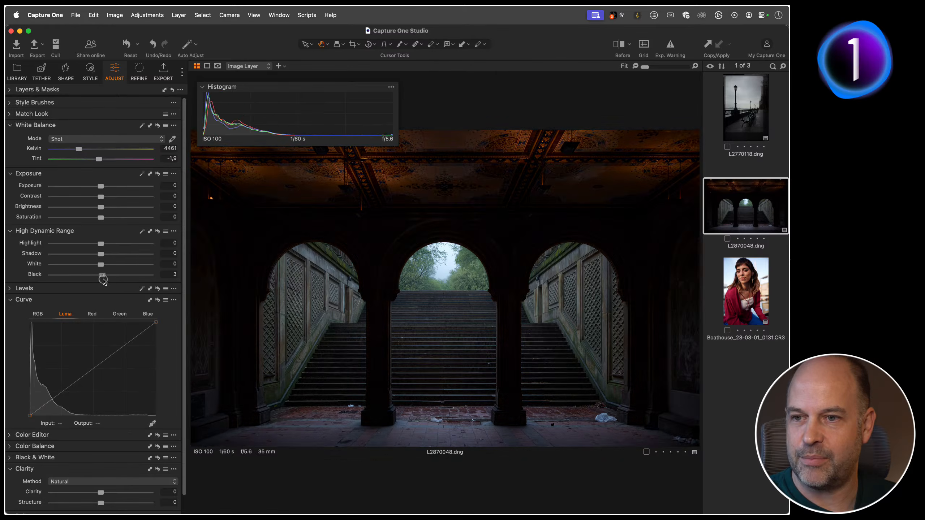
double_click(125, 276)
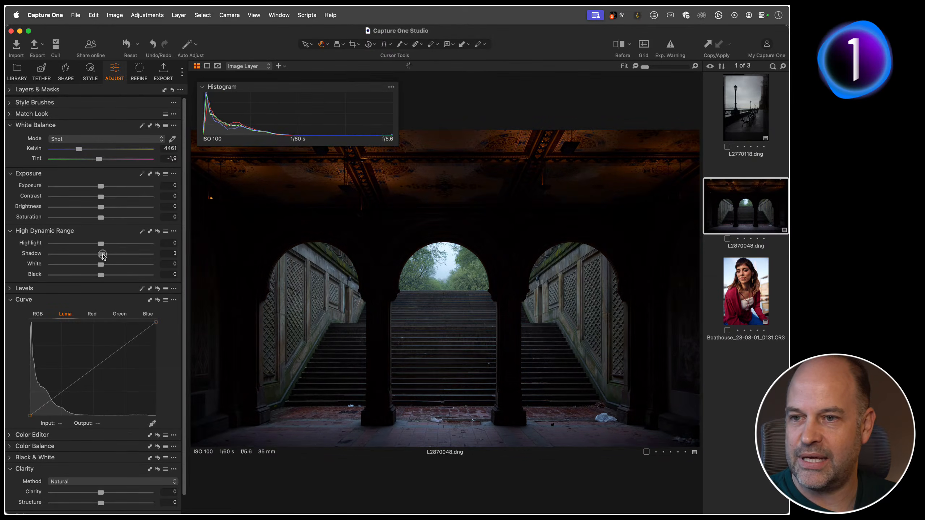
left_click_drag(103, 256, 146, 262)
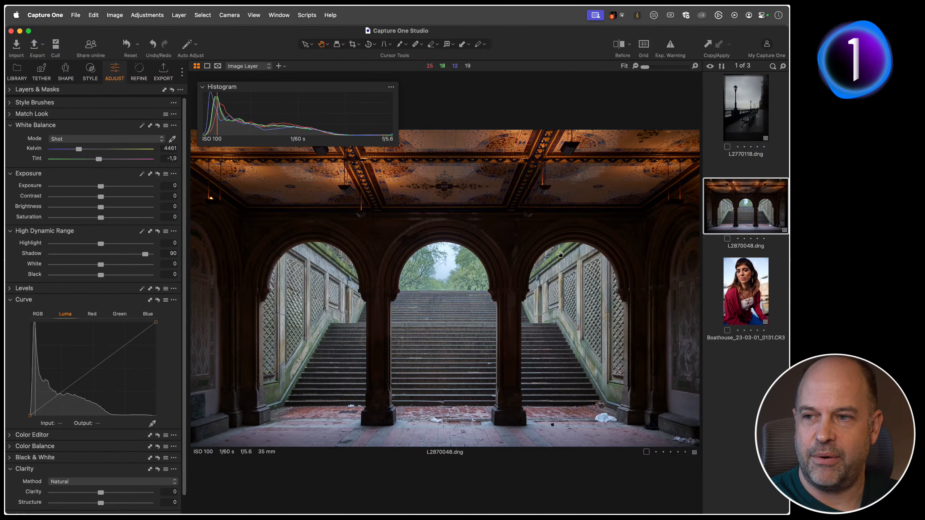
double_click(109, 258)
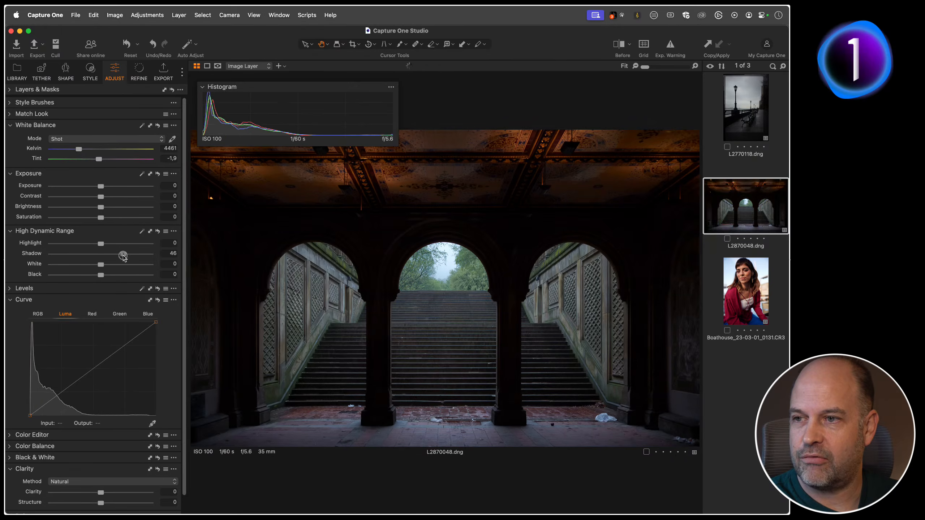
- Show L2870048.dng in its library folder, view its black-and-white JPG version, and return to the Shadows vs Blacks album's adjustments
right_click(736, 201)
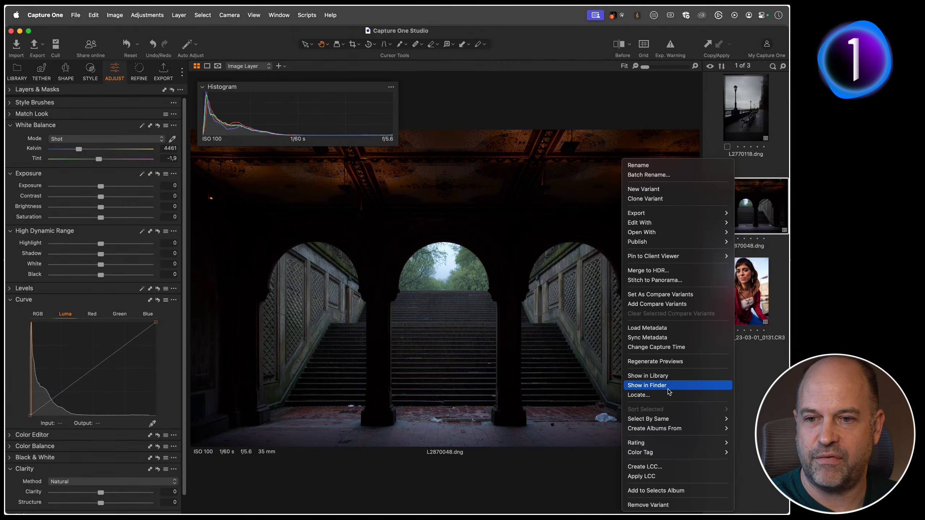
left_click(654, 378)
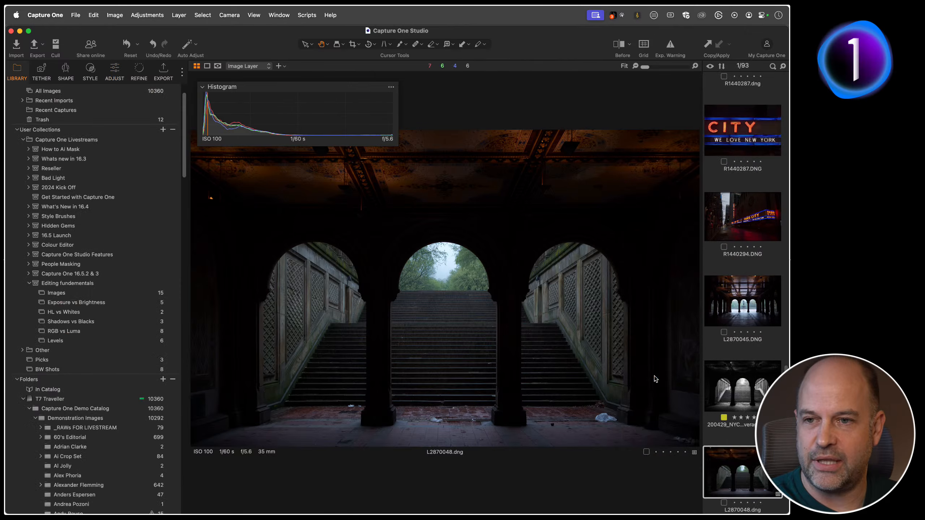
left_click(740, 395)
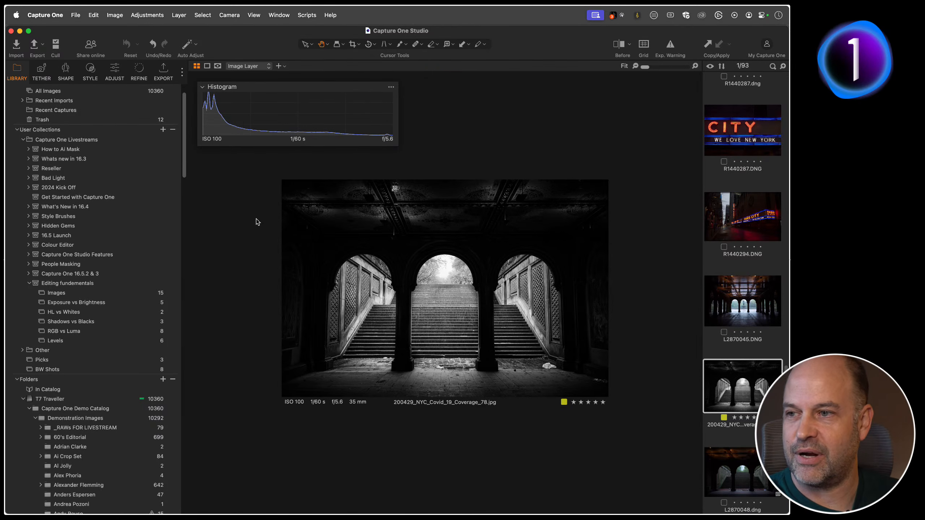
left_click(101, 322)
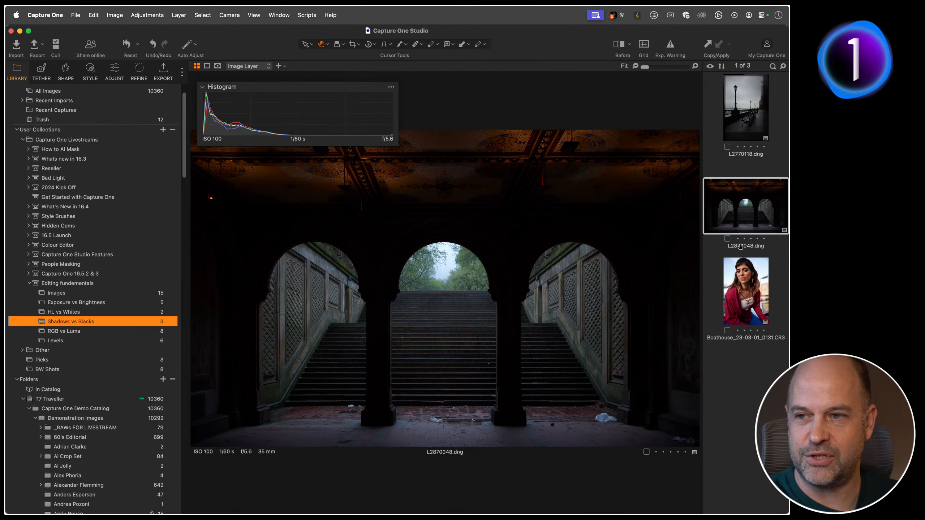
left_click(111, 68)
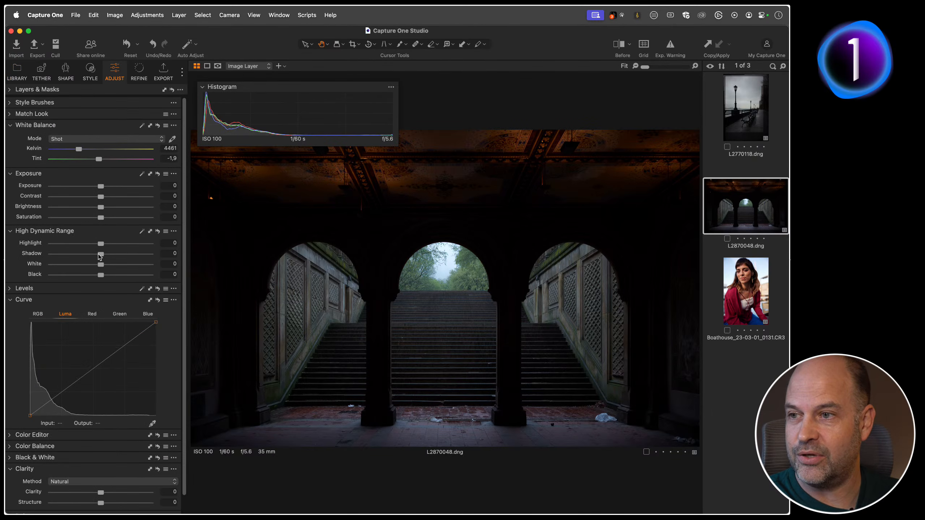
- Try Shadow 100, Black 100 and Highlight -100 on the archway photo, and reset the High Dynamic Range adjustments
left_click_drag(101, 255, 172, 256)
left_click_drag(102, 274, 157, 274)
left_click_drag(100, 244, 47, 244)
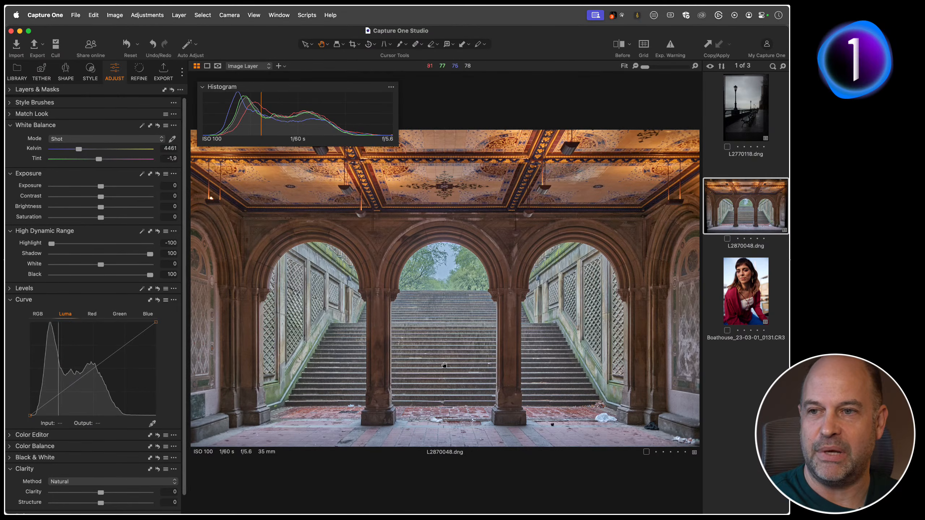
left_click(157, 231)
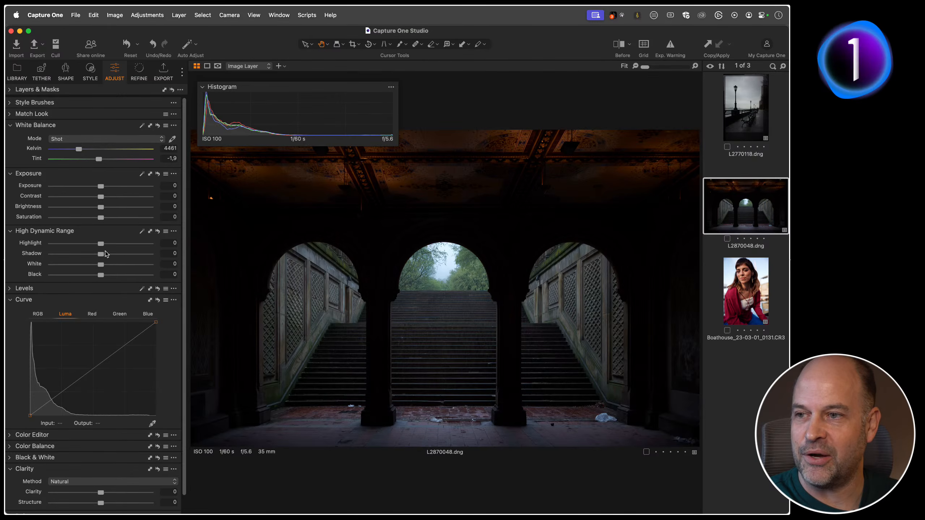
- Raise the archway photo's Shadow to 100, set Black to -11, and reduce Shadow to 36
left_click_drag(100, 254, 157, 258)
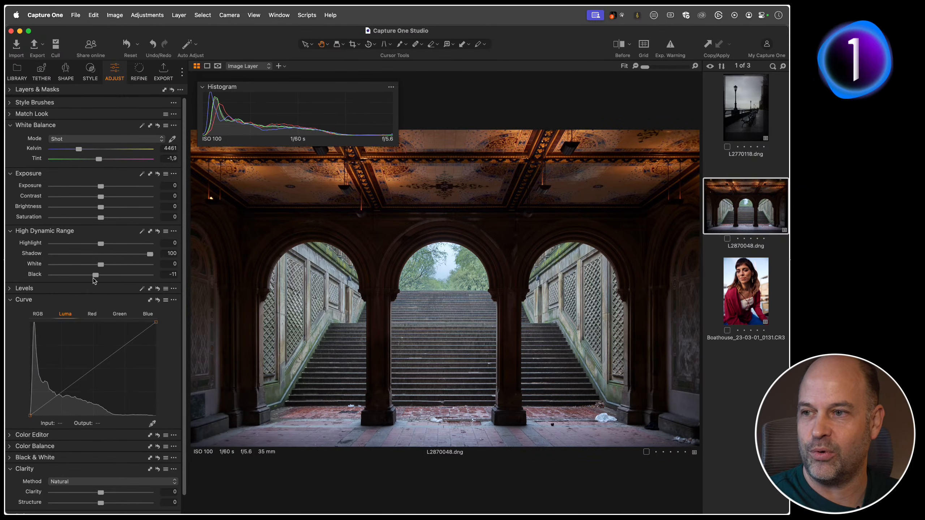
mouse_move(95, 275)
left_mouse_down()
mouse_move(139, 276)
mouse_move(93, 276)
left_mouse_up()
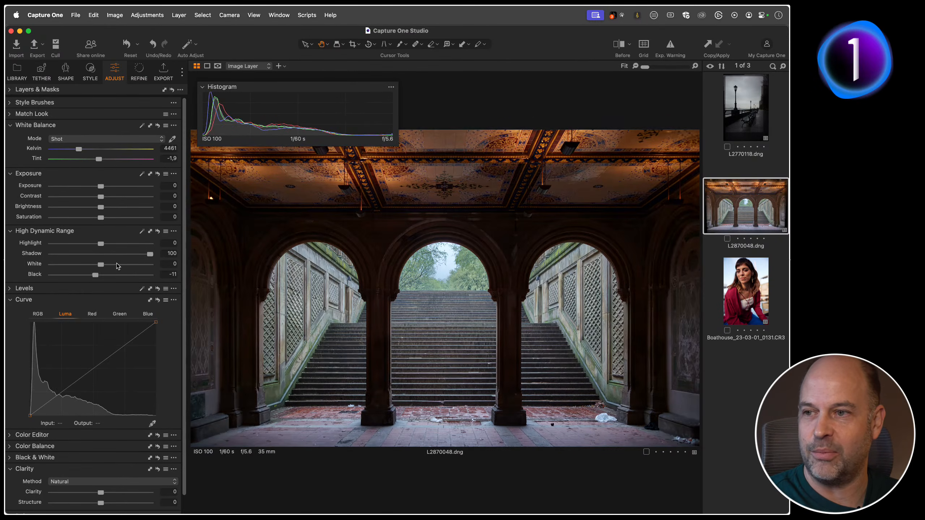
left_click_drag(148, 256, 118, 258)
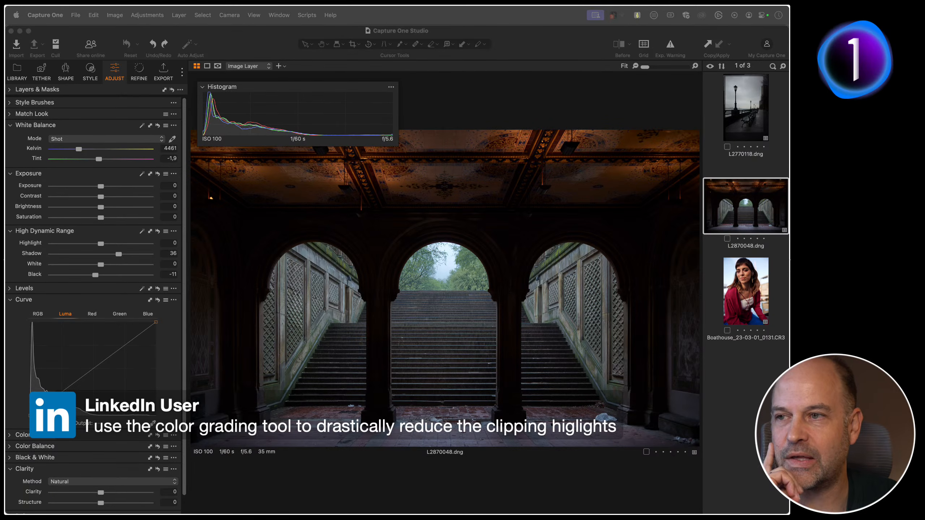
- Select Boathouse_23-03-01_0131.CR3, reset its High Dynamic Range adjustments, and set Shadow to 42 and Black to -40
left_click(713, 321)
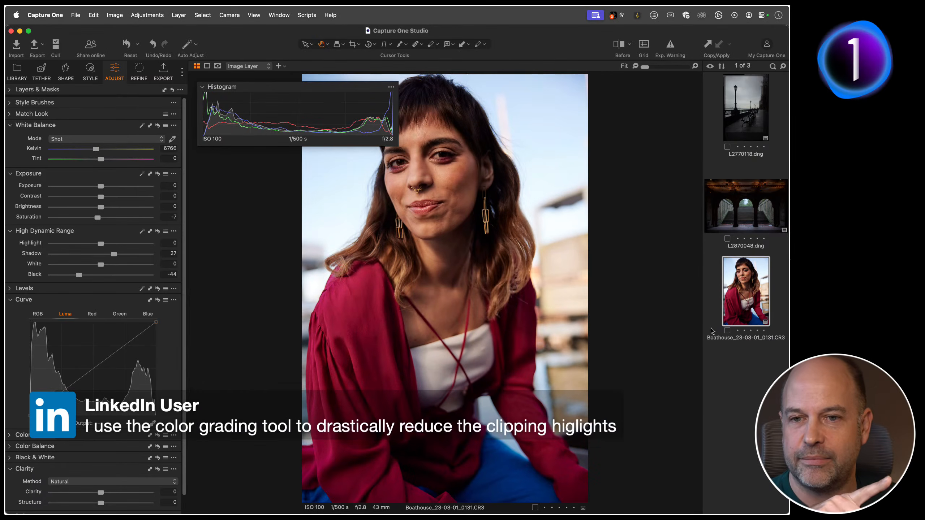
left_click(158, 232)
left_click_drag(103, 258, 122, 261)
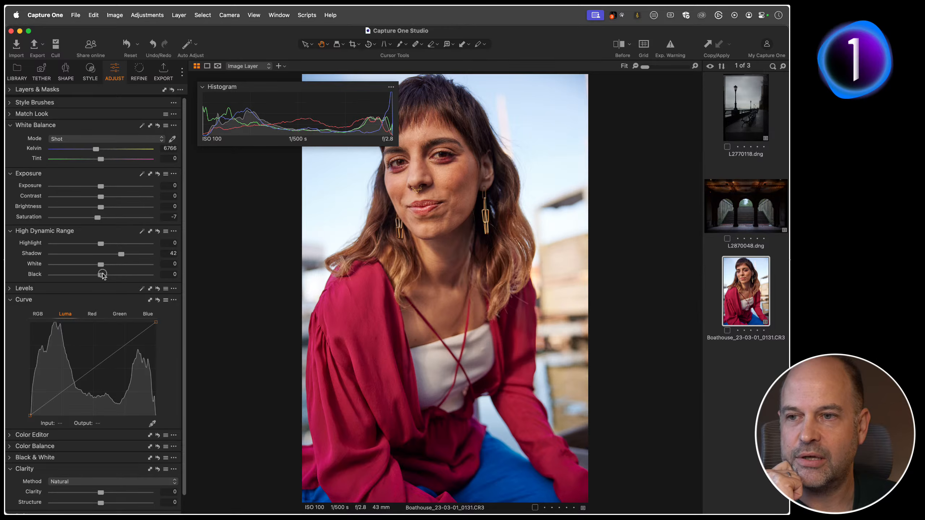
left_click_drag(102, 275, 85, 277)
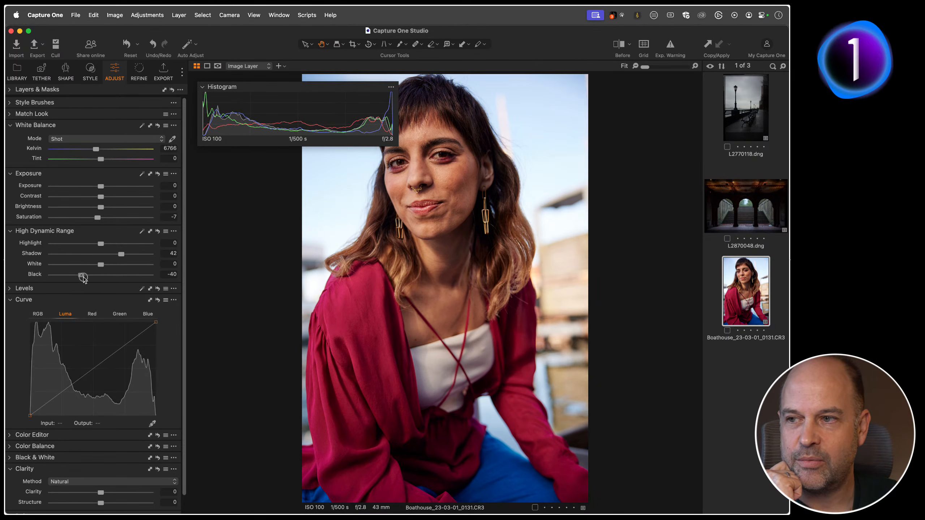
- Compare the boathouse portrait without its High Dynamic Range adjustments, and set Black to -50 and Shadow to 47
left_click(157, 232)
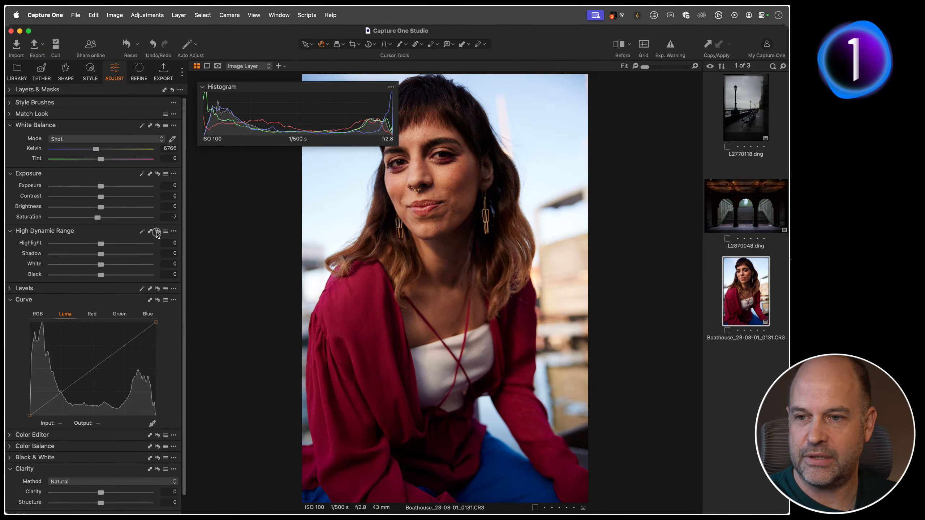
left_click_drag(82, 278, 78, 277)
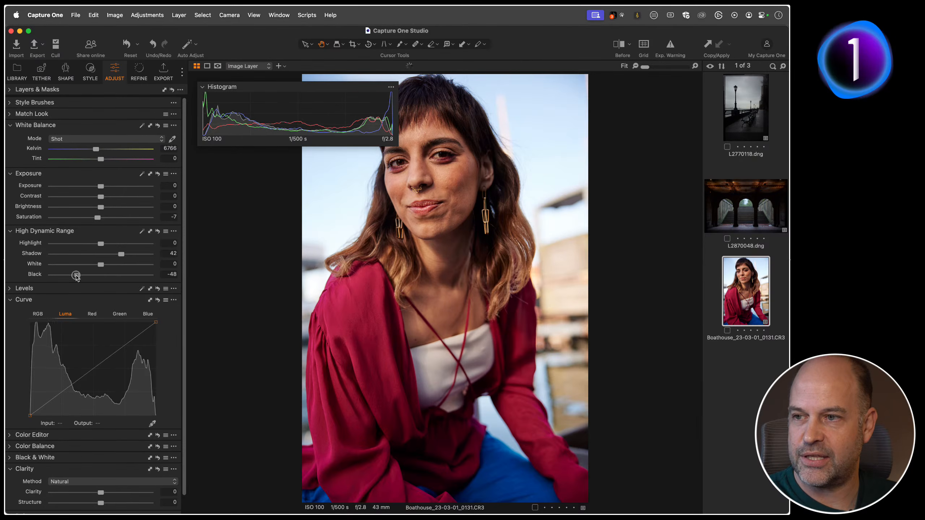
left_click_drag(122, 255, 125, 255)
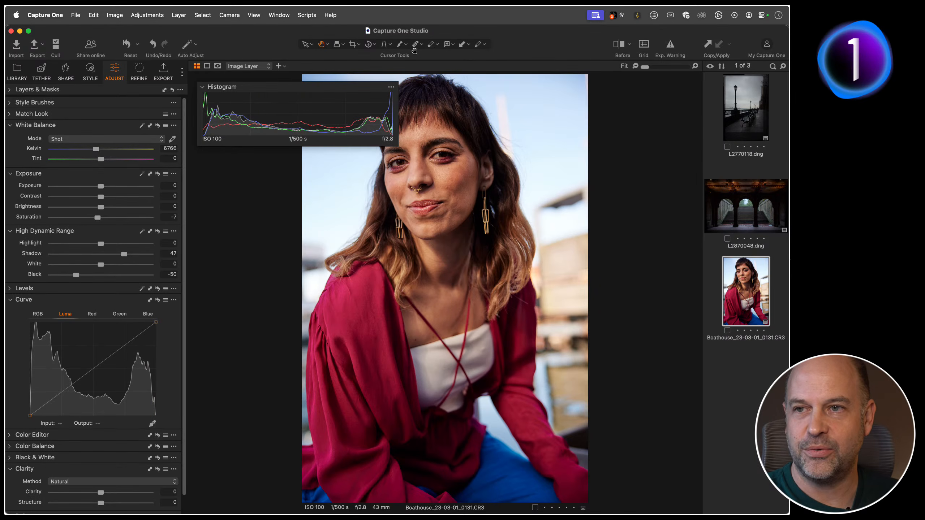
- Inspect the woman's face in the boathouse portrait at 100% magnification and return to the fitted view
left_click(457, 171)
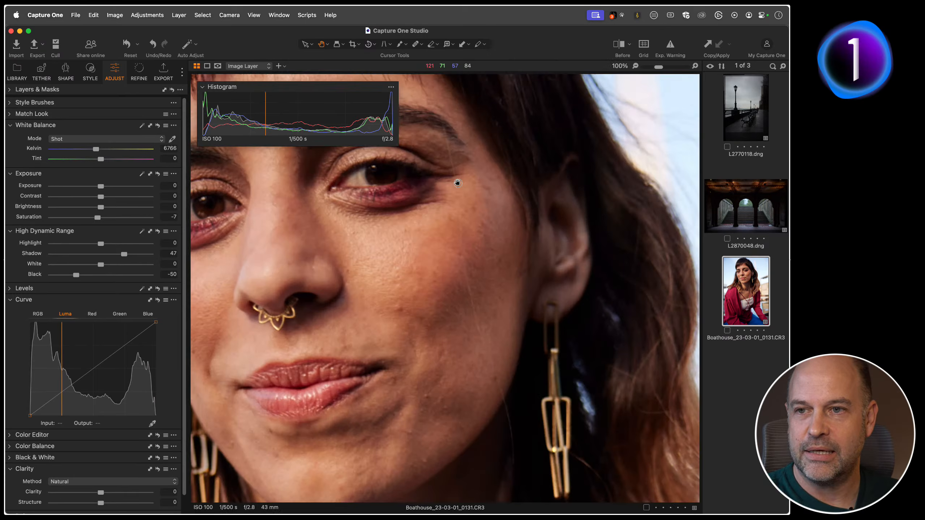
left_click(469, 203)
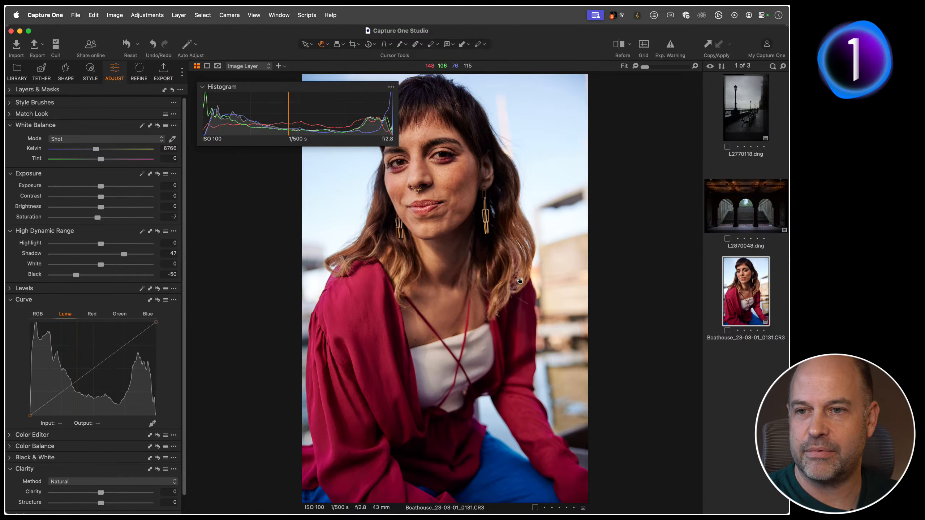
left_click(533, 274)
left_click(536, 266)
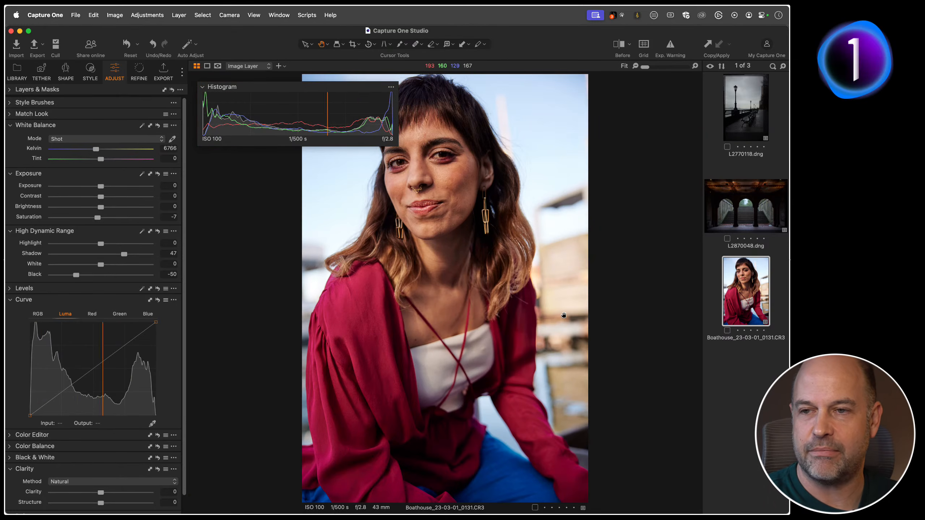
left_click(112, 15)
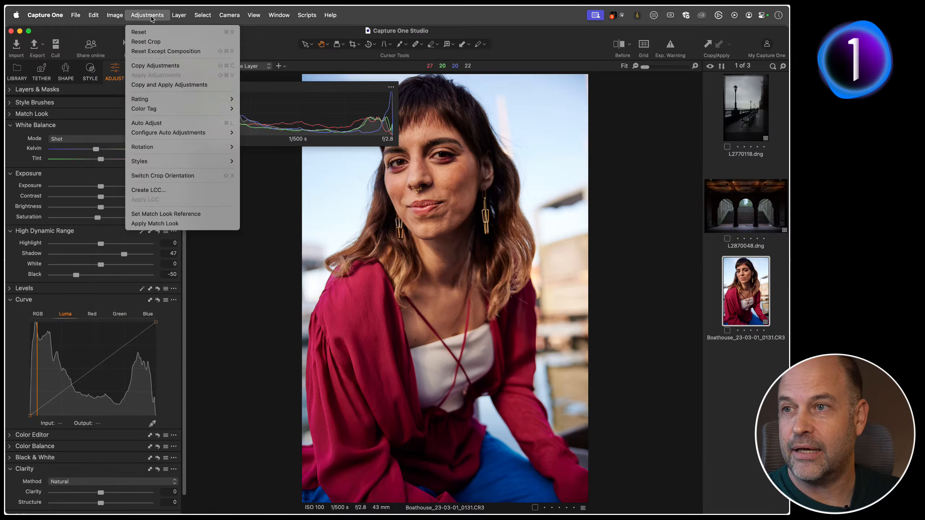
mouse_move(250, 19)
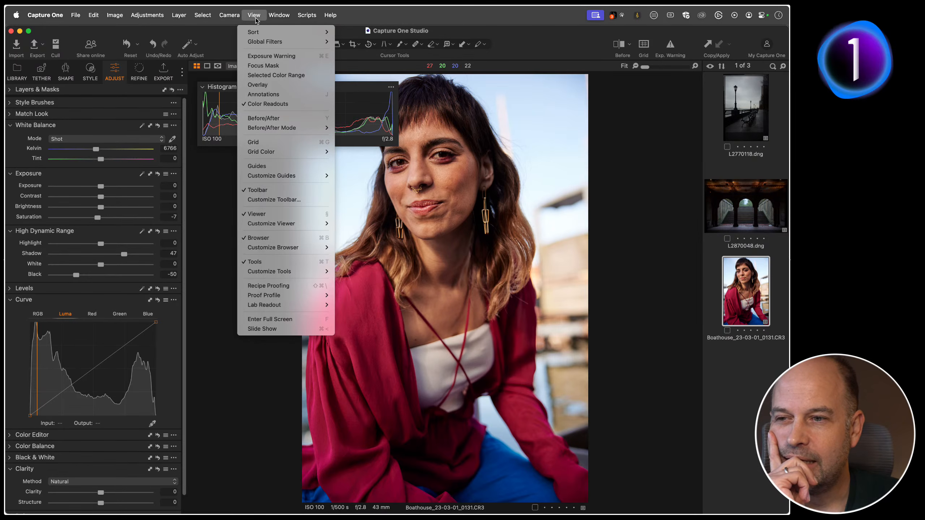
mouse_move(114, 23)
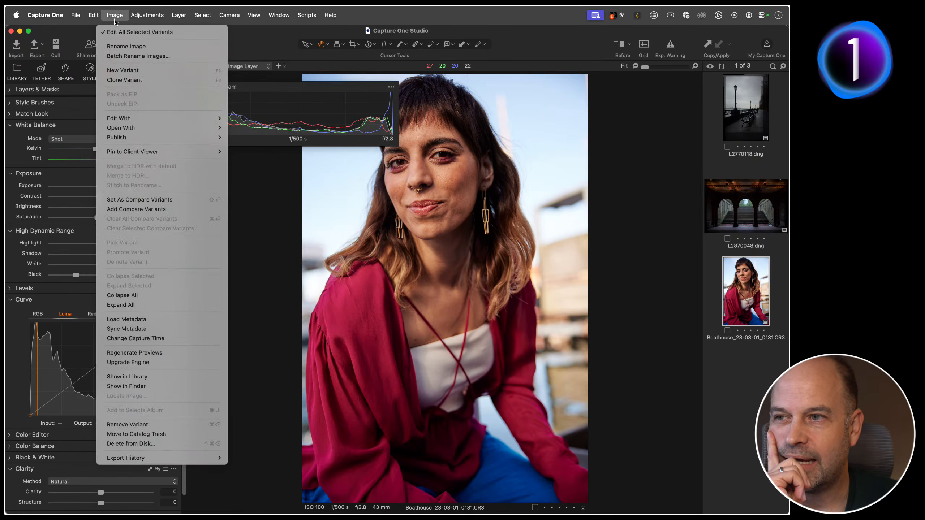
left_click(113, 18)
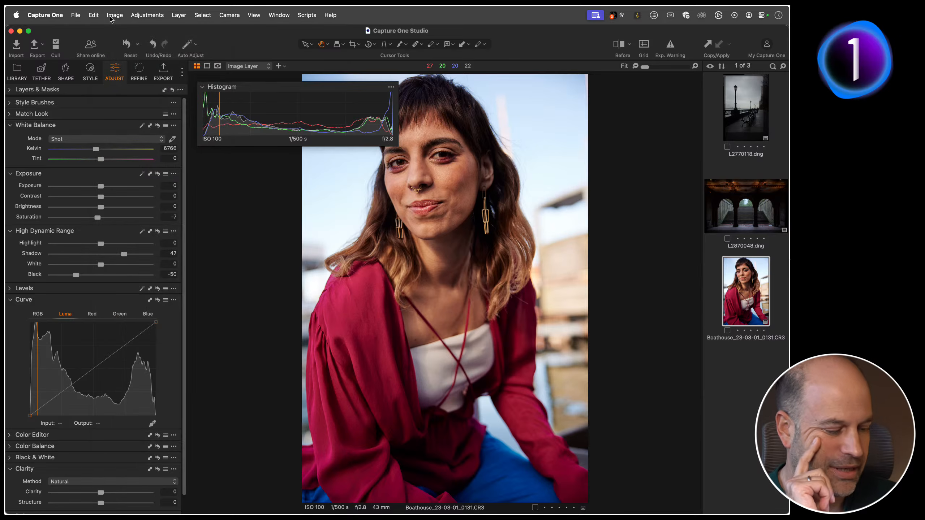
- Toggle the boathouse portrait repeatedly between 100% magnification and the whole photo fitted to the viewer
key("period")
key("period")
key("period")
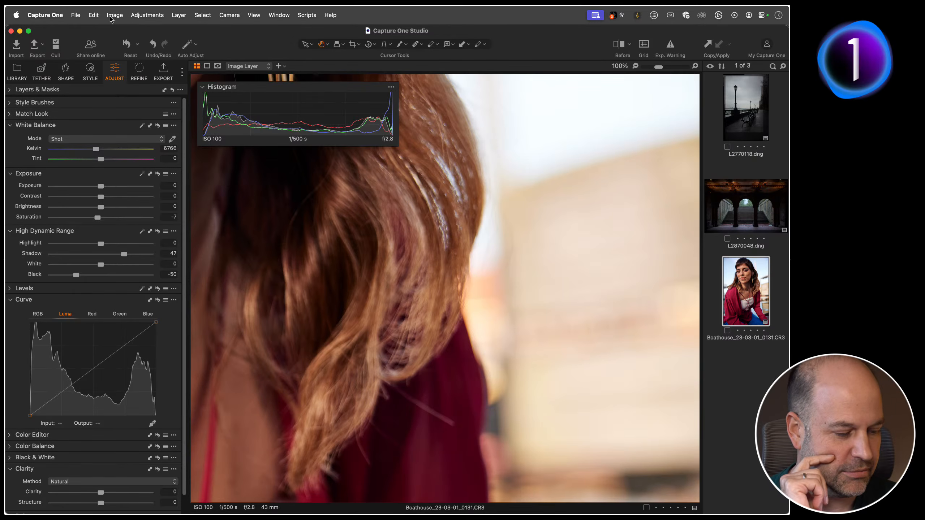
key("period")
key("period")
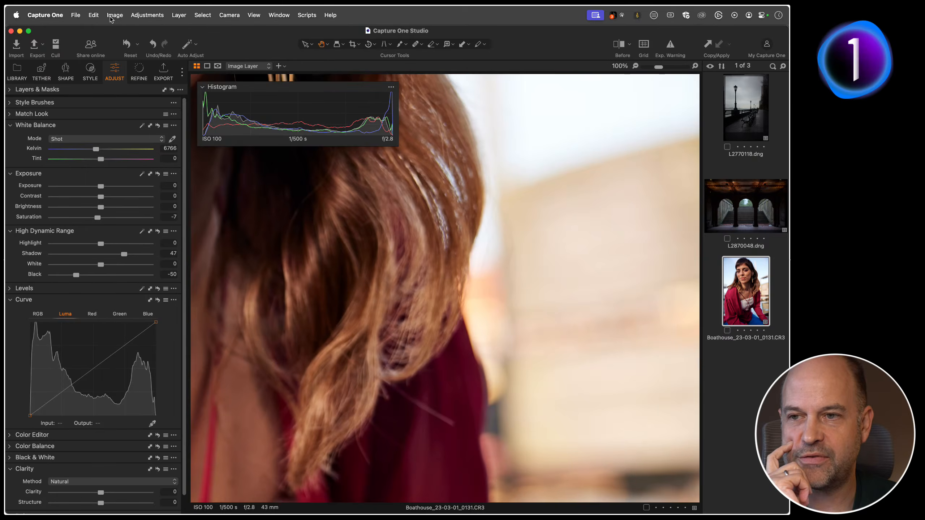
key("period")
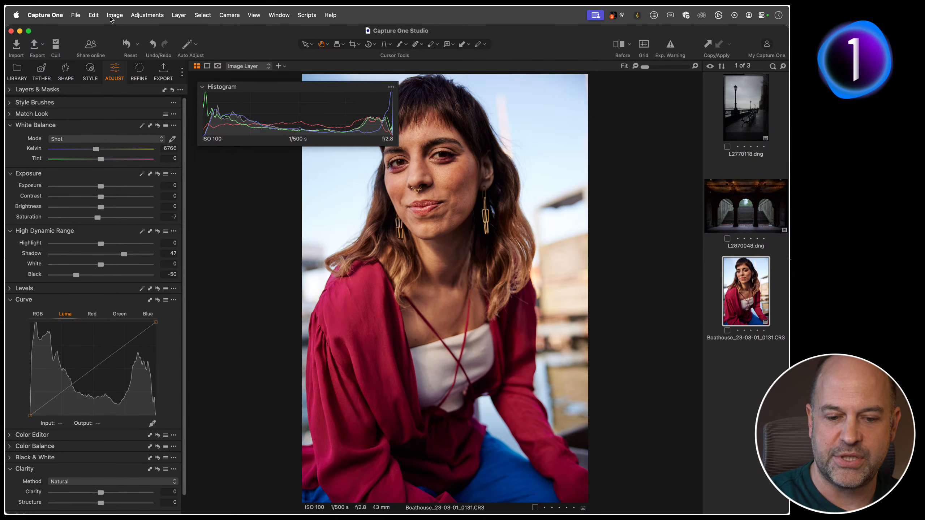
- Search the help for "fit" and show where the viewer's To Fit and 100% zoom commands are found
left_click(330, 15)
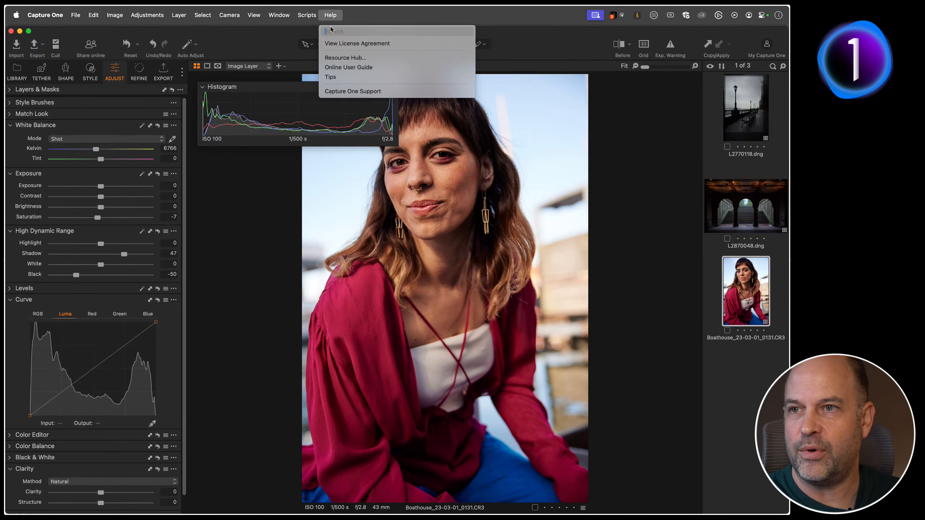
type("fit")
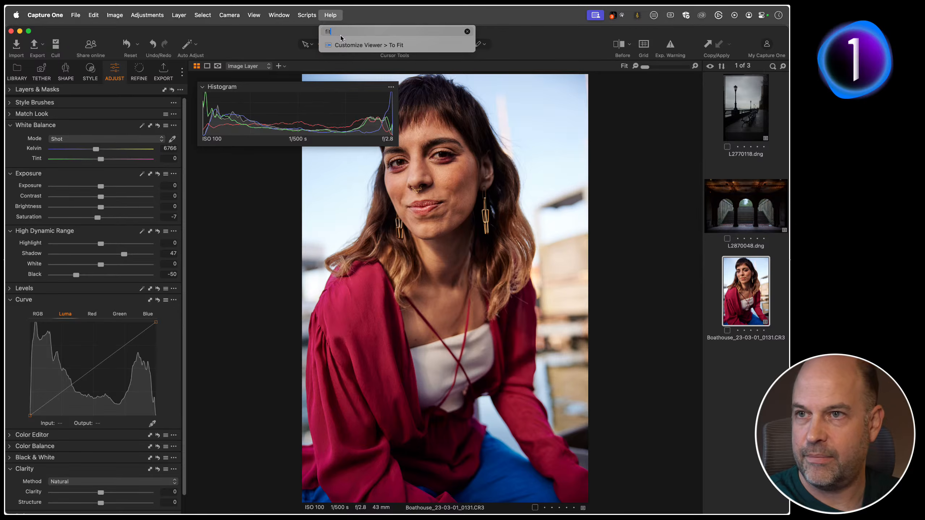
mouse_move(376, 55)
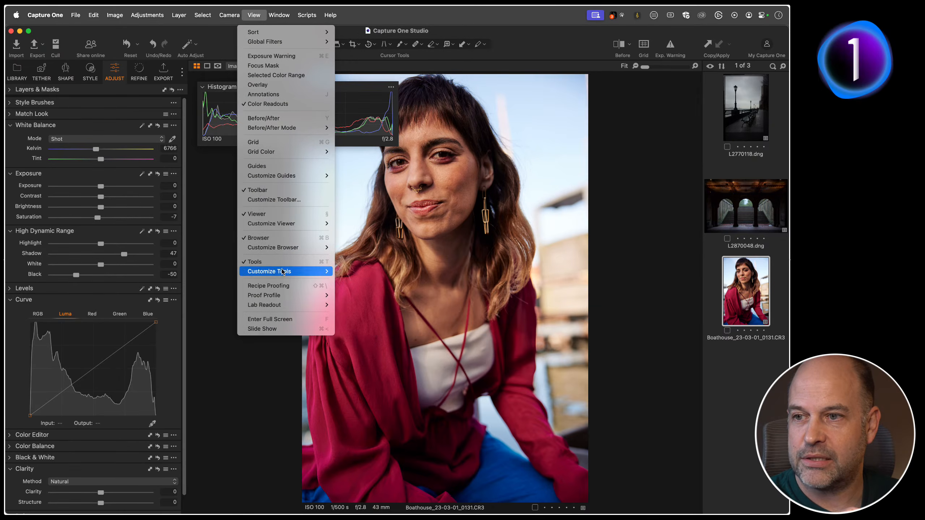
mouse_move(294, 223)
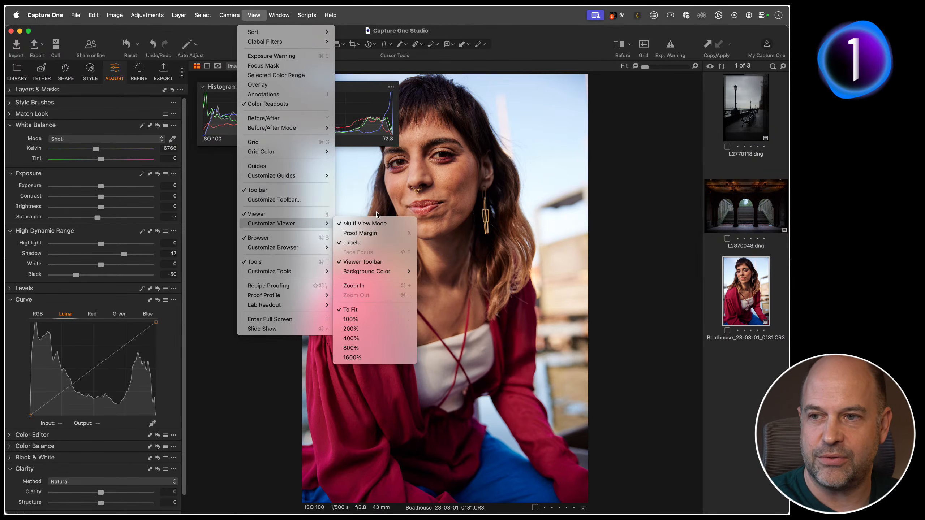
left_click(241, 393)
- Demonstrate the 100% and To Fit zoom commands twice on the portrait, ending with the whole photo fitted
key("period")
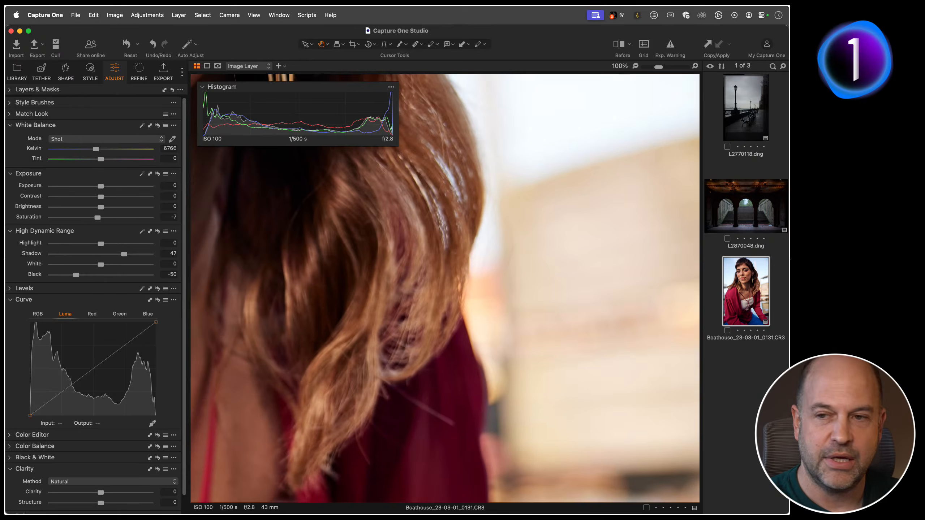
key("comma")
key("period")
key("comma")
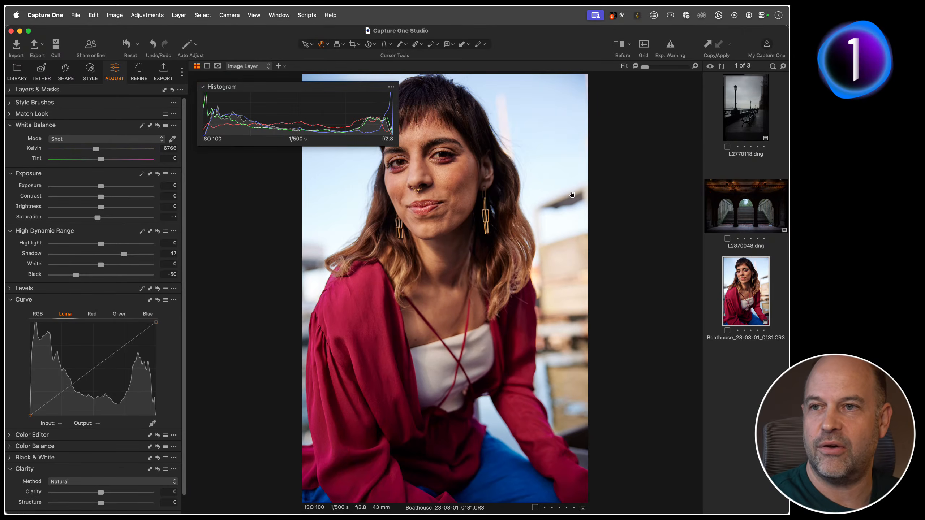
- Zoom in on the woman's face, pan across the enlarged portrait, and fit the whole photo back in the viewer
double_click(455, 223)
left_click_drag(434, 136, 537, 351)
double_click(538, 333)
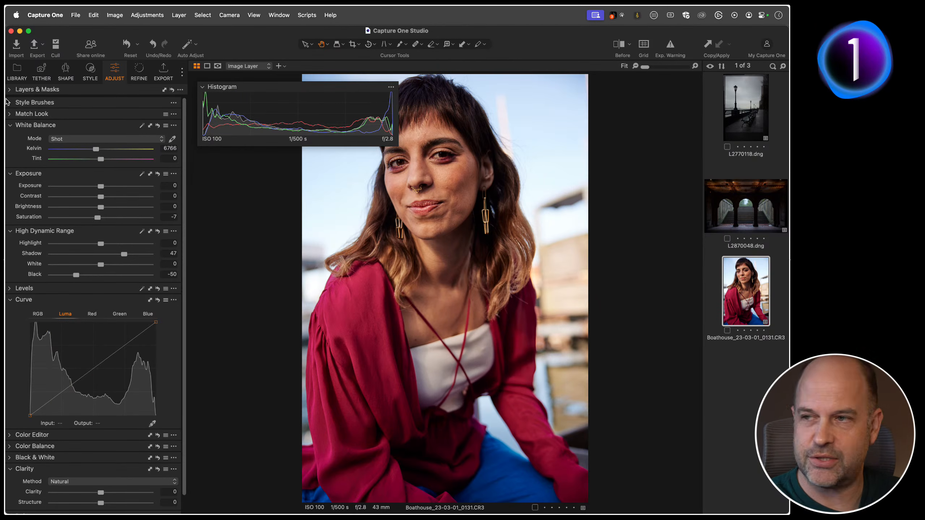
- Open the interior image The Retreats0037 1_HDR.dng from the HL vs Whites collection
left_click(27, 70)
scroll(108, 361, "down", 5)
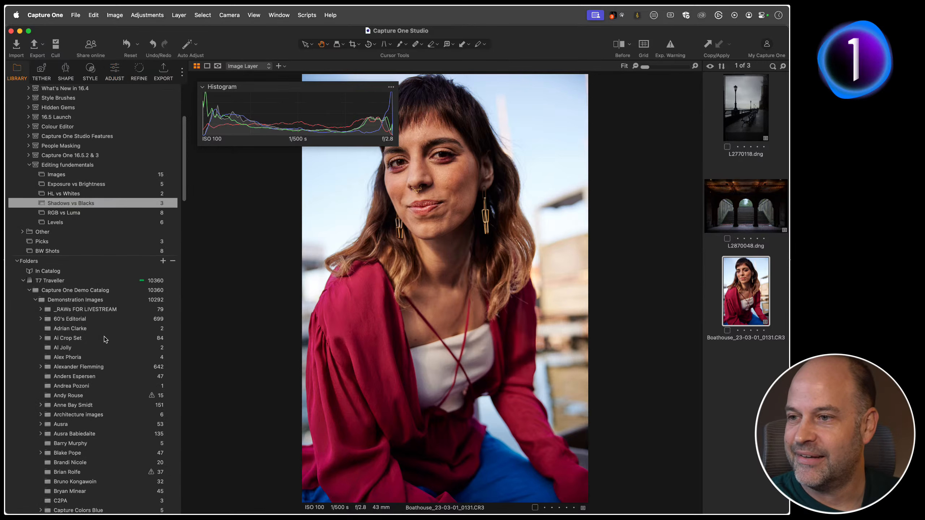
scroll(105, 339, "up", 5)
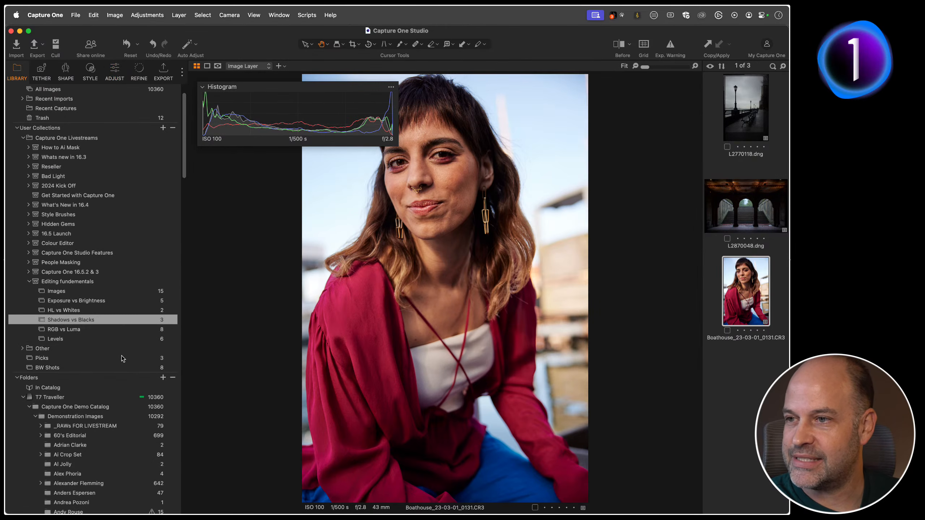
scroll(123, 359, "up", 1)
left_click(132, 325)
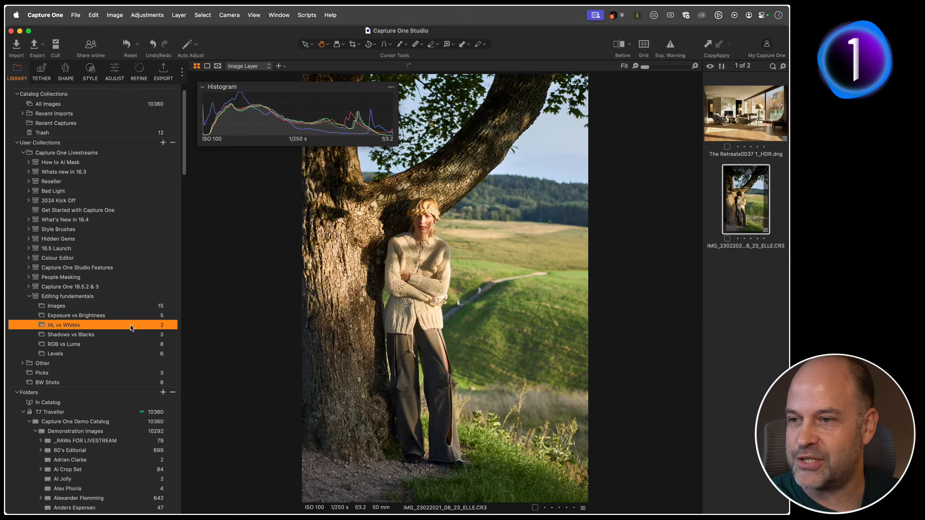
left_click(728, 114)
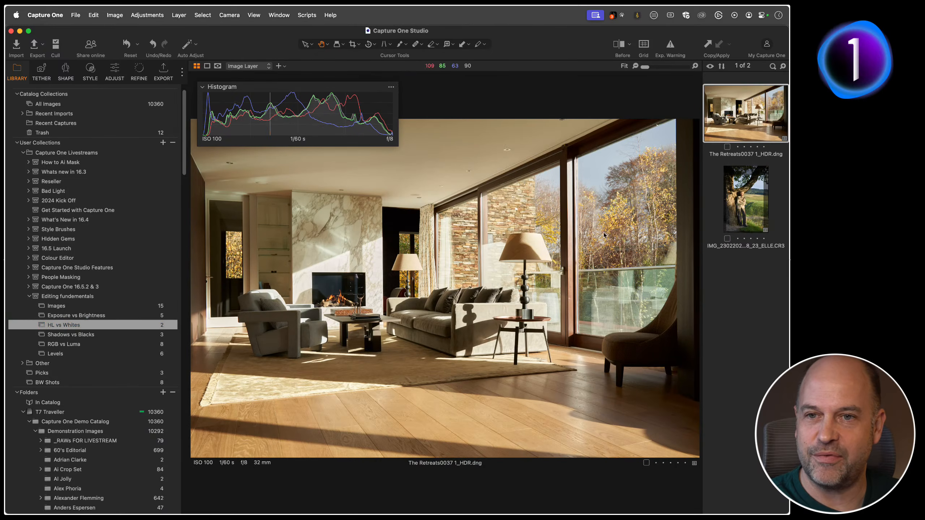
- Float the Color Balance tool over the interior image, show its Highlight wheel and enlarge the tool
left_click(108, 74)
left_click(10, 469)
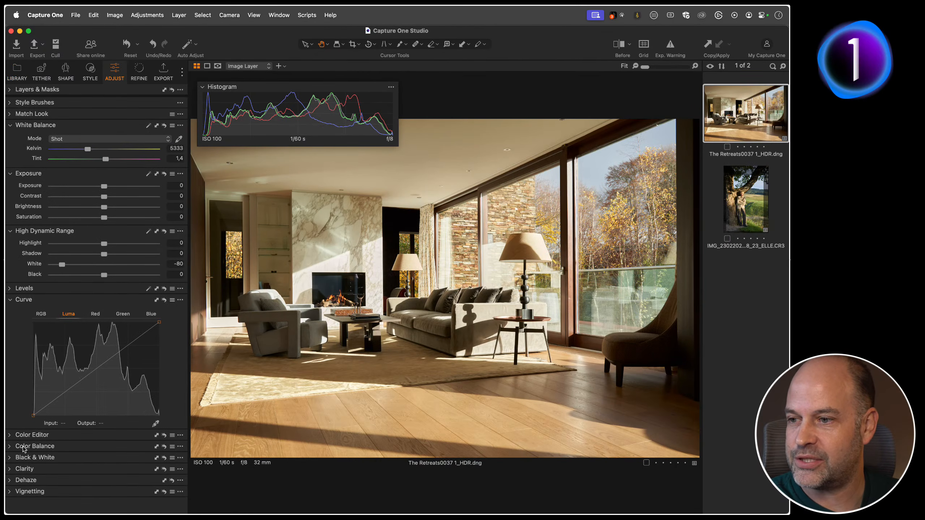
left_click_drag(26, 446, 293, 309)
left_click(288, 341)
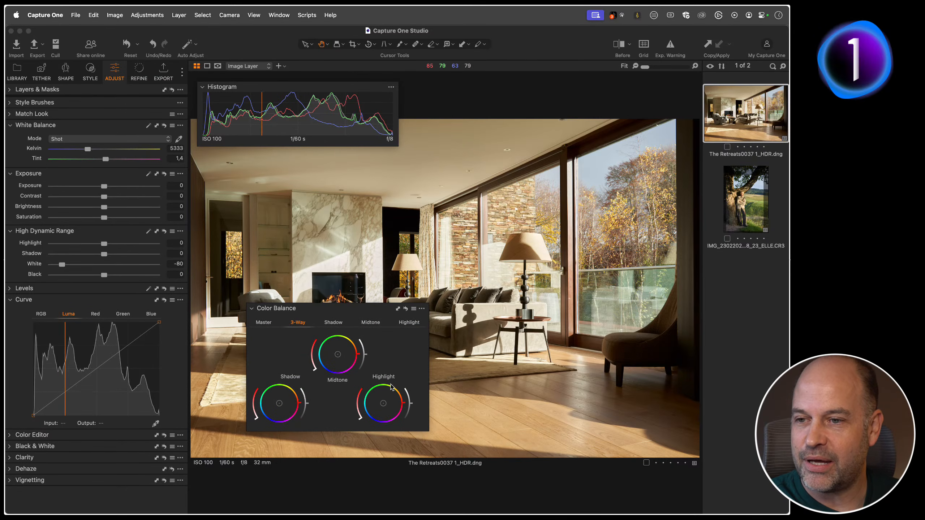
left_click(404, 323)
left_click_drag(429, 431, 444, 462)
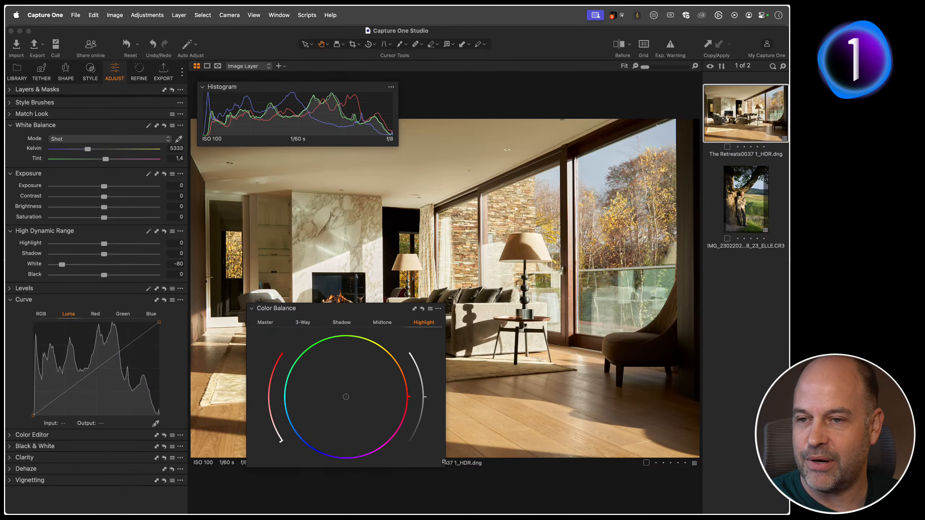
- Reset the interior image's High Dynamic Range adjustments and attach the floating Color Balance tool beneath the Histogram
double_click(359, 254)
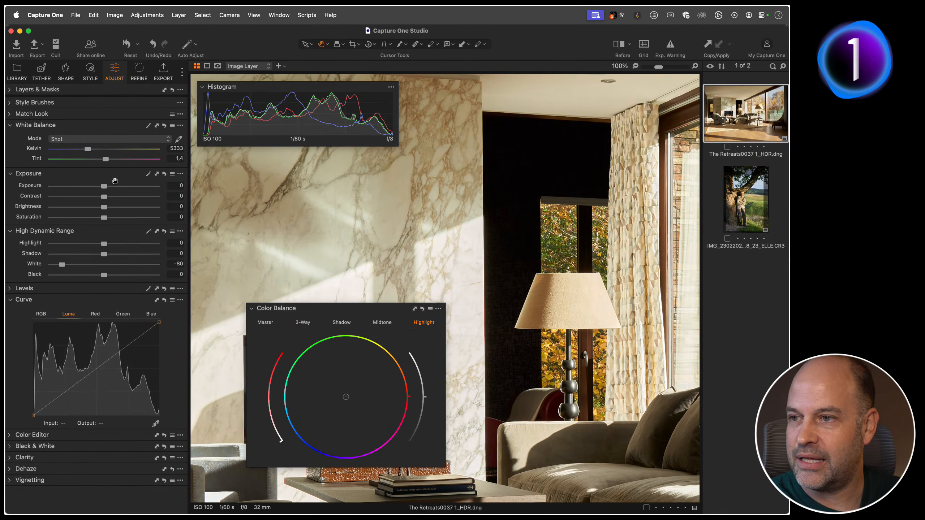
left_click(164, 231)
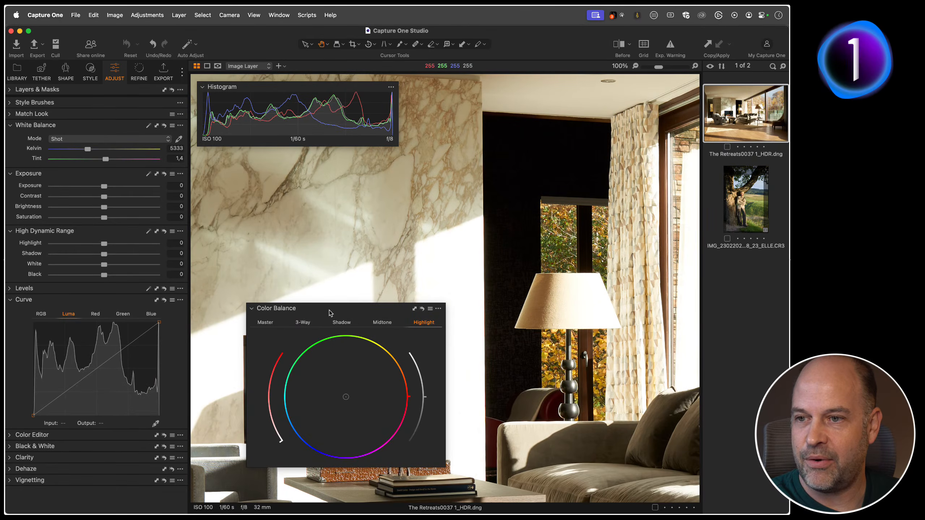
left_click_drag(332, 311, 290, 157)
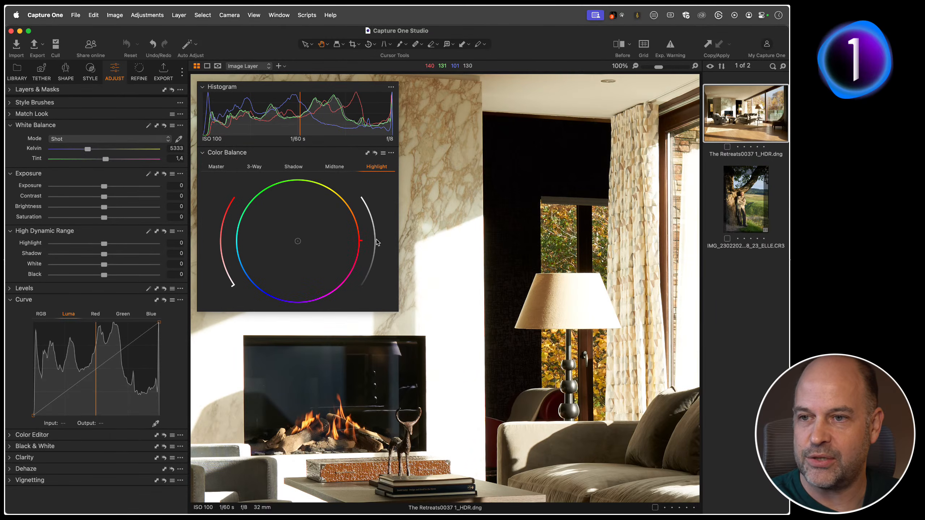
- Try lowering the Color Balance highlight lightness fully and the White slider slightly on the interior, resetting each one
left_click_drag(377, 242, 362, 292)
double_click(461, 287)
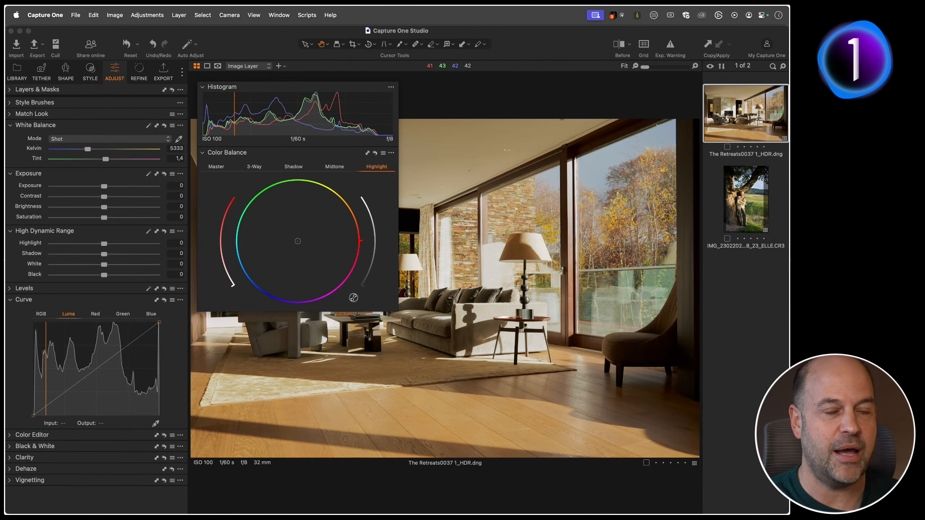
double_click(372, 276)
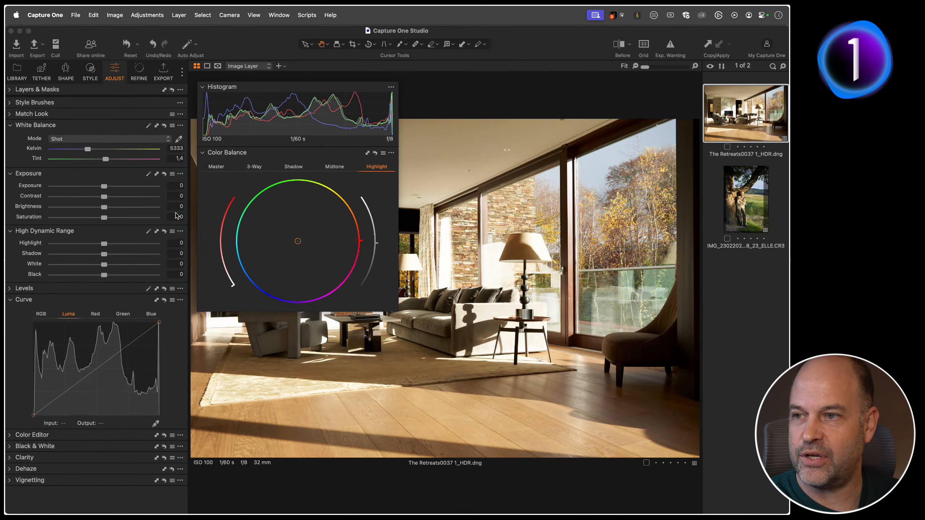
left_click_drag(105, 264, 97, 266)
double_click(96, 265)
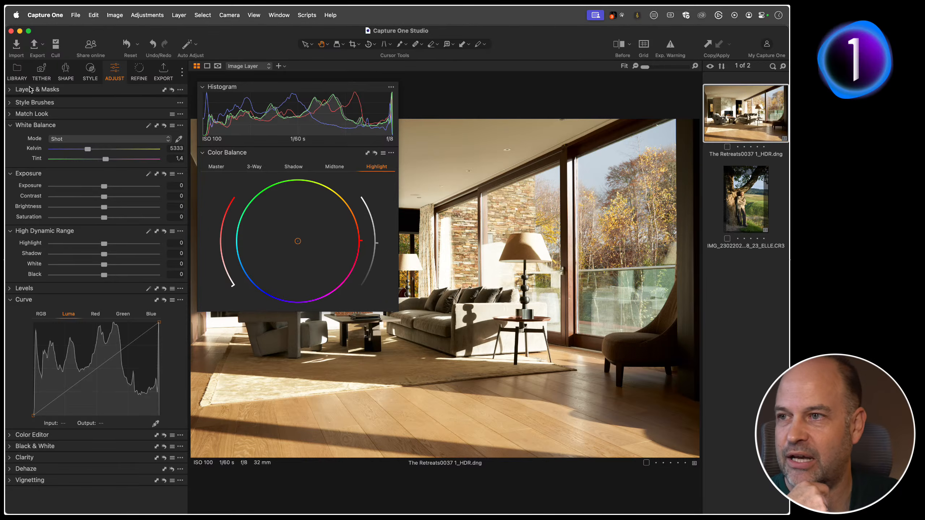
- Open L2770118.dng from the Shadows vs Blacks collection with the Color Balance Shadow wheel showing, clear of the lamppost
left_click(19, 68)
left_click(71, 336)
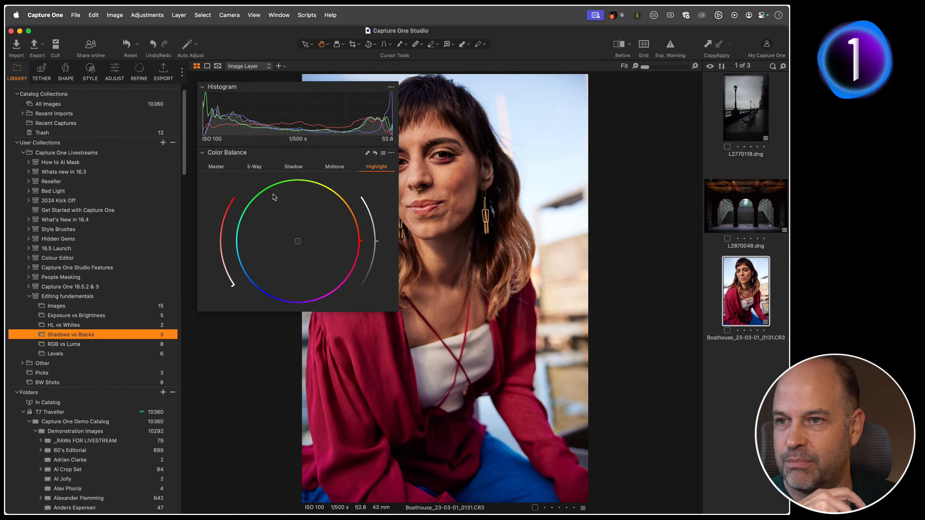
left_click(303, 168)
left_click(750, 109)
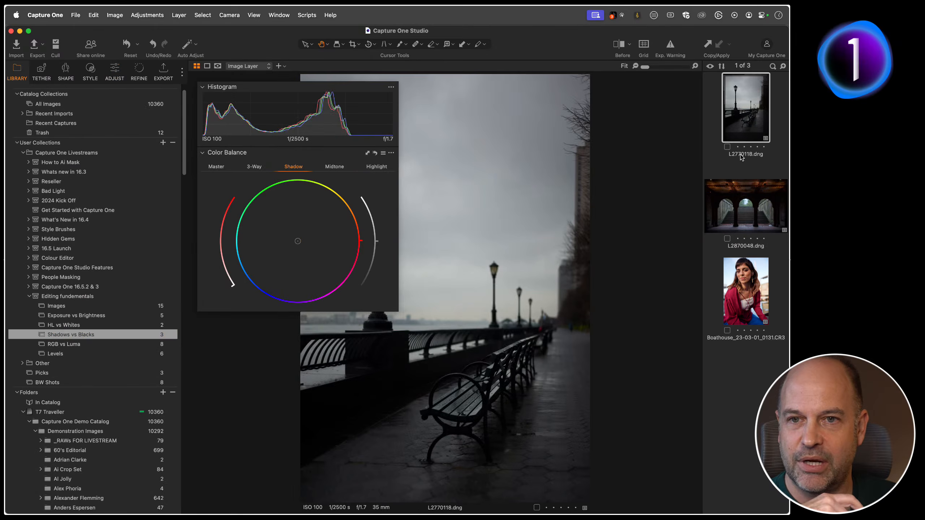
left_click_drag(330, 88, 625, 82)
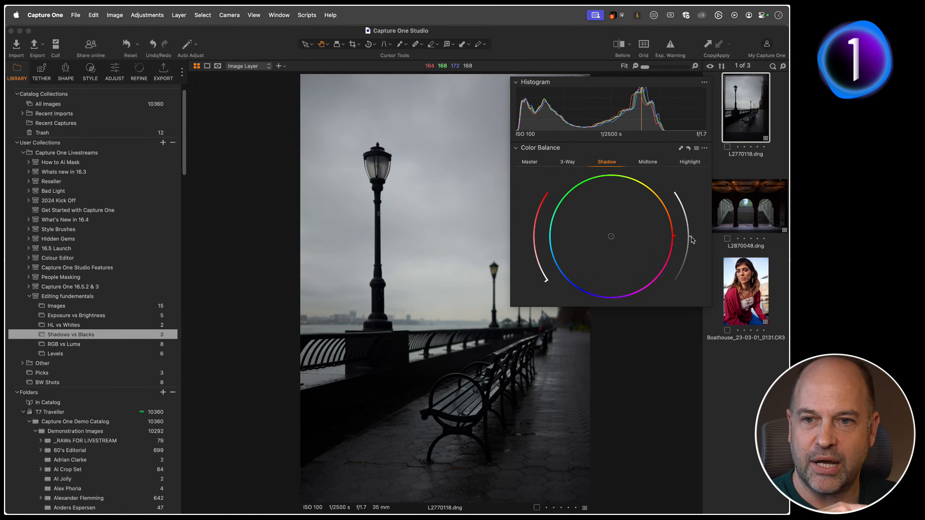
- Raise the Color Balance shadow lightness of the lamppost image to its maximum, and reduce it to a slight lift
left_click_drag(690, 239, 674, 193)
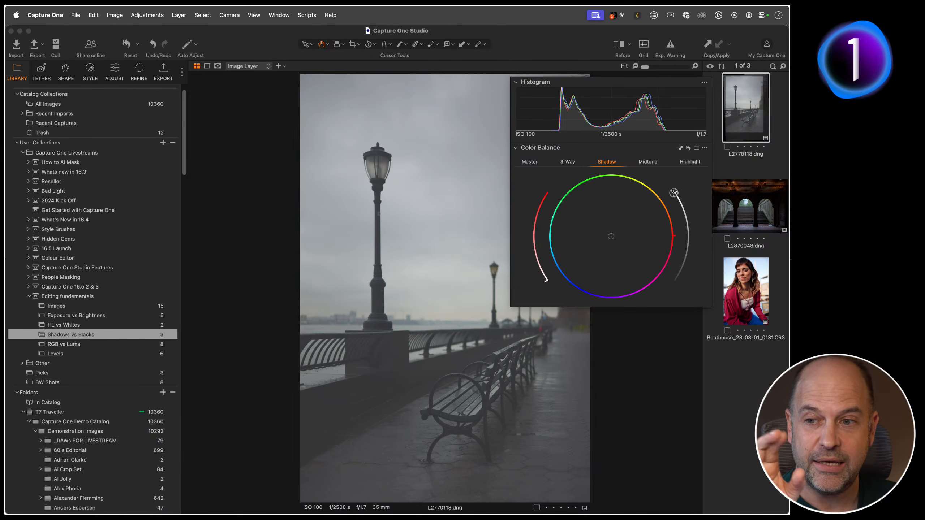
left_click_drag(674, 193, 689, 226)
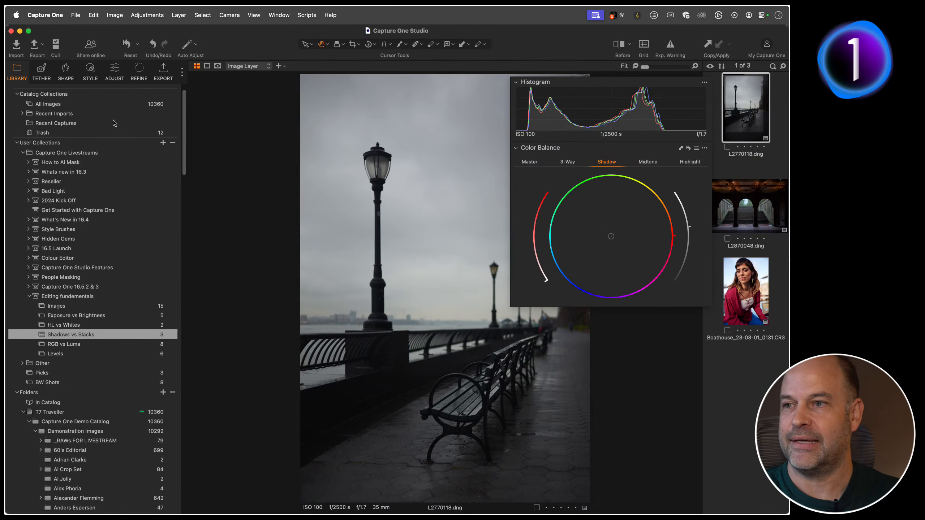
- Open the portrait Boathouse_23-03-01_0131.CR3 with its layers listed and the 3-Way Color Balance wheels showing
left_click(114, 72)
left_click(10, 90)
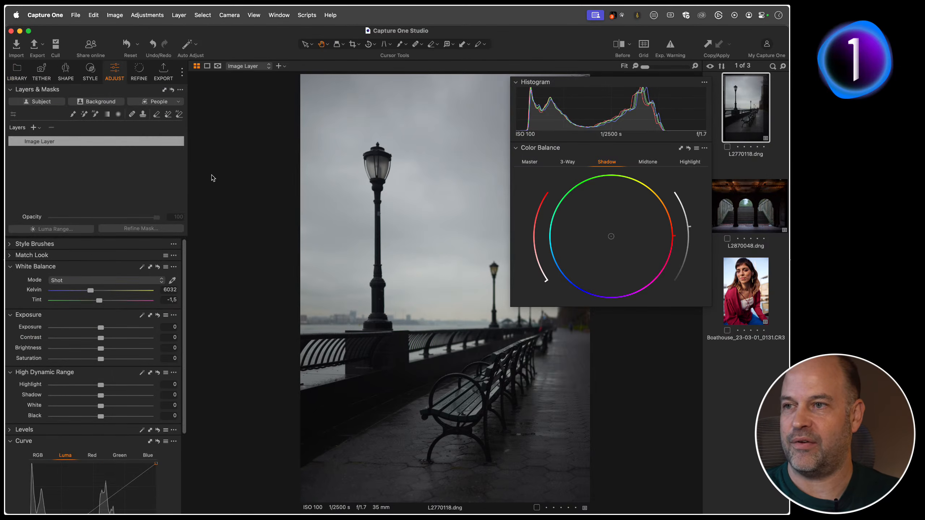
left_click(737, 284)
left_click(523, 164)
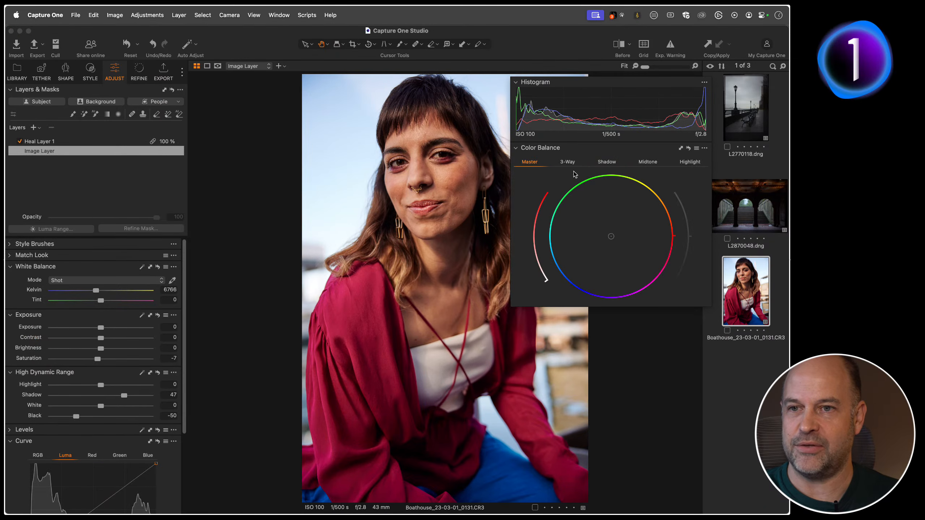
left_click(567, 162)
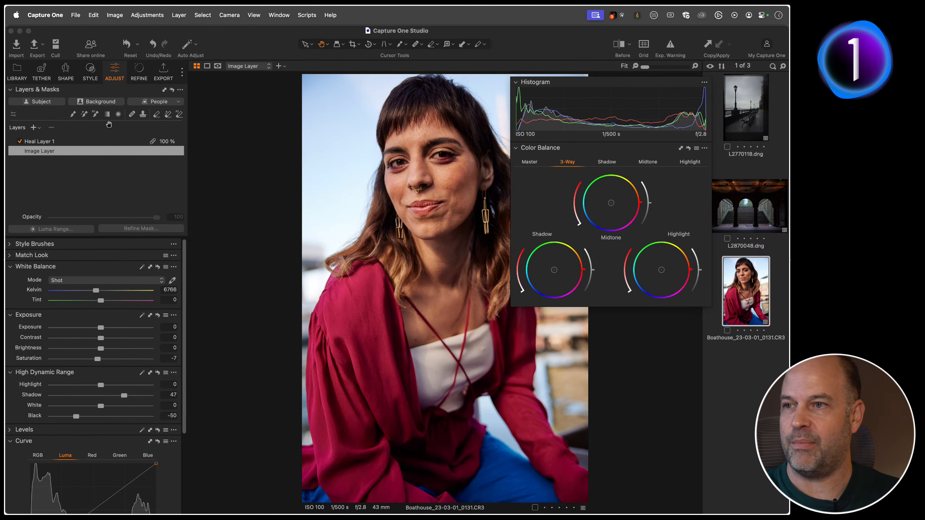
- Add a new filled layer to the portrait and move the floating Color Balance tool clear of the face
left_click(34, 127)
left_click(47, 139)
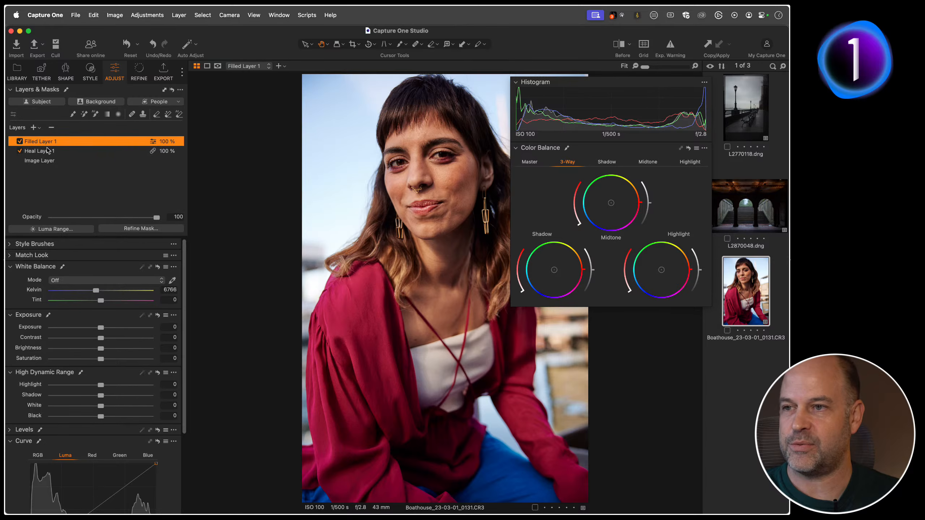
left_click_drag(595, 104, 627, 98)
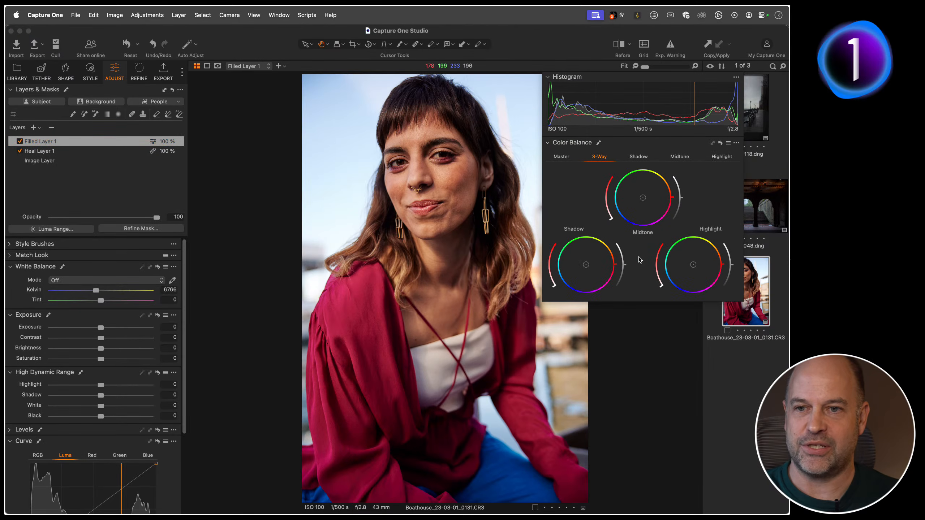
- Try blue-tinted, slightly lifted shadows, slightly reddish midtones and saturation -27 on the filled layer, and delete the layer
left_click_drag(625, 265, 577, 269)
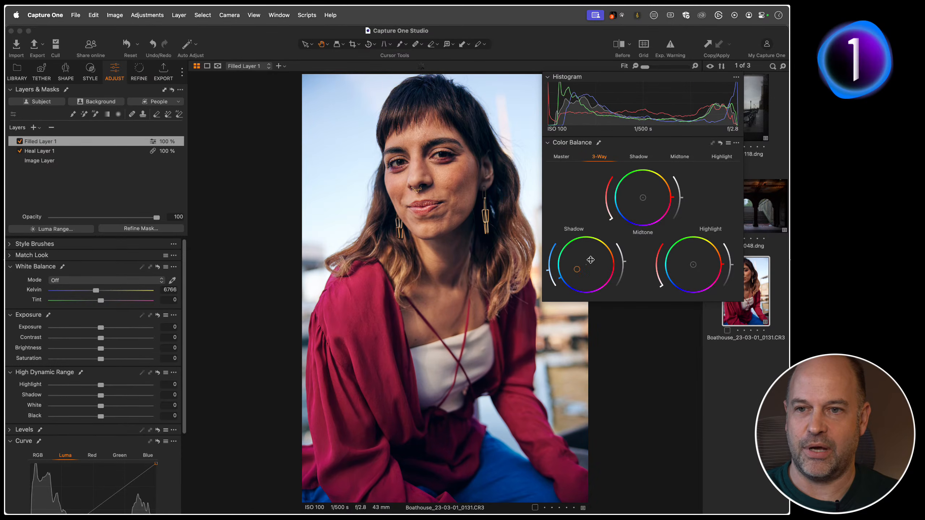
left_click_drag(643, 198, 646, 199)
left_click_drag(101, 360, 87, 361)
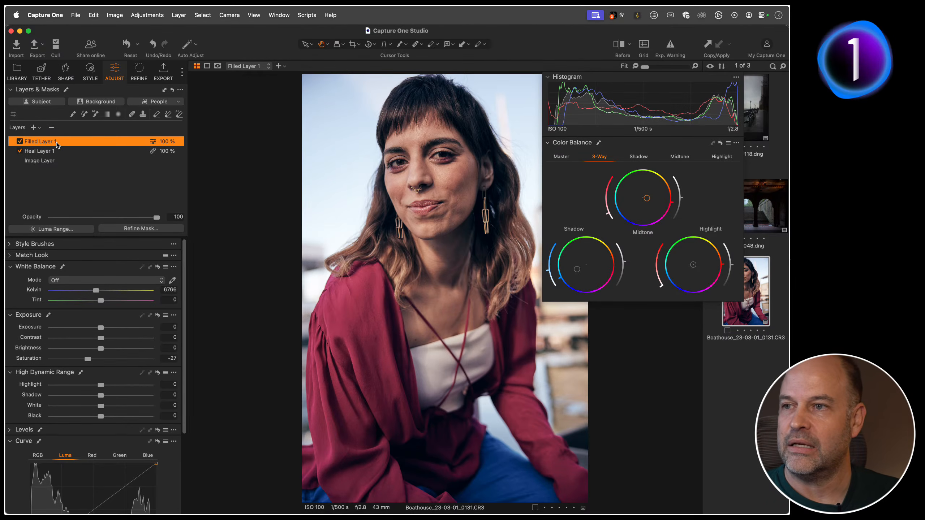
left_click(51, 128)
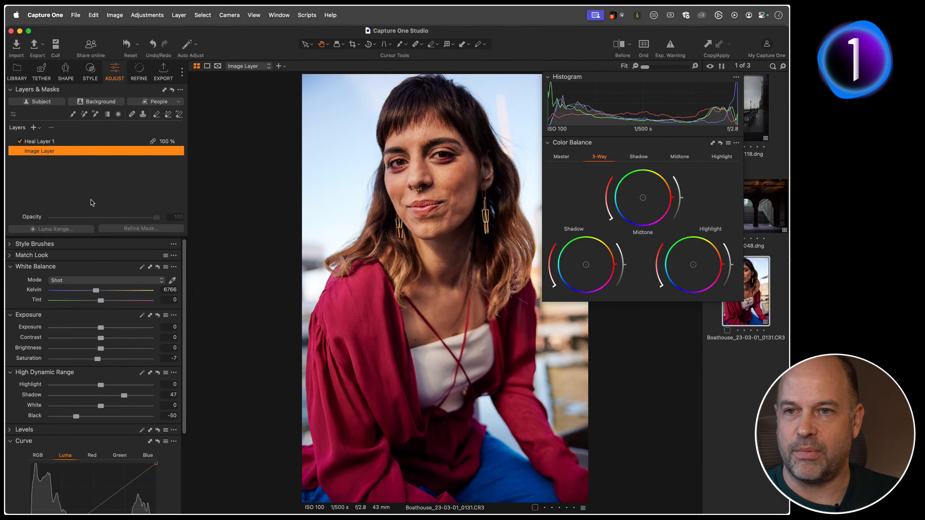
- Return the Color Balance tool to its place below Curve among the adjustment tools and collapse the Curve tool
left_click_drag(620, 81, 271, 87)
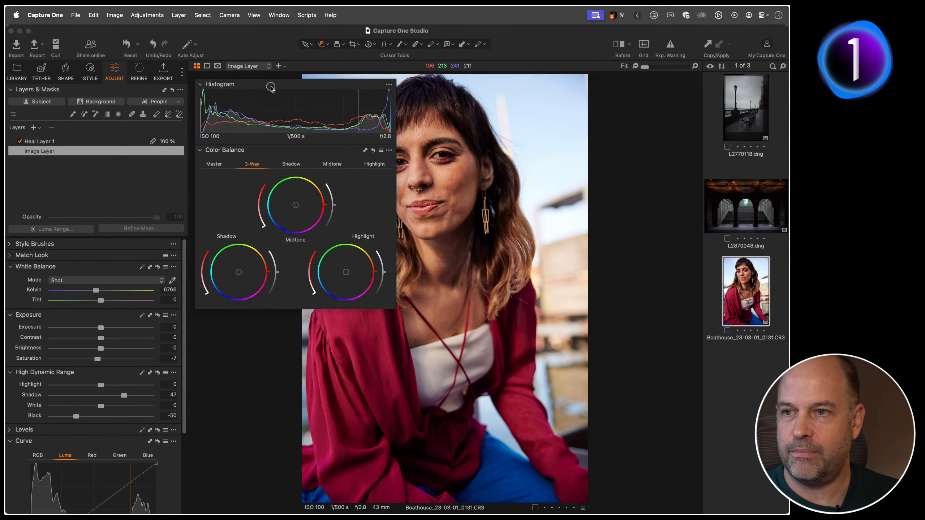
left_click_drag(215, 150, 57, 453)
left_click(204, 172)
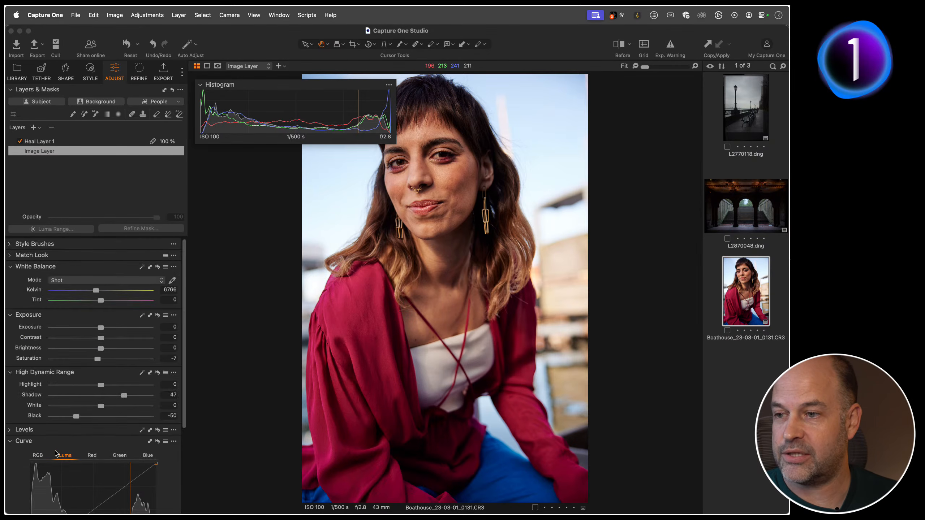
left_click(11, 441)
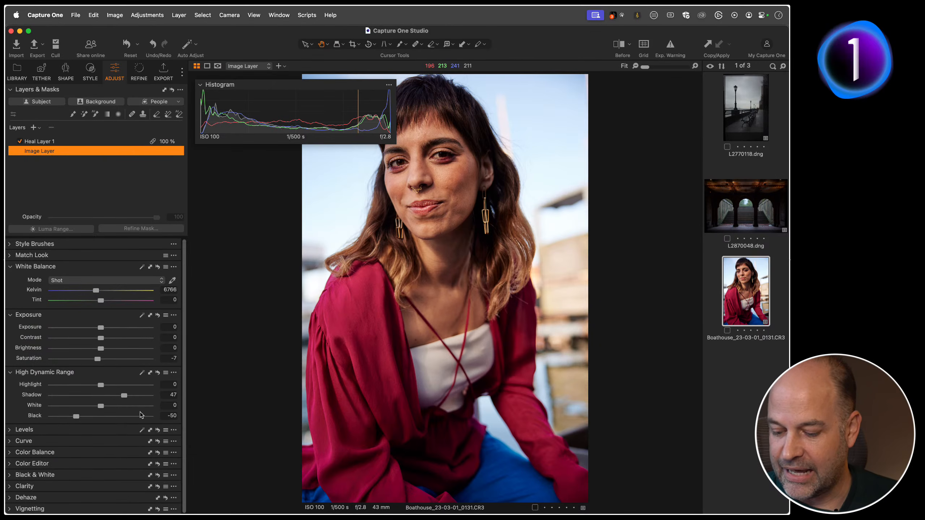
- Open the black-and-white waterfront image _DSC0147.ARW from the Levels collection
left_click(21, 69)
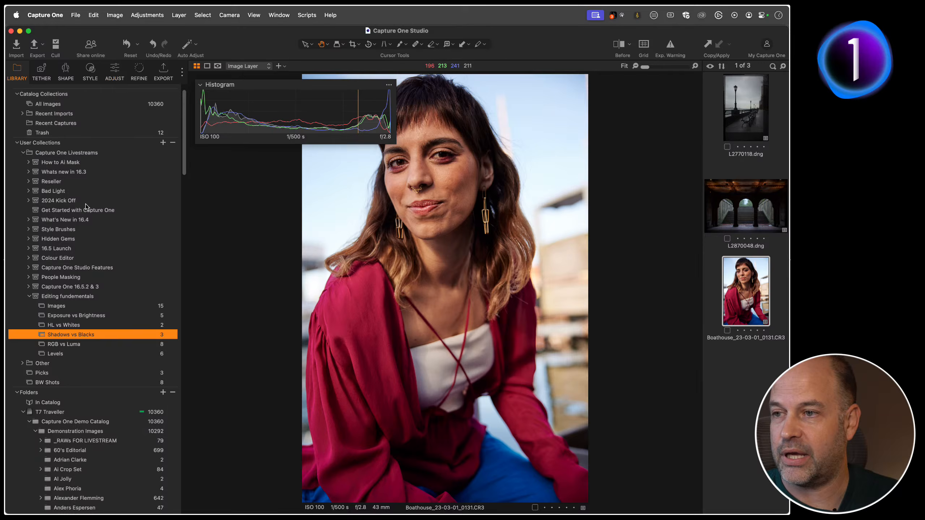
left_click(73, 355)
scroll(721, 182, "up", 3)
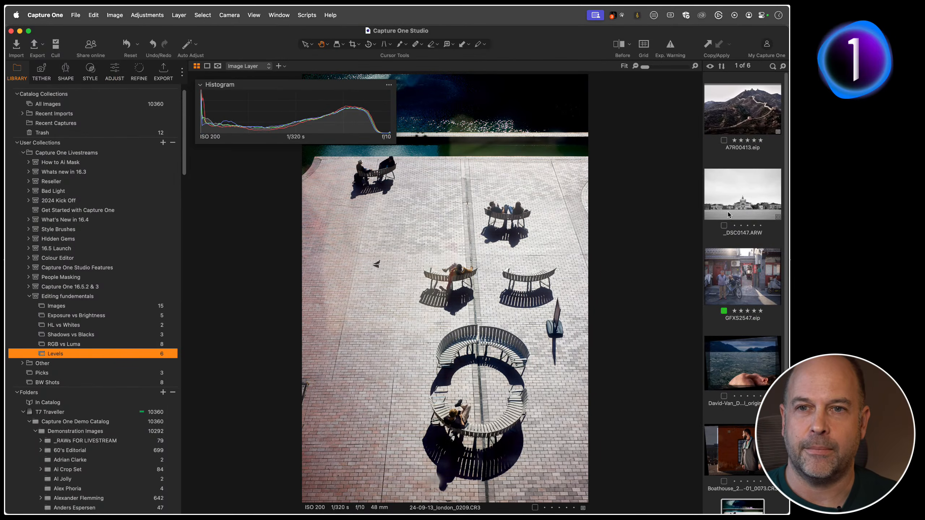
left_click(728, 213)
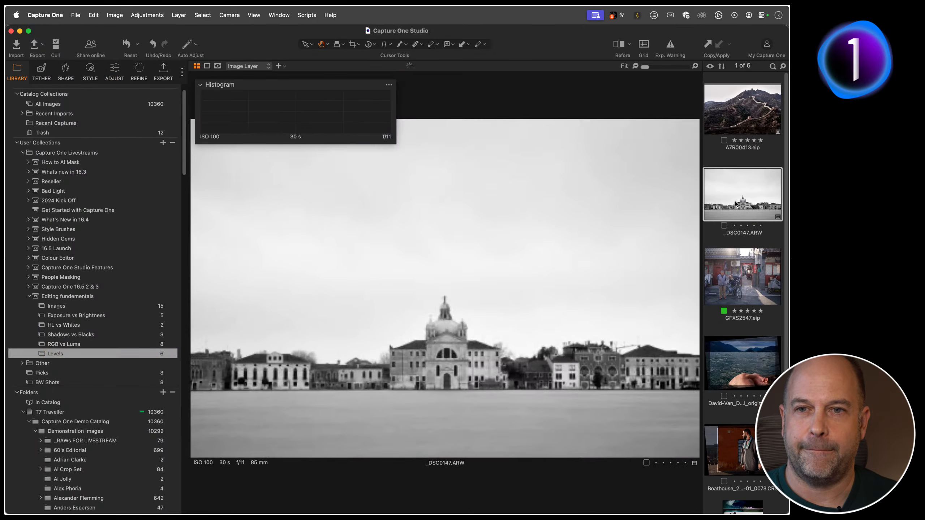
- Expand the Levels tool for _DSC0147.ARW and reset all of the image's adjustments
left_click(122, 72)
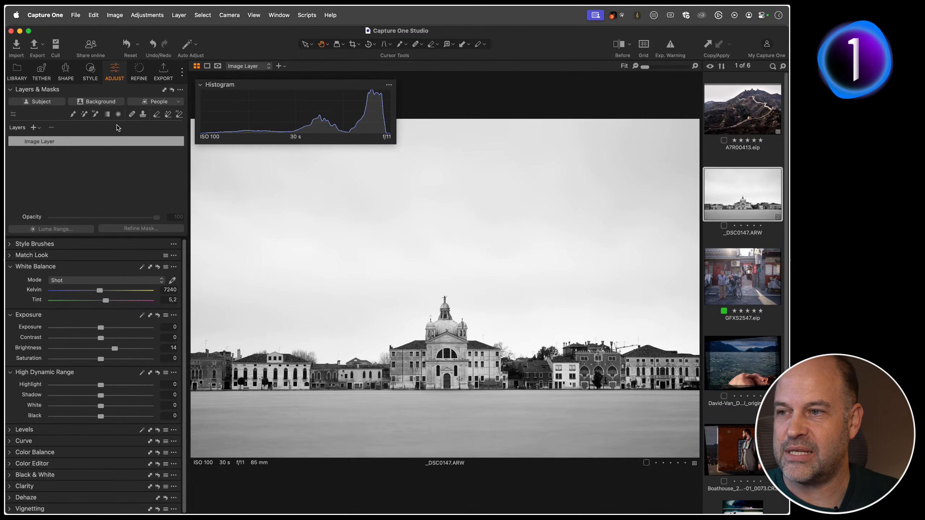
left_click(20, 431)
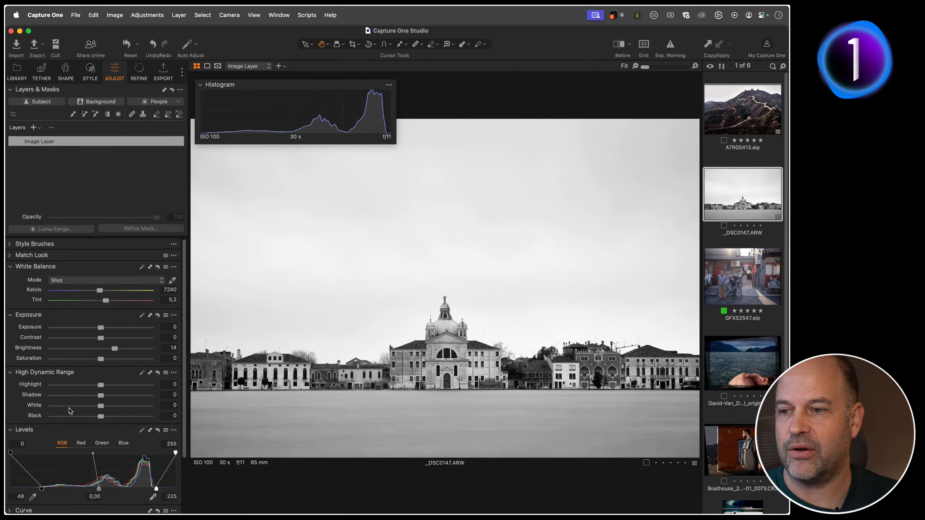
left_click(129, 46)
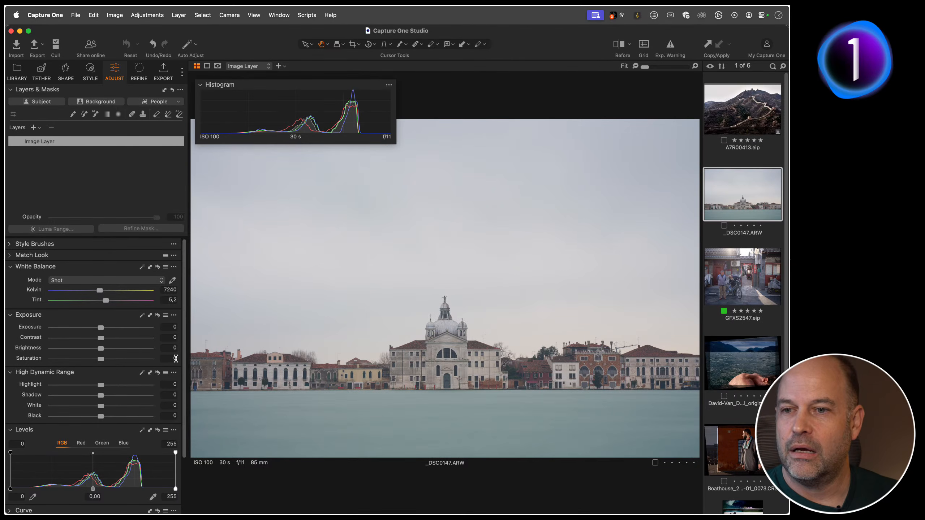
- Detach the Levels tool from the adjustment tools and dock it beneath the floating Histogram
left_click_drag(88, 431, 299, 180)
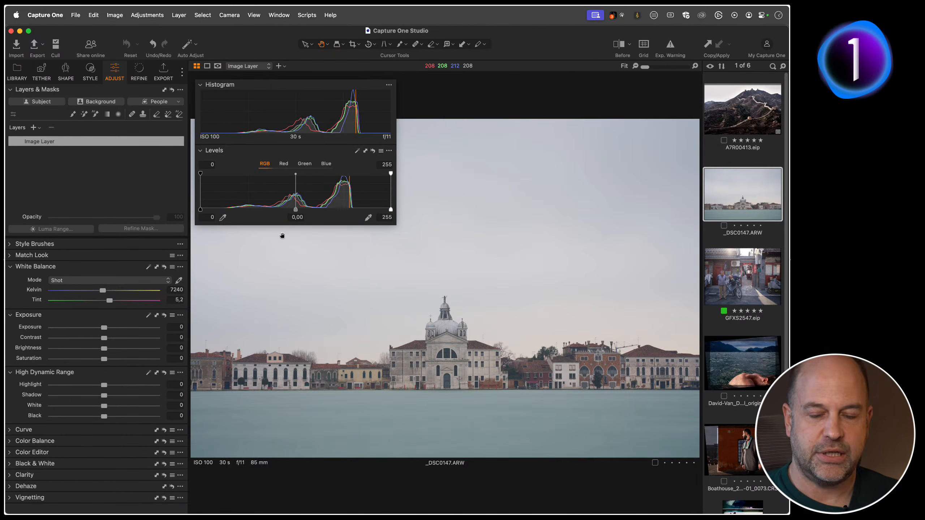
key("F1")
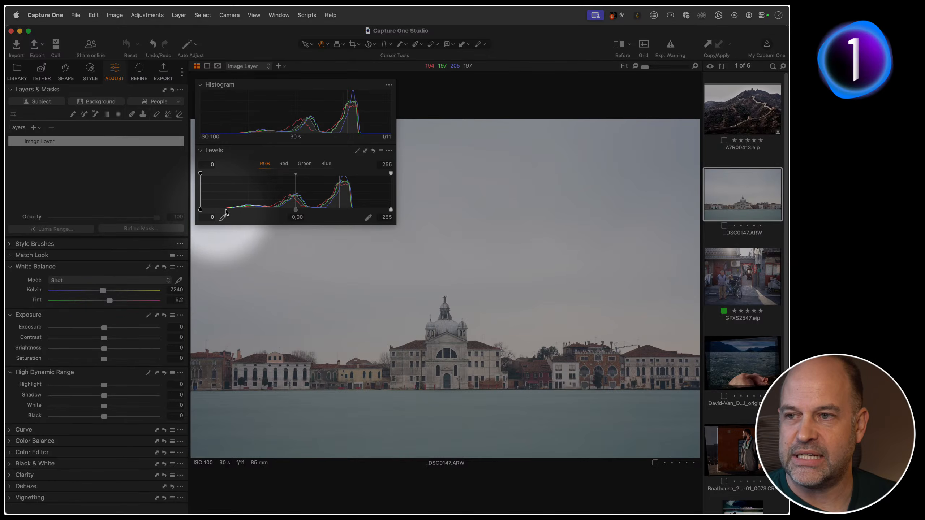
key("F1")
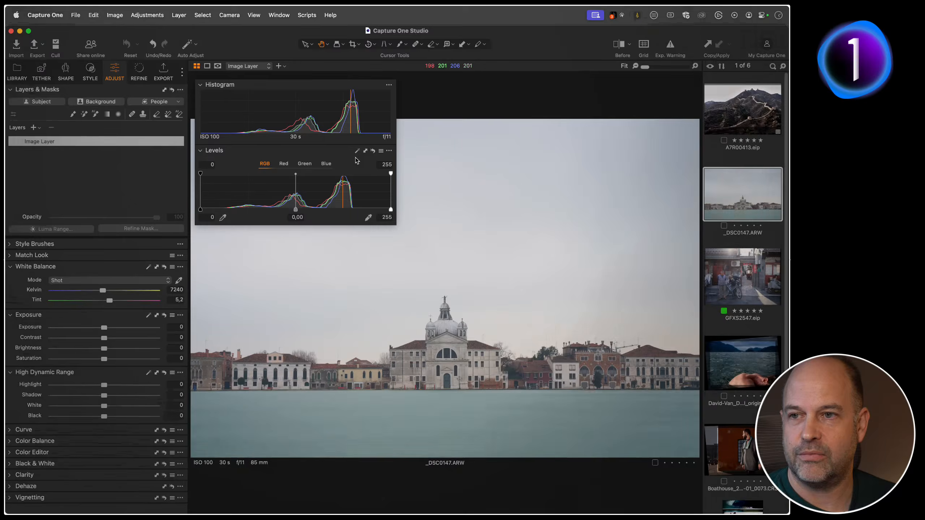
- Auto-adjust the levels, try a black point of 34 and a white point of 220, and restore the automatic levels
left_click(356, 151)
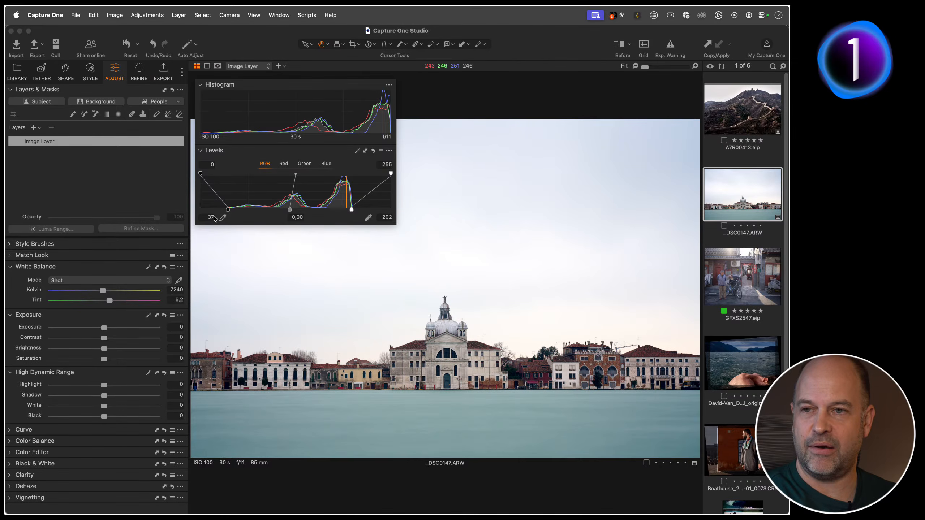
left_click_drag(353, 209, 357, 209)
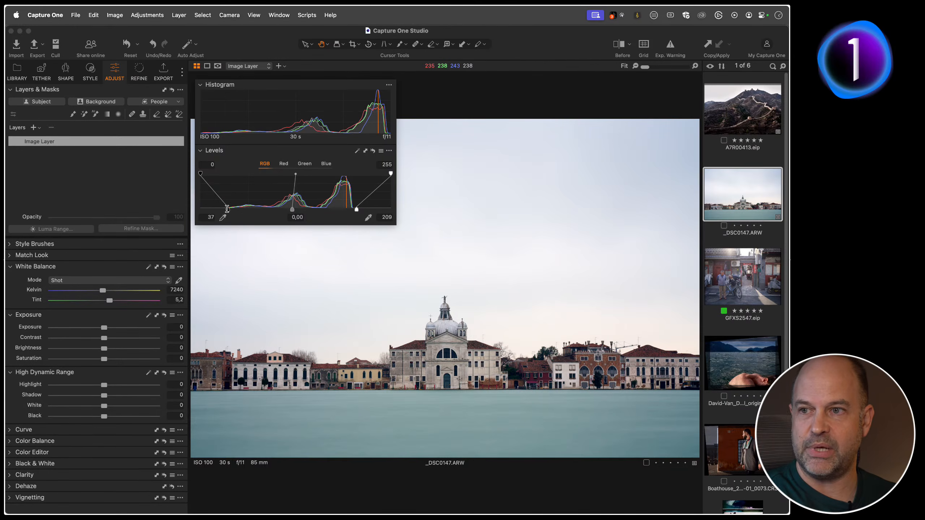
left_click_drag(228, 209, 226, 210)
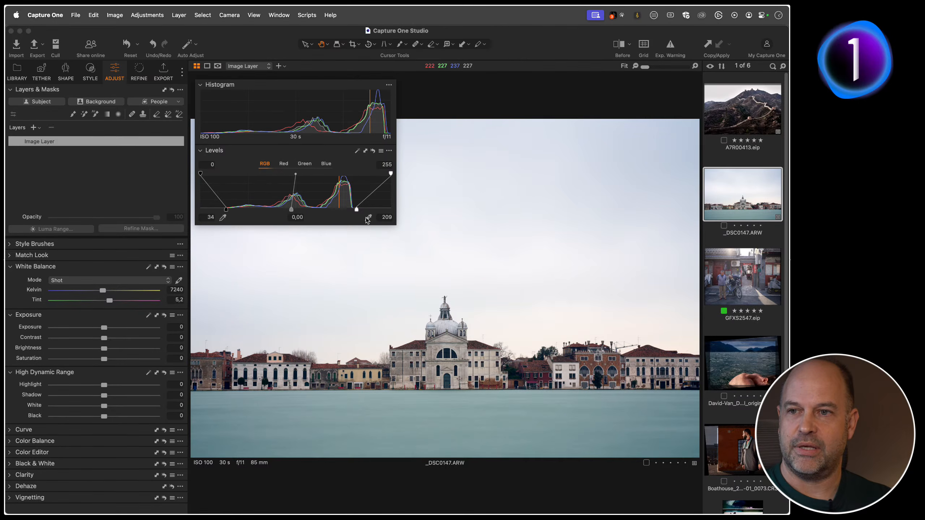
mouse_move(356, 209)
left_mouse_down()
mouse_move(386, 209)
mouse_move(356, 210)
mouse_move(364, 209)
left_mouse_up()
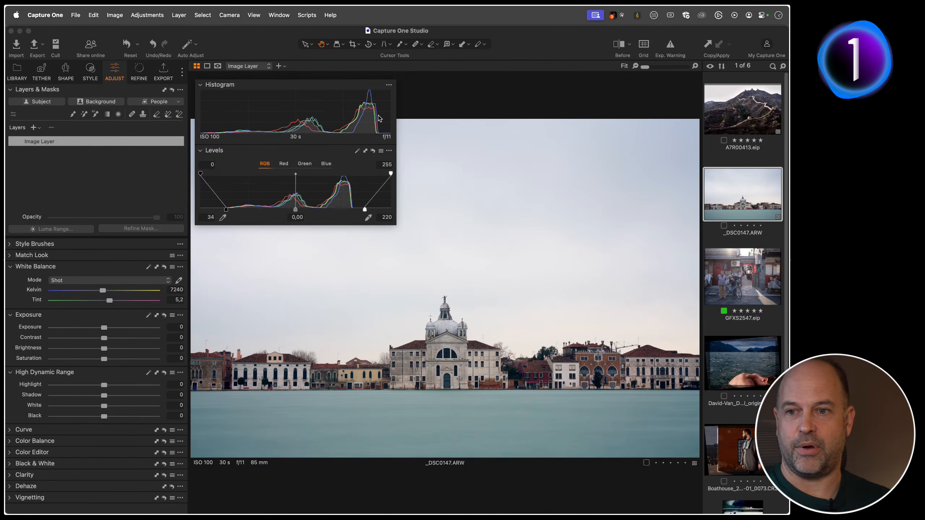
left_click(357, 150)
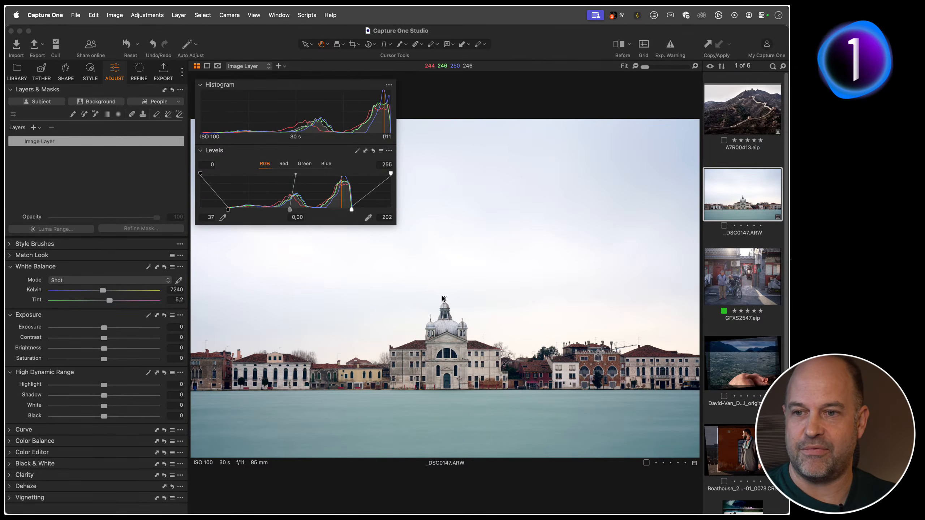
- Hide the image browser and compare the waterfront image before and after in a full-screen split view
key("super+b")
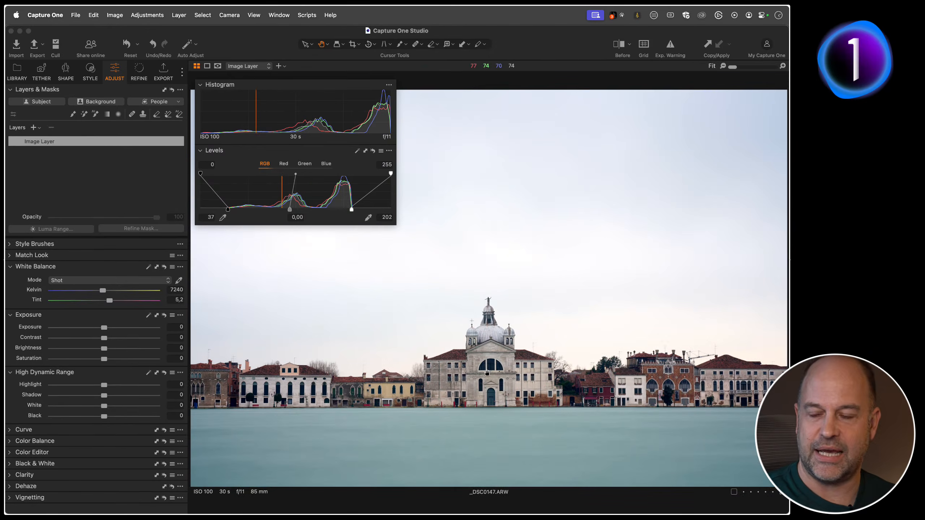
key("f")
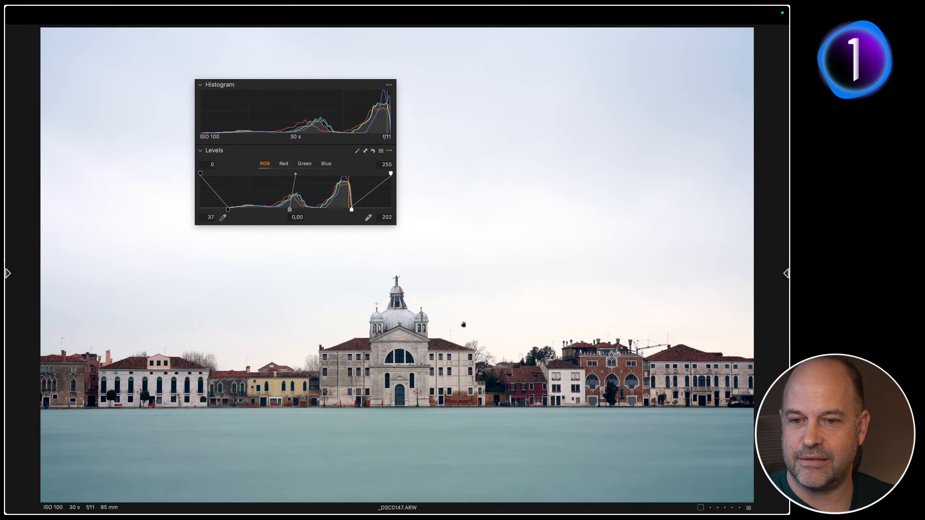
key("y")
left_click_drag(397, 265, 262, 303)
key("y")
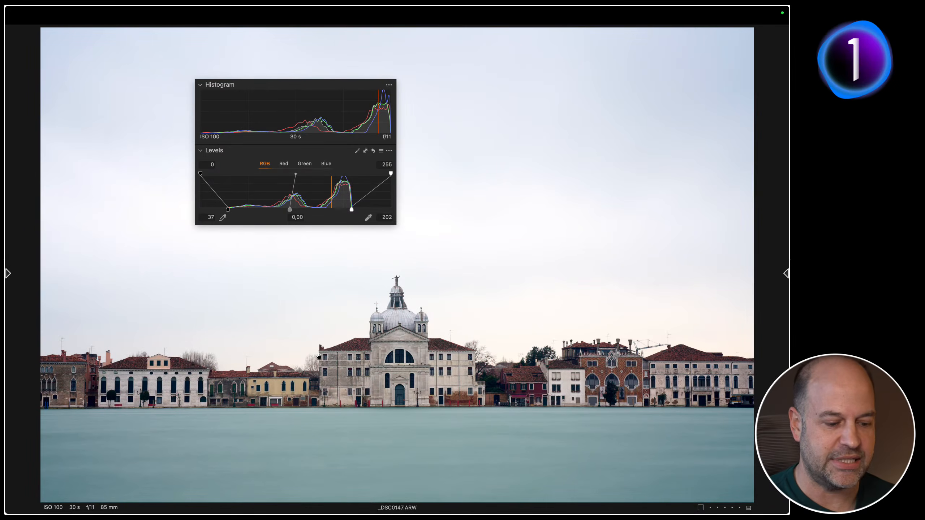
key("f")
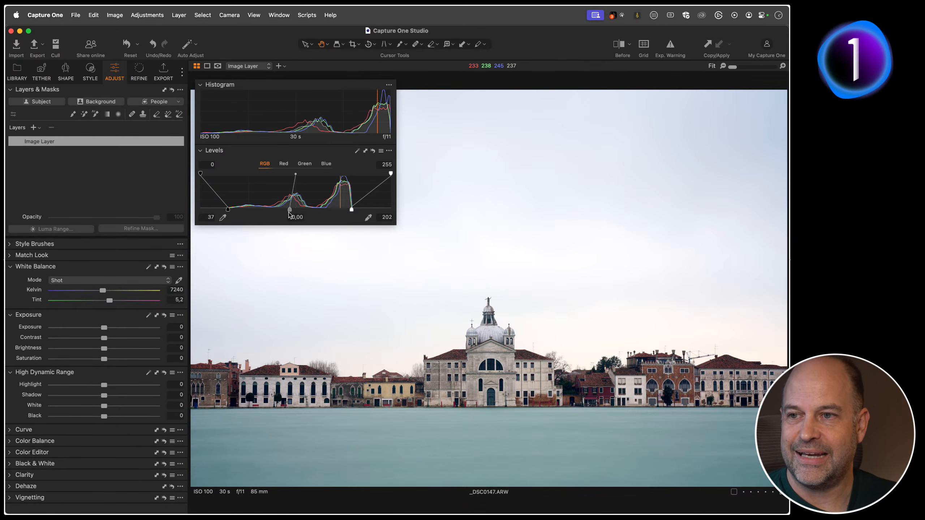
- Set the Levels midtone to 0,04, Exposure Contrast to 12 and High Dynamic Range Highlight to -5
mouse_move(290, 210)
left_mouse_down()
mouse_move(300, 211)
mouse_move(287, 210)
left_mouse_up()
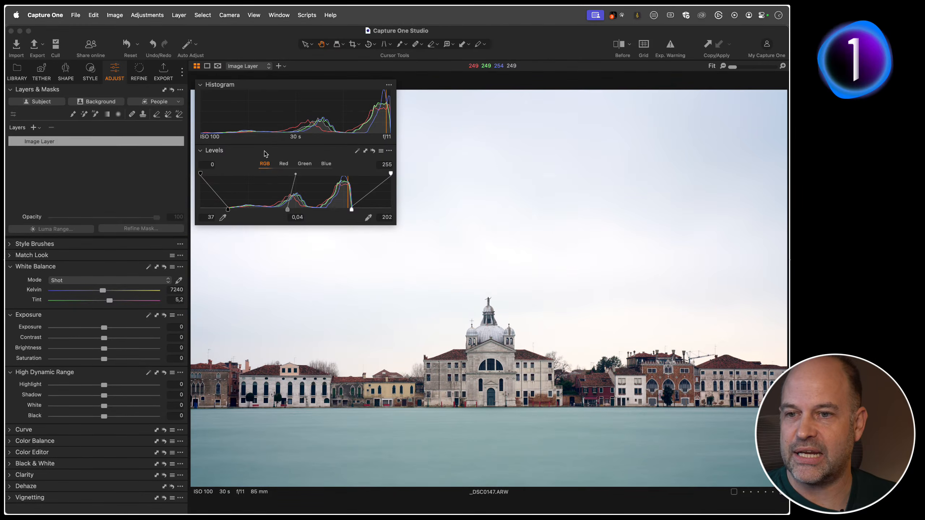
left_click_drag(104, 338, 118, 341)
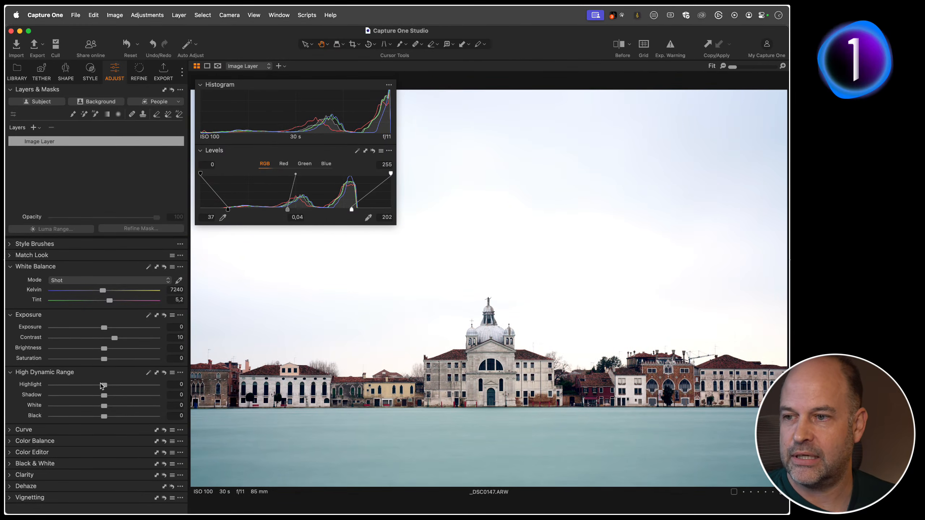
left_click_drag(102, 386, 101, 382)
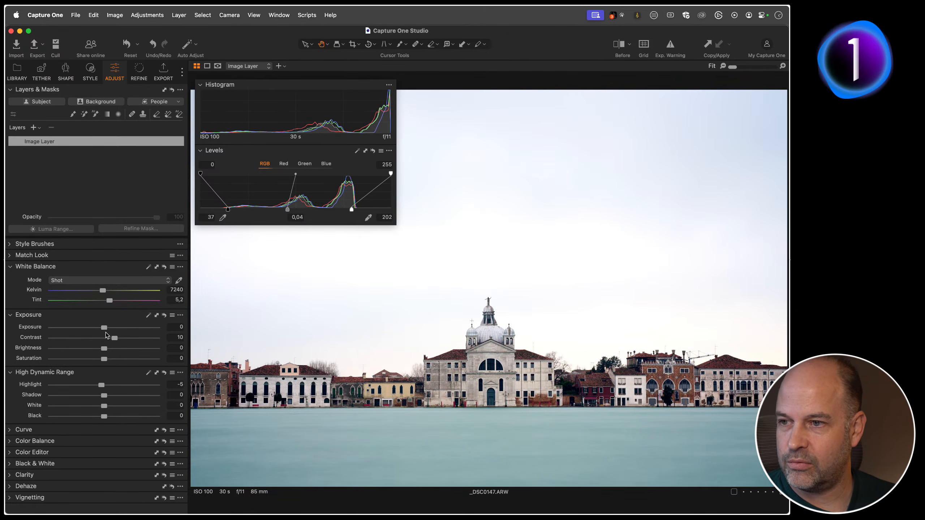
left_click_drag(114, 339, 117, 339)
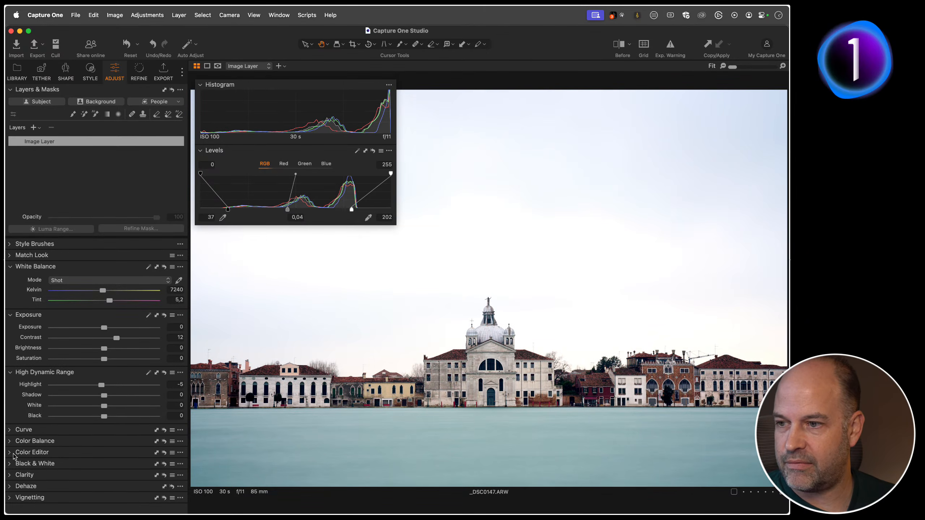
- Expand the Clarity tool and set Clarity to 24 and Structure to 7
left_click(11, 474)
scroll(80, 499, "down", 2)
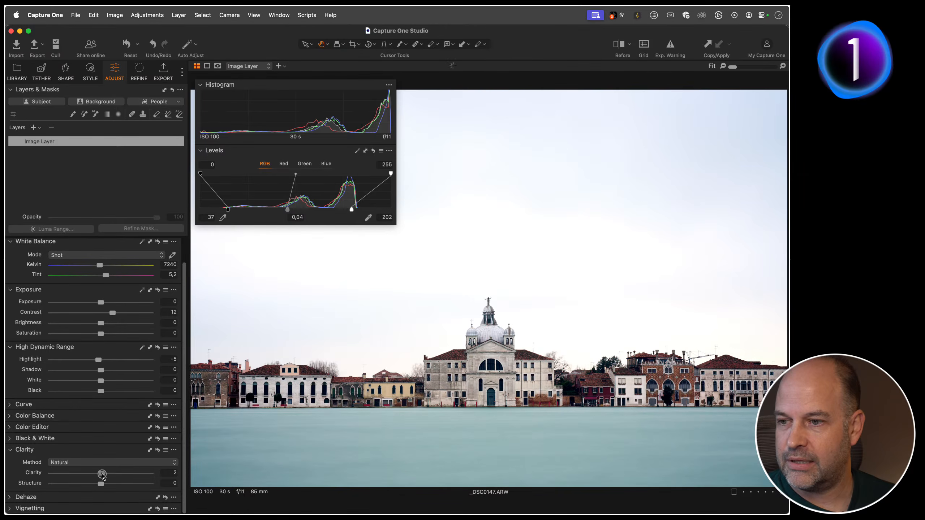
mouse_move(103, 473)
left_mouse_down()
mouse_move(113, 474)
mouse_move(104, 484)
left_mouse_up()
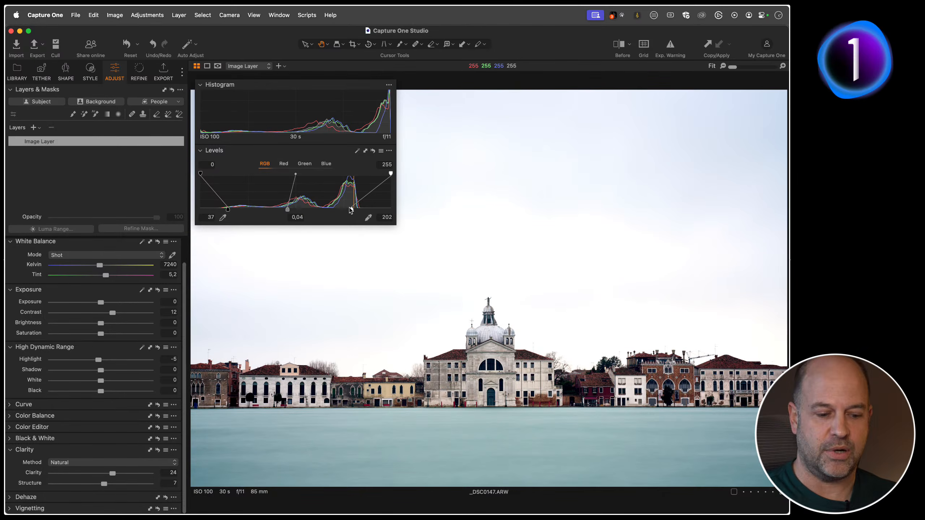
- With the exposure warning on, set the Levels white point to 203 and black point to 59, and inspect the dark buildings at 100%
key("super+e")
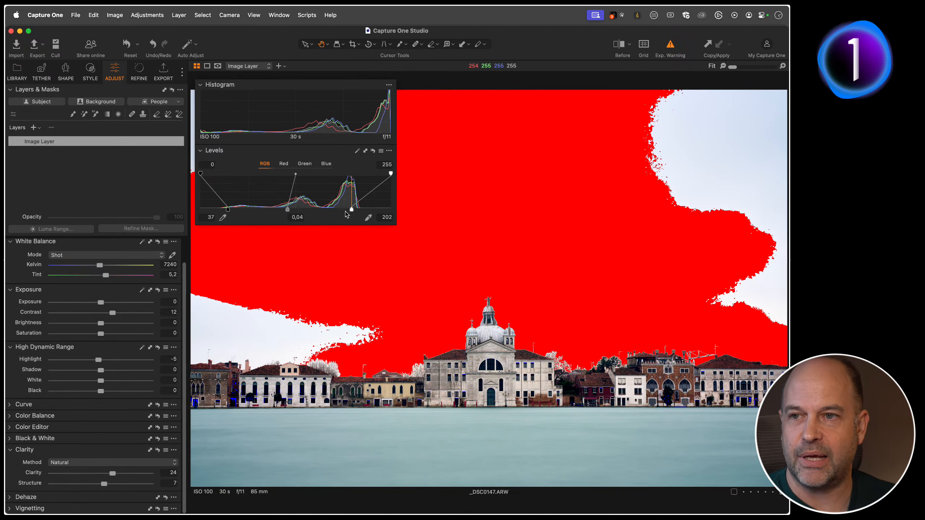
left_click(671, 58)
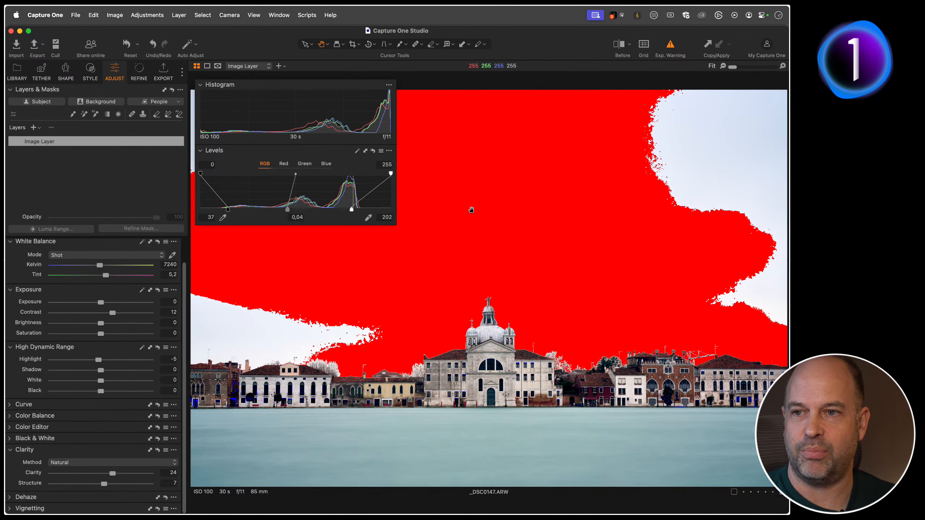
mouse_move(352, 210)
left_mouse_down()
mouse_move(360, 212)
mouse_move(351, 211)
left_mouse_up()
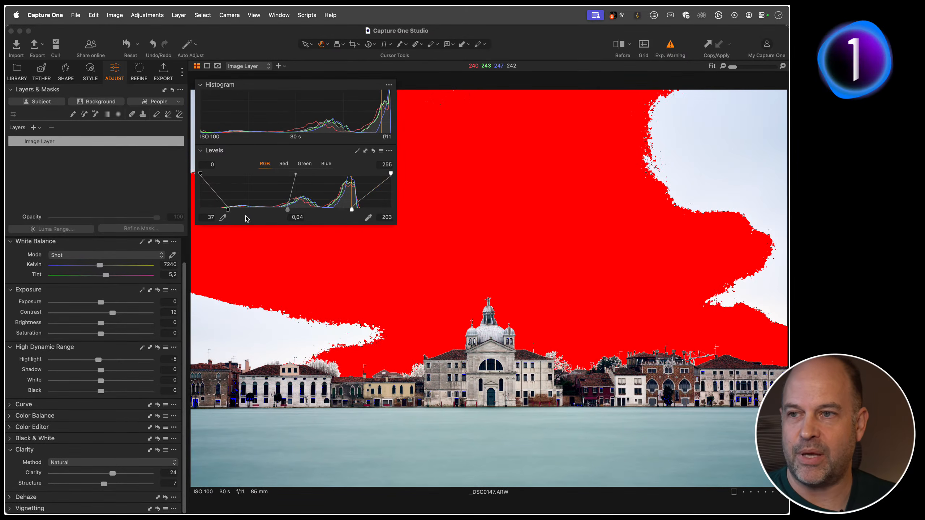
left_click_drag(229, 210, 245, 210)
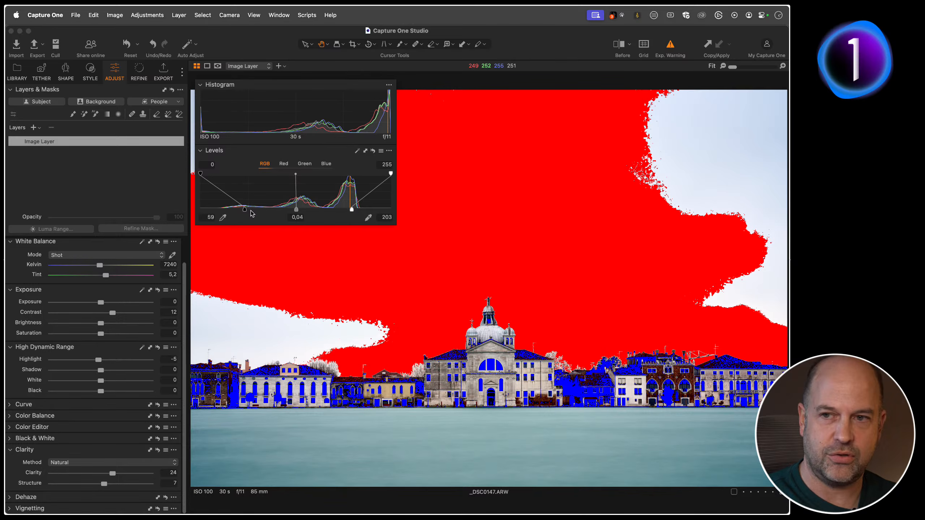
left_click(670, 44)
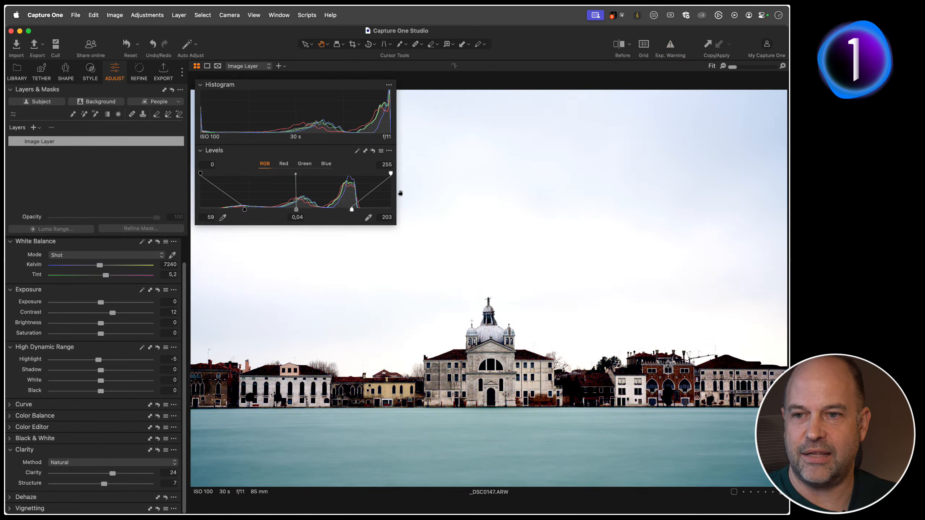
left_click(578, 373)
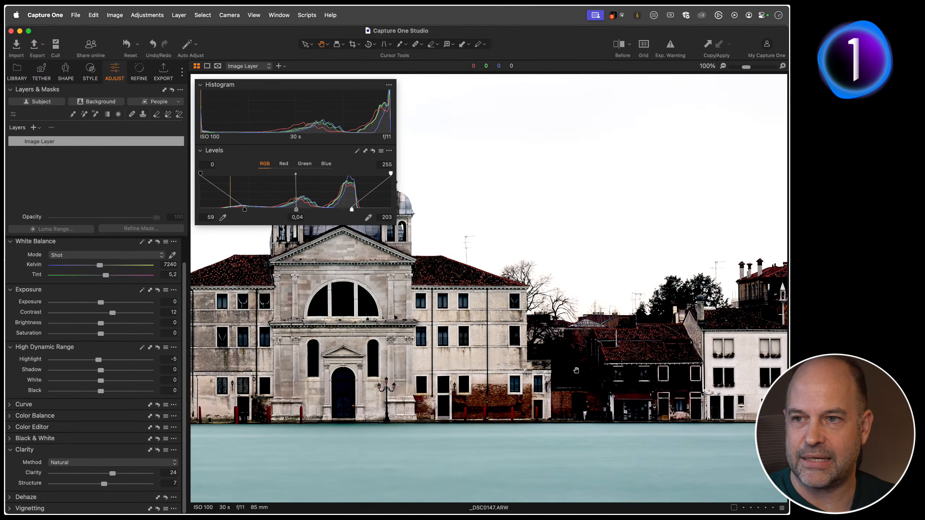
left_click(555, 360)
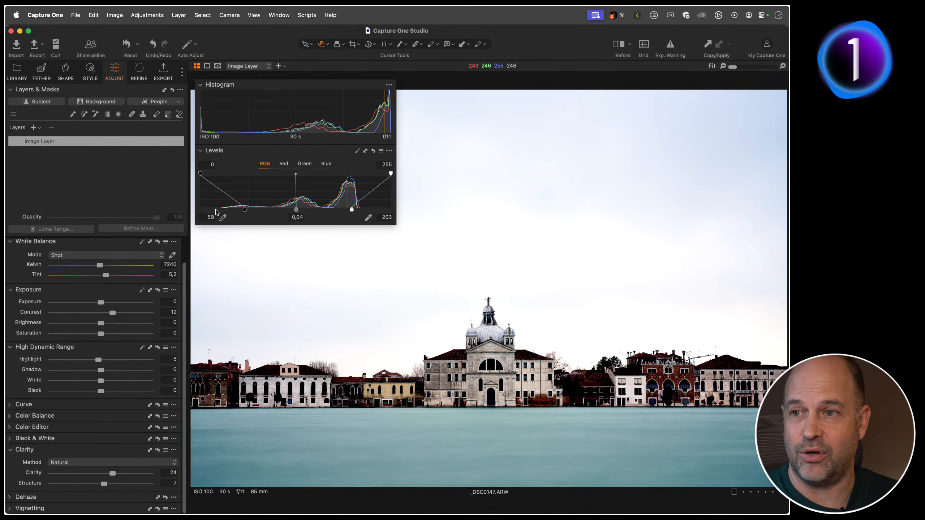
- Auto-adjust the levels again and refine the black point to 26 and the white point to 215
left_click(357, 151)
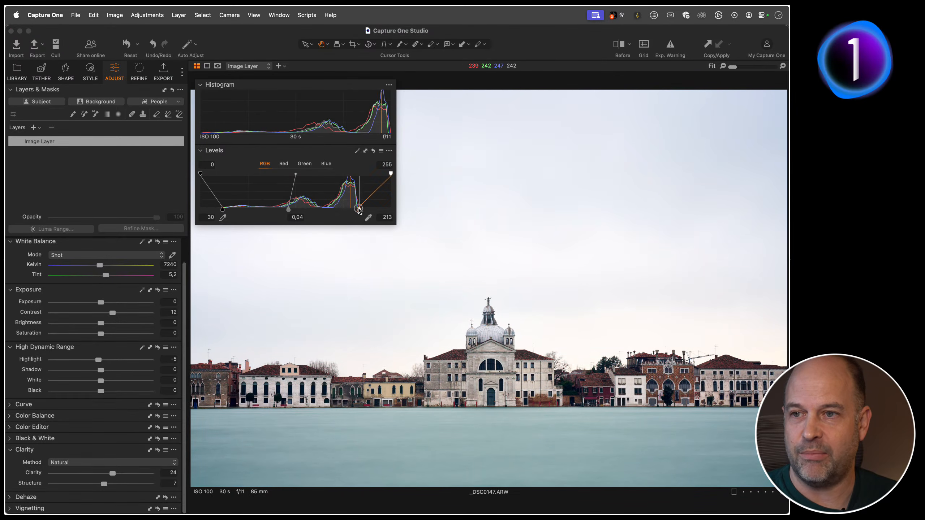
left_click_drag(219, 211, 217, 211)
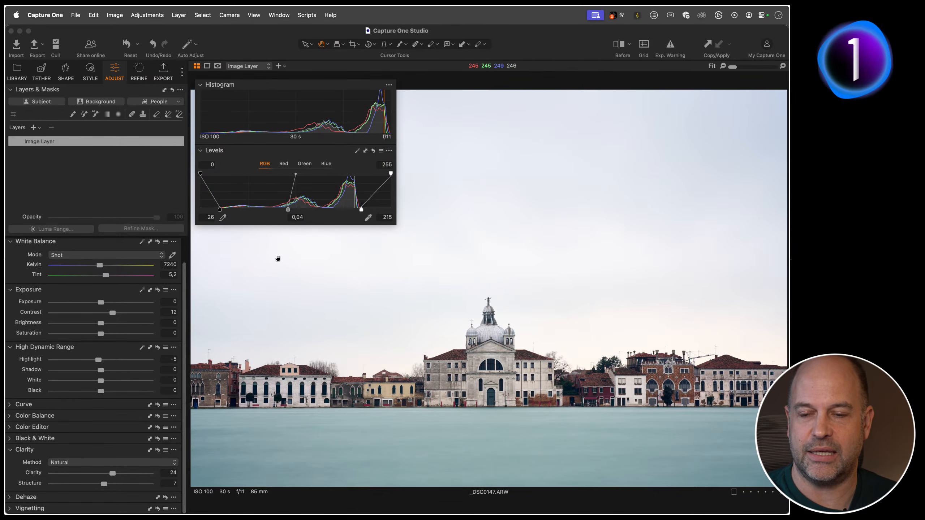
- Compare the adjusted waterfront image with its original by sweeping the before/after split across the whole picture
key("y")
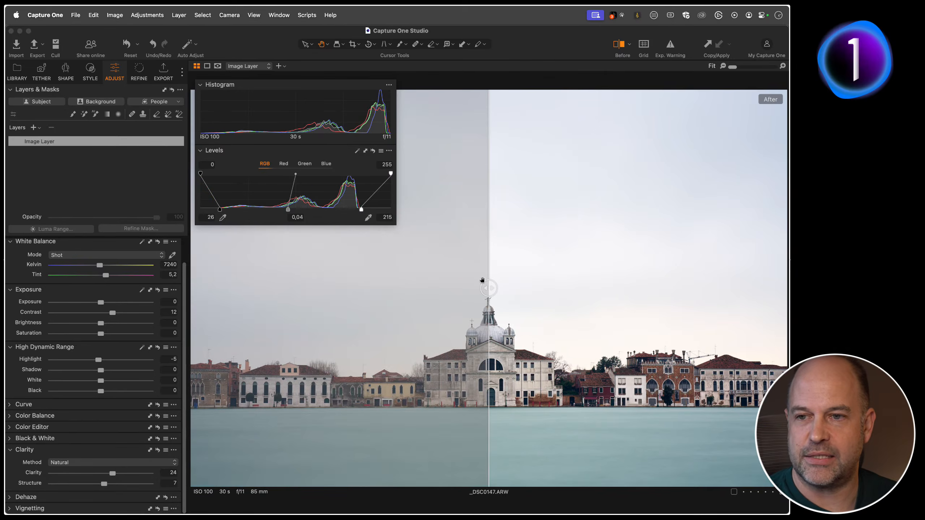
left_click_drag(489, 287, 784, 288)
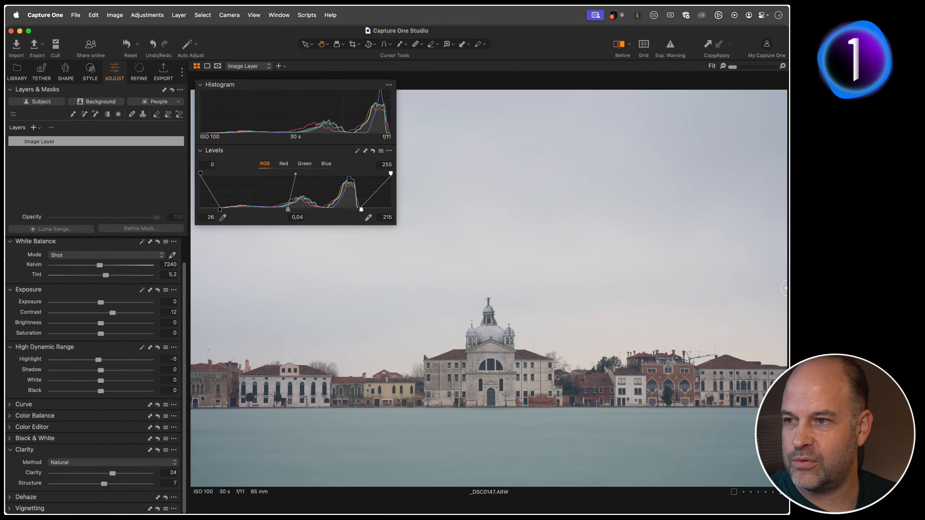
left_click_drag(785, 288, 444, 290)
key("y")
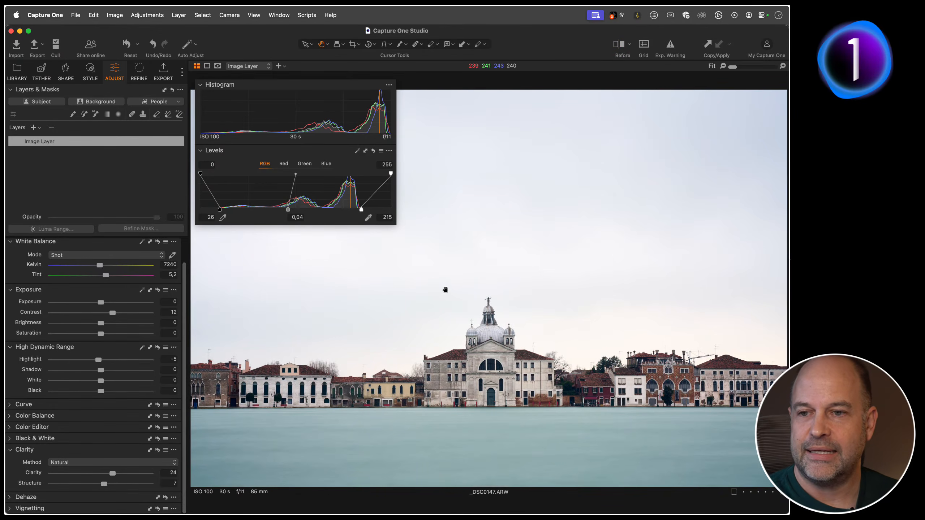
- Reset the Levels, Exposure and High Dynamic Range adjustments
left_click(375, 149)
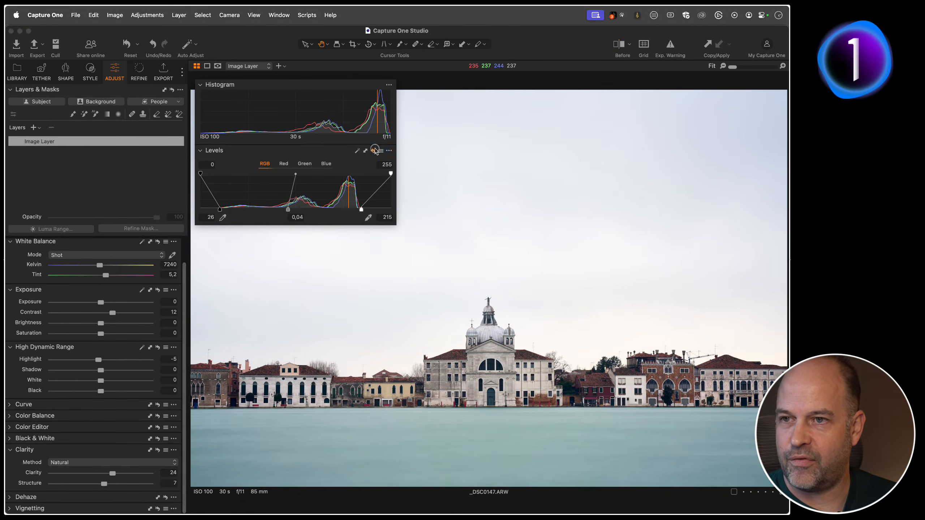
left_click(157, 289)
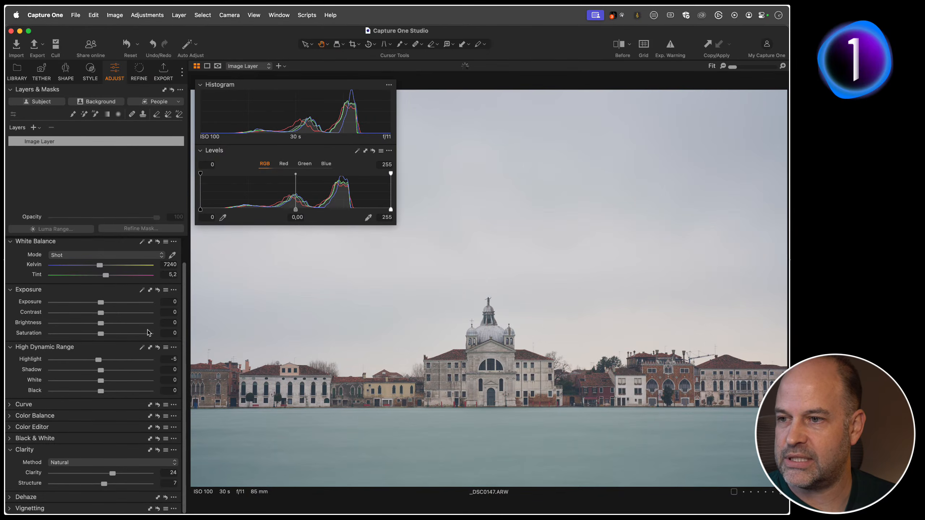
left_click(157, 347)
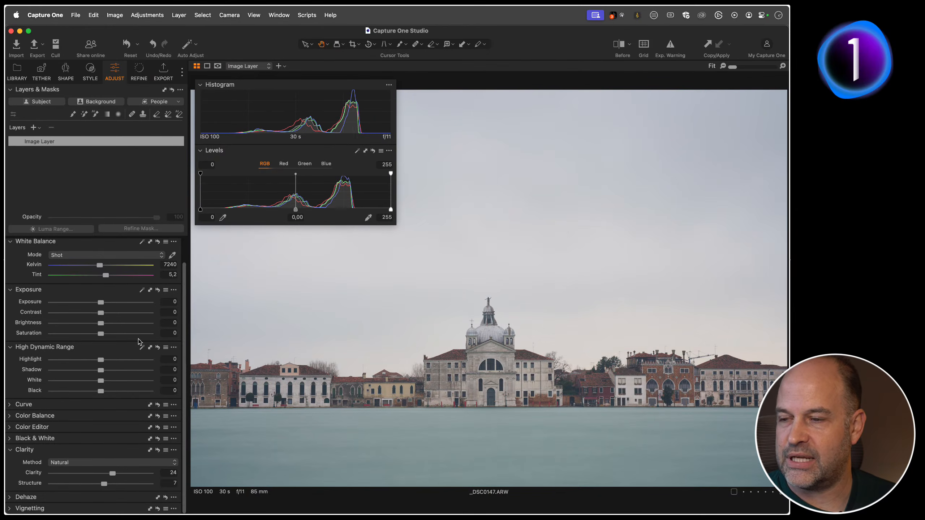
- Set the Exposure Contrast to 35 and collapse the Clarity tool
left_click_drag(102, 313, 134, 317)
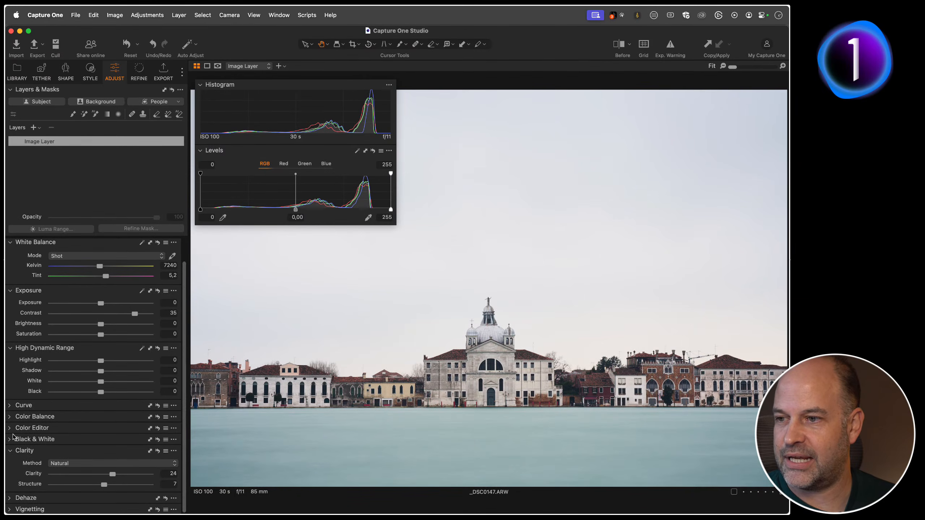
left_click(11, 451)
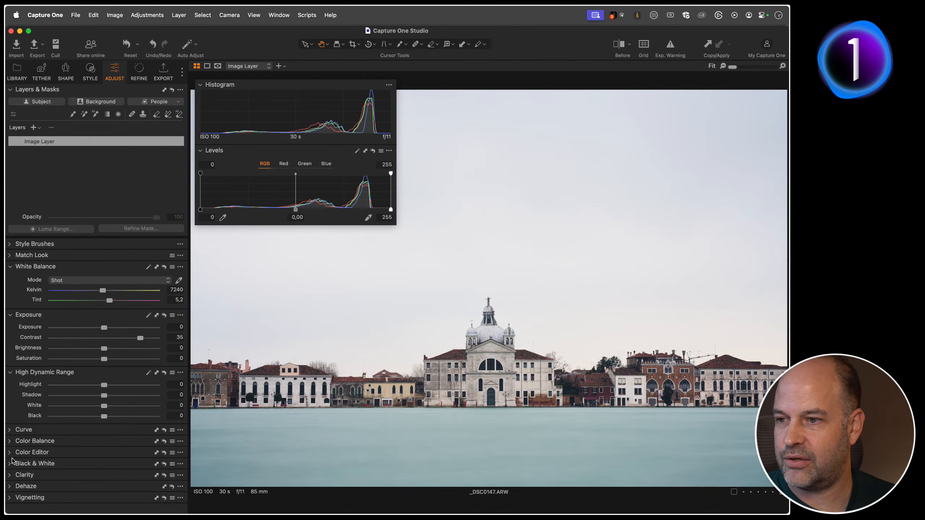
- Shape a strong S-curve on the Luma channel, raising the highlights and pulling down the shadows
left_click(8, 429)
scroll(55, 424, "down", 5)
left_click(62, 419)
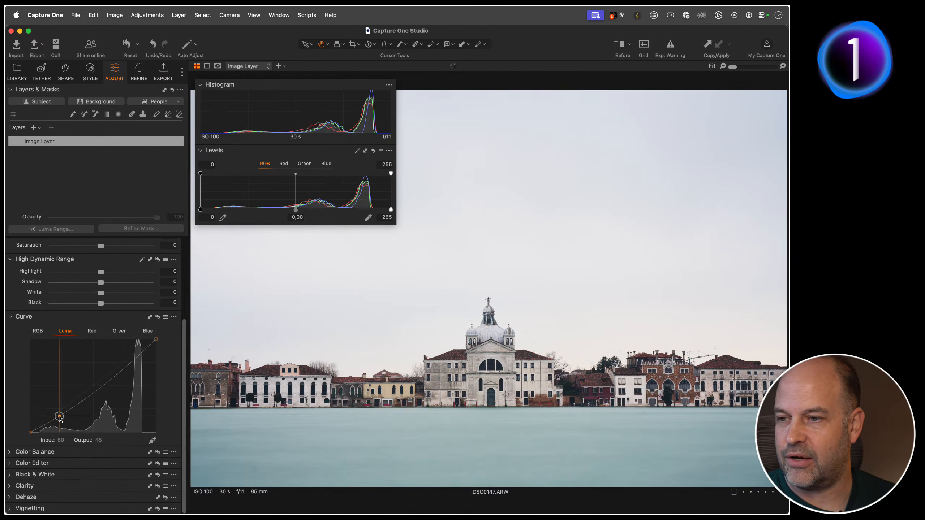
left_click(105, 383)
left_click_drag(105, 383, 131, 349)
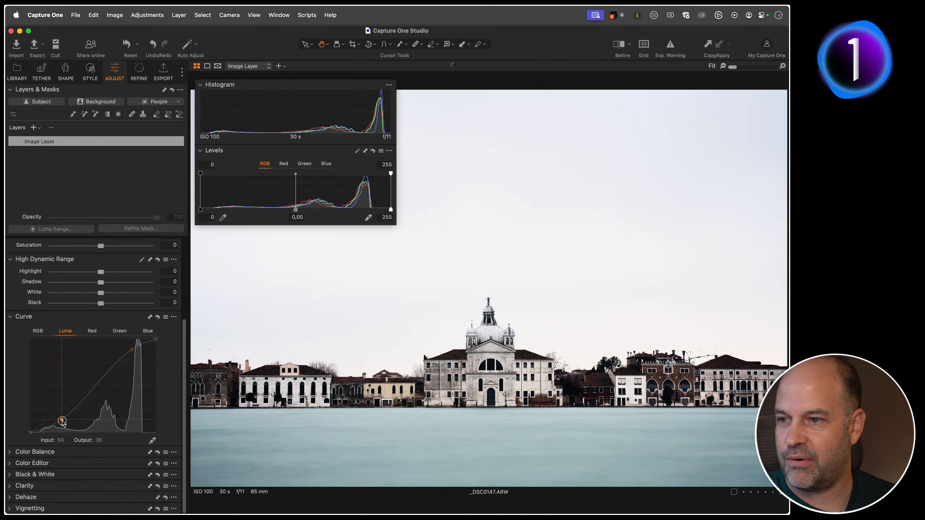
left_click_drag(62, 420, 57, 427)
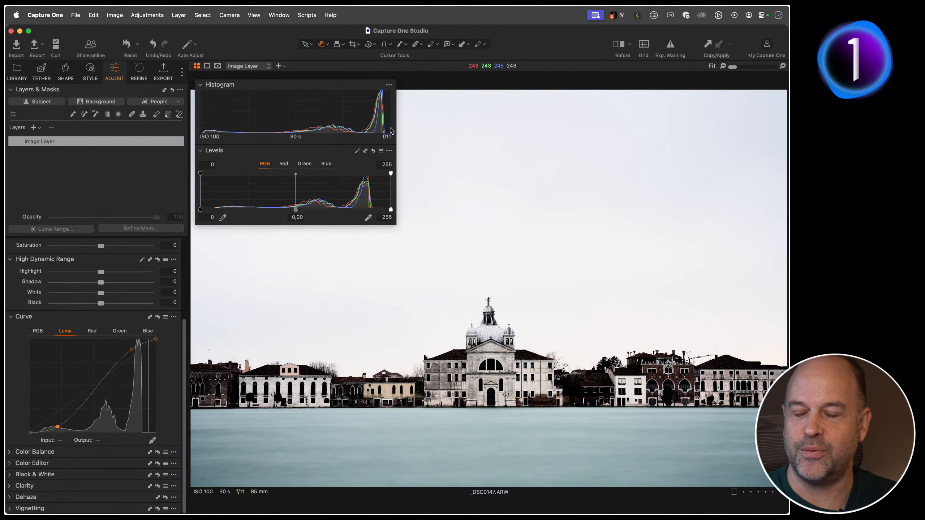
- Reset the Curve and Exposure adjustments
left_click(158, 316)
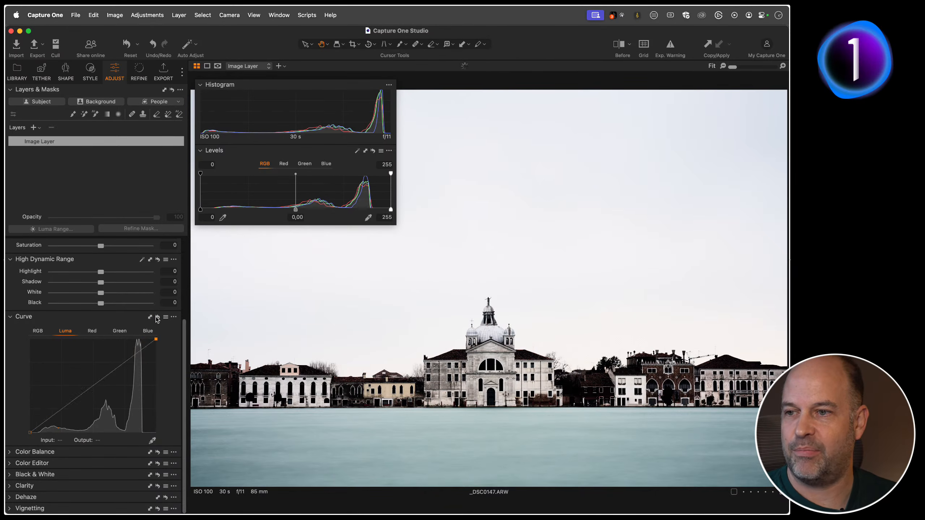
scroll(113, 341, "up", 3)
scroll(114, 341, "up", 2)
left_click(157, 314)
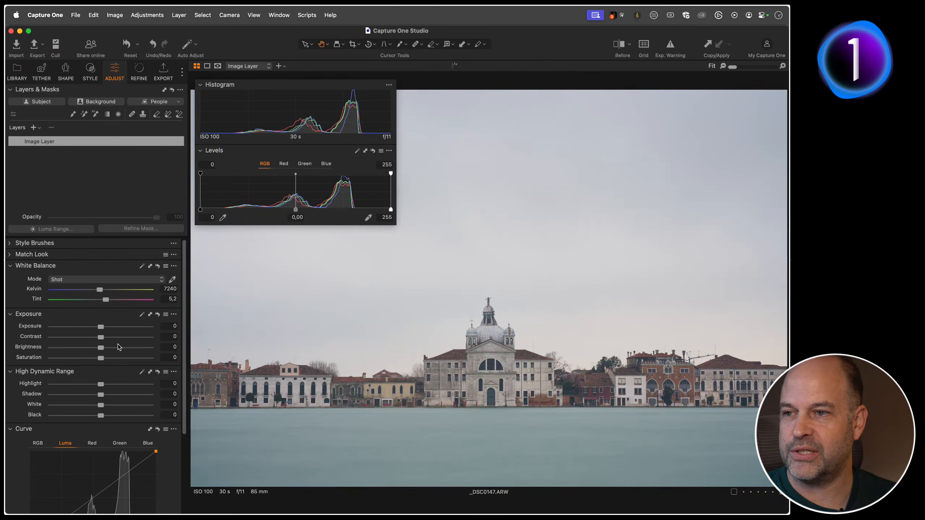
- Auto-adjust the Levels, then refine the black point to 31 and the white point to 210
left_click(356, 151)
left_click_drag(354, 210, 356, 209)
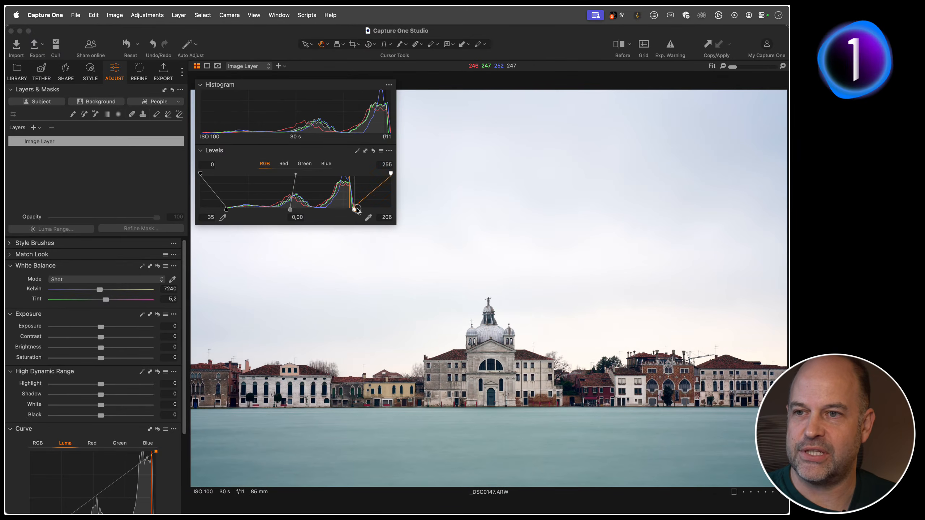
left_click_drag(226, 213, 223, 213)
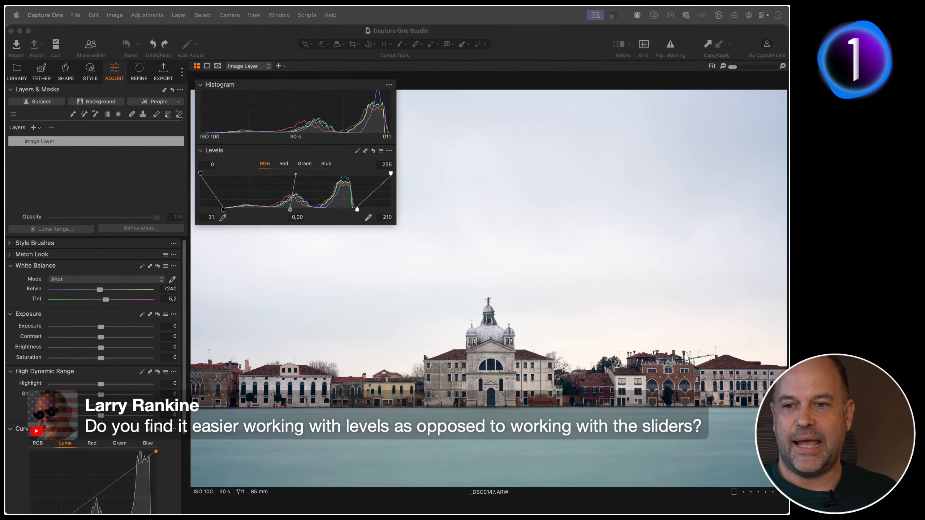
- Show the image browser and open IMG_23022021_08_23_ELLE.CR3 from the HL vs Whites collection
left_click(464, 326)
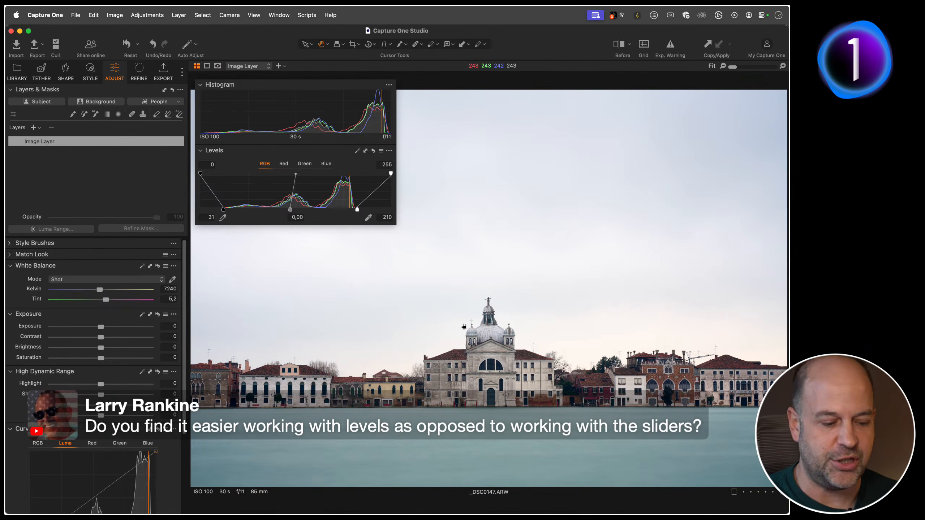
key("super+b")
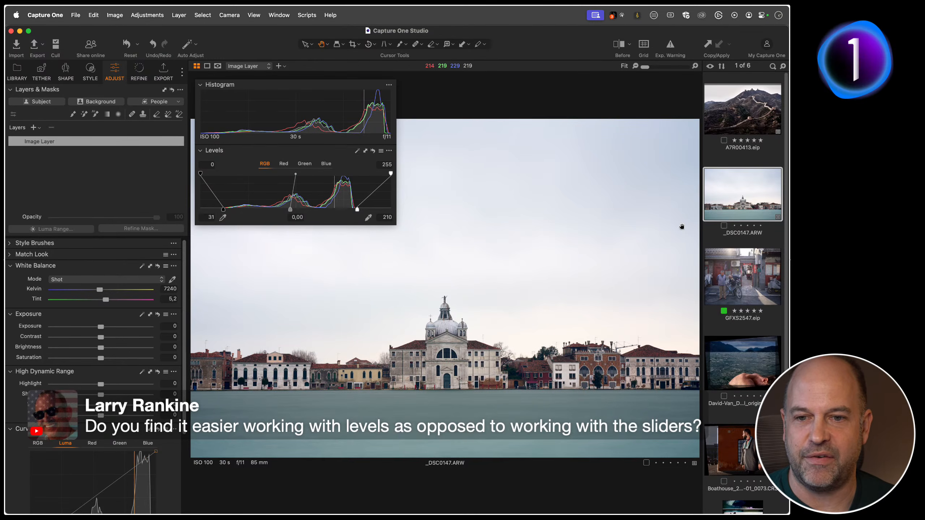
left_click(739, 446)
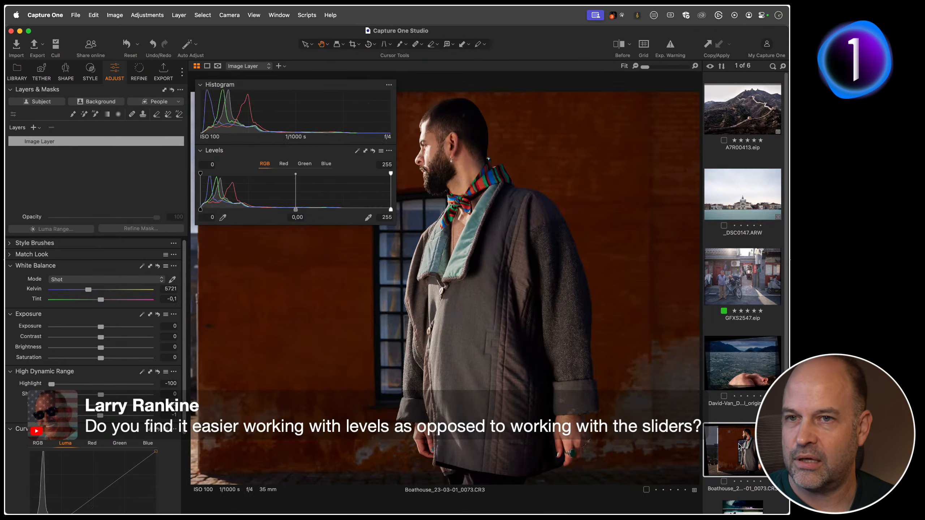
left_click(17, 72)
left_click(86, 344)
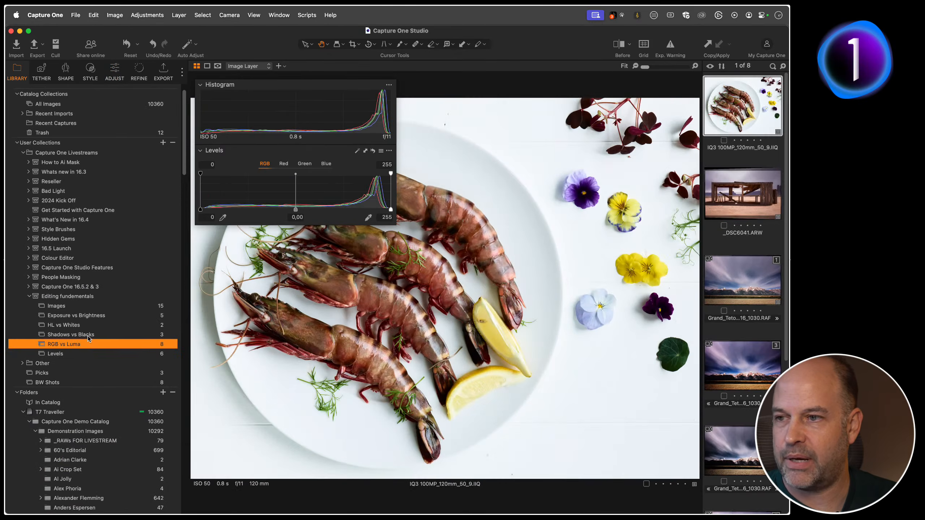
left_click(88, 335)
left_click(87, 326)
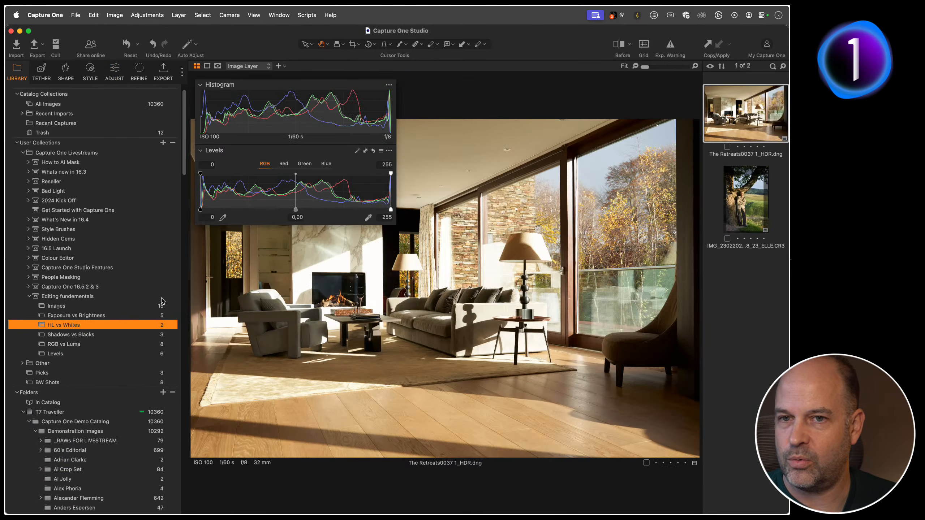
left_click(739, 206)
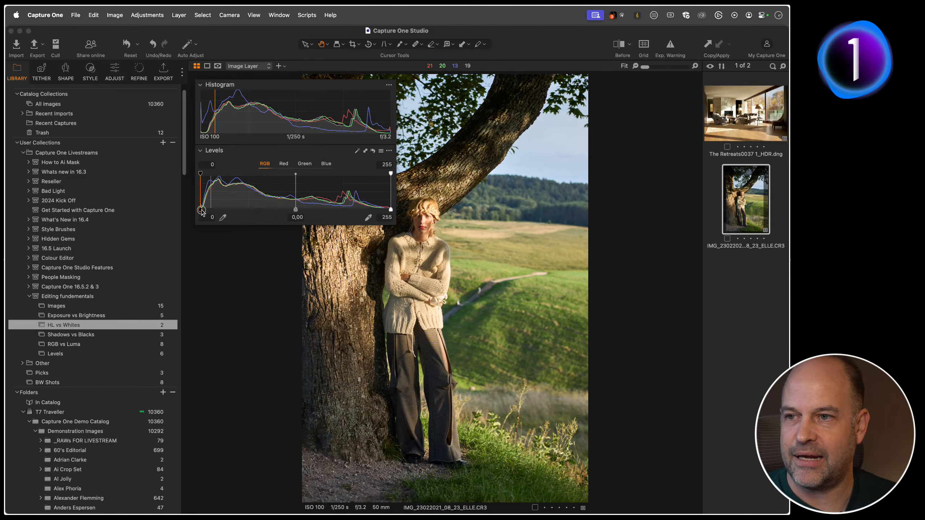
- Auto-adjust the portrait's Levels, return the white point to 255 and inspect the face at 100%
mouse_move(201, 211)
left_mouse_down()
mouse_move(221, 208)
mouse_move(189, 209)
left_mouse_up()
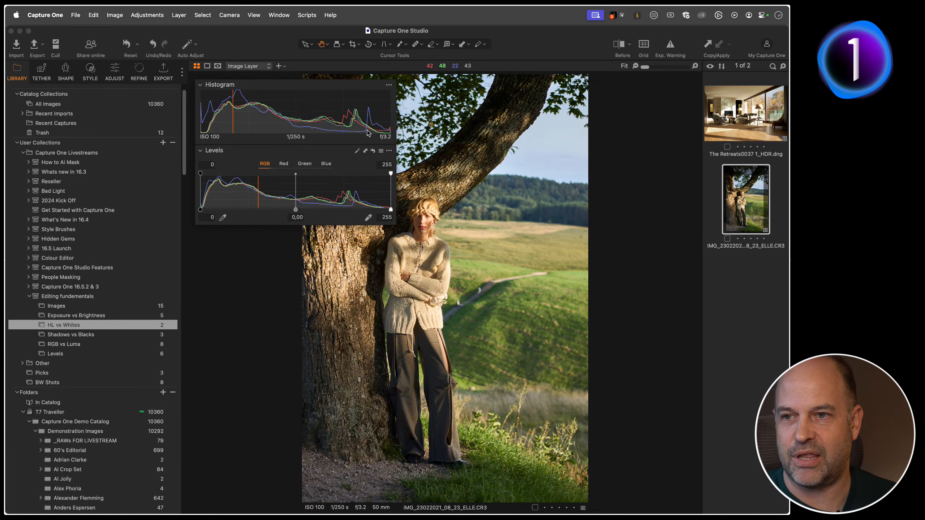
left_click(357, 151)
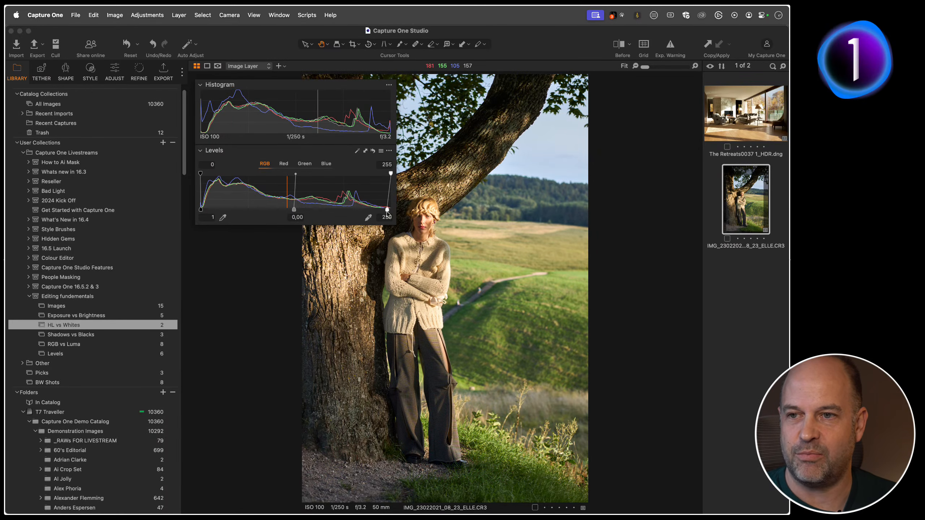
left_click_drag(387, 211, 391, 211)
double_click(429, 222)
left_click_drag(443, 256, 461, 205)
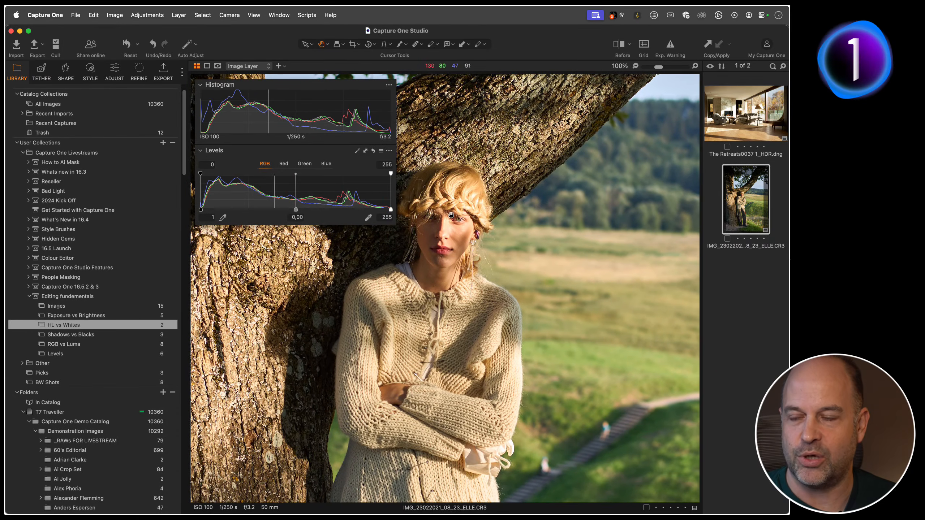
double_click(422, 251)
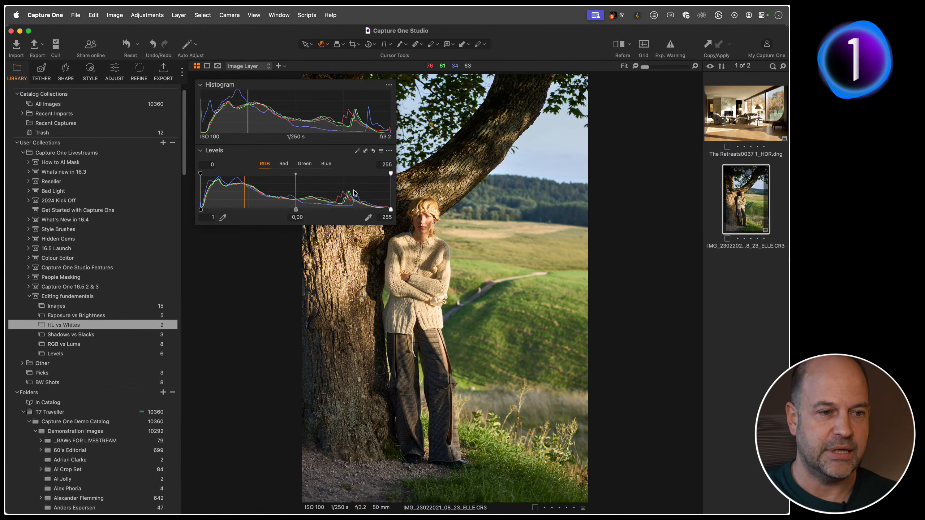
- Open A7R00413.eip from the Levels collection, reset all its adjustments and return to the adjustment tools
left_click(98, 353)
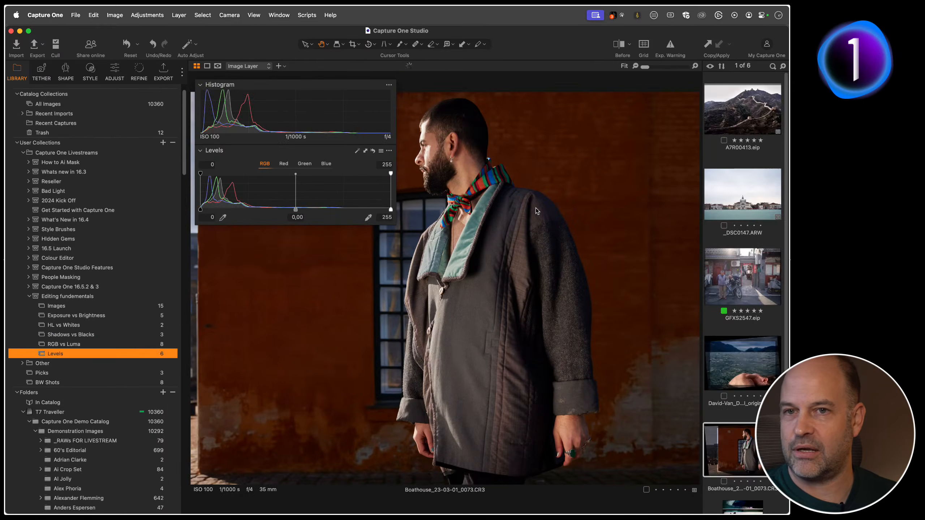
left_click(128, 44)
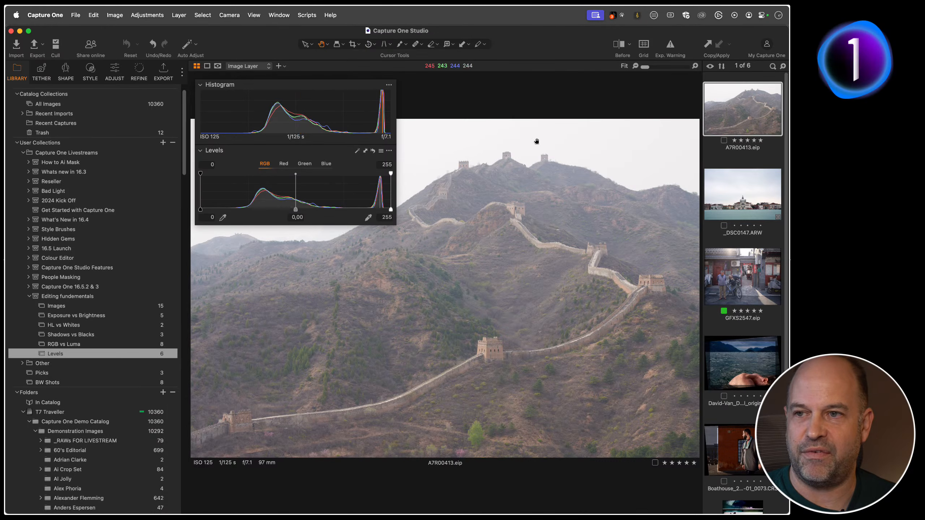
left_click(113, 73)
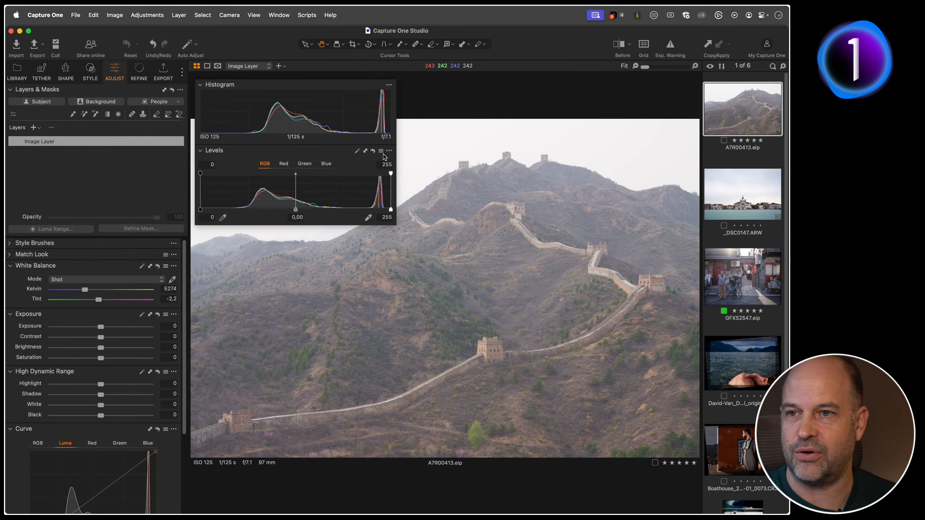
- Auto-adjust the Great Wall image's Levels, set the midtone to -0,06 and try an Exposure Contrast of 19
left_click(357, 151)
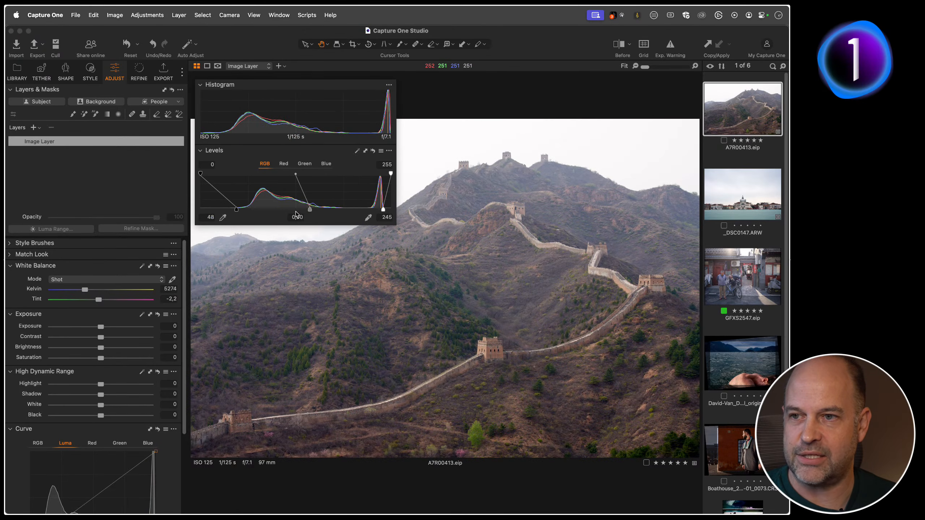
left_click_drag(310, 210, 314, 210)
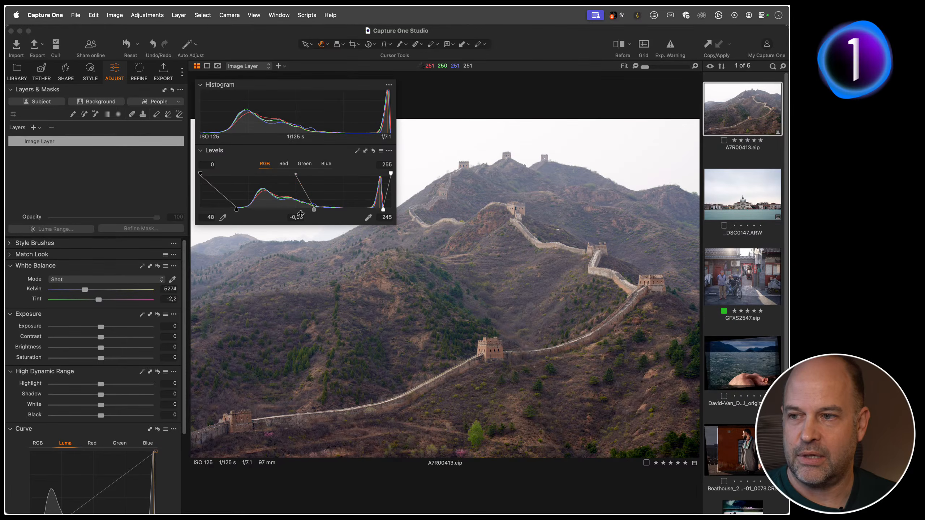
scroll(100, 412, "down", 2)
left_click(111, 319)
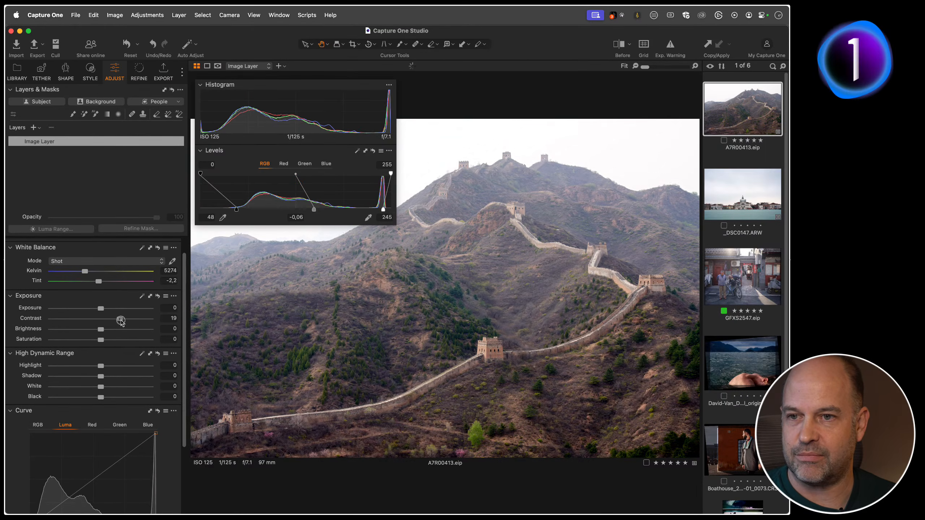
- Shape an S-curve on the RGB channel by lowering a shadow point and raising a highlight point
scroll(67, 381, "down", 5)
left_click(38, 332)
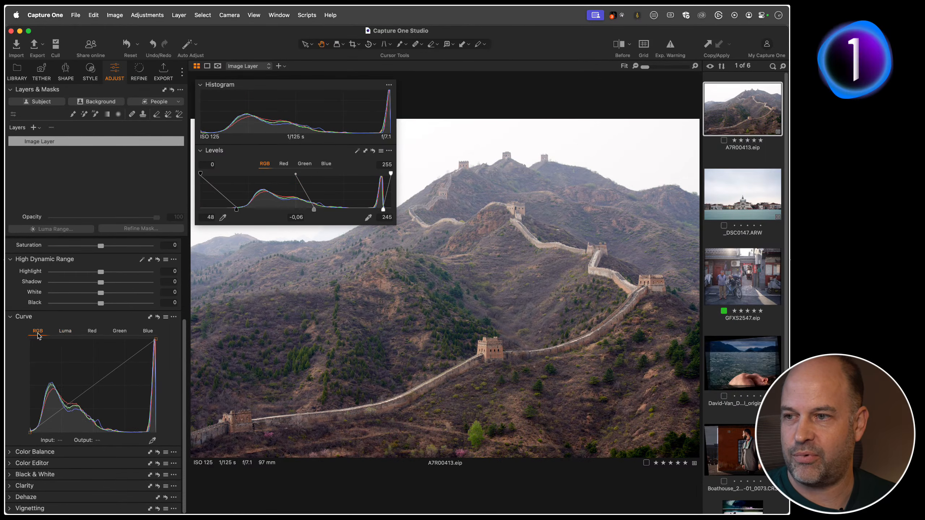
left_click_drag(51, 417, 51, 423)
left_click_drag(132, 357, 132, 354)
left_click_drag(51, 423, 54, 424)
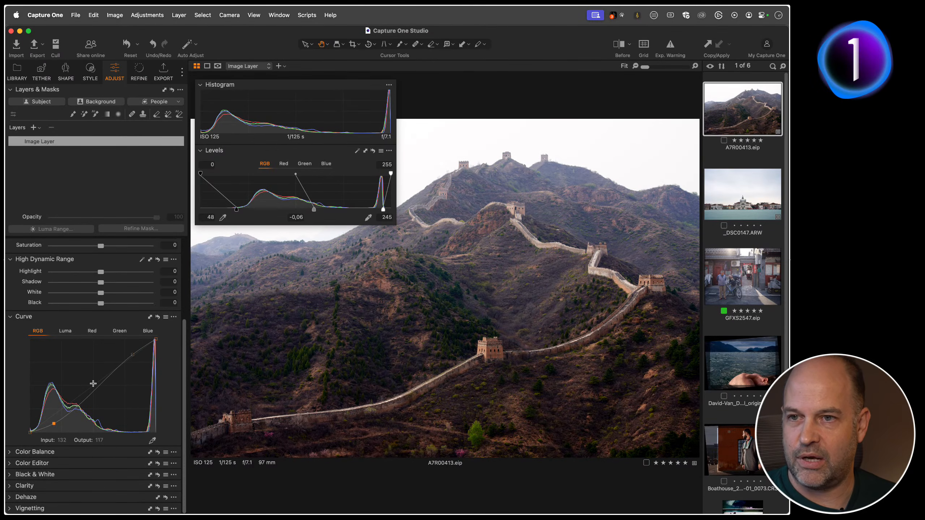
left_click_drag(132, 354, 133, 353)
left_click_drag(54, 423, 56, 424)
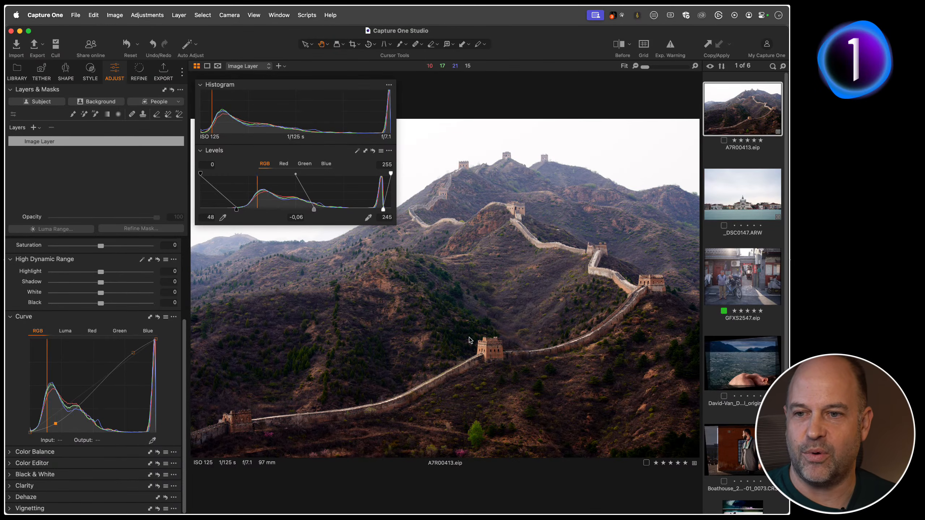
left_click(488, 348)
left_click_drag(488, 348, 618, 339)
left_click(617, 339)
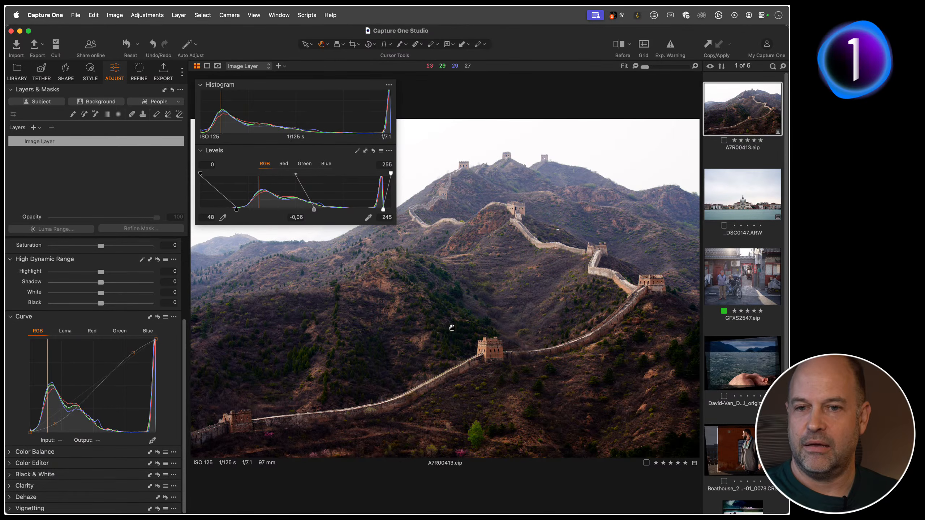
- Open 24-09-13_london_0209.CR3, reset all its adjustments and expand the Dehaze tool
scroll(736, 327, "down", 3)
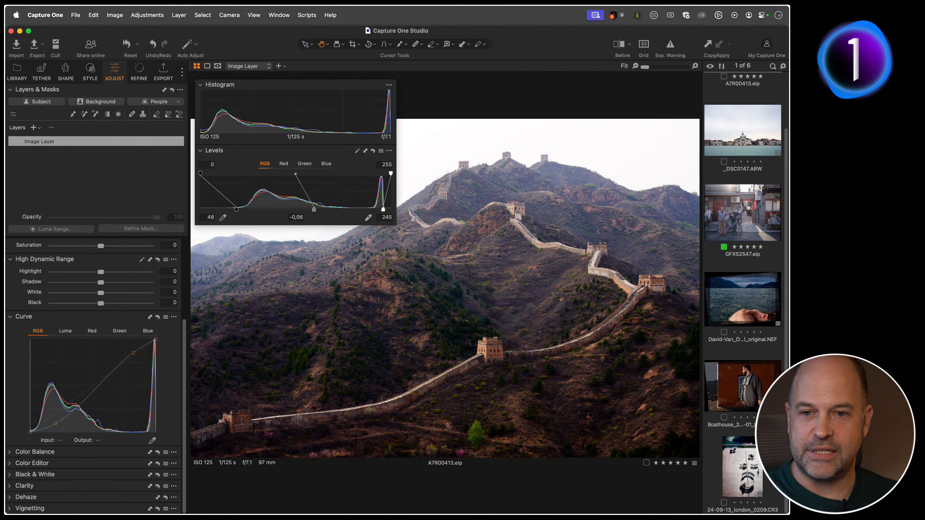
left_click(750, 456)
left_click(127, 45)
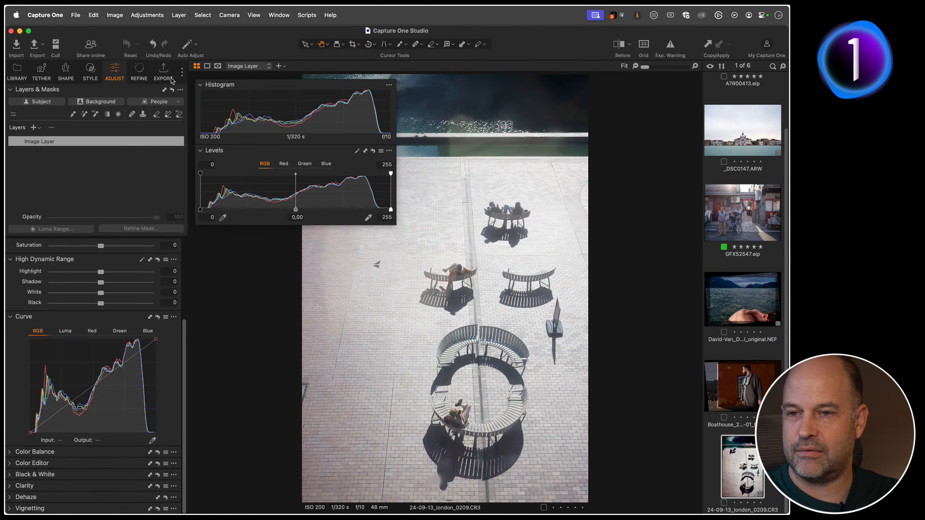
left_click(10, 497)
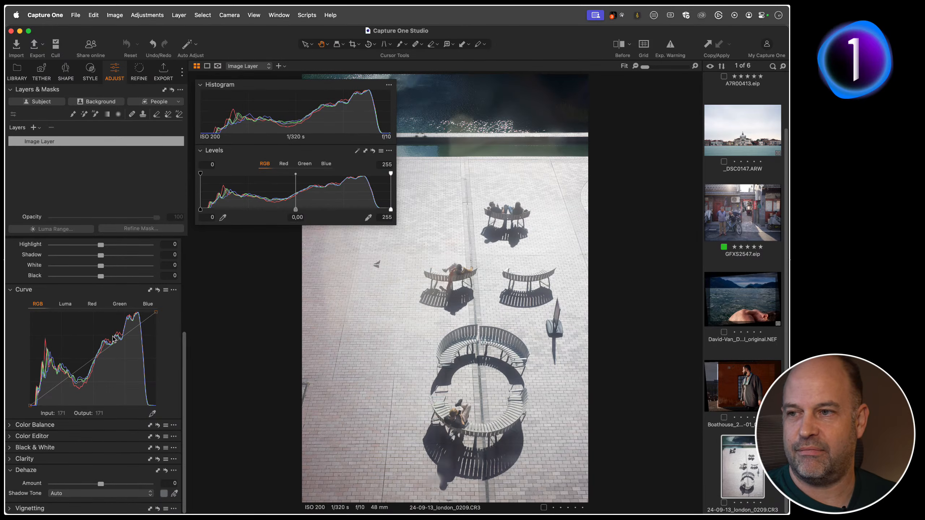
- Auto-adjust the plaza image's Levels, set the midtone to -0,19 and raise the Exposure Contrast to about 8
scroll(122, 391, "up", 5)
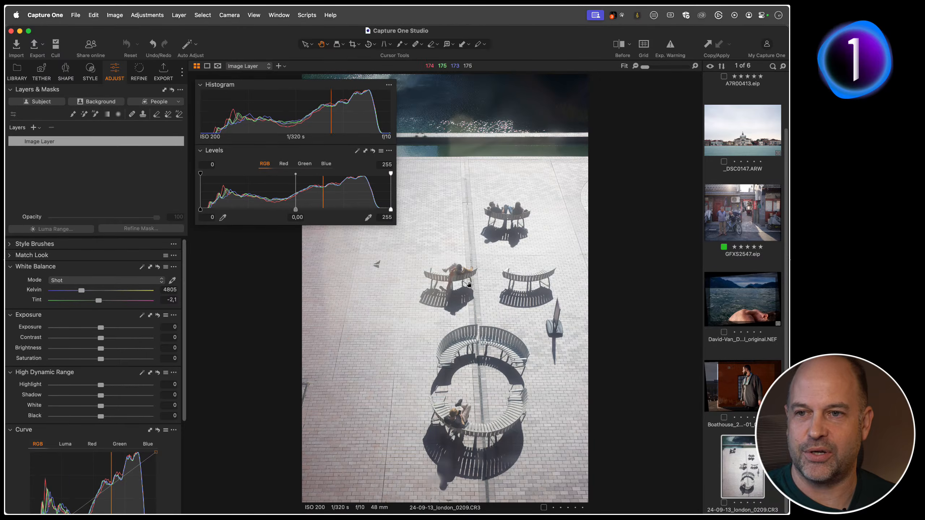
double_click(464, 337)
double_click(463, 267)
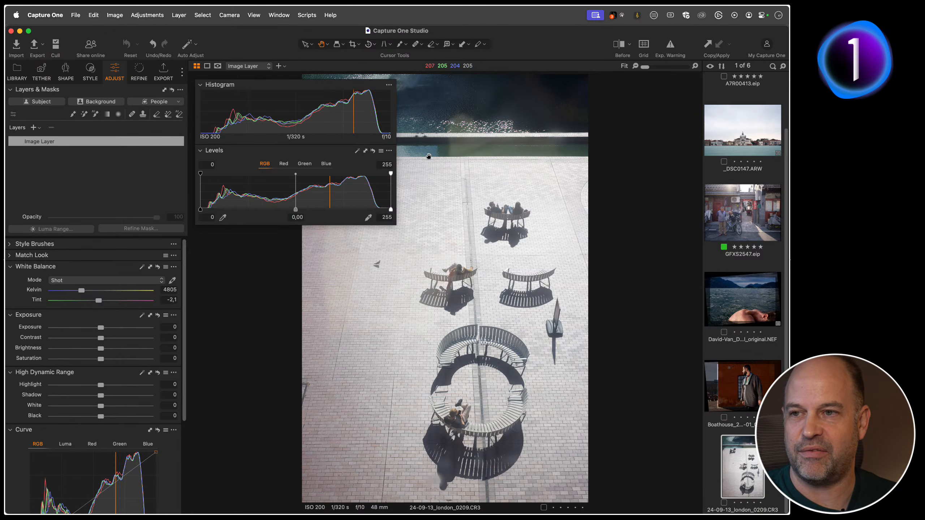
left_click(357, 150)
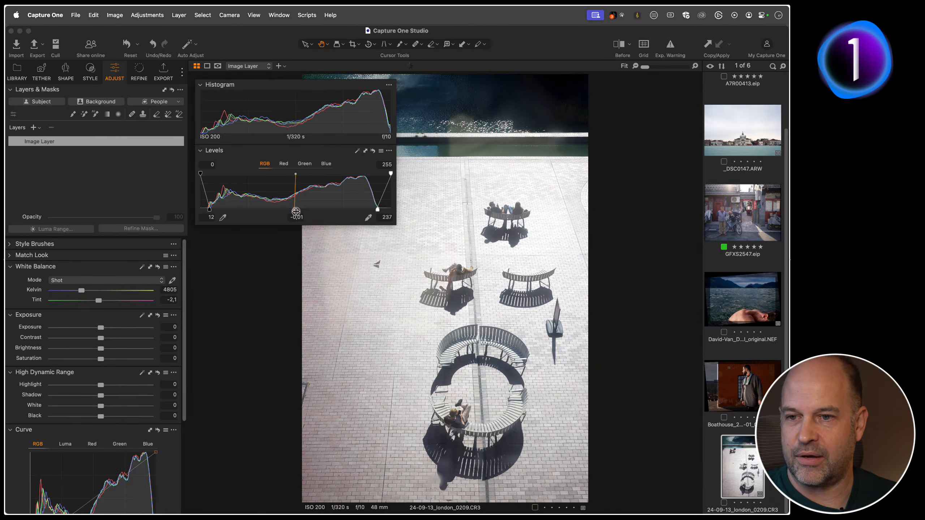
left_click_drag(300, 210, 309, 209)
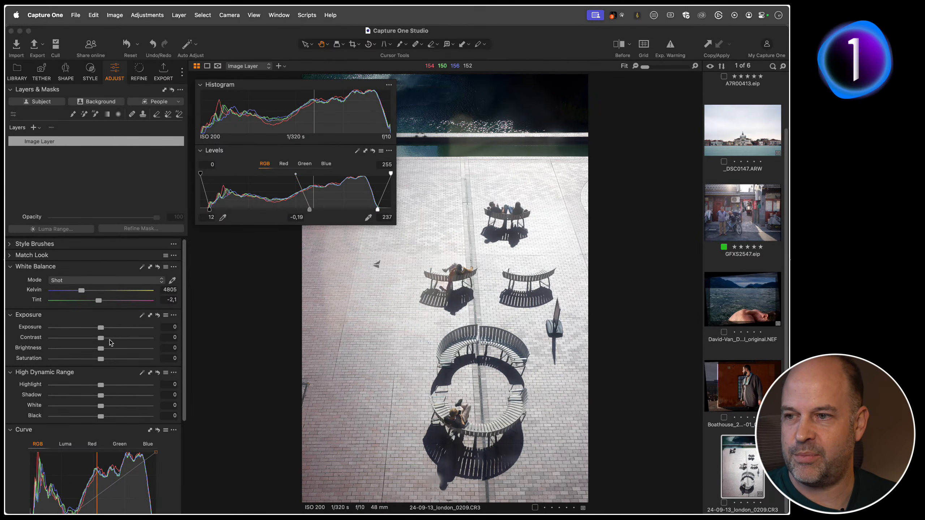
mouse_move(100, 338)
left_mouse_down()
mouse_move(130, 339)
mouse_move(112, 339)
left_mouse_up()
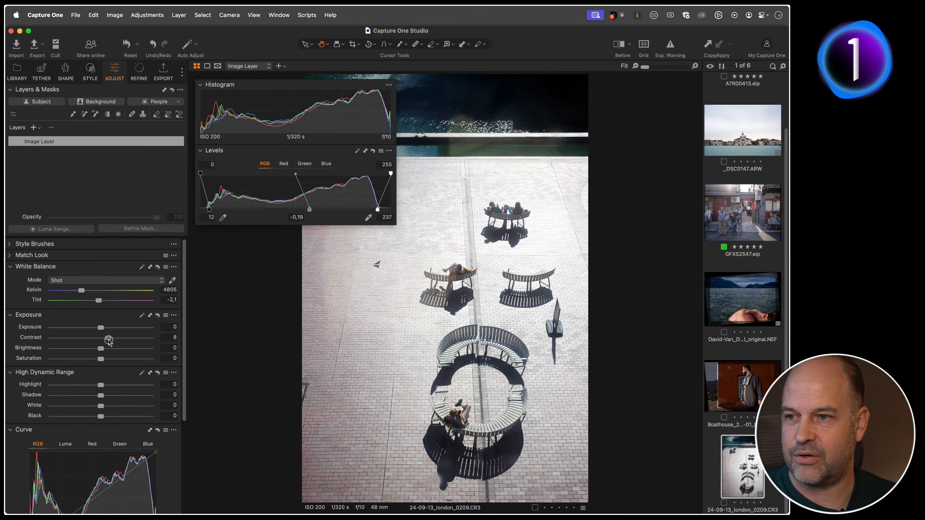
- Try a slight Dehaze of -1 on the plaza image, expand the Clarity tool and set Clarity to 76
scroll(94, 361, "down", 5)
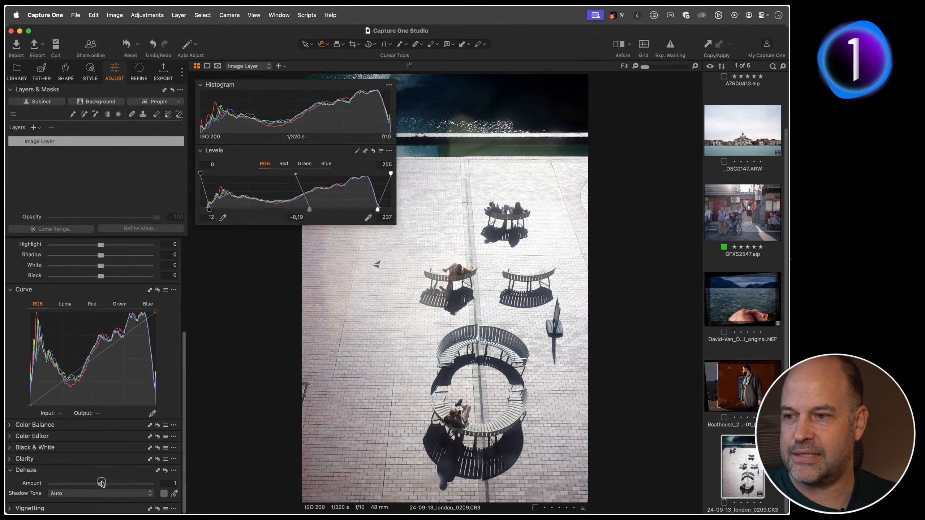
scroll(47, 424, "up", 1)
scroll(46, 431, "down", 1)
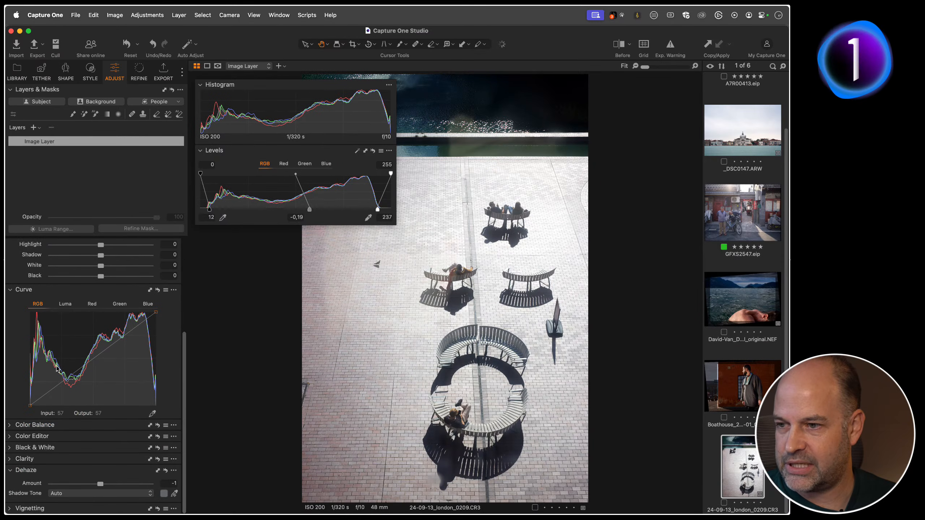
left_click(14, 460)
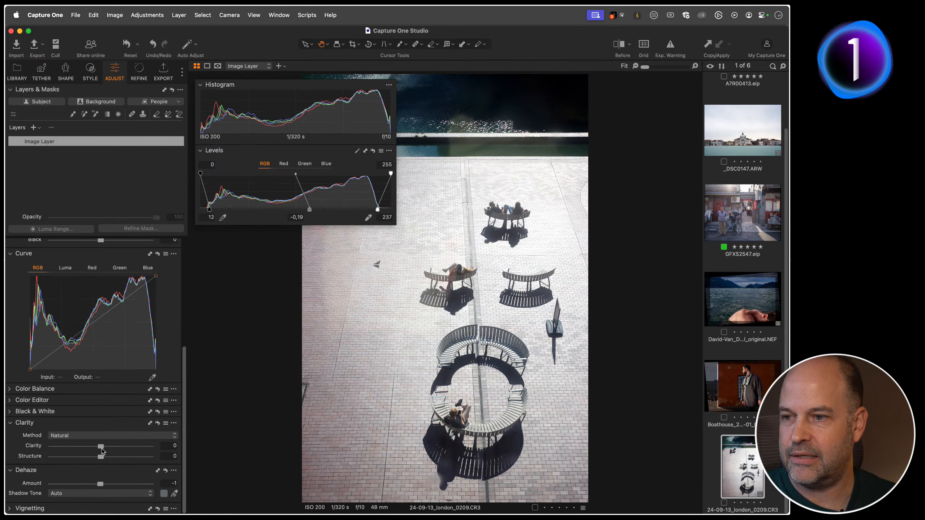
left_click_drag(101, 445, 137, 454)
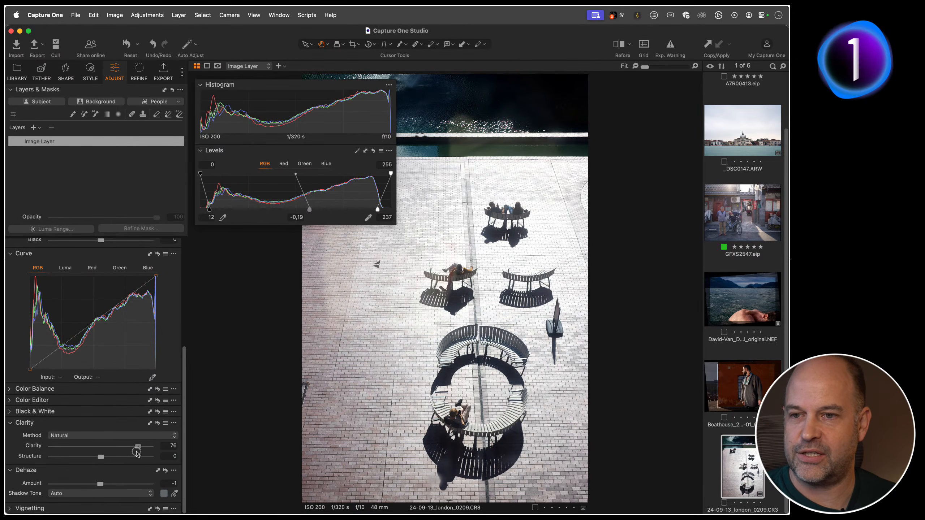
- Warm the plaza image's white balance to 5195 Kelvin and raise the Dehaze Amount to 38
scroll(121, 320, "up", 5)
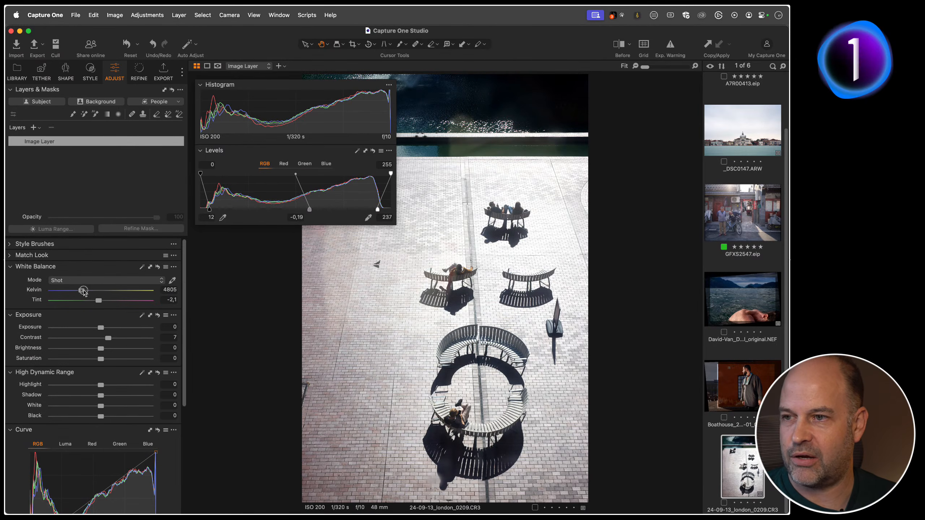
scroll(81, 305, "down", 5)
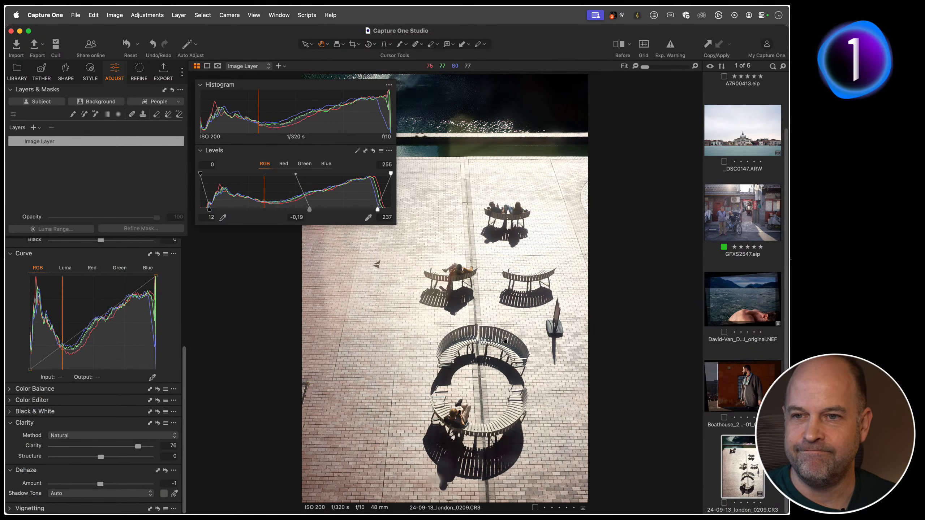
left_click_drag(100, 485, 120, 487)
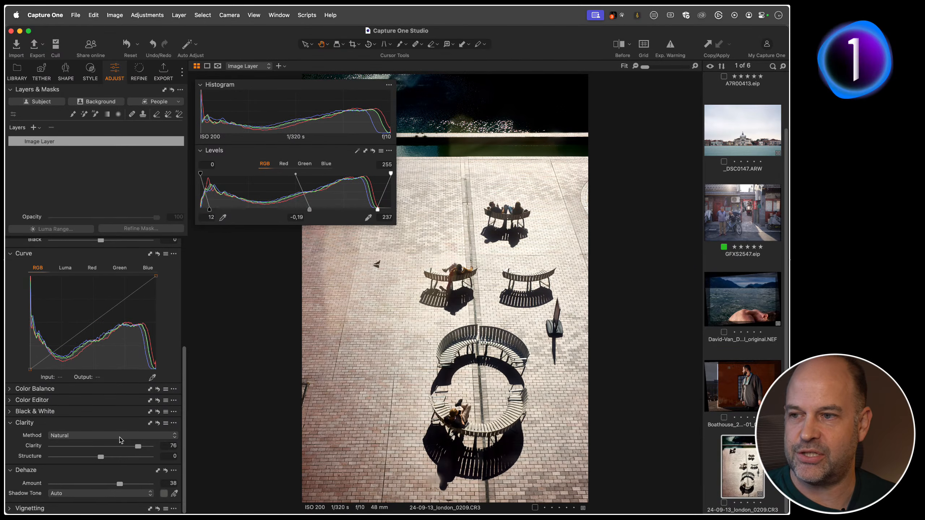
- Set the plaza image's Highlight to -15, the Levels white point to 243 and the black point to 0
scroll(133, 437, "up", 5)
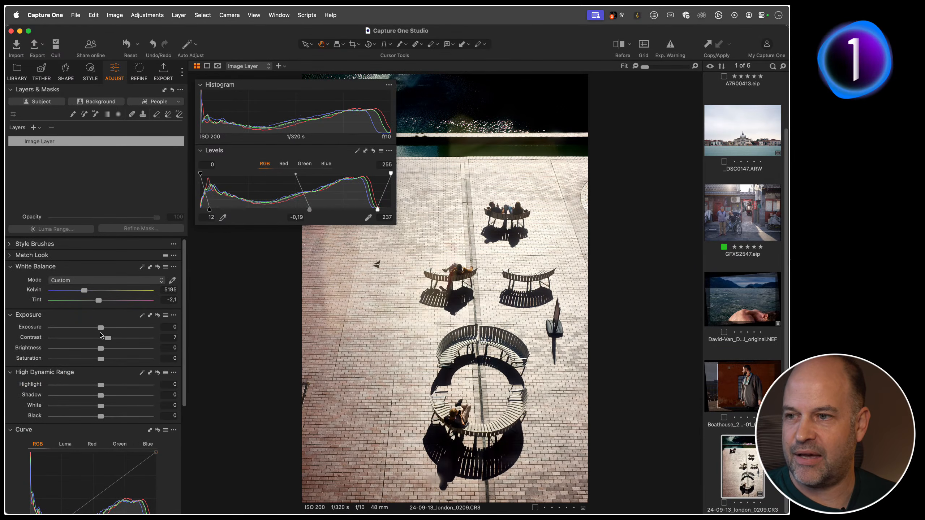
left_click_drag(101, 386, 93, 385)
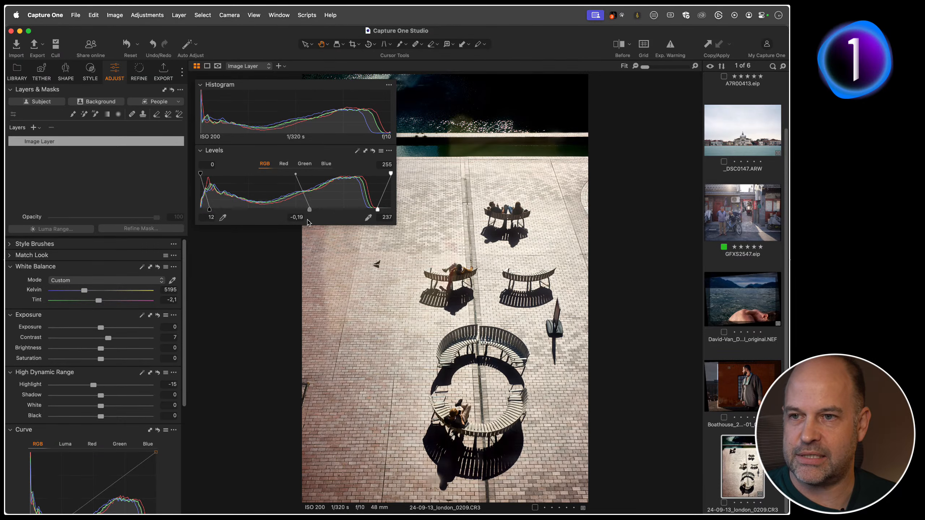
left_click_drag(378, 208, 381, 210)
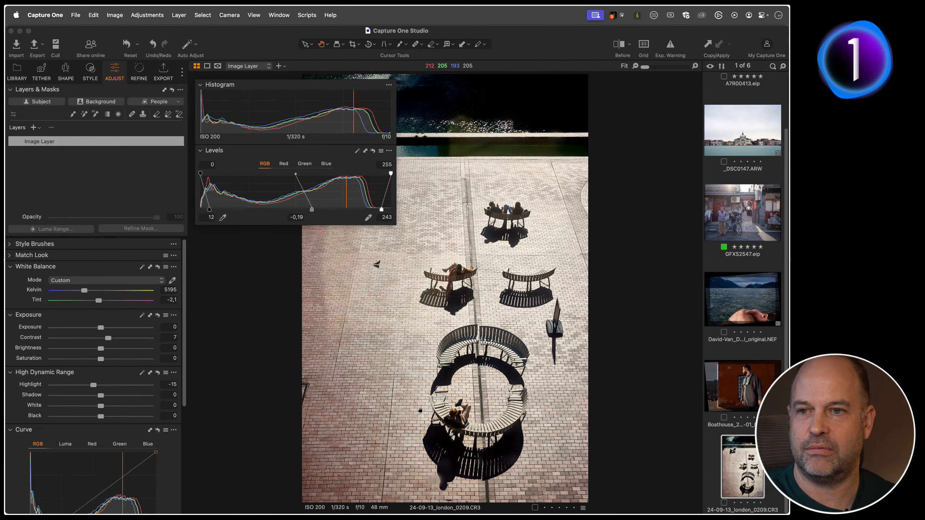
left_click_drag(209, 210, 175, 213)
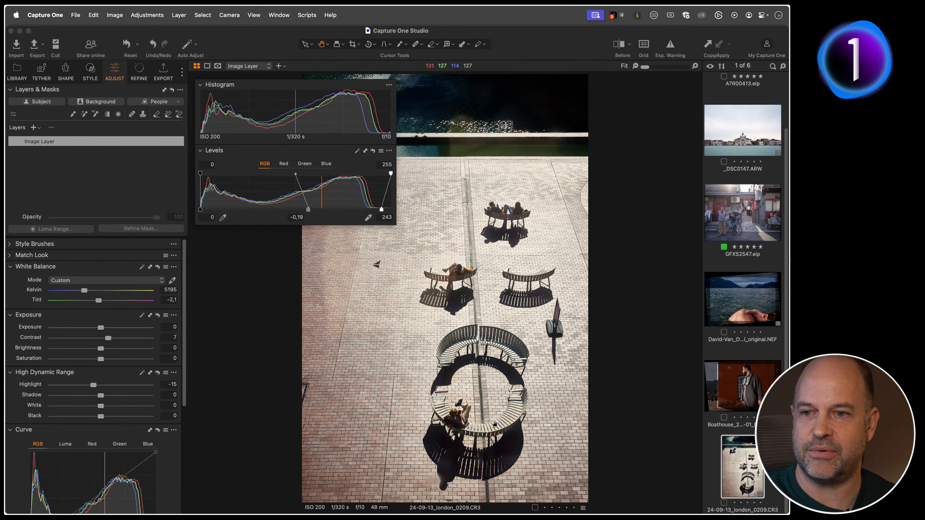
- Compare the plaza image before and after its adjustments with the split view, and review the tool settings
key("y")
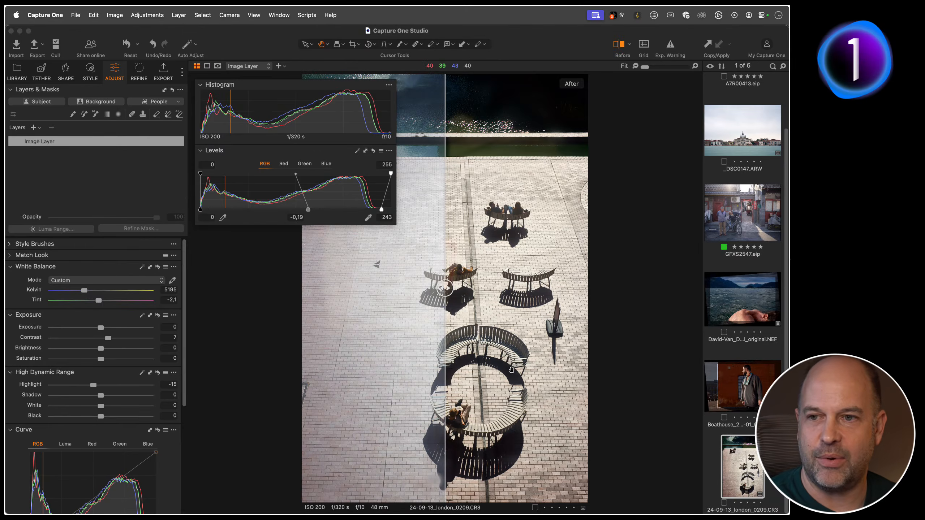
left_click_drag(446, 289, 445, 333)
key("y")
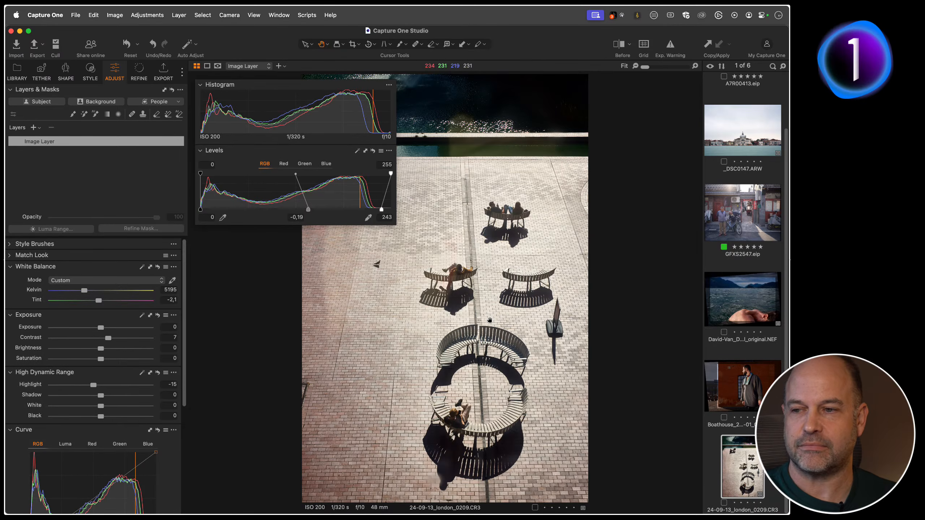
scroll(149, 375, "down", 5)
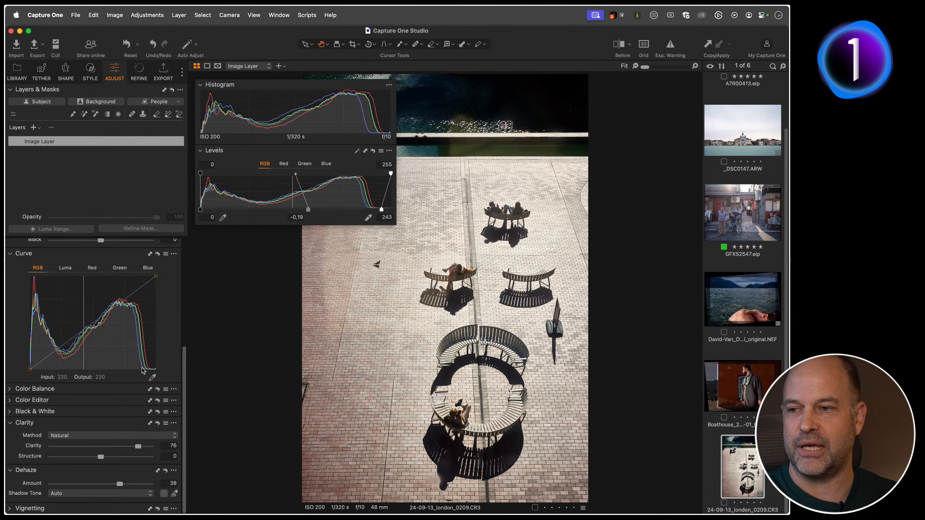
scroll(143, 370, "up", 5)
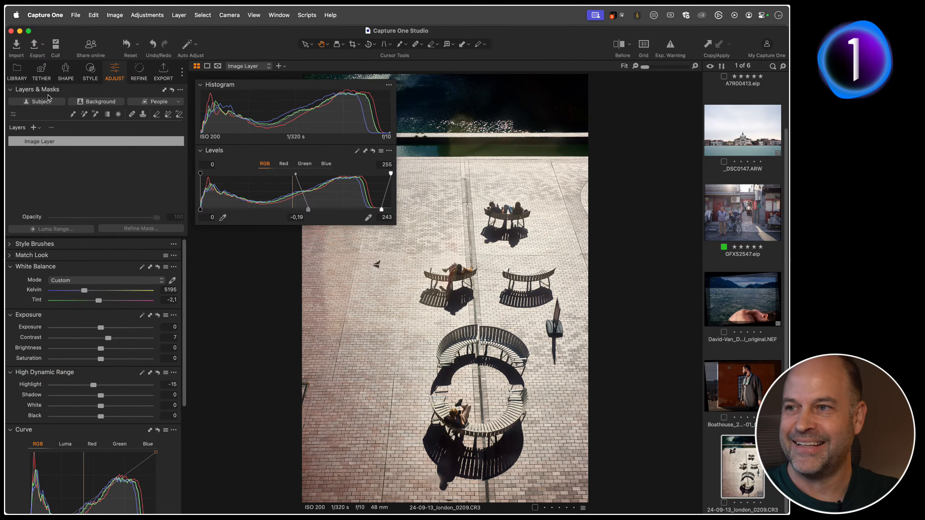
- Open the Exposure vs Brightness collection in the library and select Durdle-Door_21-10-19_0052.RAF
left_click(14, 74)
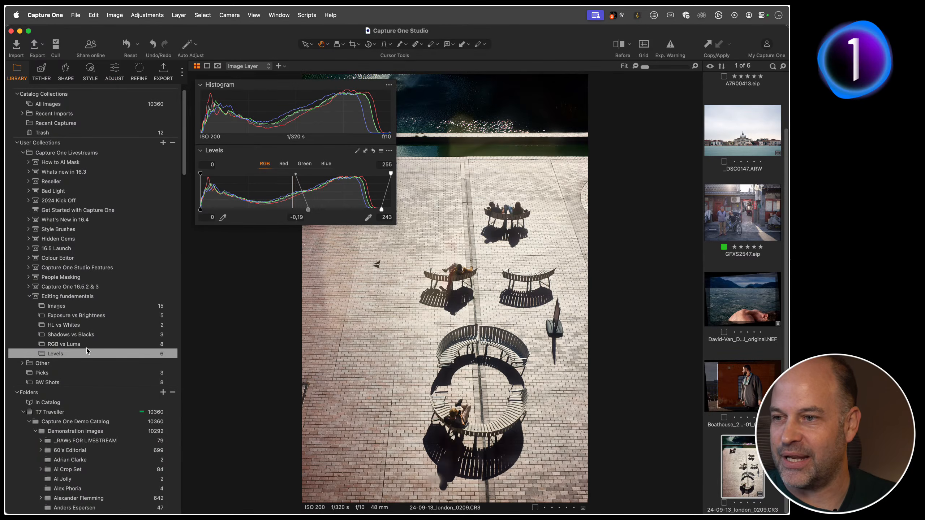
left_click(81, 315)
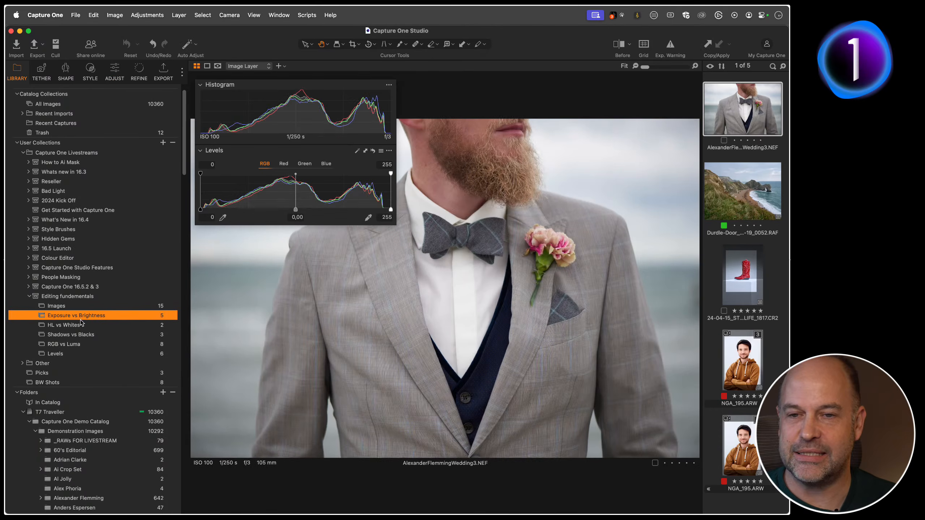
left_click(732, 187)
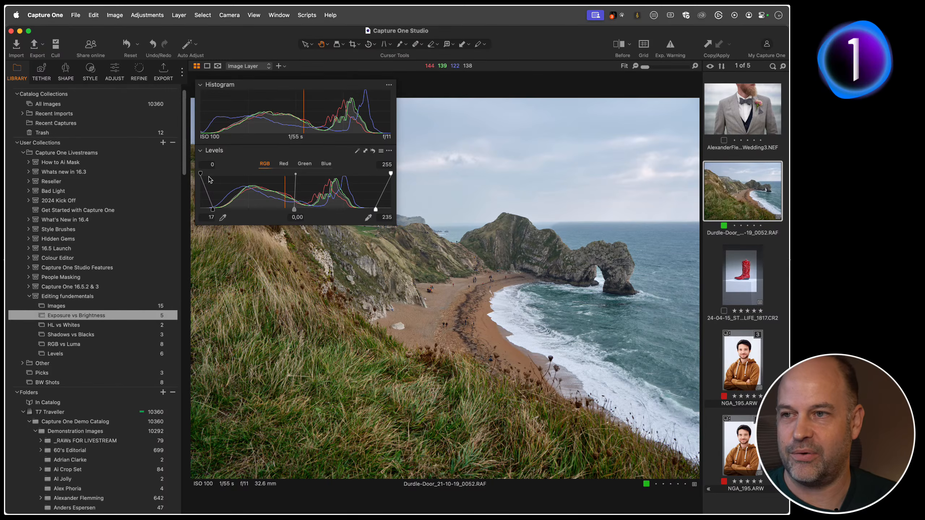
- Dock the floating Levels tool below White Balance and move the Exposure tool above White Balance
left_click(113, 71)
left_click_drag(250, 149, 60, 313)
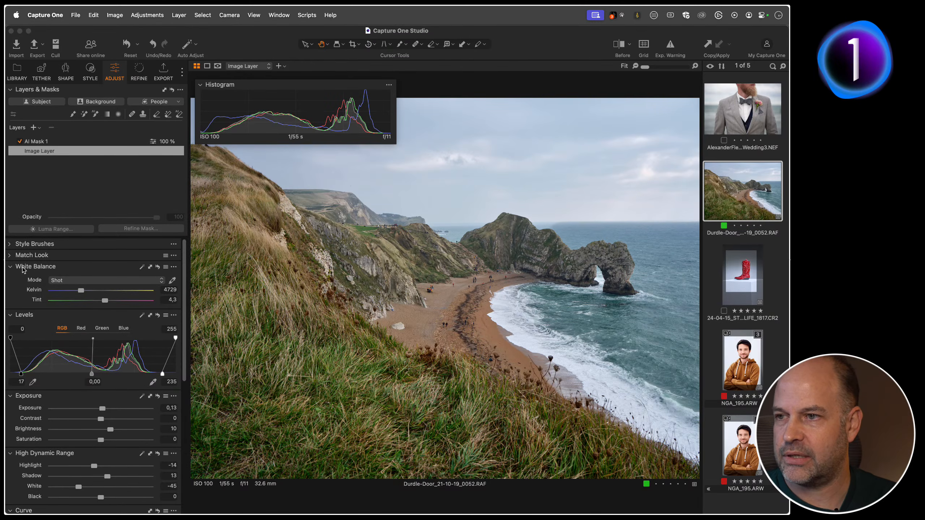
left_click_drag(49, 397, 43, 265)
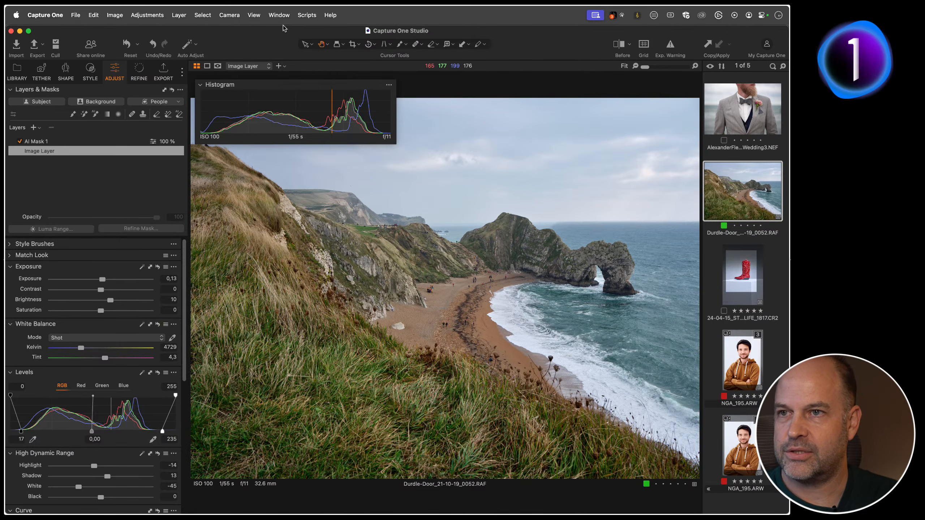
- Load the saved DGR workspace, show the adjustment tools and collapse Layers & Masks
left_click(279, 14)
mouse_move(285, 31)
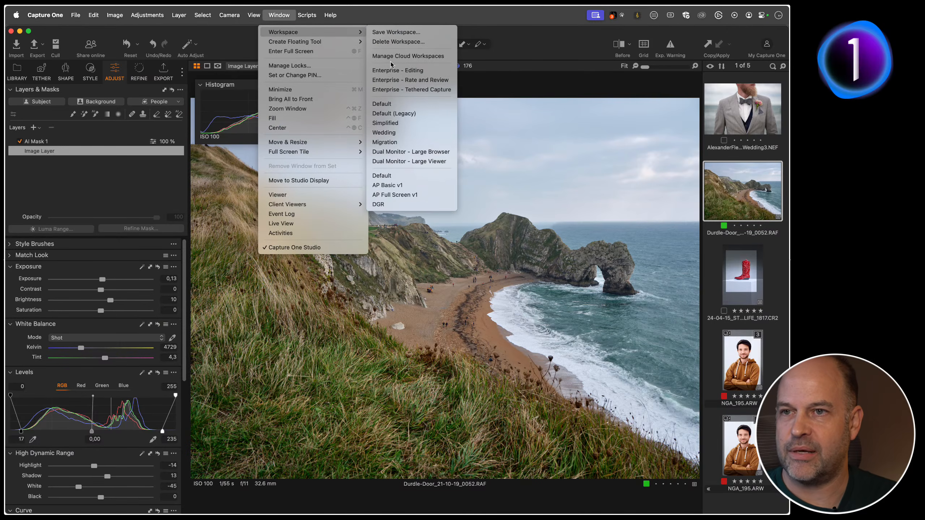
left_click(382, 205)
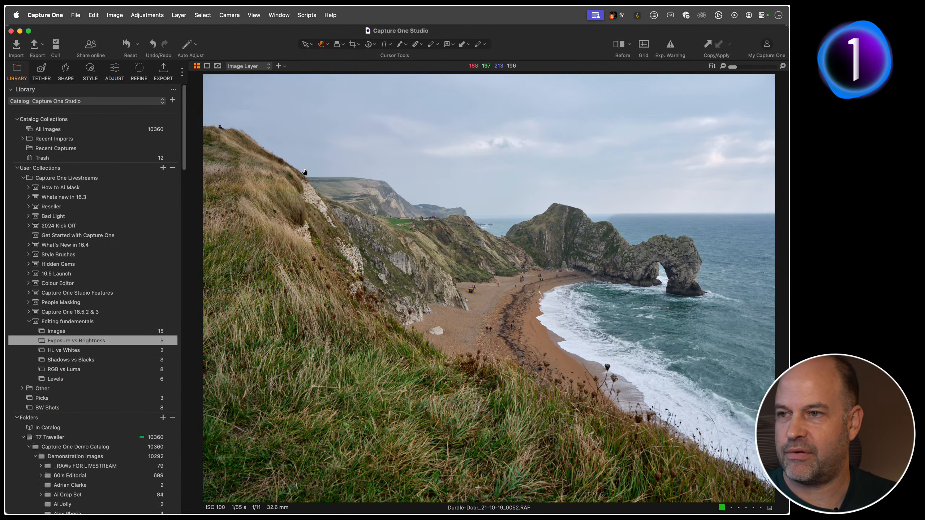
left_click(115, 72)
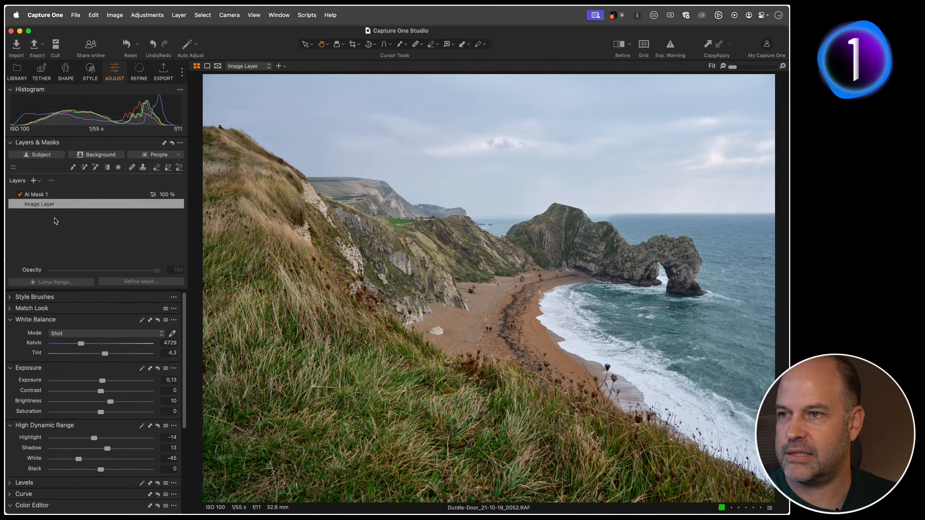
left_click(10, 142)
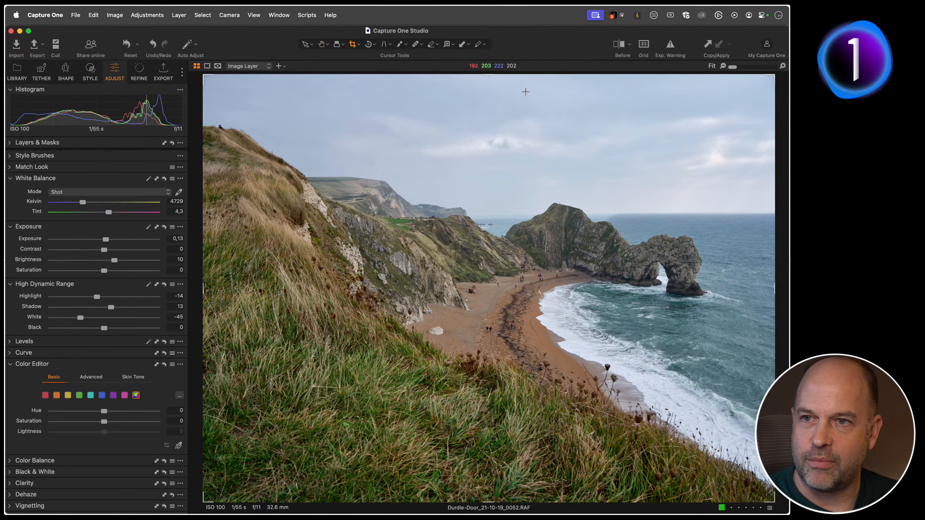
- Crop the Durdle Door image with an unconstrained ratio, trimming the bottom and edges to a wider frame
key("c")
left_click_drag(497, 214, 494, 192)
right_click(493, 218)
left_click(493, 213)
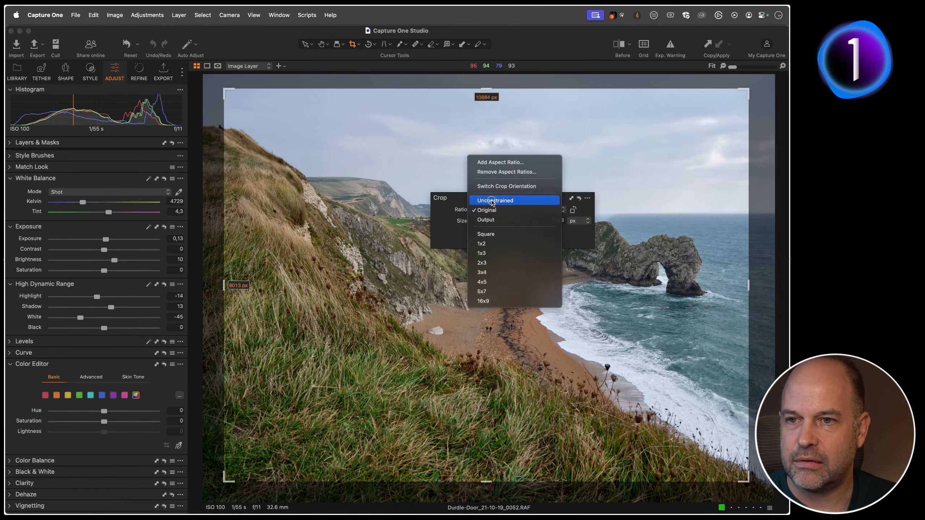
left_click(494, 211)
left_click_drag(483, 482, 484, 439)
left_click_drag(450, 304, 432, 327)
key("h")
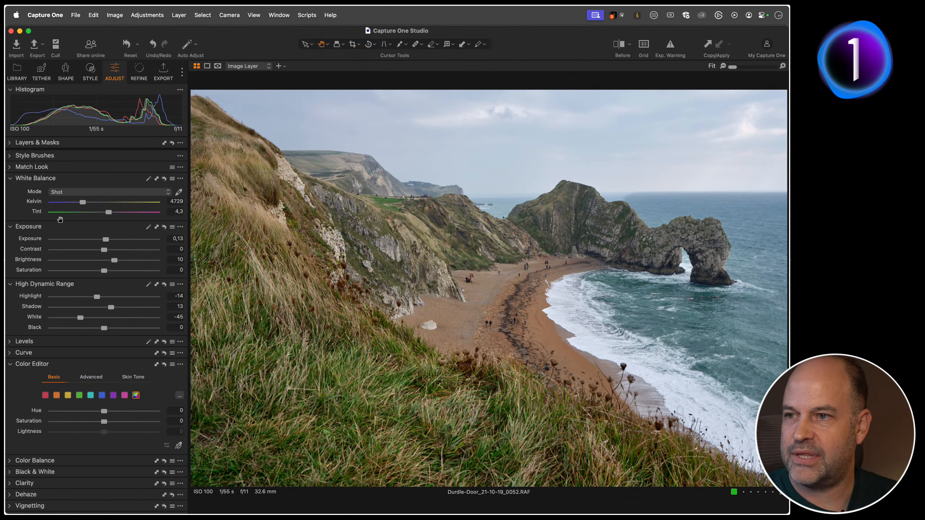
- Expand Layers & Masks and delete the AI Mask 1 layer from the Durdle Door image
left_click(9, 143)
left_click(51, 195)
left_click(54, 182)
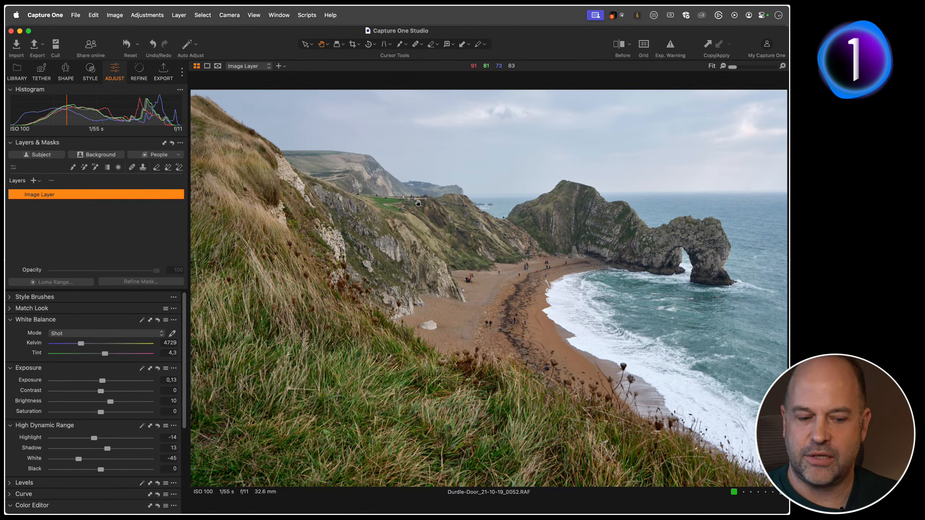
- Compare the whole Durdle Door image before and after its adjustments, sweeping the split across the frame
key("y")
left_click_drag(481, 286, 211, 289)
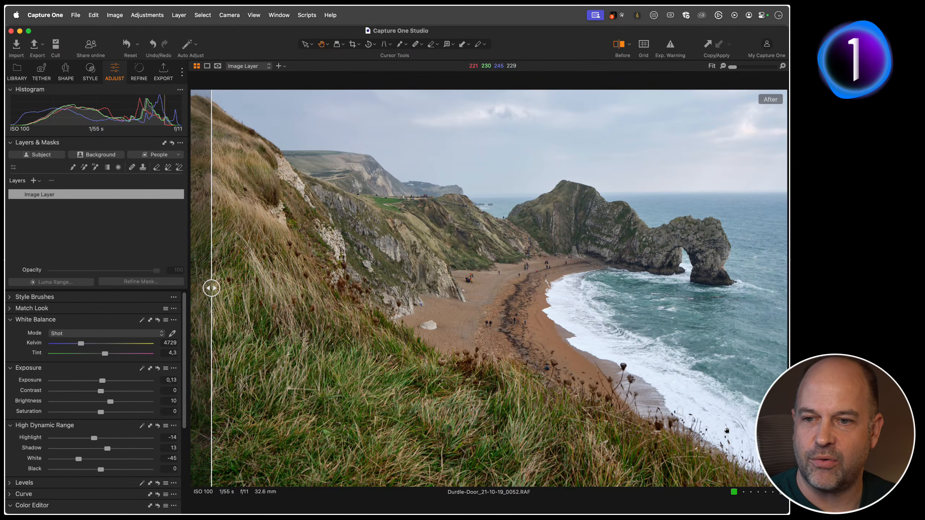
key("y")
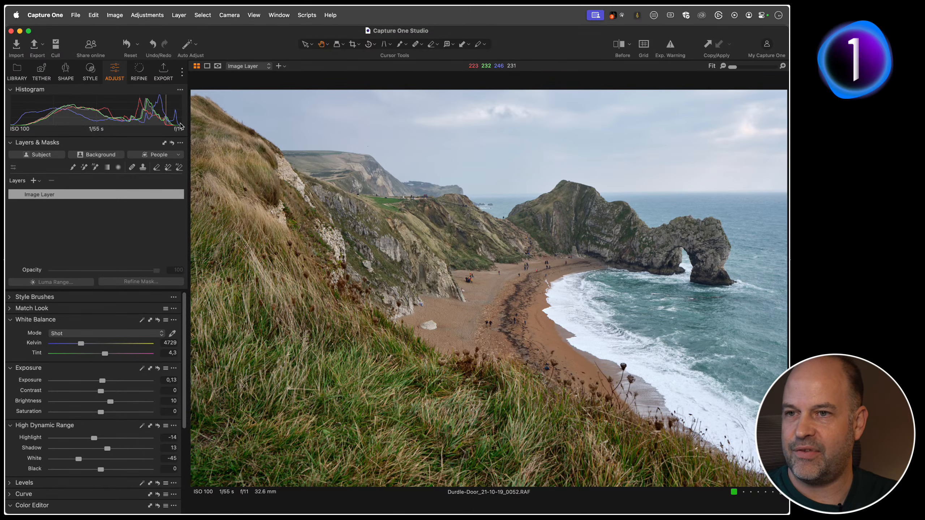
- Inspect the white surf along the beach at 100% and compare its highlight detail before and after
left_click(570, 318)
left_click_drag(535, 333, 501, 287)
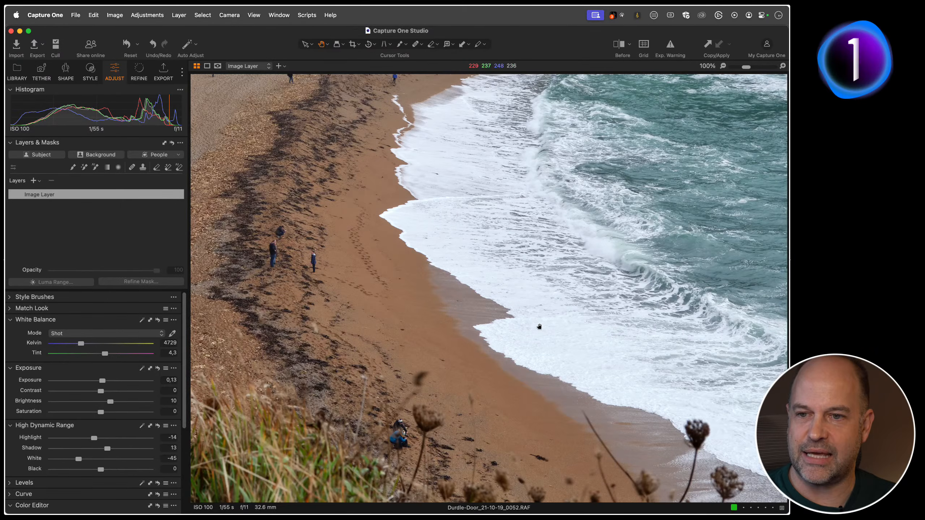
key("y")
left_click_drag(488, 291, 597, 288)
key("y")
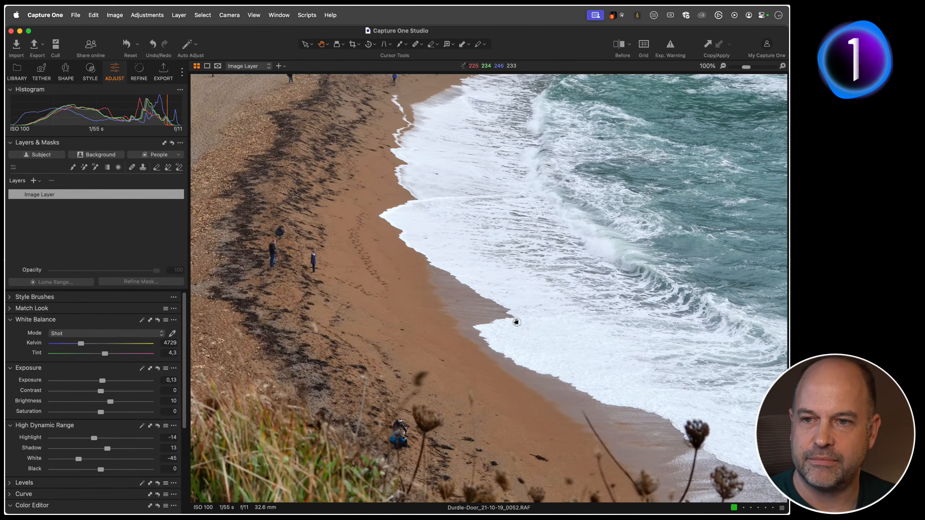
left_click(514, 320)
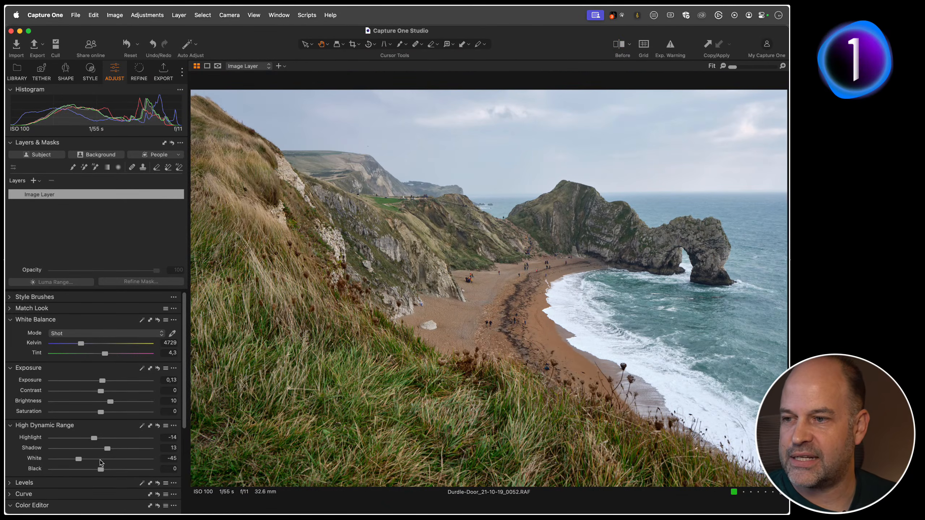
- Set the Durdle Door image's High Dynamic Range Highlight to -5 and White to -40
left_click_drag(90, 440, 76, 455)
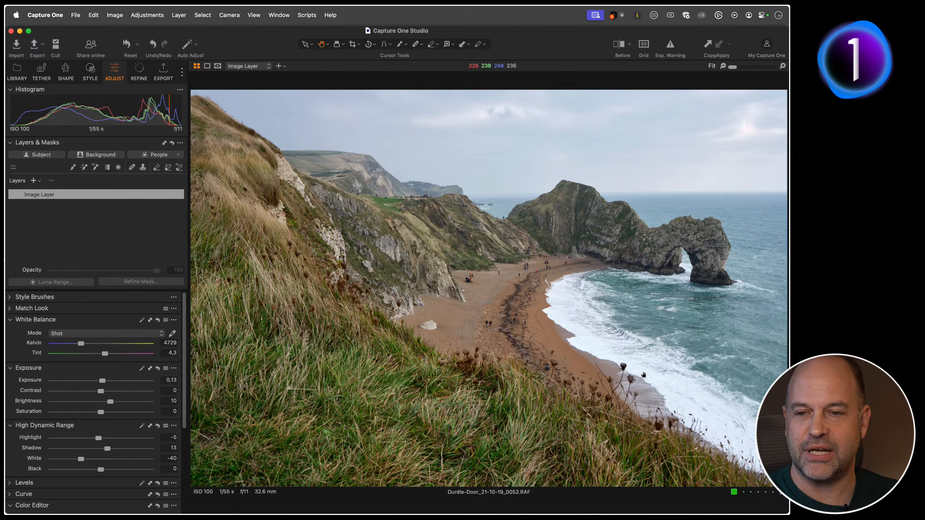
- Add a new filled adjustment layer to the Durdle Door image
left_click(97, 213)
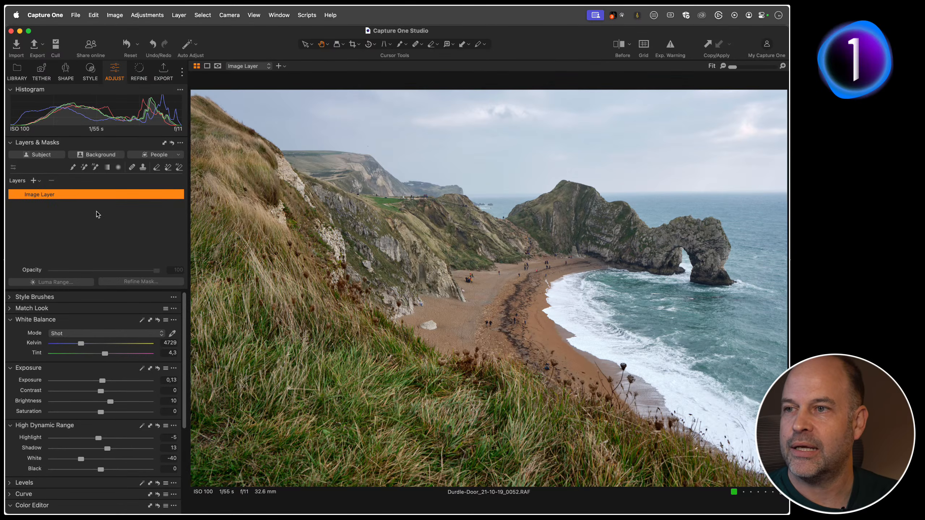
left_click(96, 167)
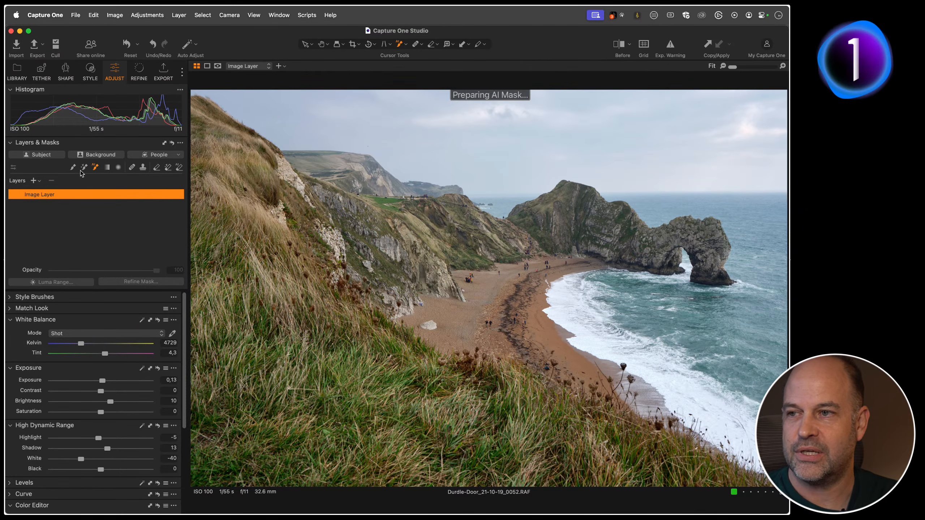
key("b")
left_click(36, 182)
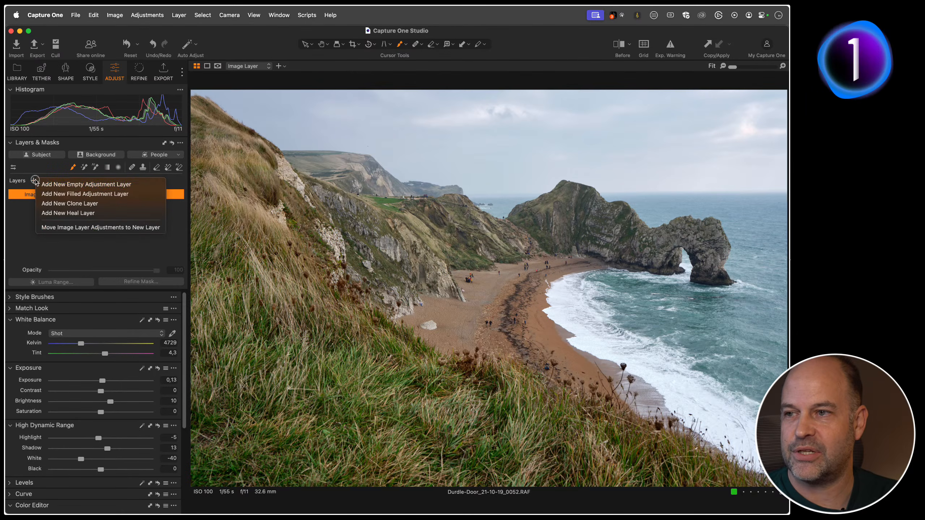
left_click(140, 197)
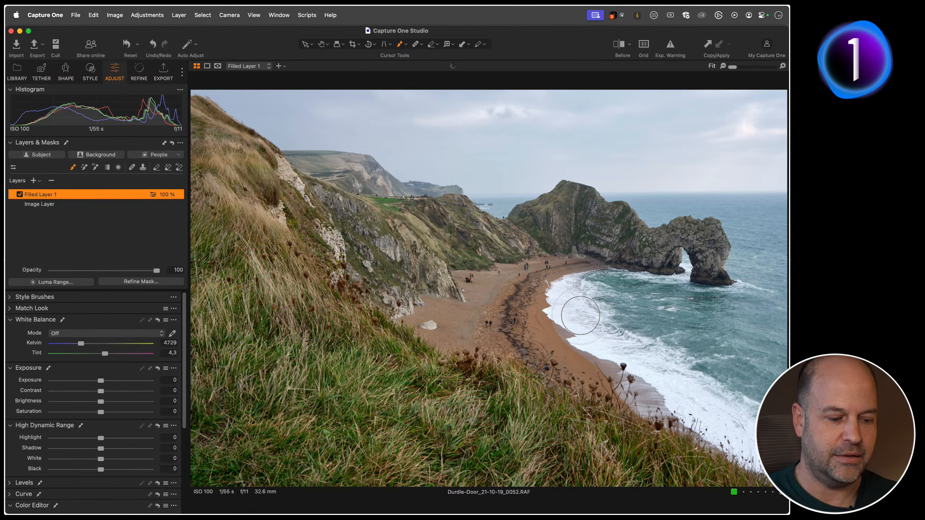
- On the filled layer, set High Dynamic Range Highlight to -75 and White to -18 while judging the surf at 100%
key("h")
double_click(582, 319)
left_click_drag(581, 320, 511, 271)
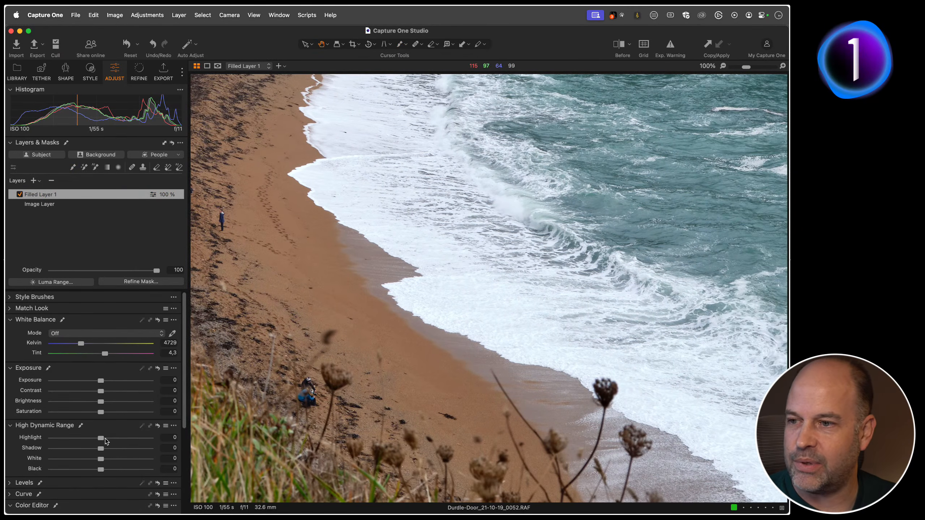
left_click_drag(103, 442, 91, 459)
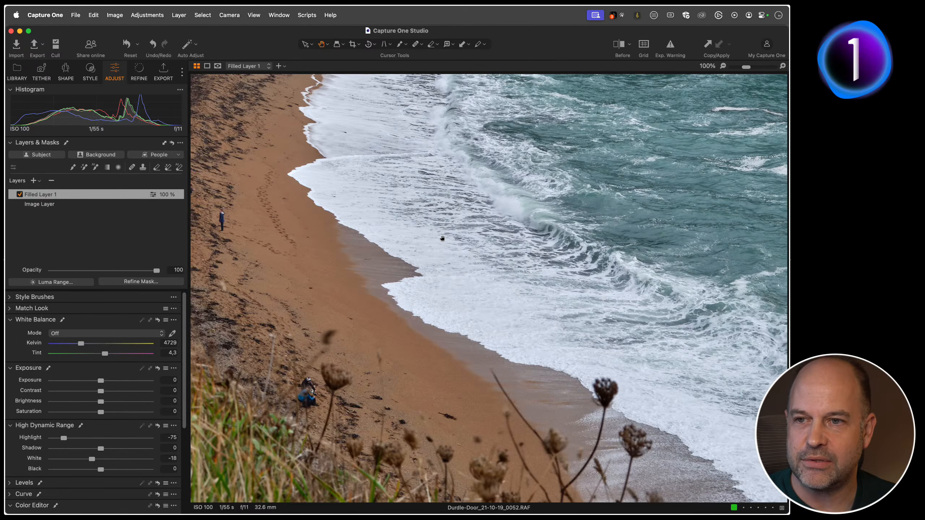
double_click(412, 230)
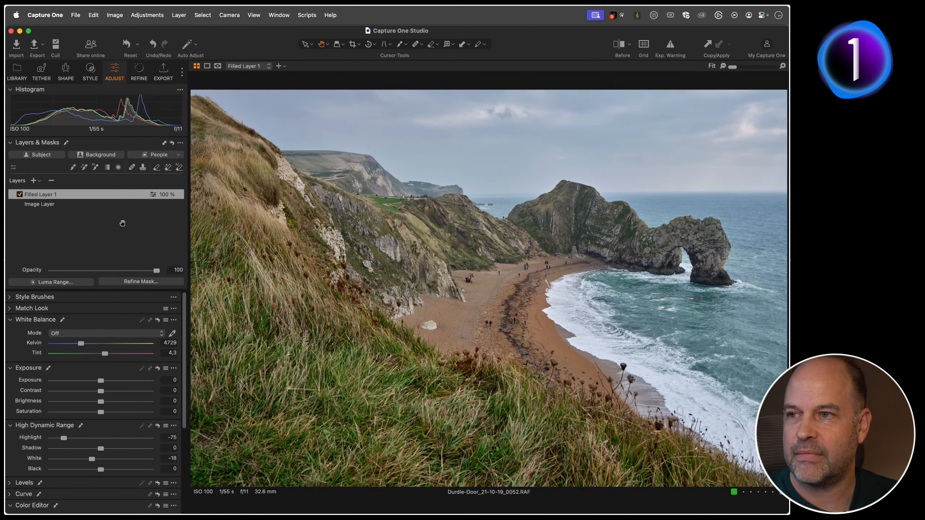
- Clear the filled layer's mask and set the mask brush's Flow to 21
right_click(61, 196)
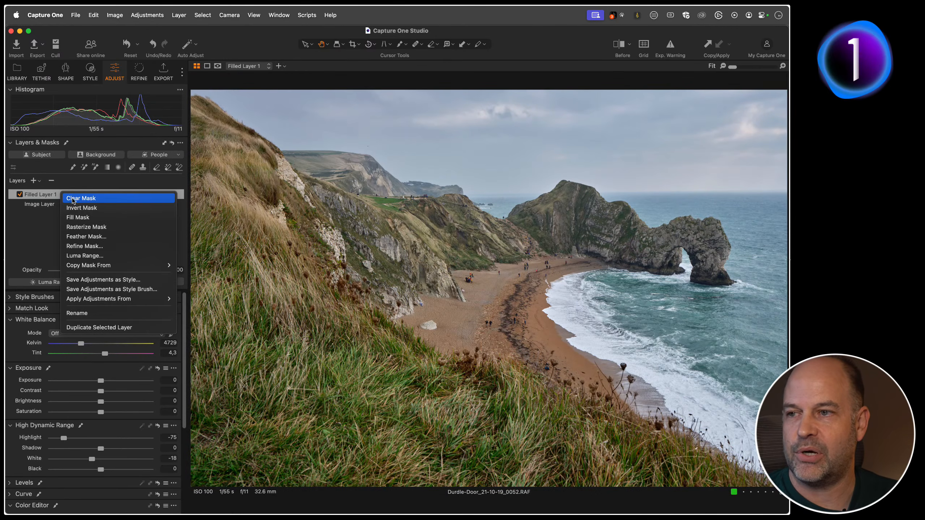
left_click(72, 198)
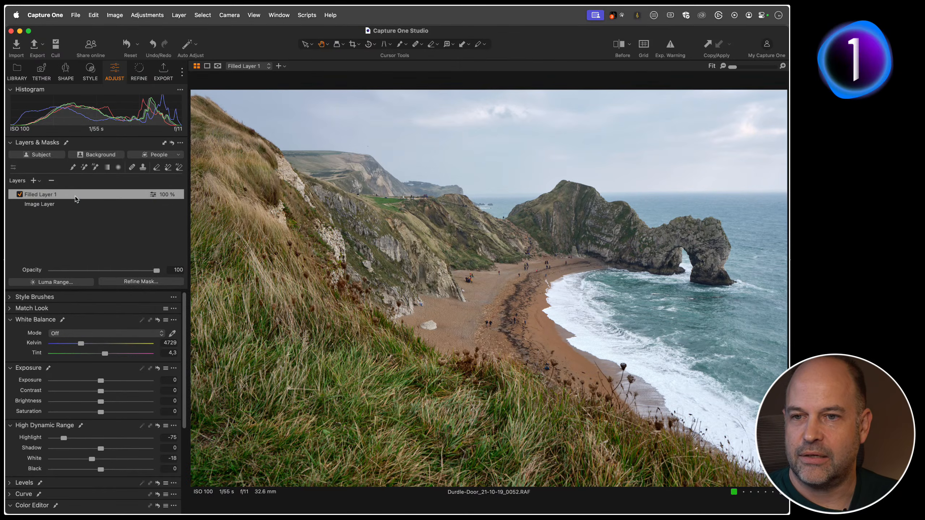
left_click(72, 167)
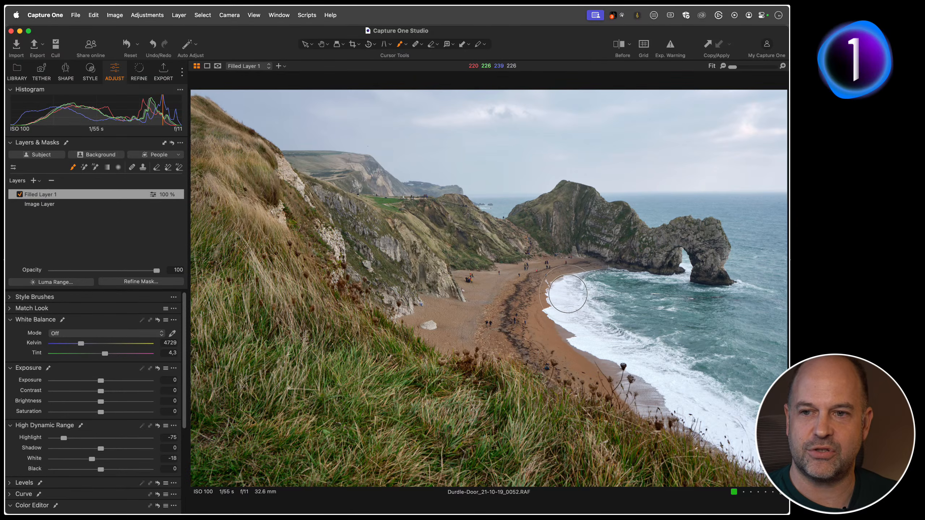
right_click(569, 300)
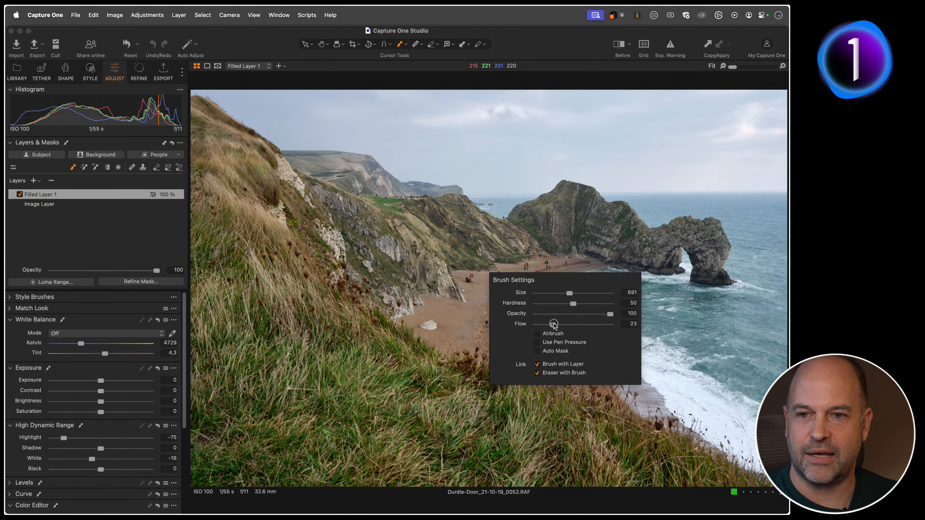
left_click_drag(554, 324, 551, 324)
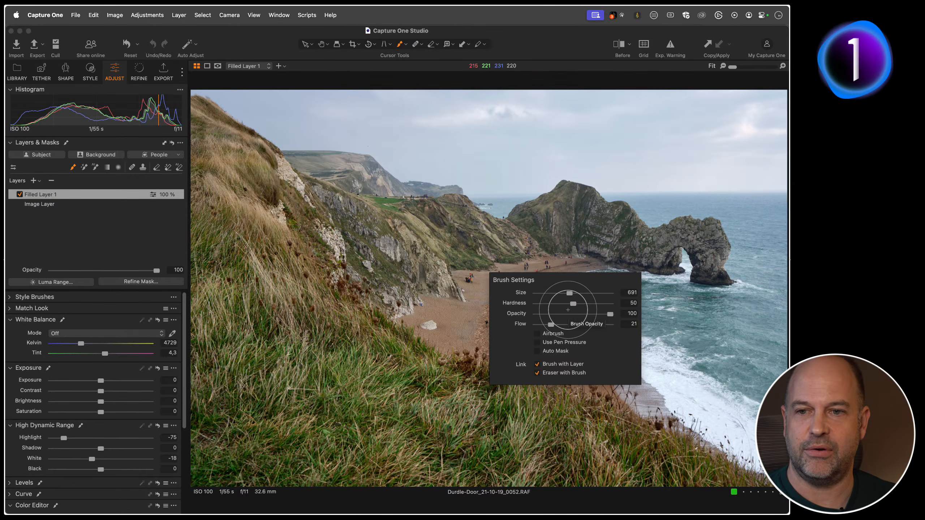
- Brush the layer's mask over the white surf along the beach and compare the image with the layer off and on
mouse_move(585, 303)
left_mouse_down()
mouse_move(578, 278)
mouse_move(565, 295)
mouse_move(575, 333)
mouse_move(670, 363)
mouse_move(659, 371)
mouse_move(572, 328)
mouse_move(578, 275)
mouse_move(599, 328)
mouse_move(727, 420)
mouse_move(756, 423)
mouse_move(645, 391)
mouse_move(664, 395)
mouse_move(568, 325)
mouse_move(557, 306)
left_mouse_up()
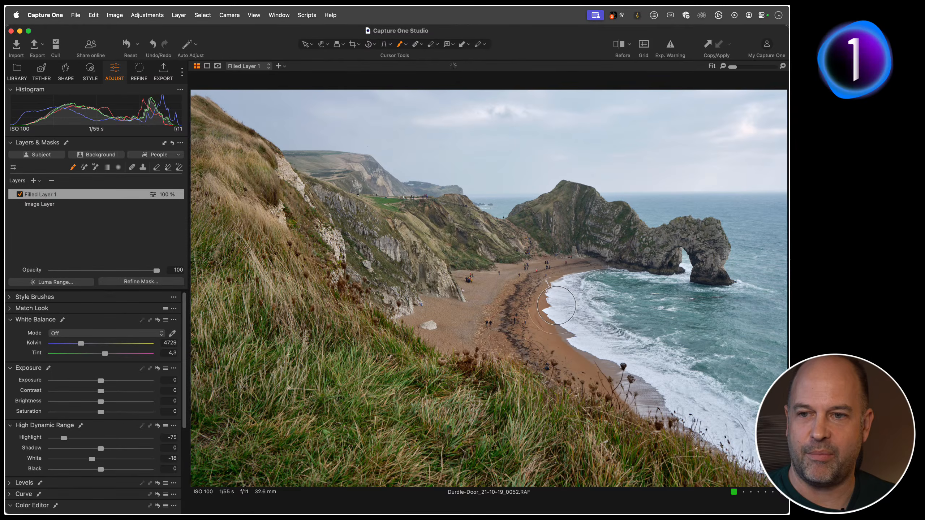
mouse_move(606, 348)
left_mouse_down()
mouse_move(670, 406)
mouse_move(733, 429)
mouse_move(587, 288)
mouse_move(667, 288)
mouse_move(688, 259)
mouse_move(749, 285)
left_mouse_up()
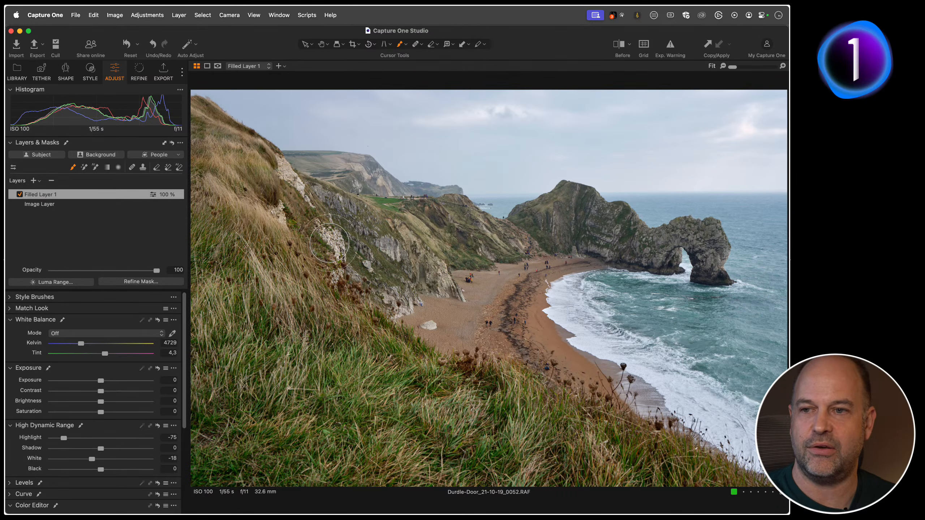
left_click(19, 194)
left_click(19, 194)
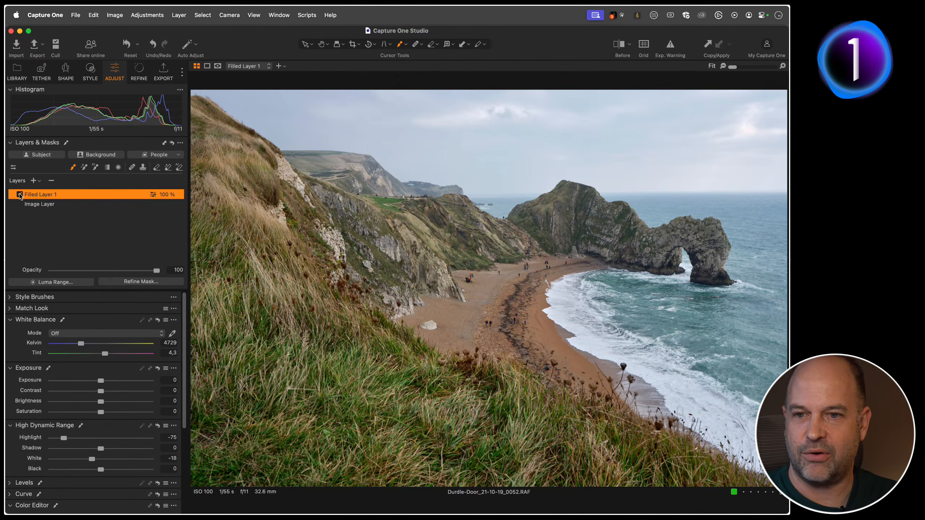
- Reduce the surf layer's opacity to 51 and check the water at 100%
left_click_drag(157, 270, 103, 276)
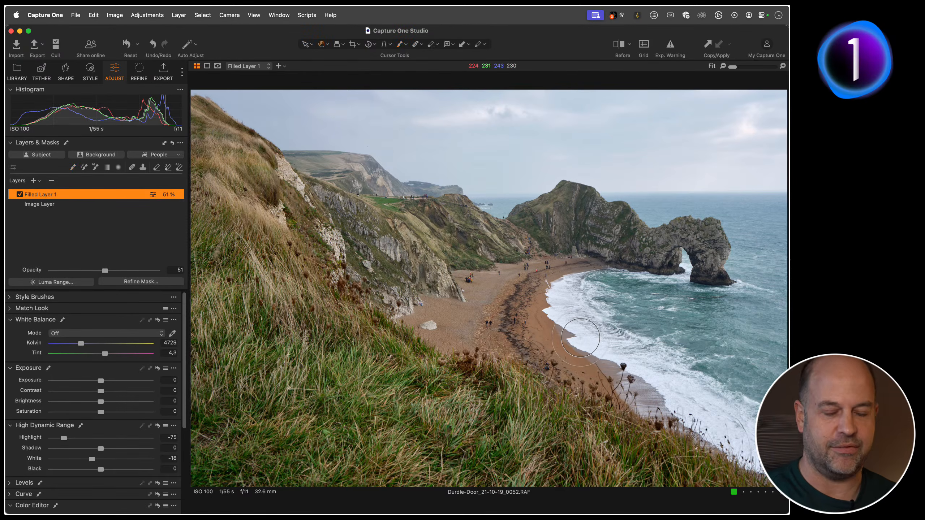
key("h")
left_click(576, 341)
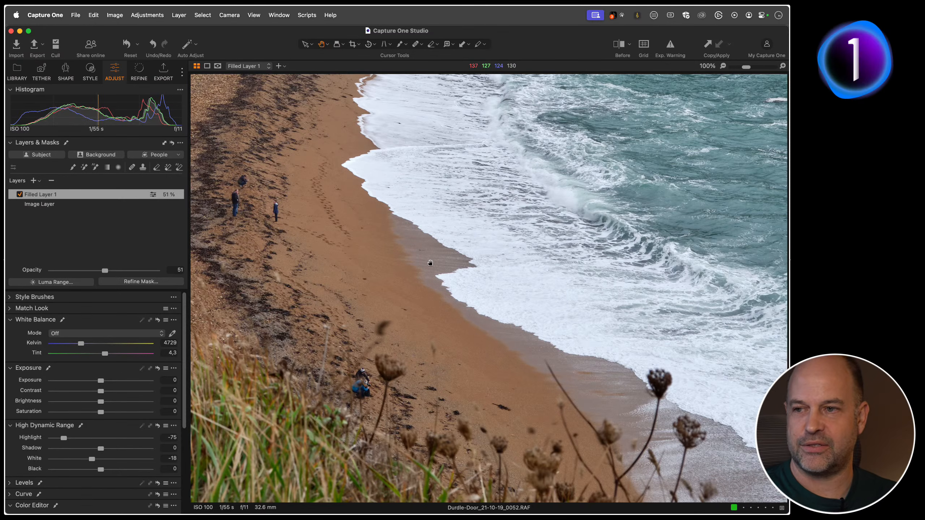
- Open the Levels collection with its thumbnails shown and bring up the Great Wall image A7R00413.eip for adjustment
left_click(16, 70)
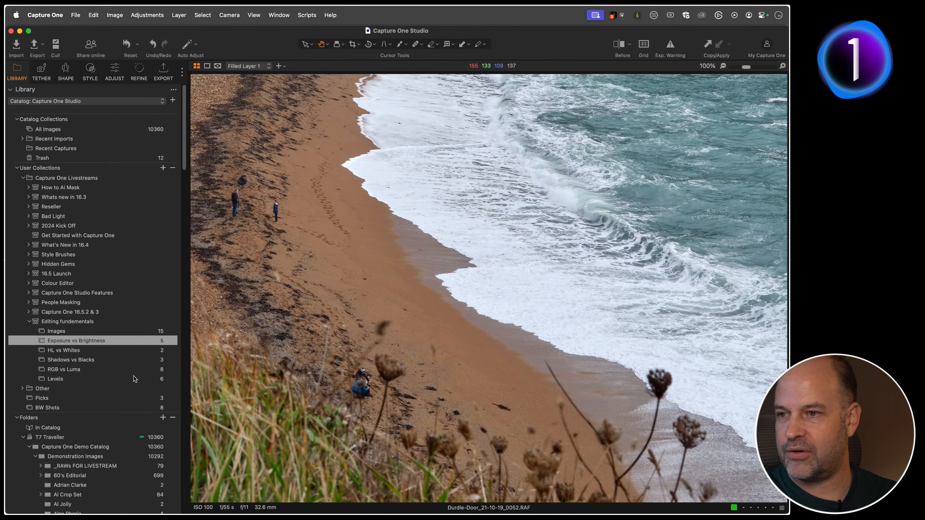
left_click(72, 379)
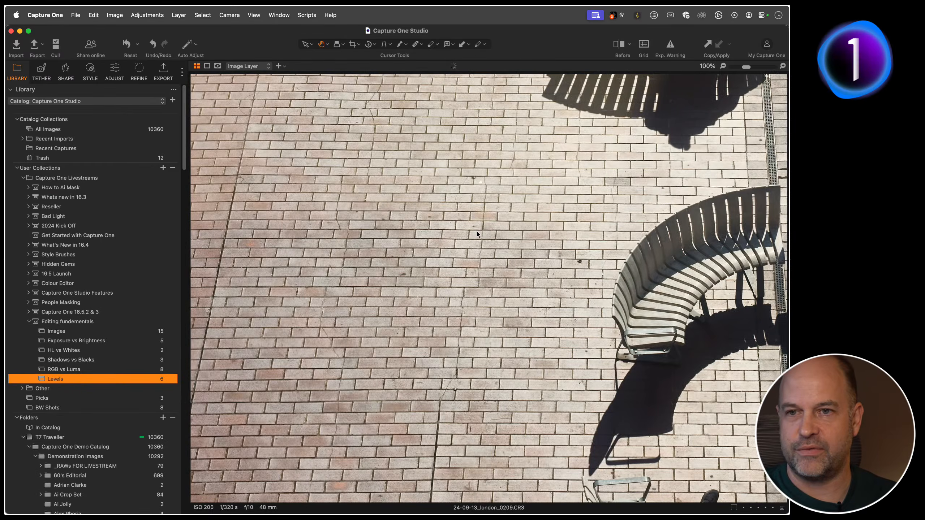
key("super+b")
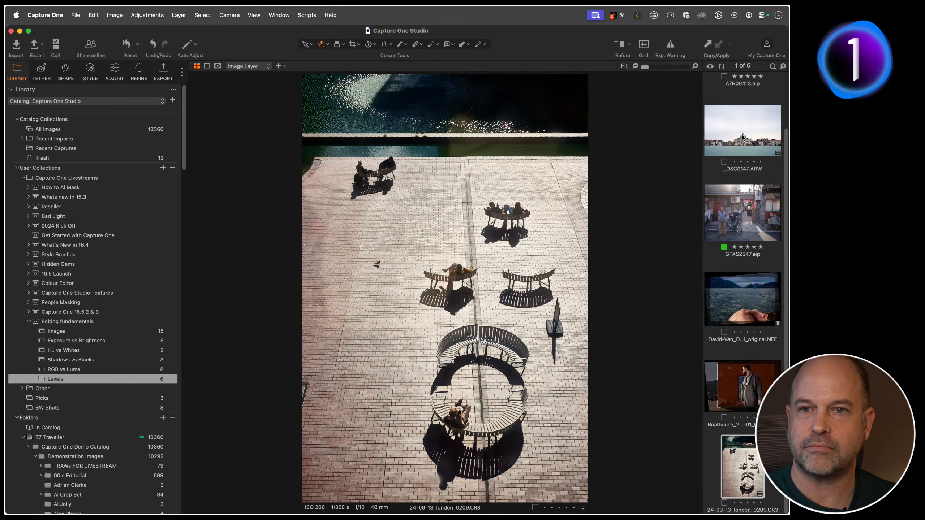
scroll(739, 269, "up", 2)
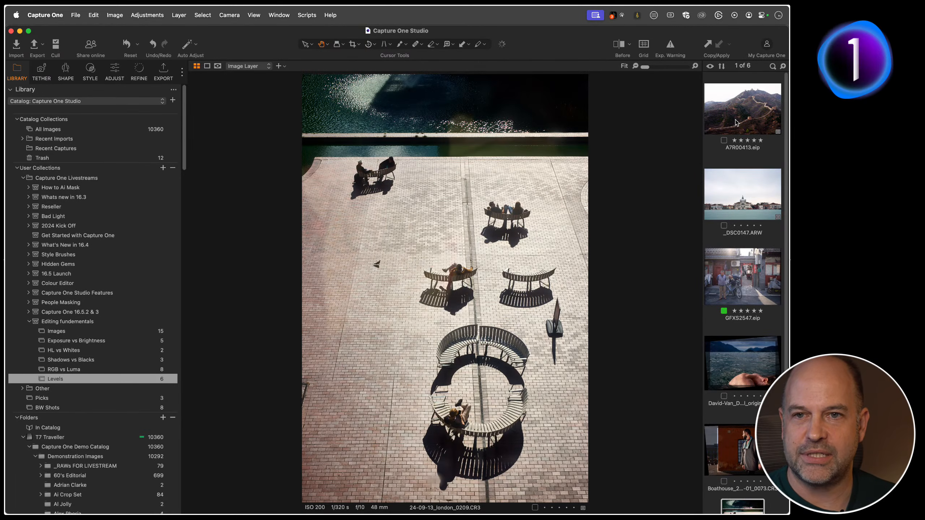
left_click(737, 123)
left_click(115, 71)
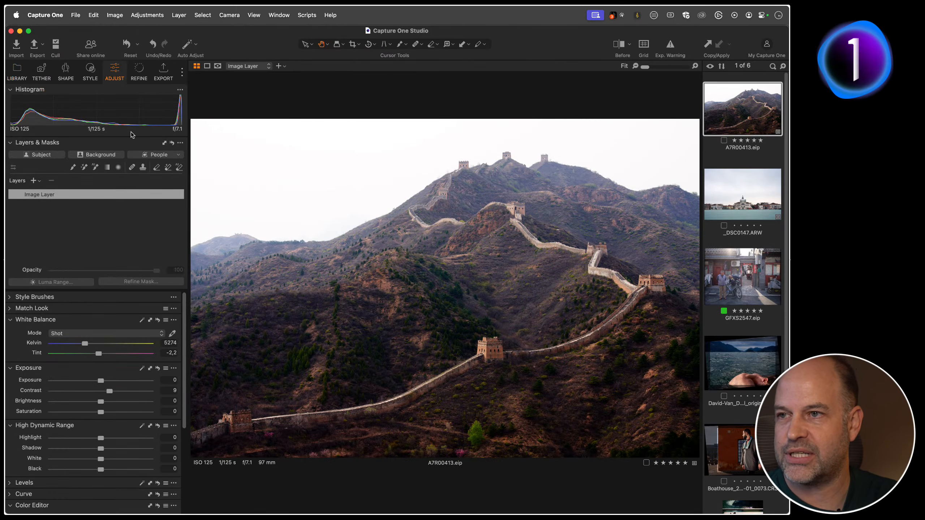
- Try masking the Great Wall image's sky with AI Select, including the area above the ridge, and delete the AI mask layer
left_click(95, 167)
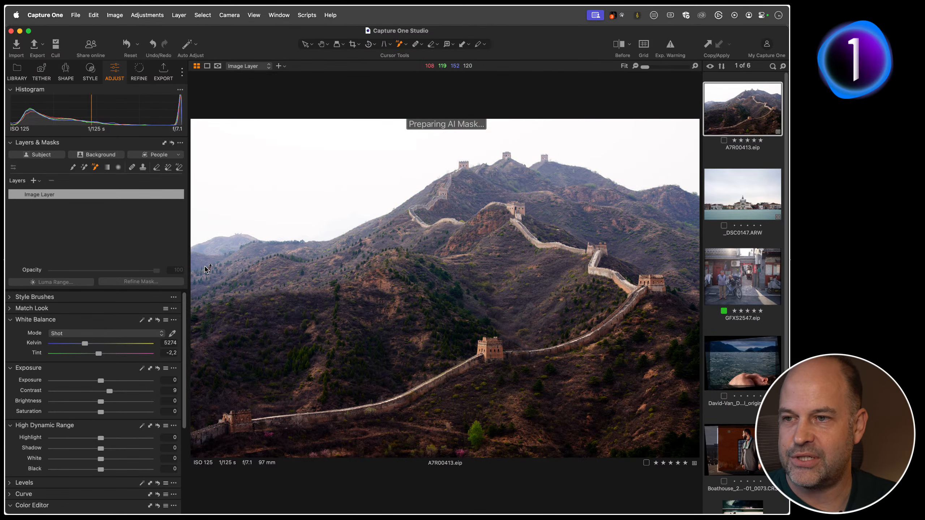
left_click_drag(195, 259, 724, 98)
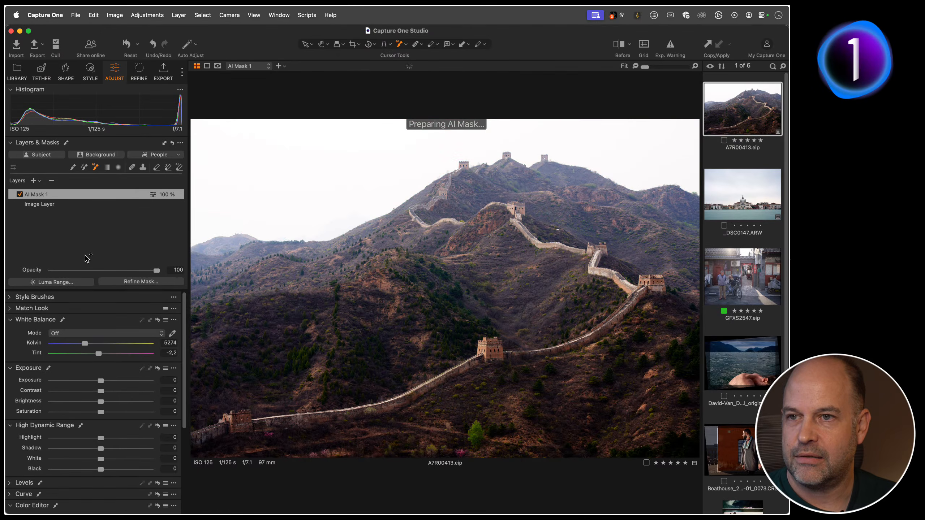
left_click(110, 285)
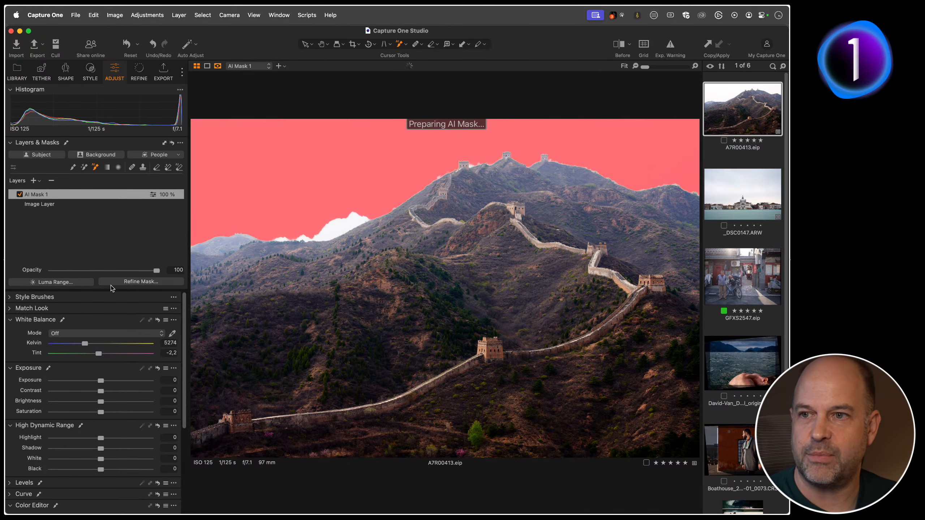
left_click_drag(253, 208, 425, 261)
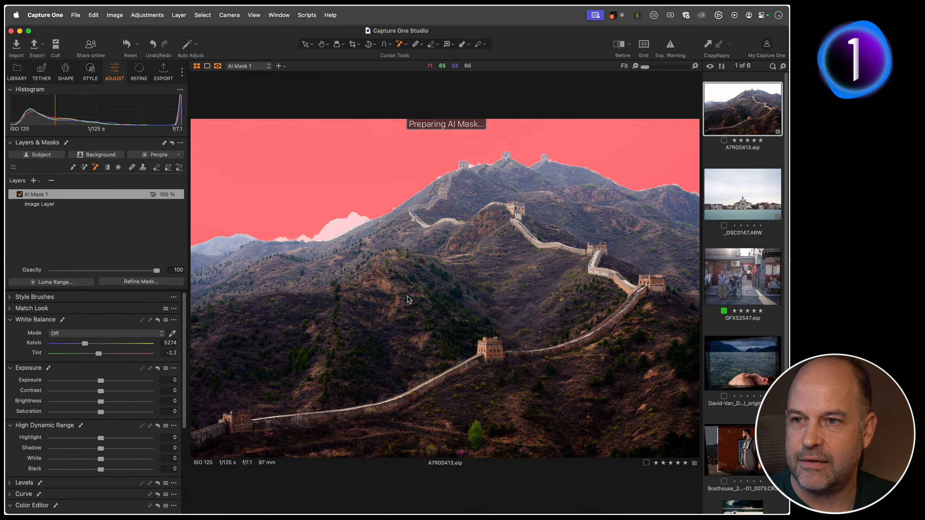
left_click(51, 180)
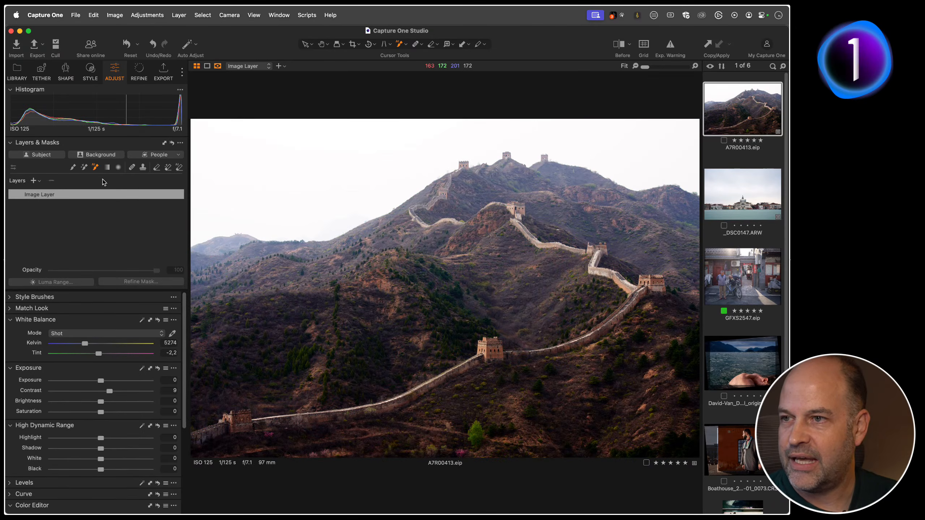
- Mask the Great Wall image's sky with the Magic Brush and check the coverage with the mask overlay
left_click(84, 168)
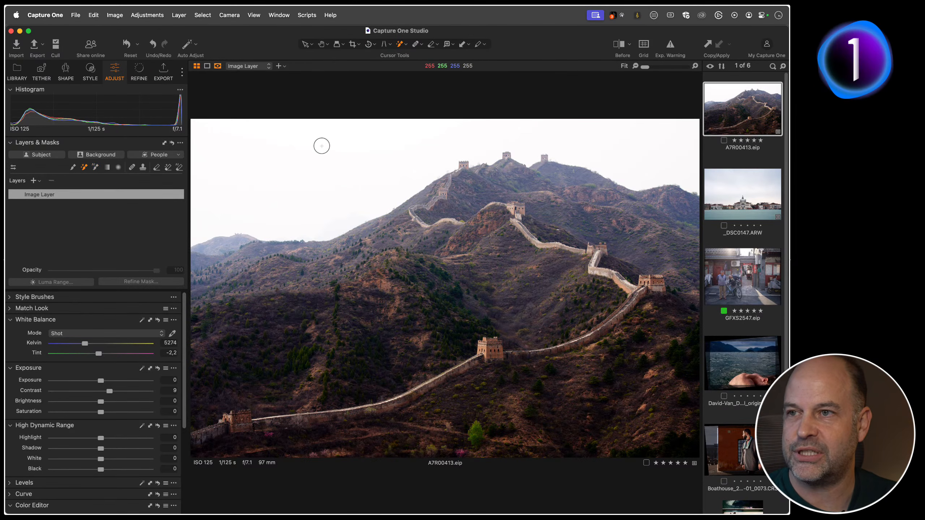
left_click_drag(303, 146, 321, 179)
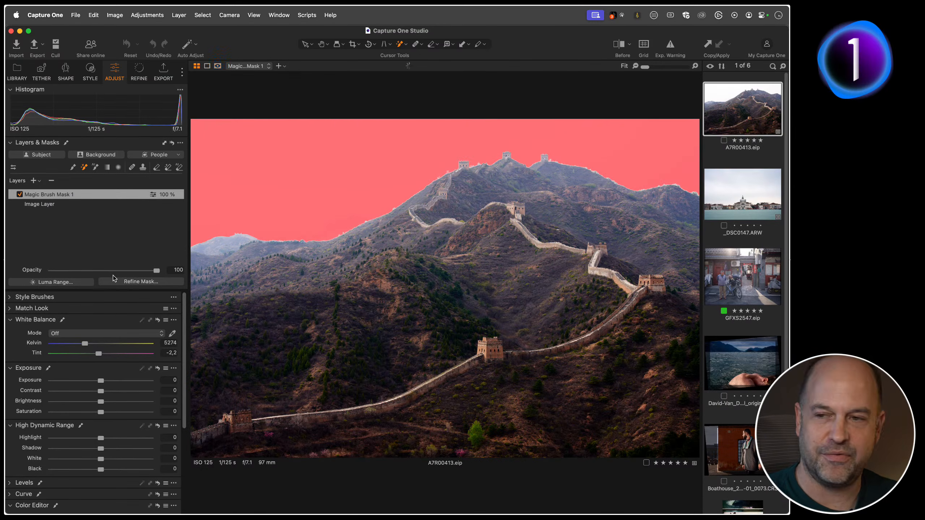
key("m")
key("m")
key("m")
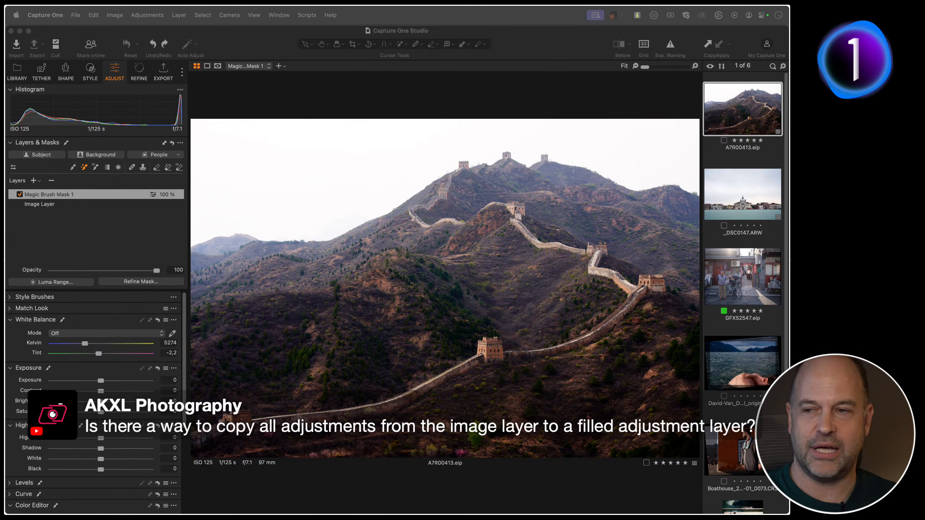
- Delete the Magic Brush mask layer from the Great Wall image
left_click(59, 199)
left_click(59, 204)
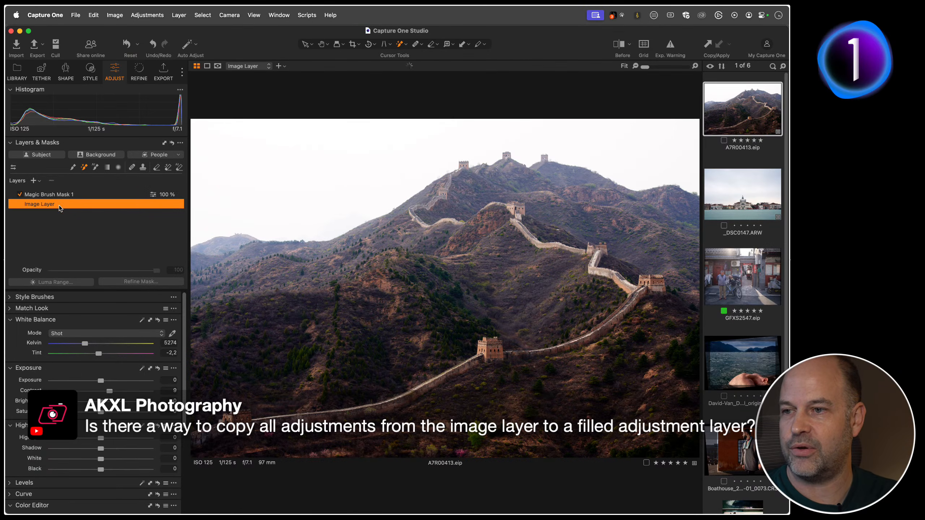
left_click(55, 194)
left_click(51, 181)
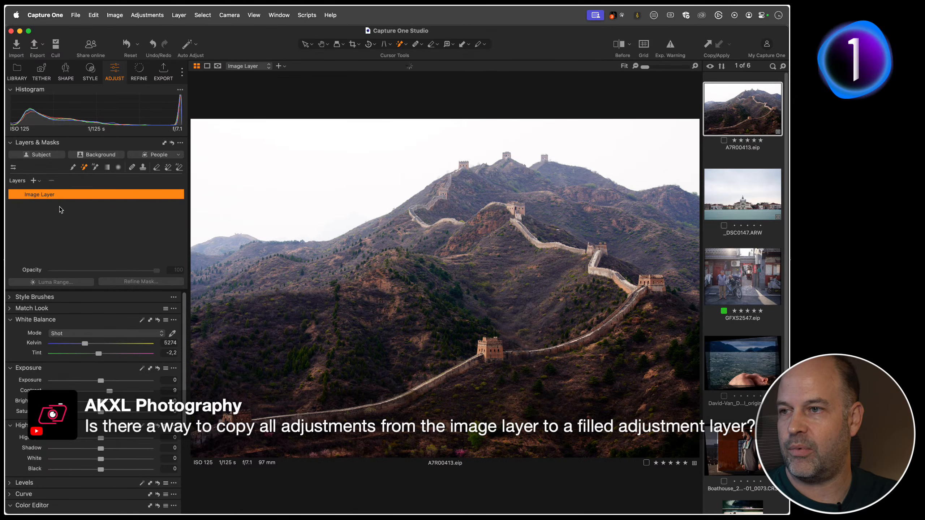
- Move the Great Wall image's Image Layer adjustments to a new layer and display that layer's mask
right_click(143, 196)
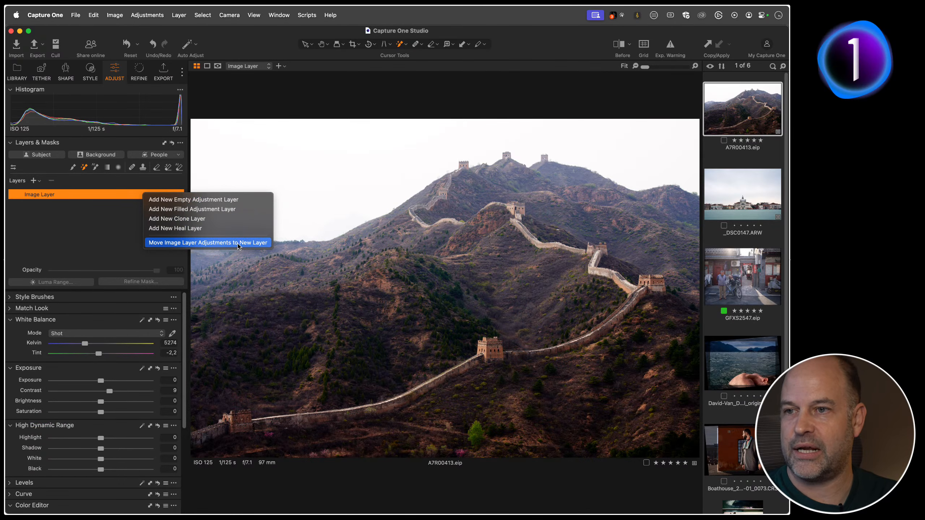
left_click(213, 244)
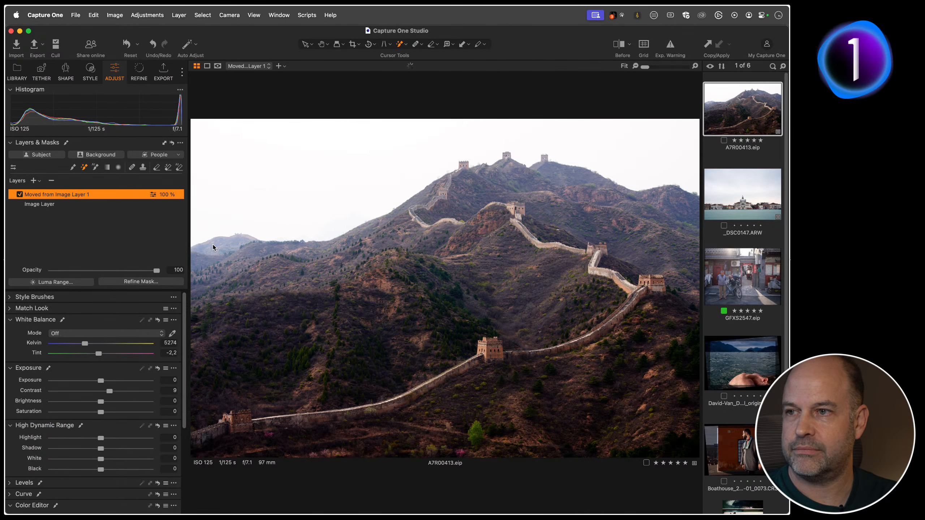
key("m")
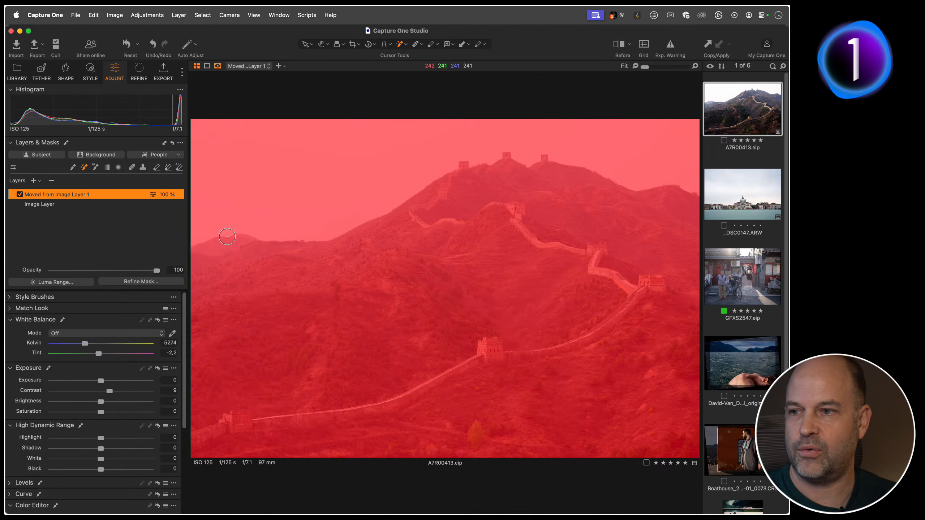
- Hide the mask overlay on the Great Wall image and compare the Image Layer's adjustments with the moved adjustments layer
key("m")
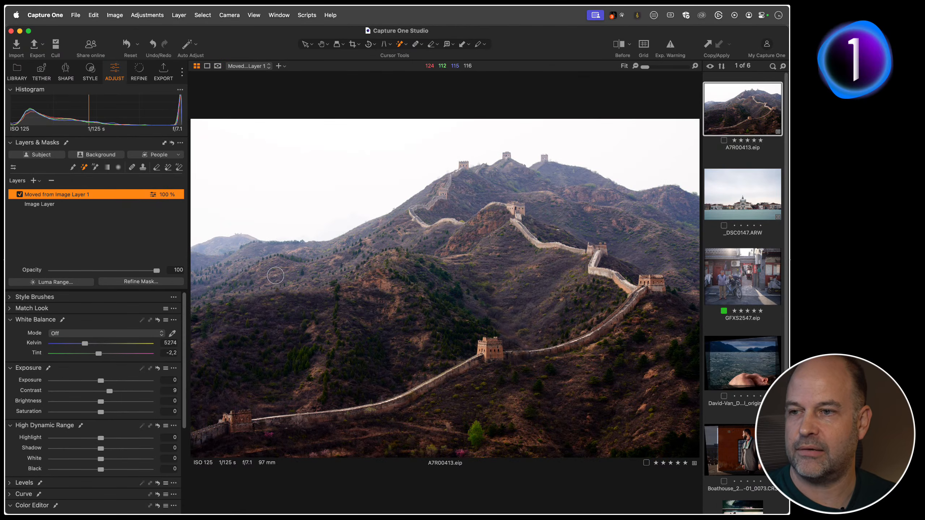
left_click(58, 209)
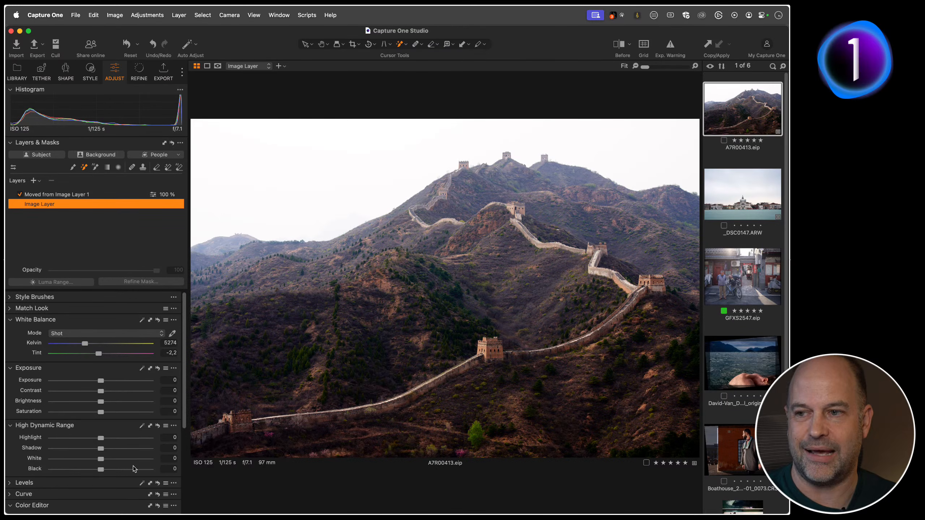
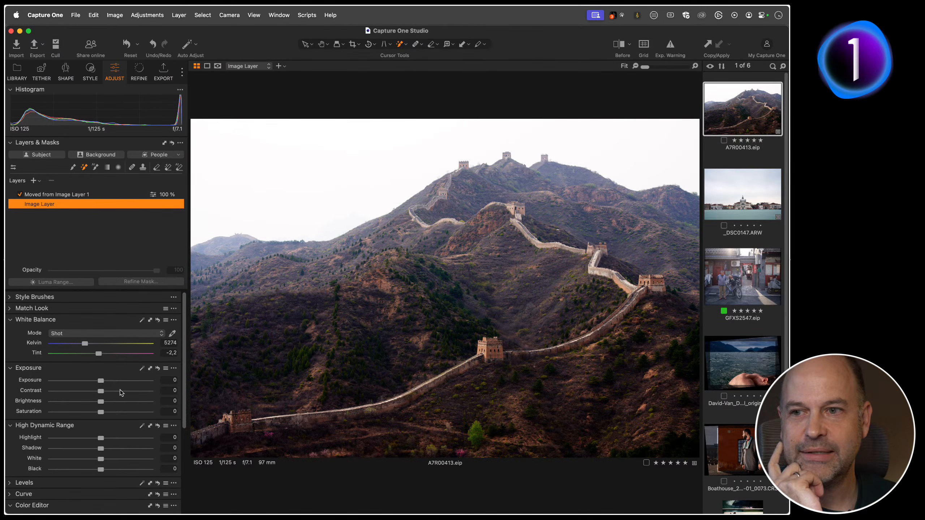
left_click(423, 183)
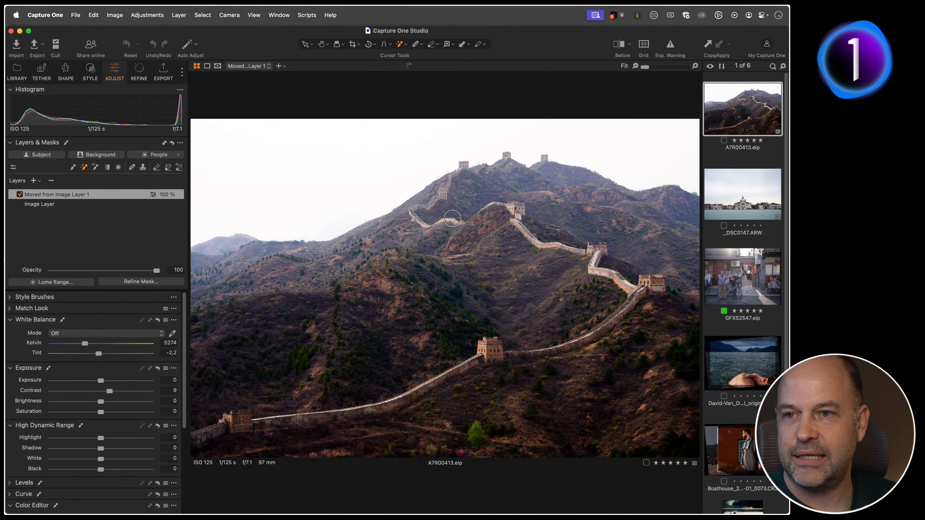
- Delete the moved adjustments layer from the Great Wall image and undo the deletion
left_click(51, 181)
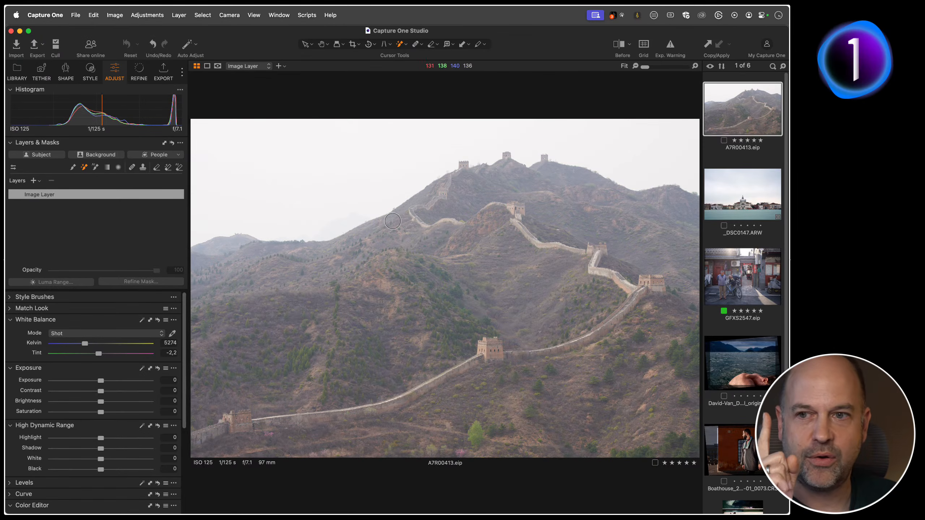
key("super+z")
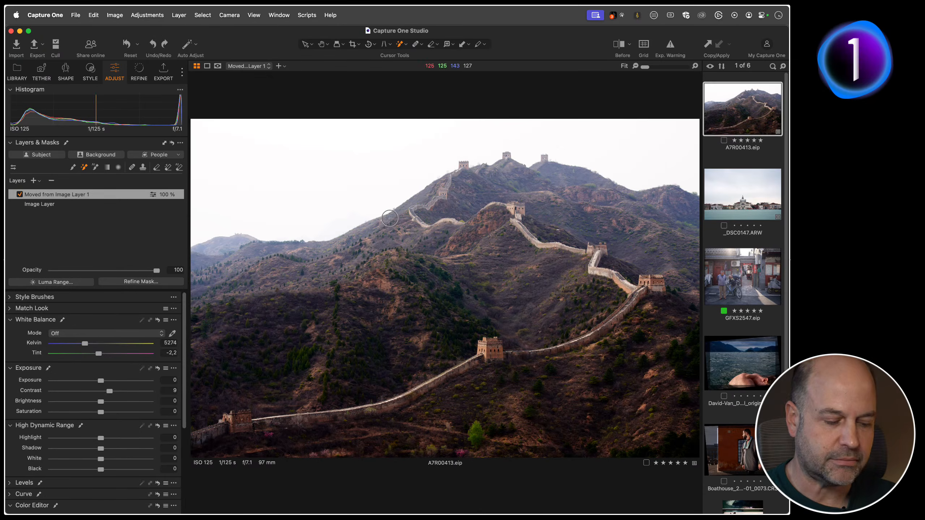
- View the Great Wall image in full screen, reveal the hidden tools and image browser, and return to the normal window
key("f")
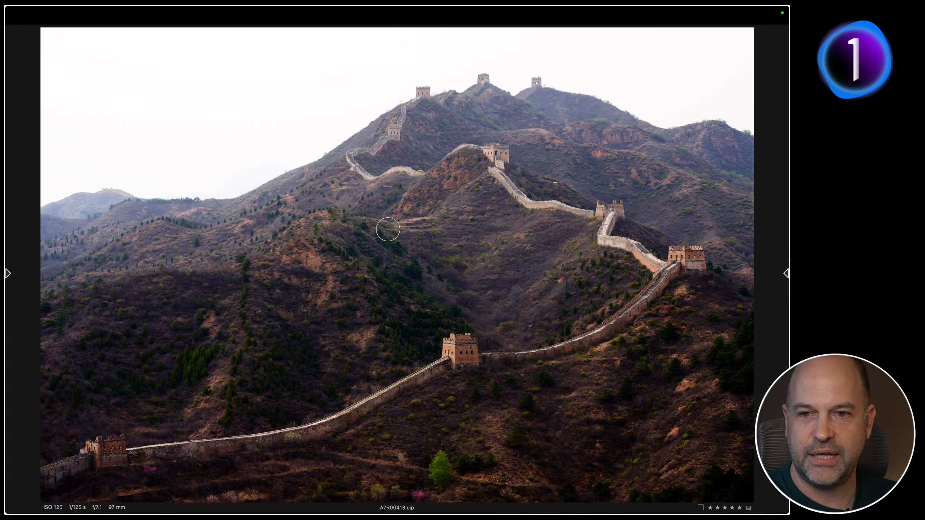
mouse_move(5, 273)
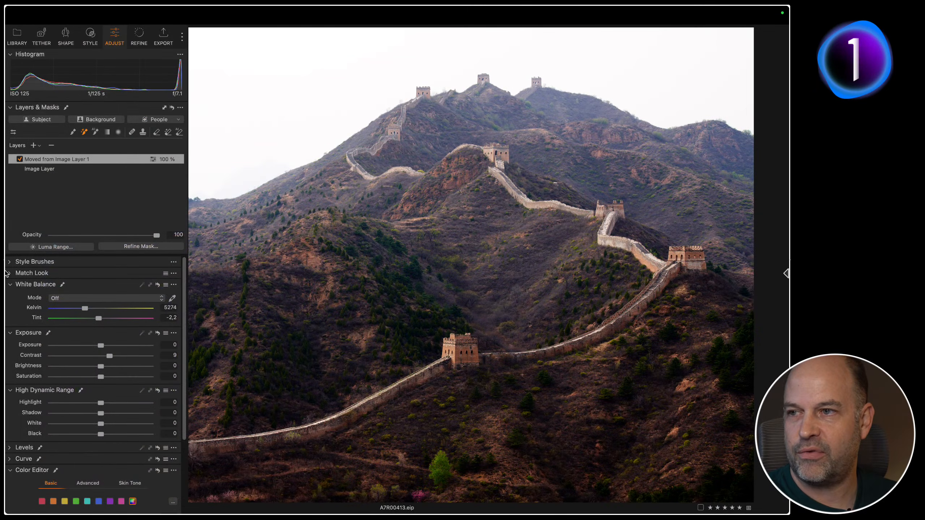
mouse_move(784, 266)
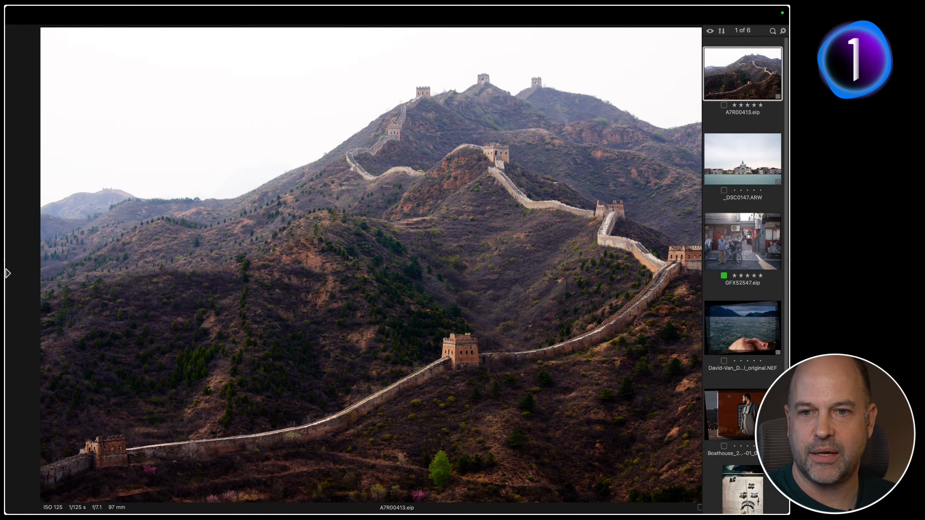
key("f")
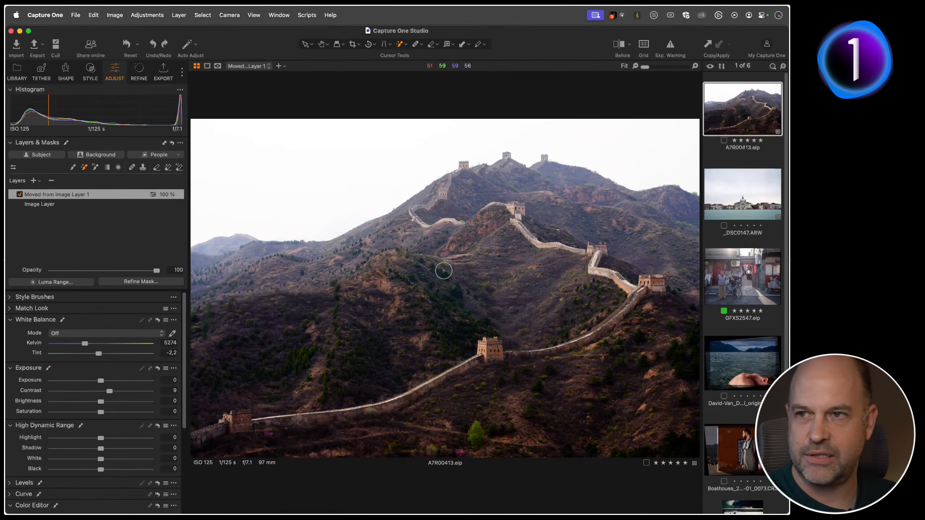
- Look up the Enter Full Screen command by searching the help for "full", and toggle full screen on and off
left_click(336, 16)
left_click(337, 17)
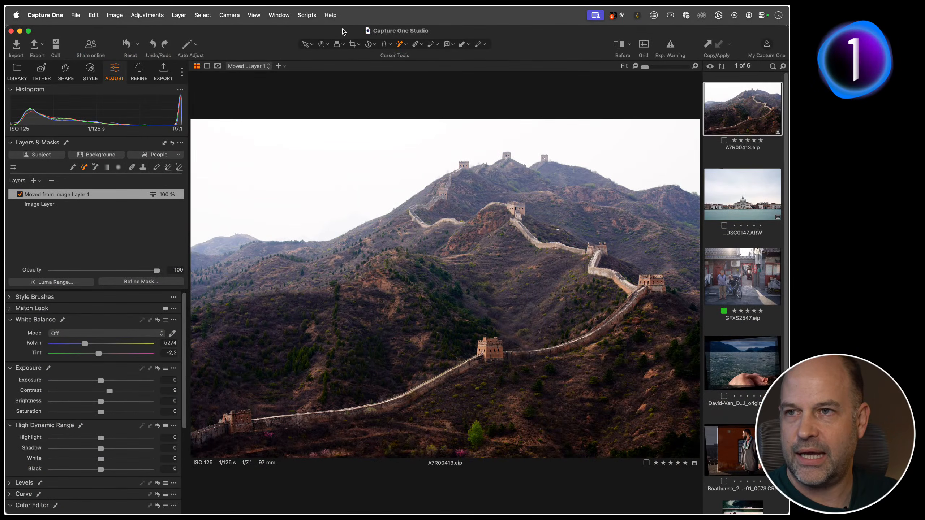
left_click(327, 17)
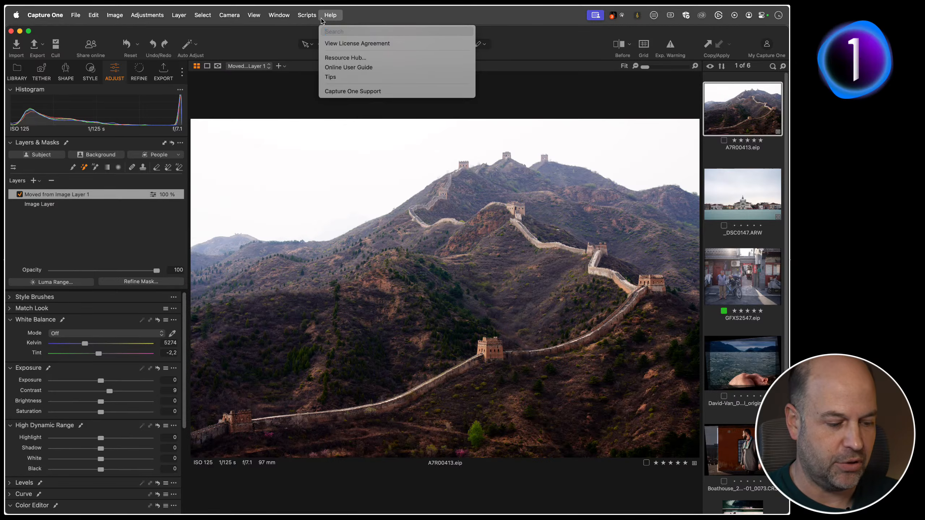
type("full")
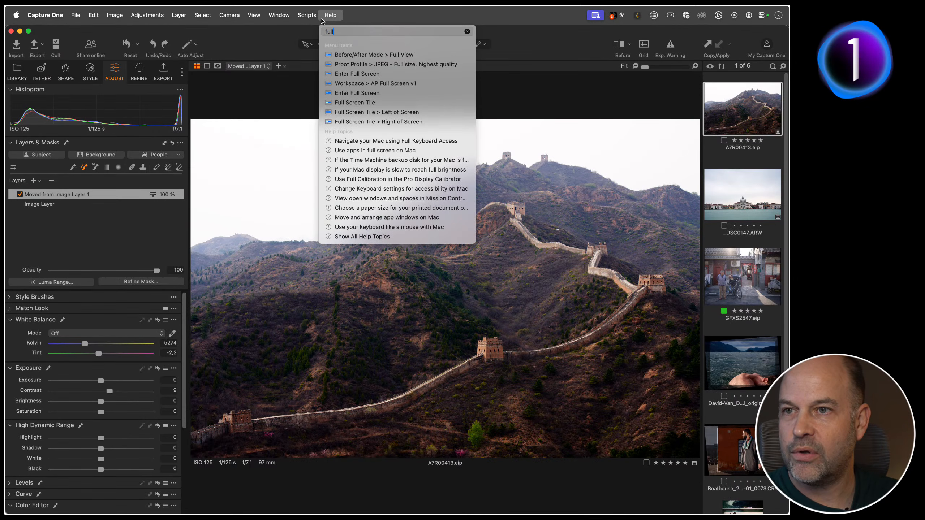
mouse_move(392, 94)
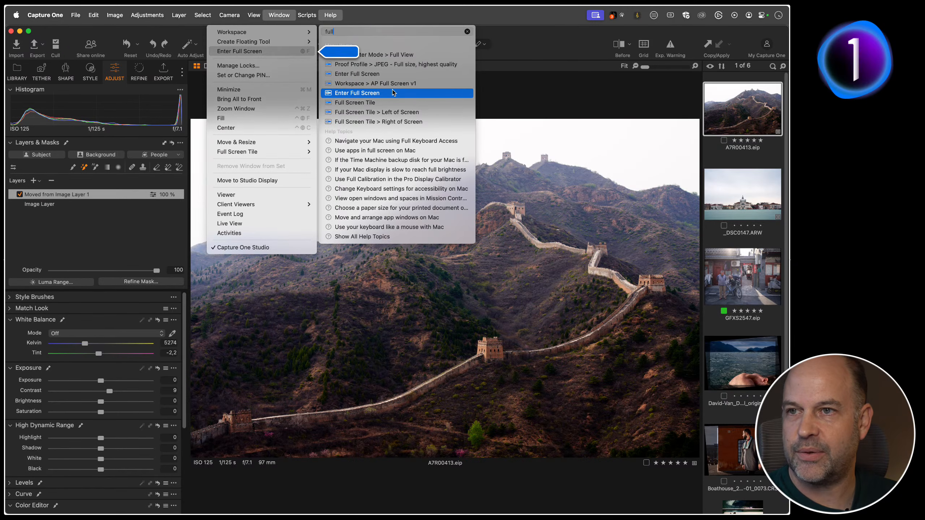
left_click(467, 32)
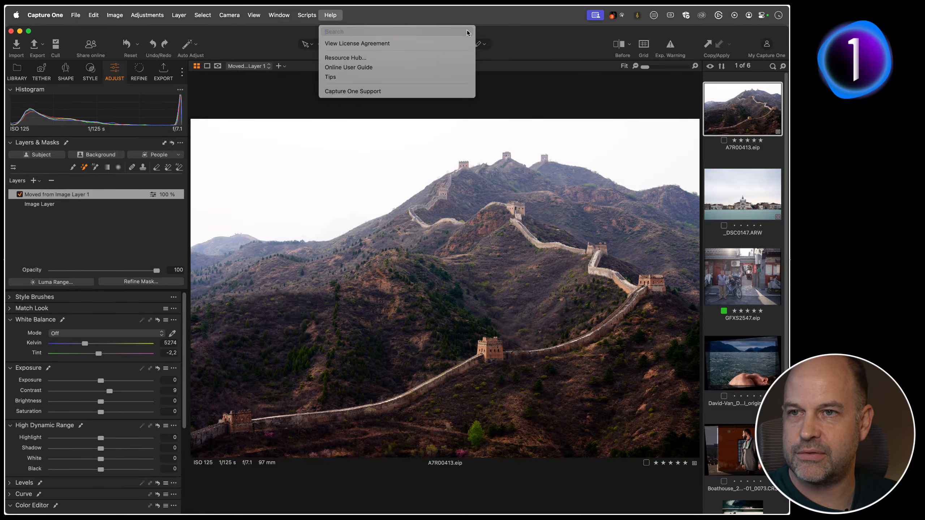
left_click(470, 209)
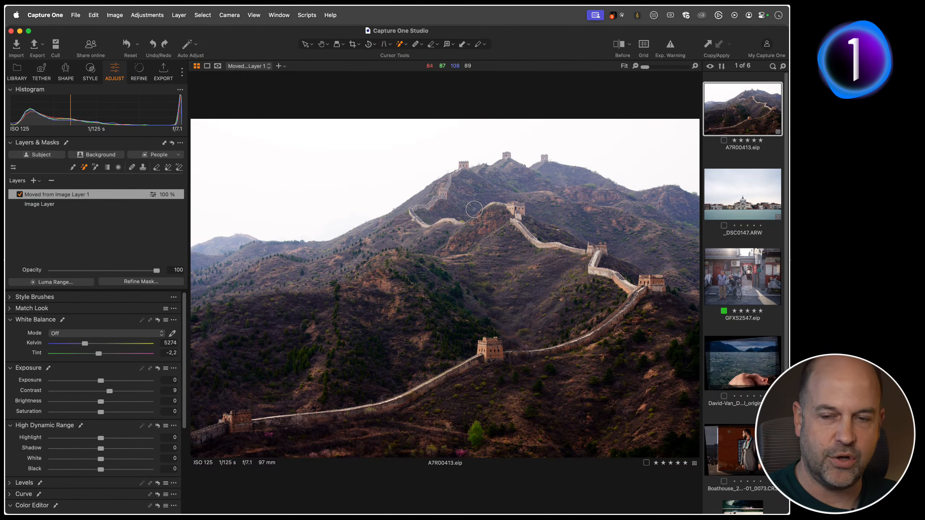
key("f")
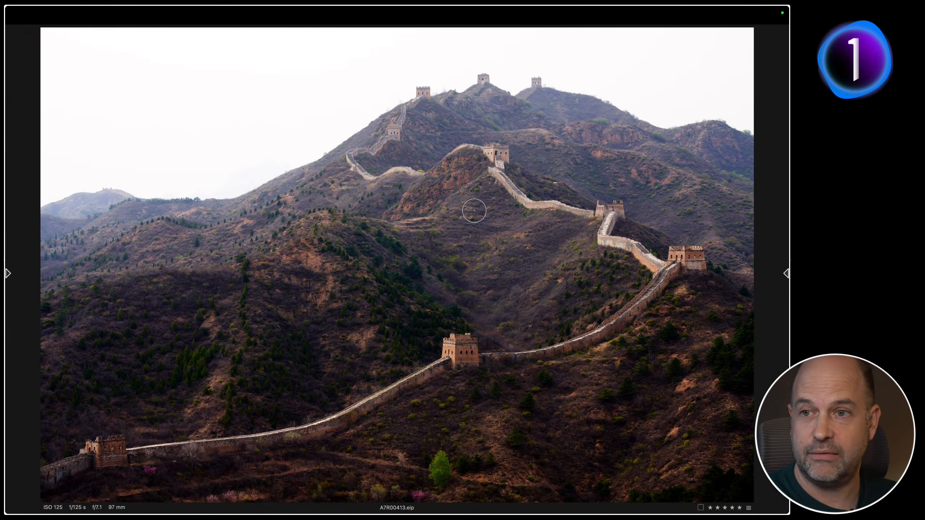
key("f")
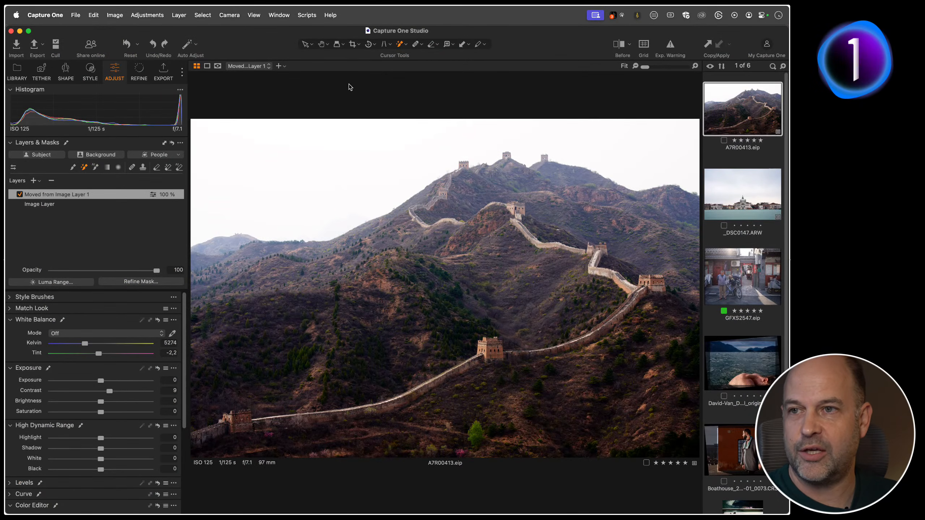
- Set the viewer background colour to White and check the Great Wall image against it in full screen
right_click(348, 84)
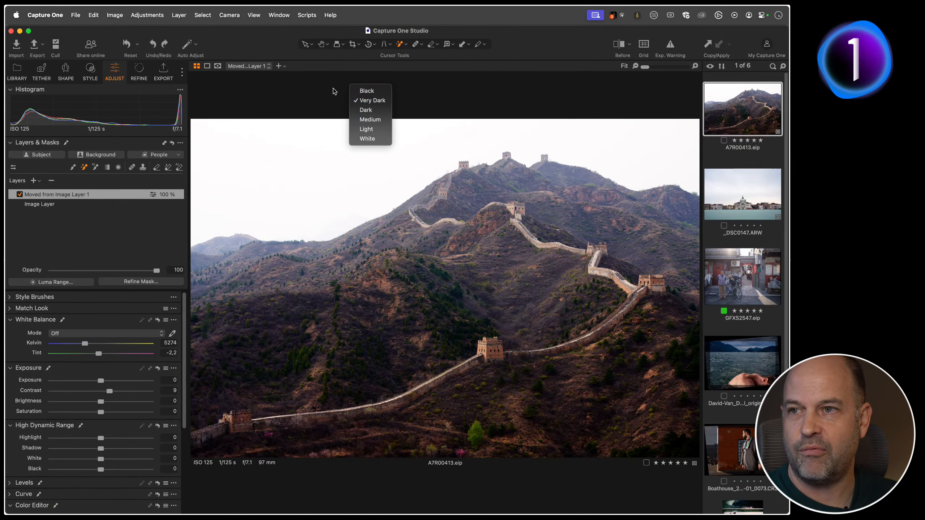
left_click(370, 139)
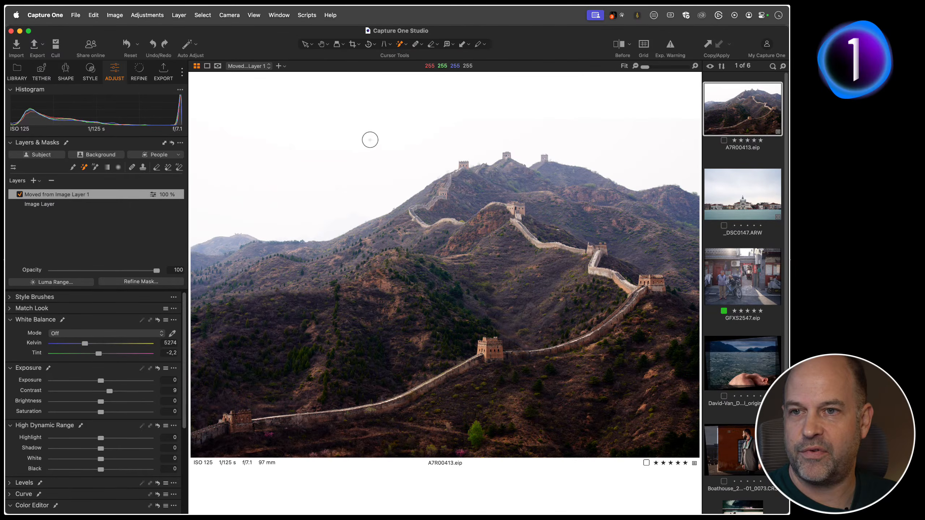
key("f")
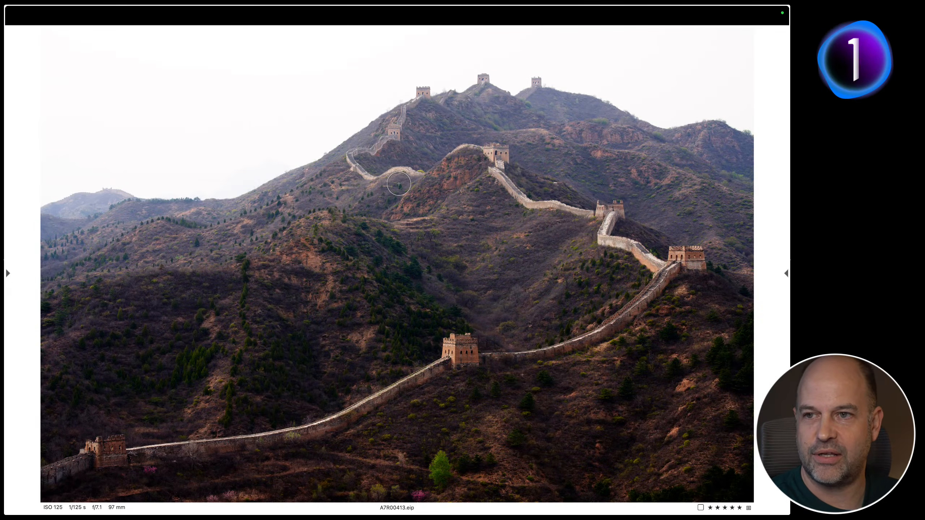
key("f")
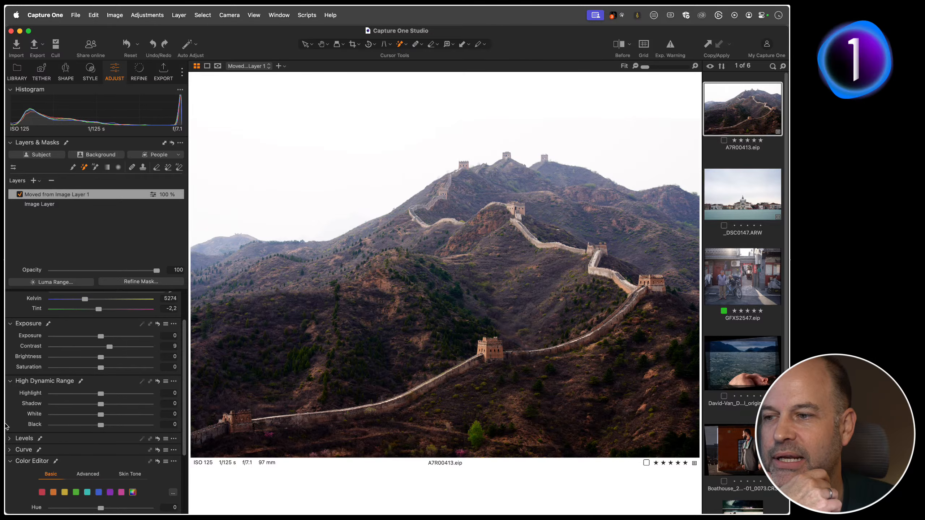
- Expand the Levels tool and check its Channel Mode options in the application's Exposure settings
left_click(9, 441)
scroll(46, 397, "down", 3)
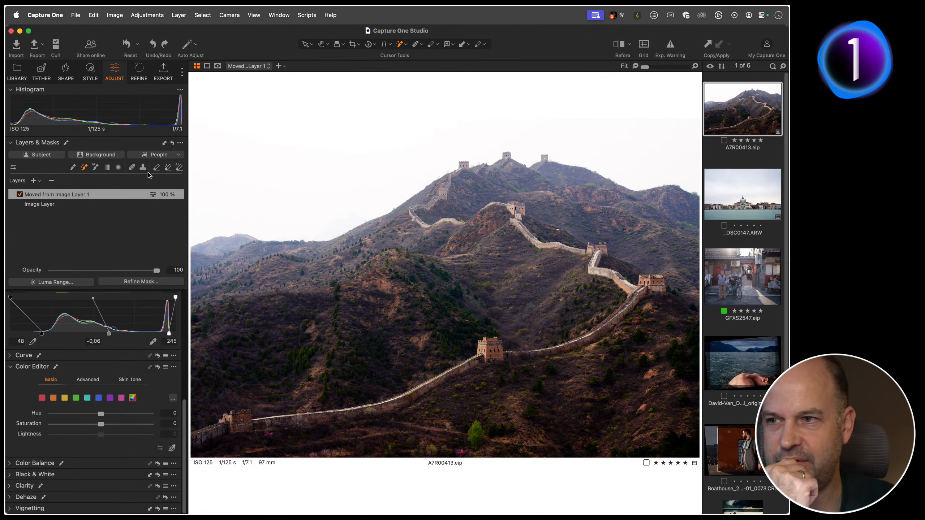
left_click(54, 11)
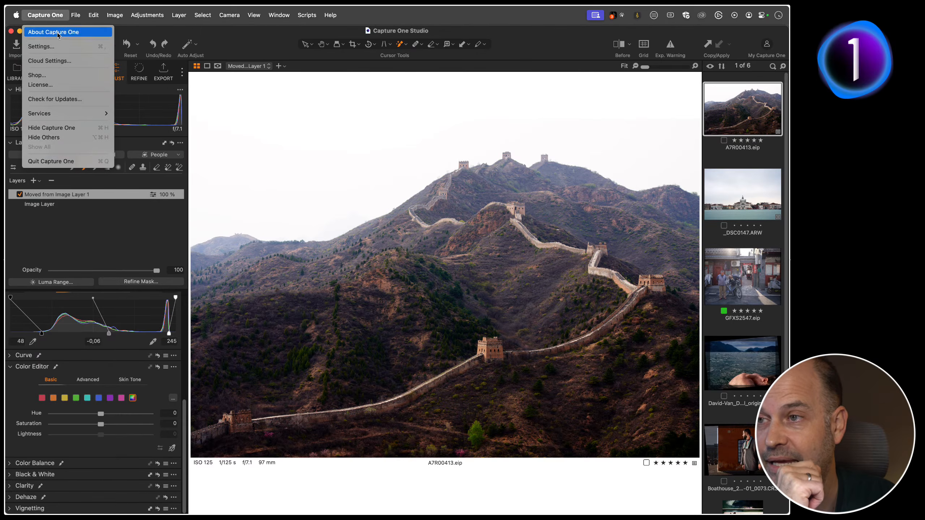
left_click(67, 50)
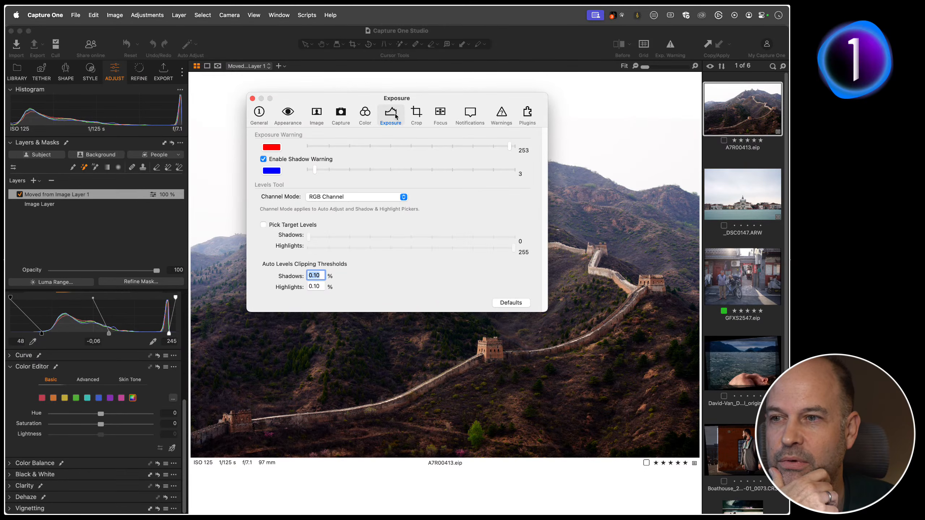
left_click(343, 196)
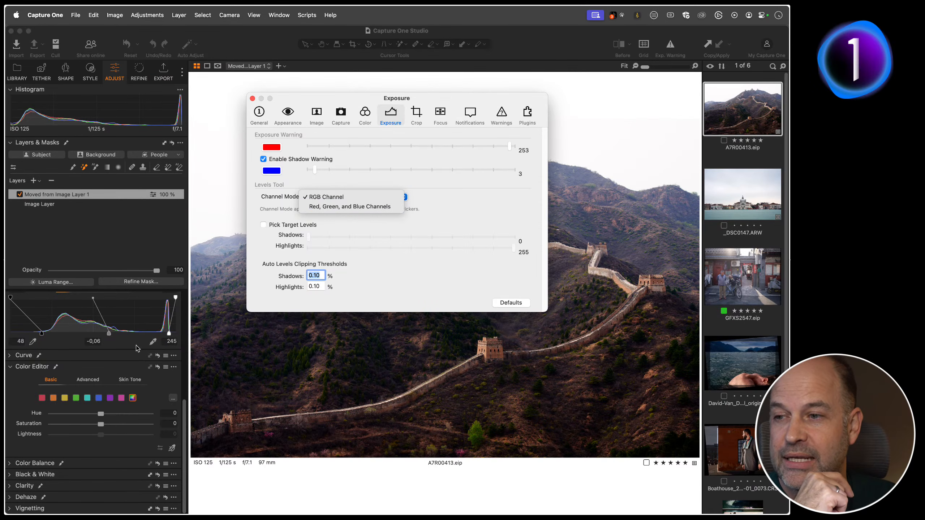
left_click(301, 164)
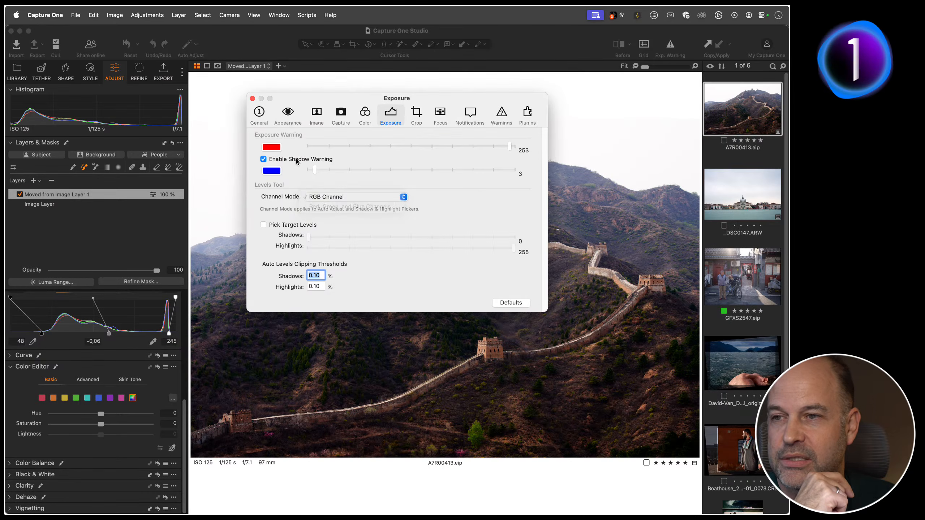
left_click(252, 98)
- Examine the Great Wall layer's Levels in the Red, Green and Blue channels and return to the RGB channel
scroll(111, 377, "up", 5)
scroll(111, 378, "down", 5)
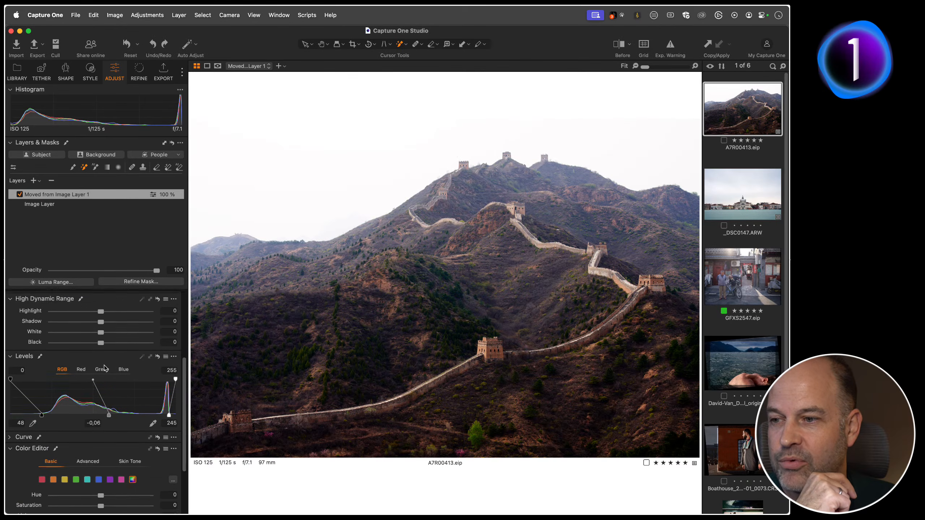
left_click(81, 356)
left_click(102, 357)
left_click(123, 357)
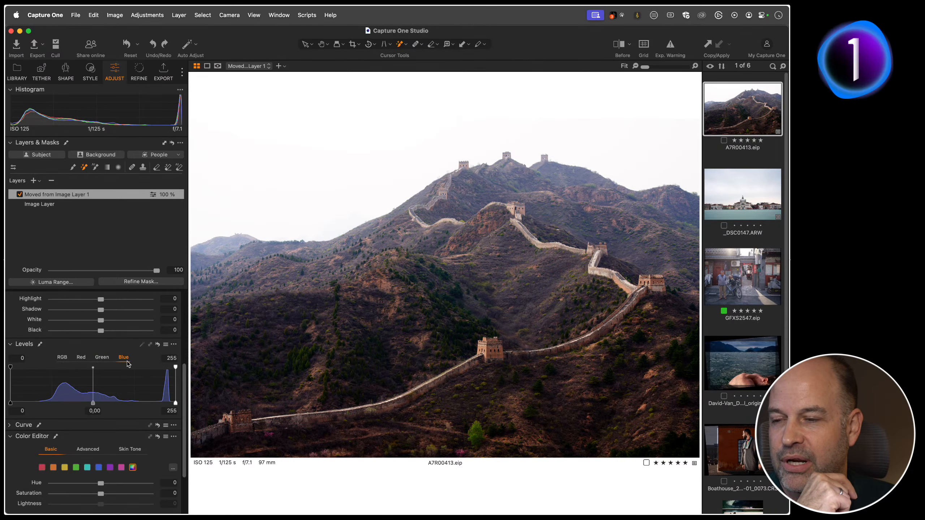
left_click(101, 358)
left_click(81, 357)
left_click(59, 357)
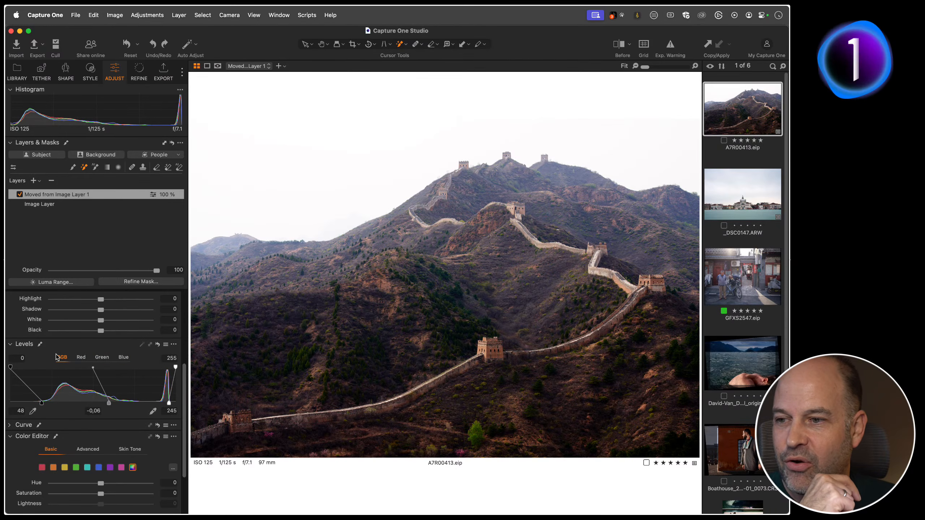
left_click(81, 357)
left_click(101, 358)
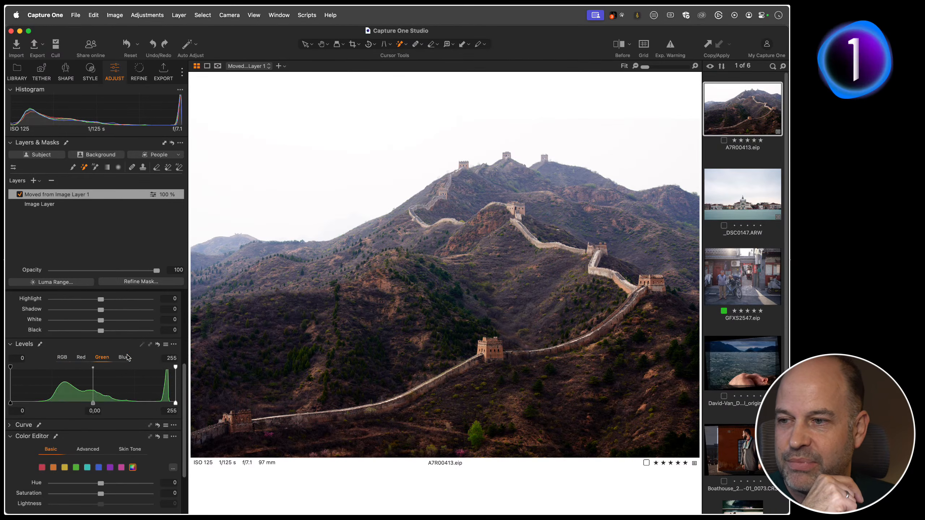
left_click(123, 357)
left_click(61, 358)
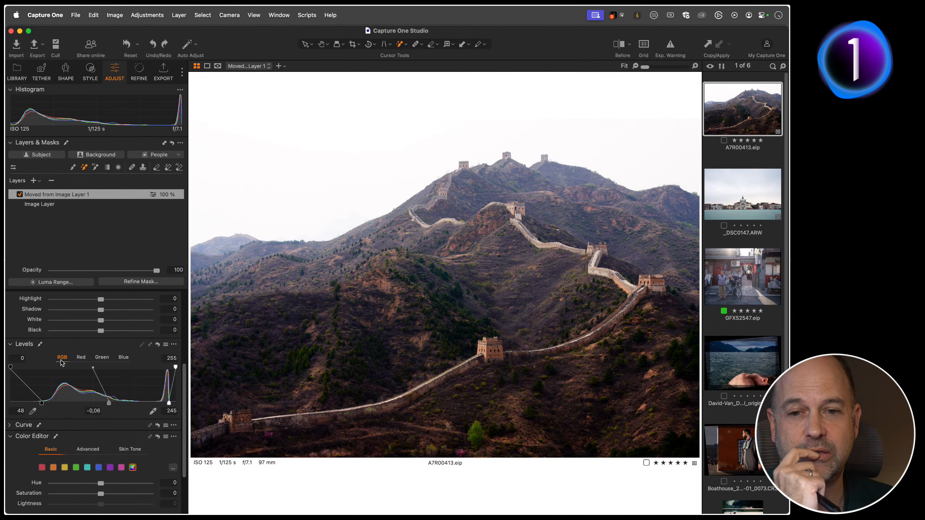
- Open the Exposure vs Brightness collection under Editing fundamentals and select the red boot still-life image
left_click(17, 71)
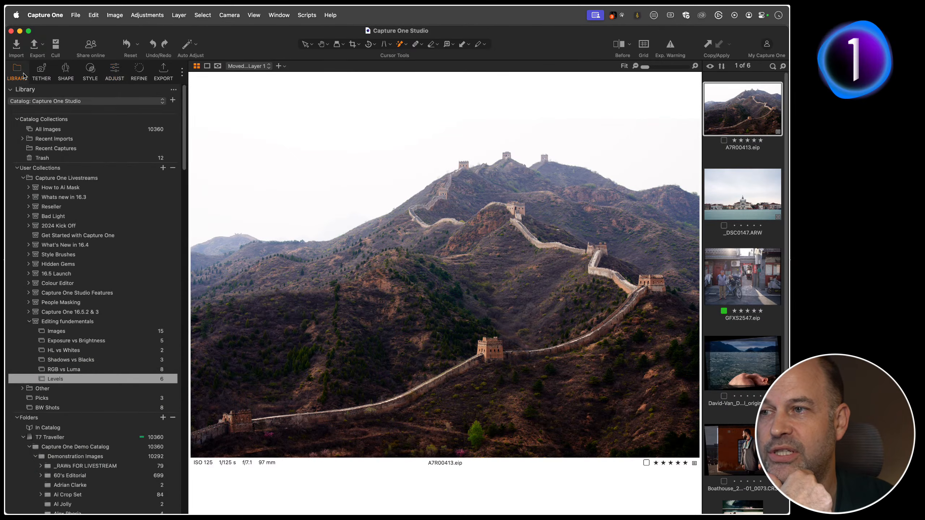
scroll(112, 327, "down", 2)
left_click(84, 319)
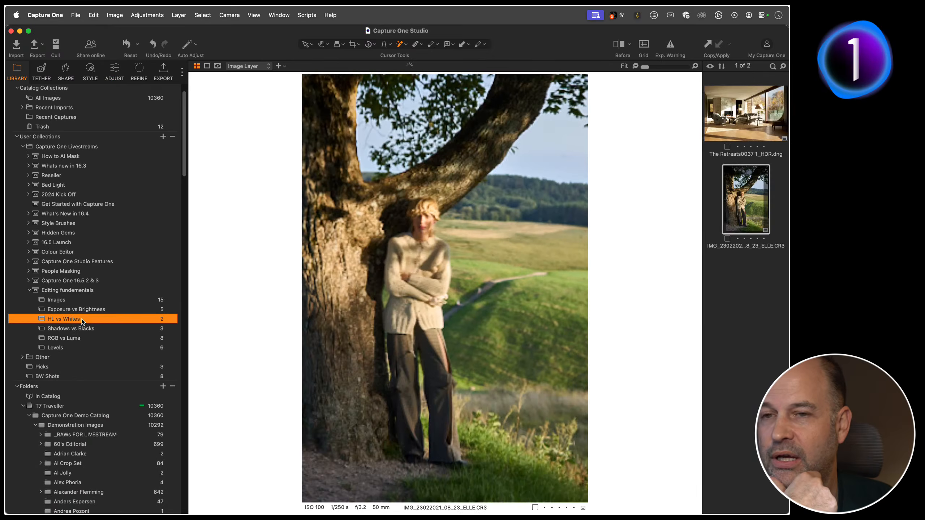
left_click(78, 309)
left_click(745, 294)
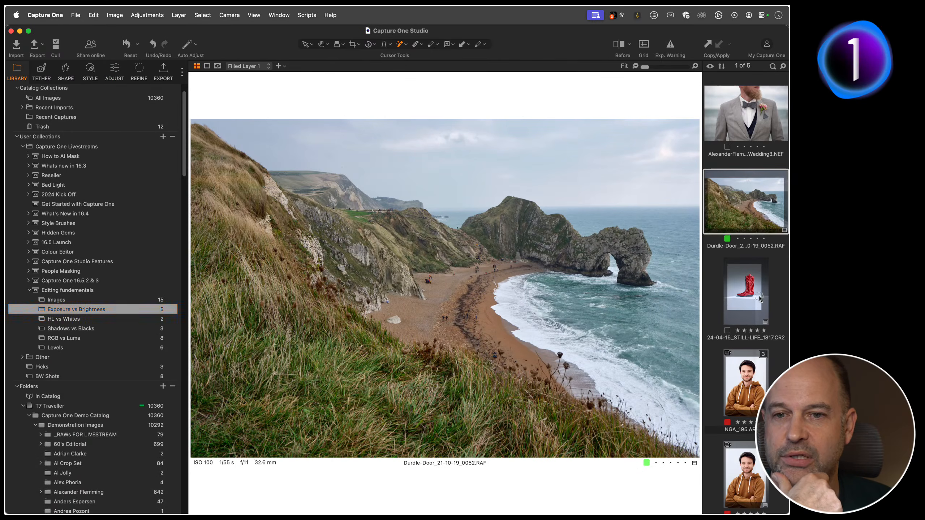
- Detach the Levels tool from the adjustment tools and float it over the viewer beside the red boot
left_click(113, 75)
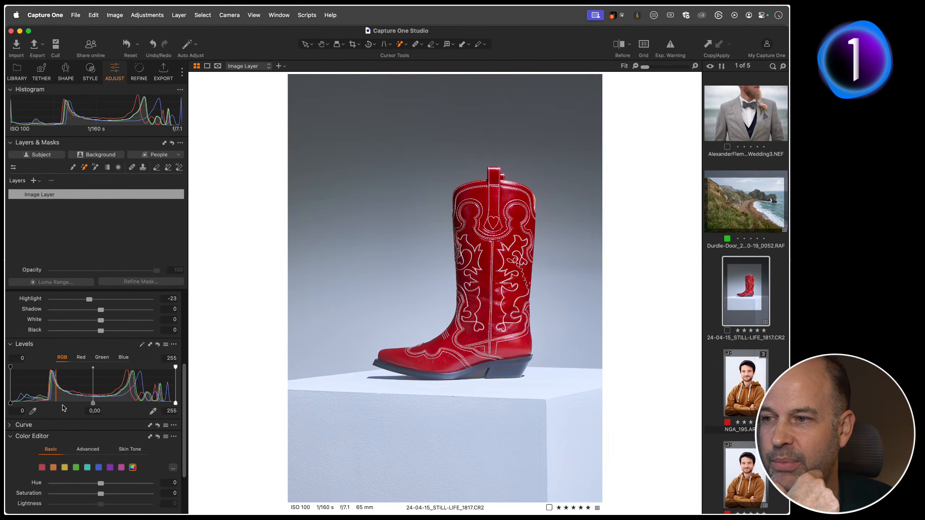
scroll(63, 430, "down", 5)
scroll(39, 352, "up", 4)
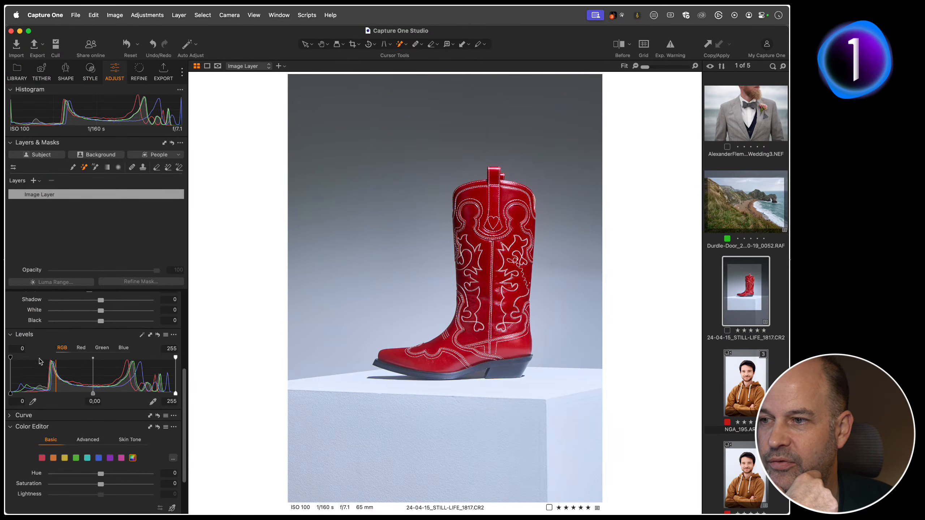
left_click_drag(40, 338, 233, 186)
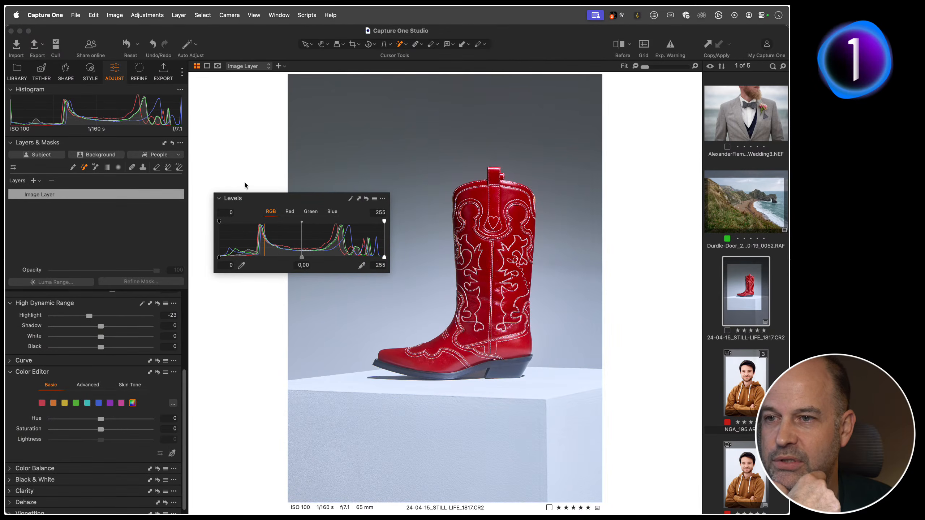
- Reset the boot image's Exposure and High Dynamic Range adjustments and compare it in the before/after split view
scroll(160, 318, "up", 5)
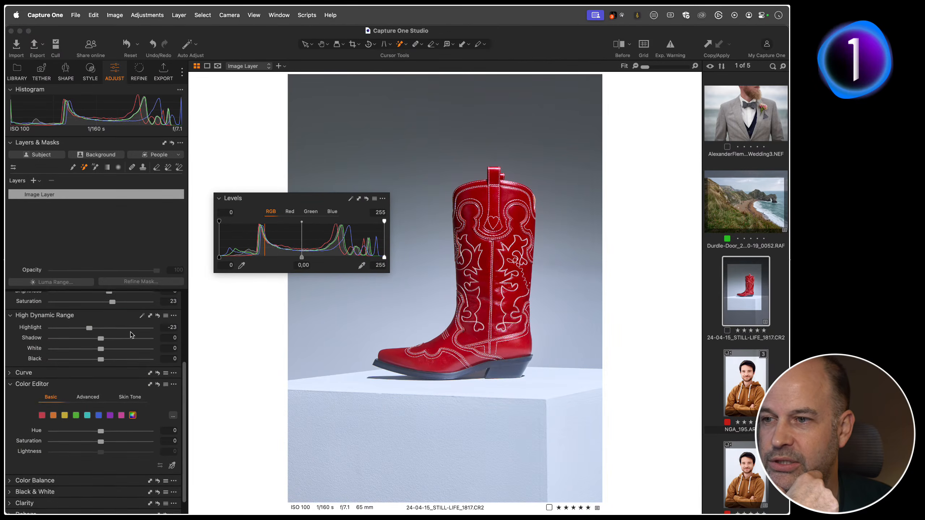
left_click(157, 329)
left_click(157, 387)
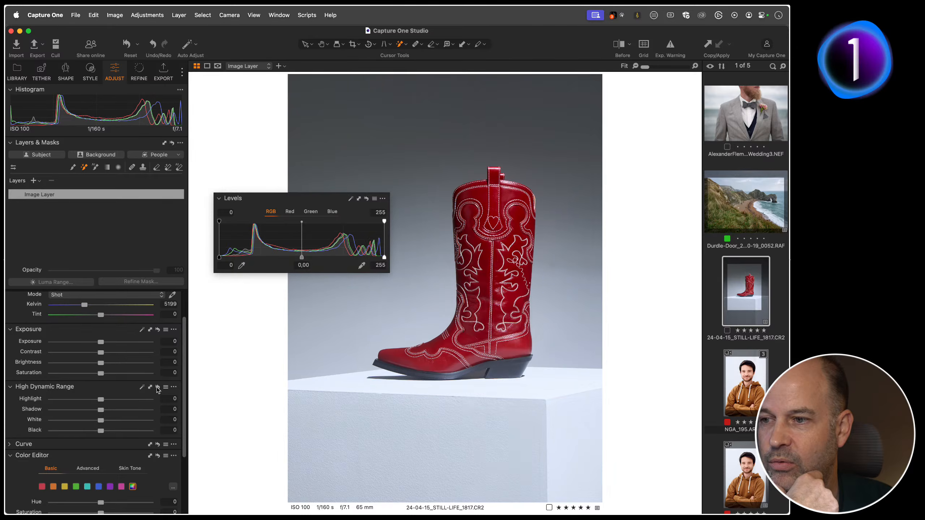
scroll(93, 390, "down", 5)
scroll(94, 379, "up", 5)
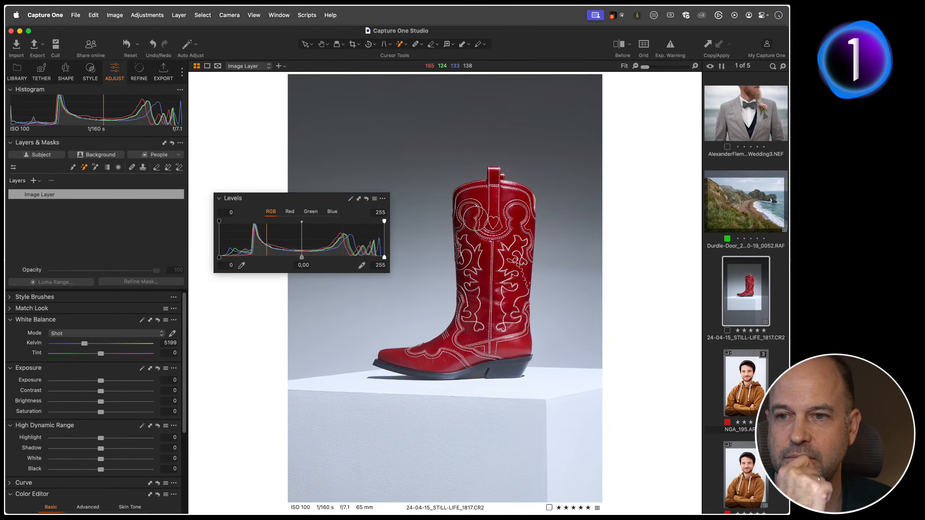
key("y")
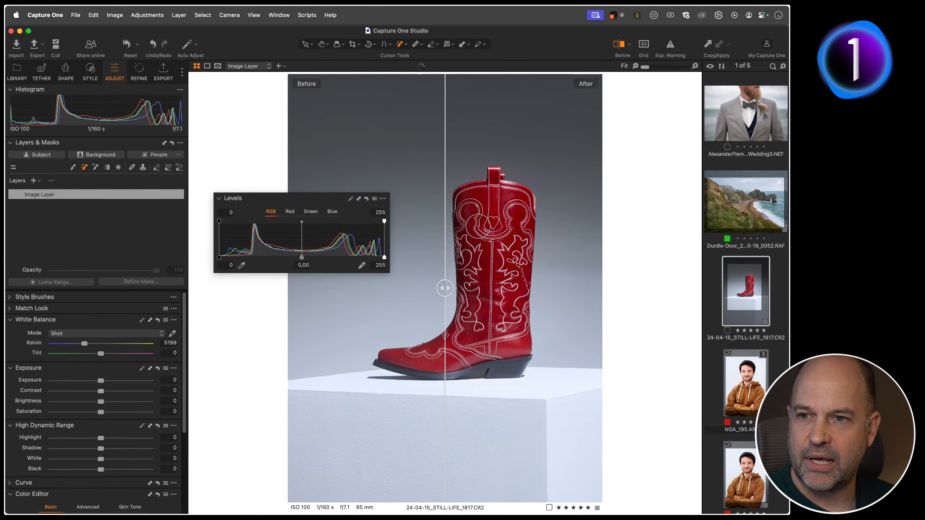
key("y")
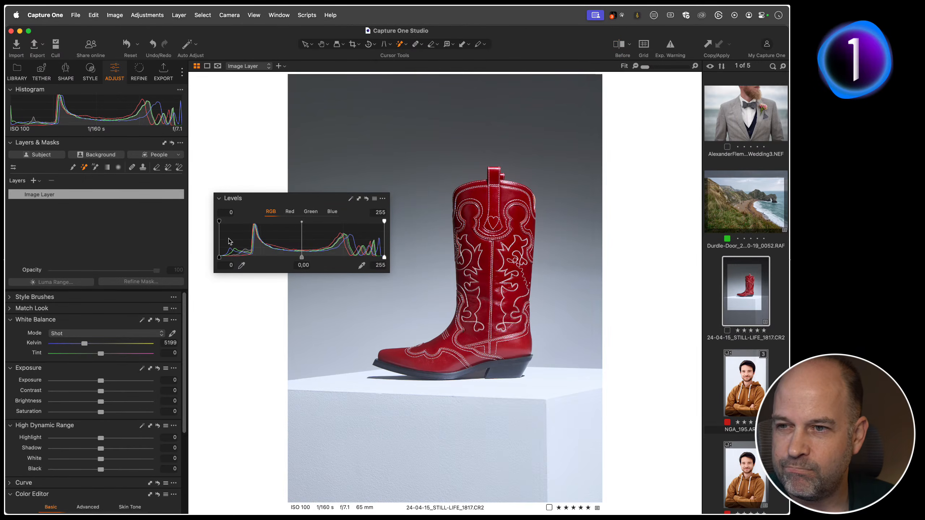
- Auto-adjust the boot image's Levels and refine the highlight input to 252 while checking the heel and plinth at 100%
left_click_drag(296, 197, 301, 119)
left_click(356, 121)
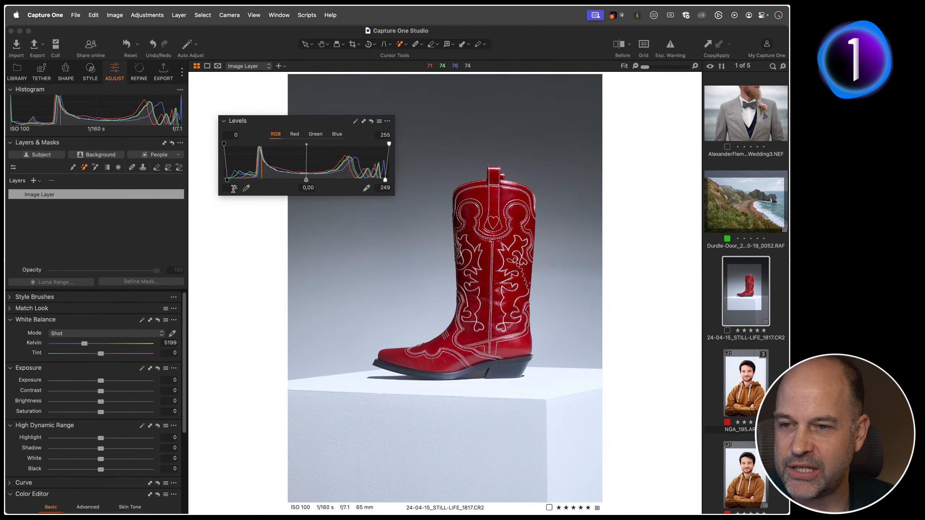
left_click(487, 372)
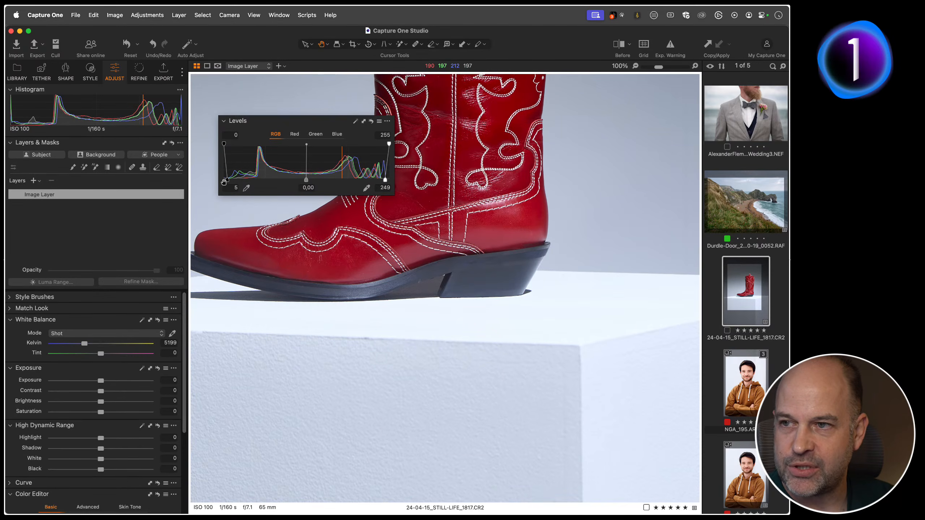
mouse_move(226, 180)
left_mouse_down()
mouse_move(212, 180)
mouse_move(228, 184)
left_mouse_up()
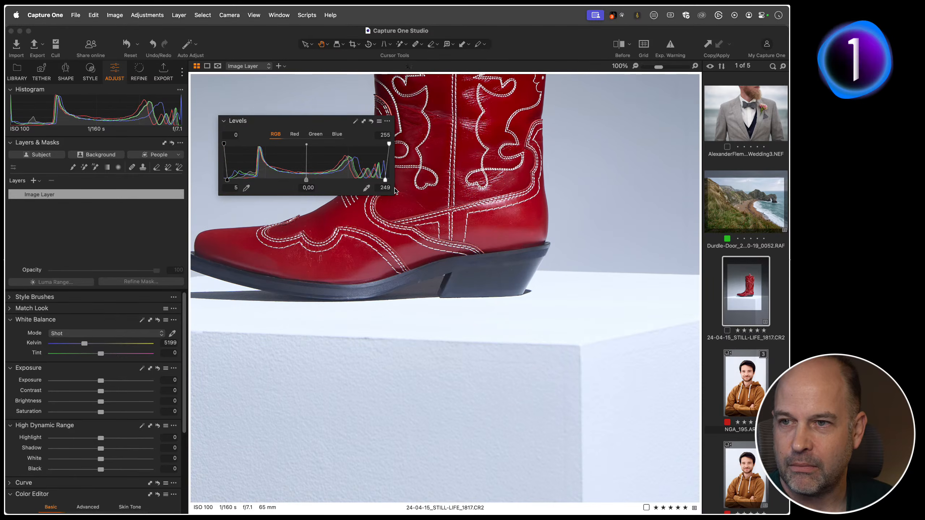
left_click_drag(386, 181, 388, 180)
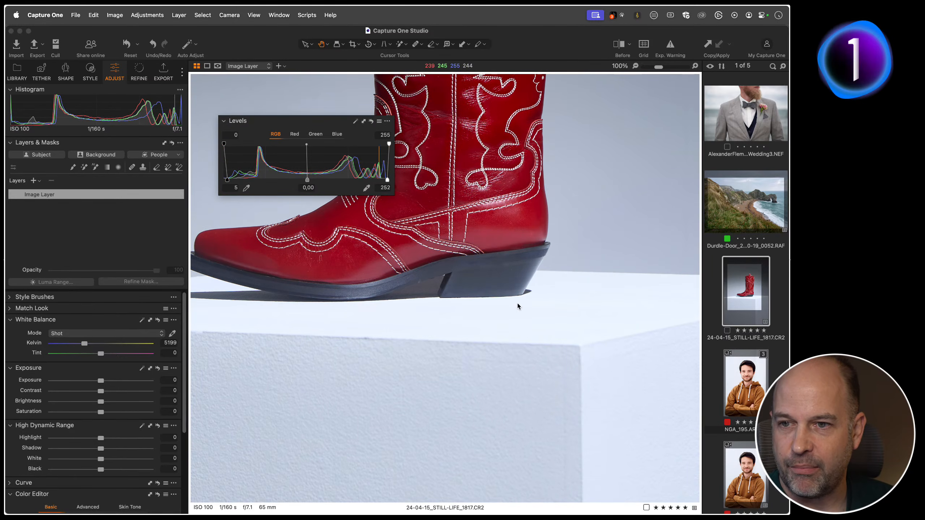
double_click(564, 290)
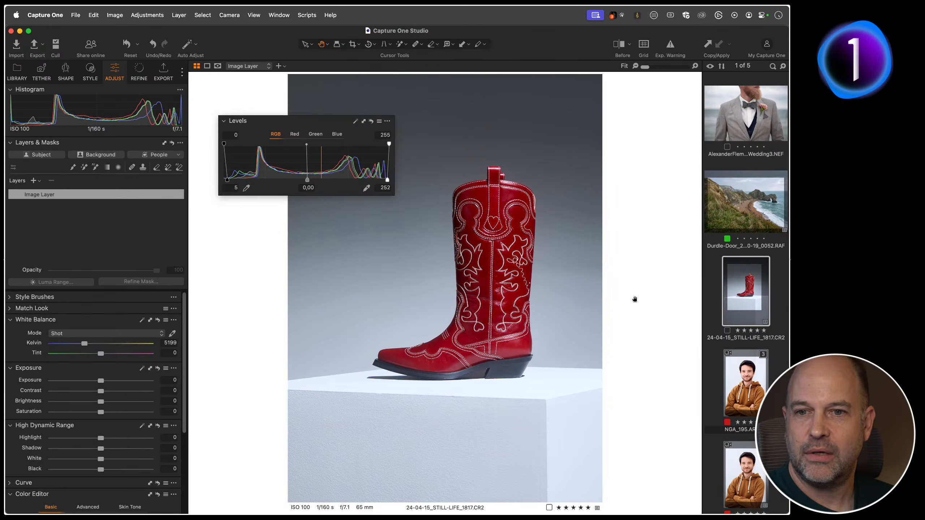
- Show the boot image in its source folder in the library
right_click(753, 297)
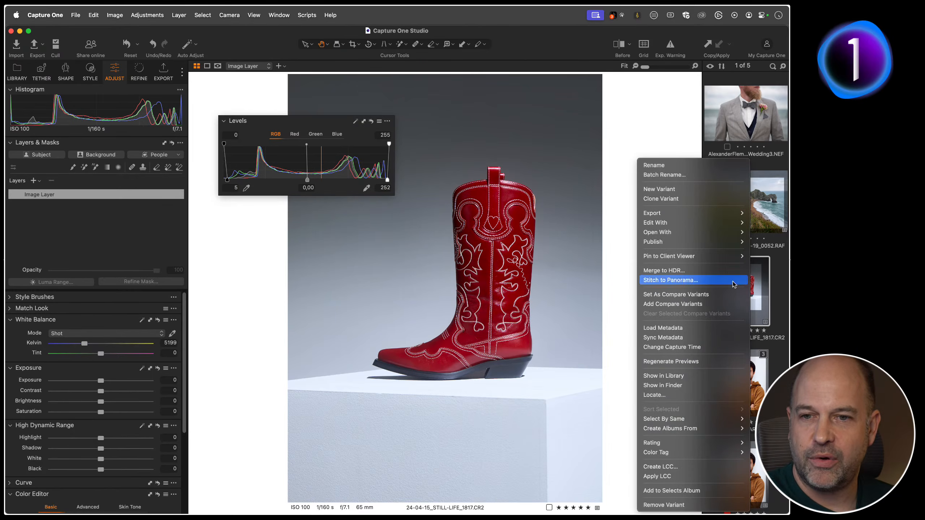
left_click(672, 383)
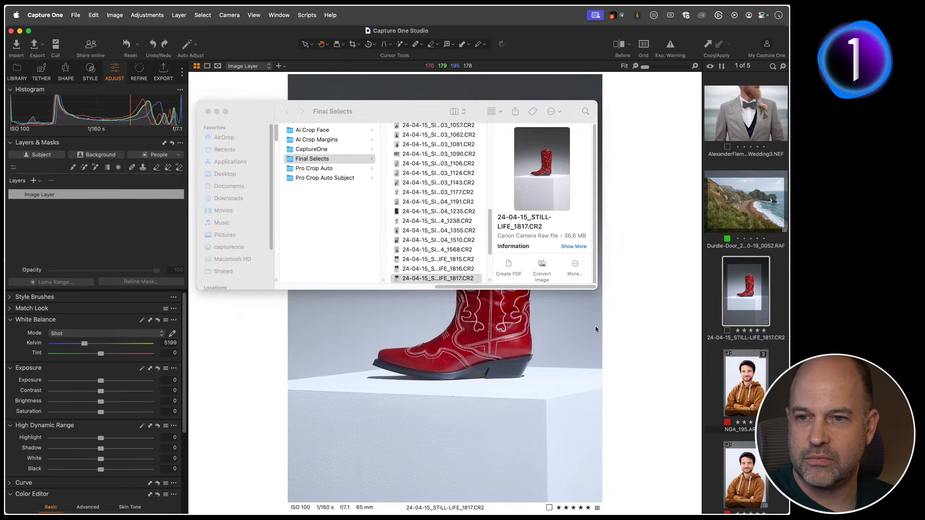
left_click(743, 295)
right_click(743, 294)
left_click(661, 376)
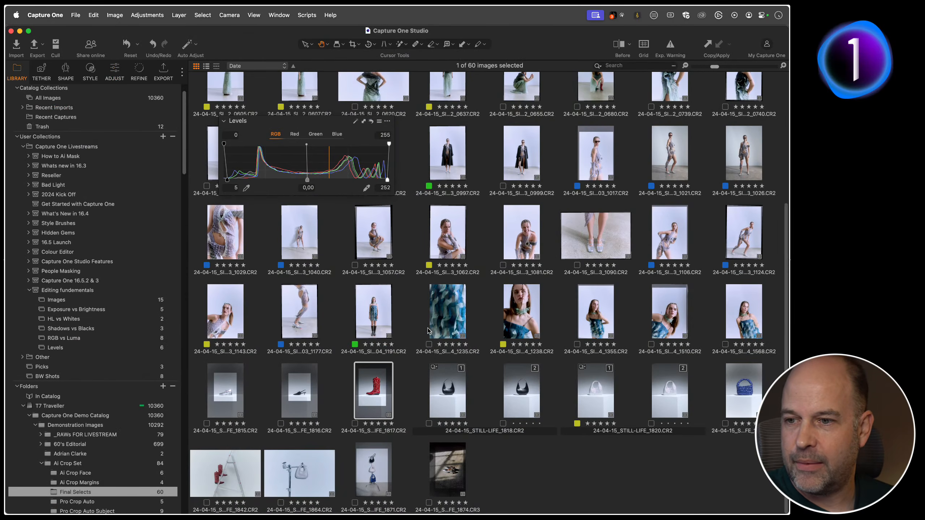
- Open the still-life image of red boots on a stepladder for editing and reset all its adjustments
left_click(287, 490)
double_click(254, 491)
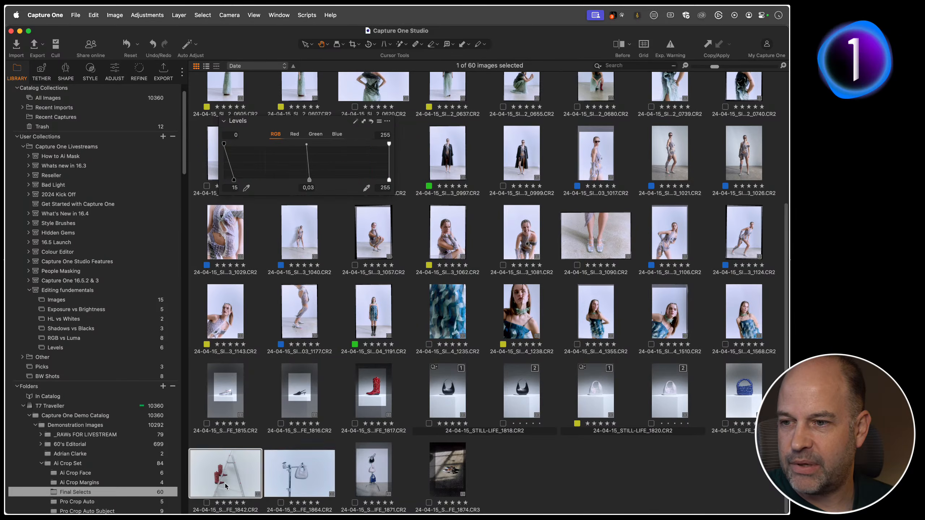
left_click(114, 72)
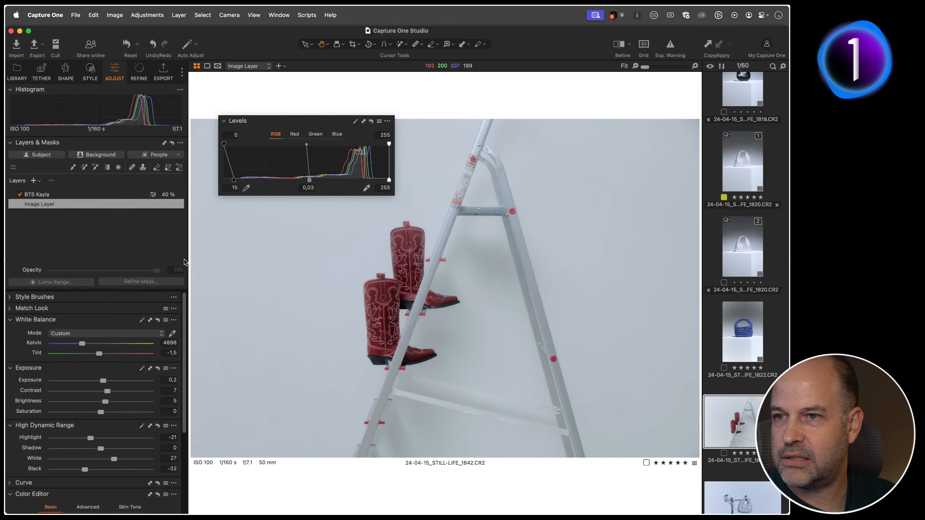
key("super+r")
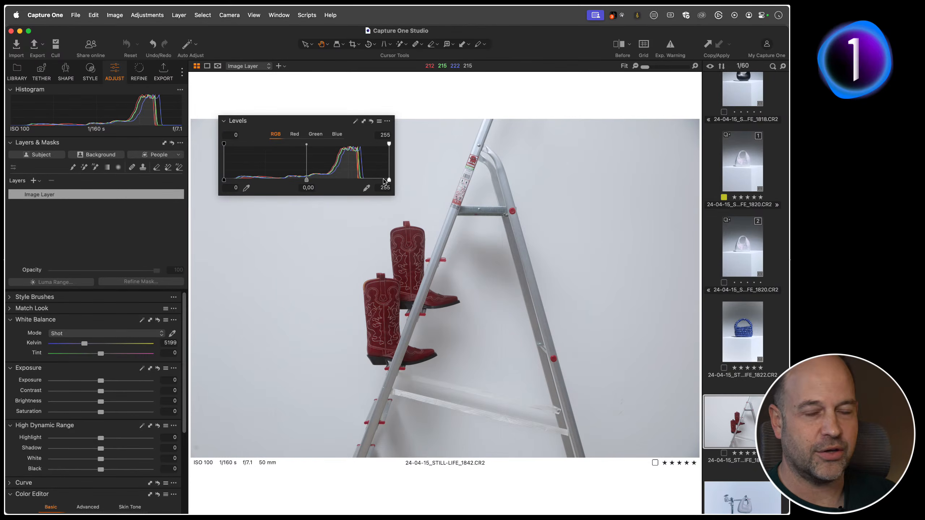
- Auto-adjust the stepladder image's Levels with the midtone at 0,11, raise Brightness to 4, and rerun the automatic Levels
left_click(356, 122)
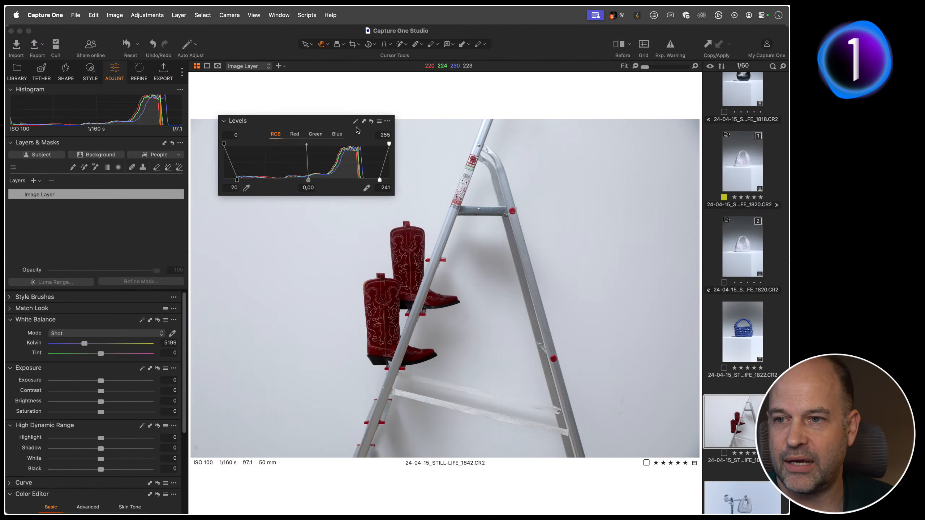
left_click_drag(308, 180, 300, 180)
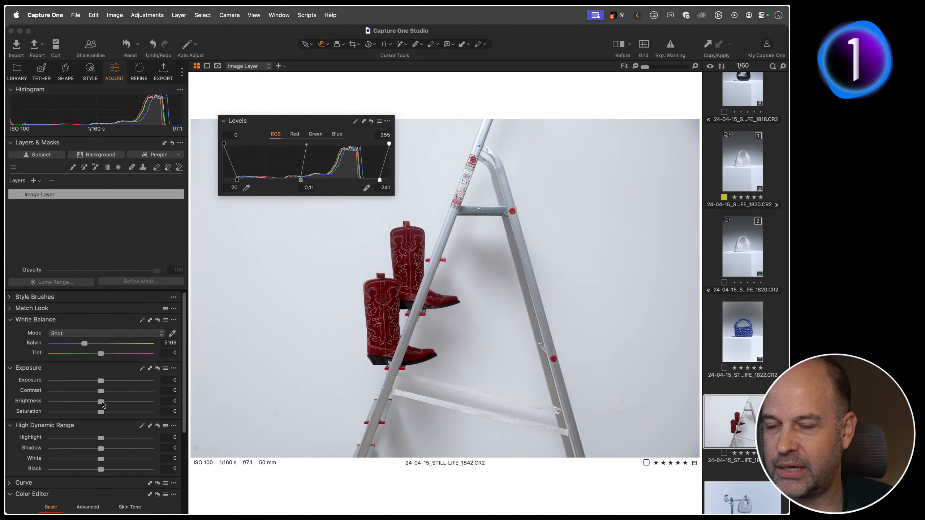
left_click_drag(102, 403, 107, 404)
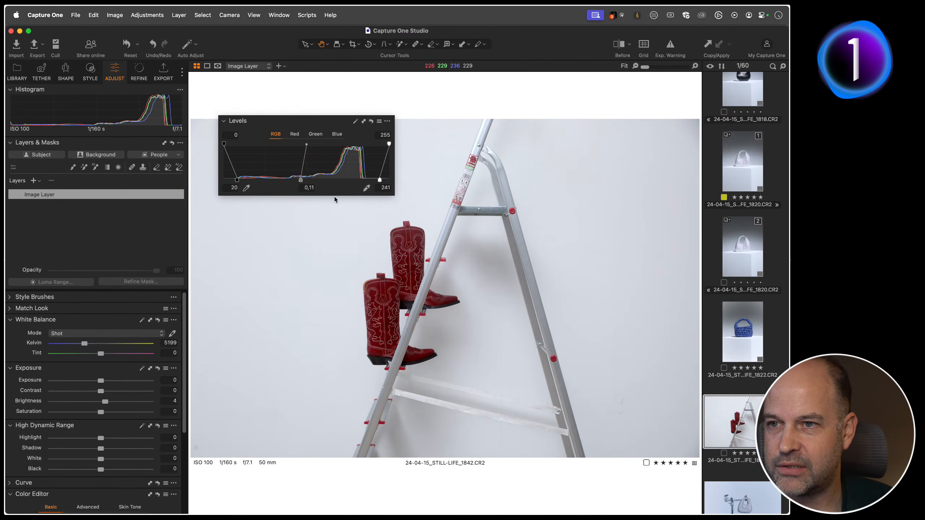
left_click(355, 121)
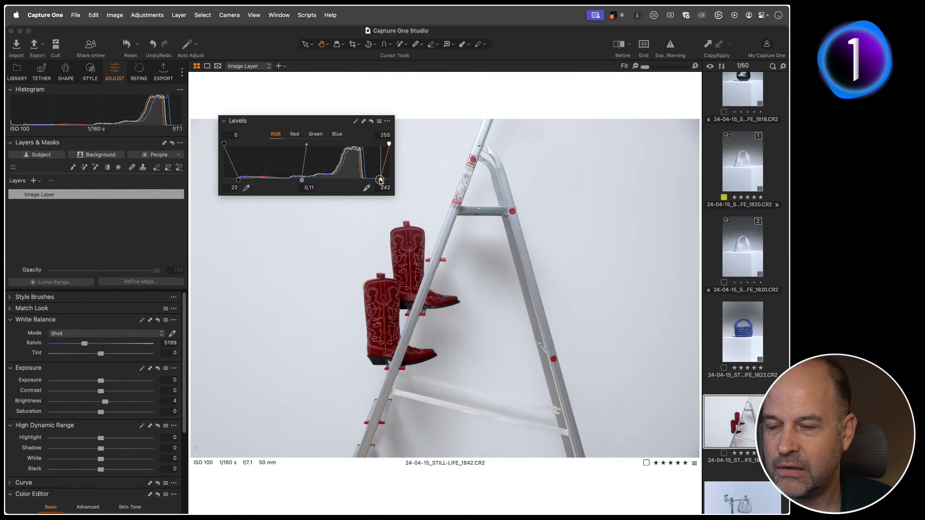
- Bring the Levels highlight input down to 225, using the exposure warning to check the white wall for clipping
left_click_drag(379, 181, 381, 181)
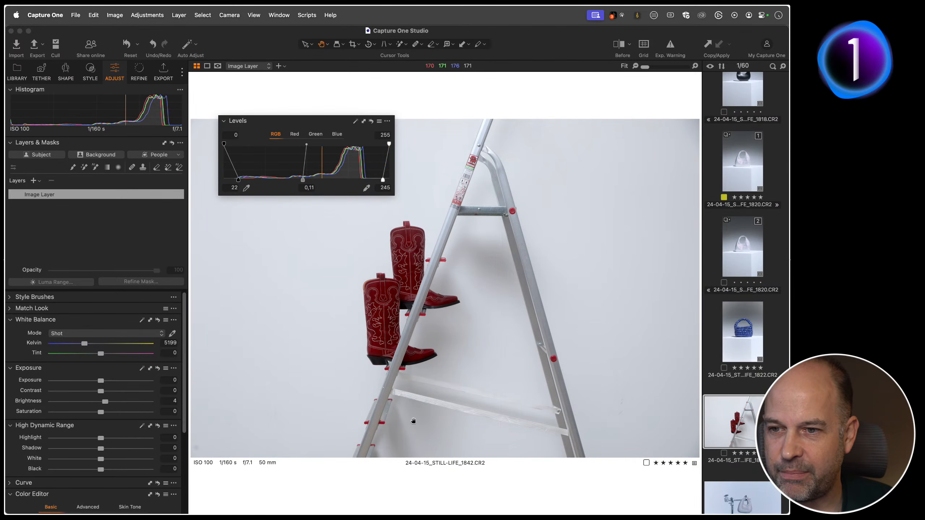
mouse_move(382, 180)
left_mouse_down()
mouse_move(361, 181)
mouse_move(369, 180)
left_mouse_up()
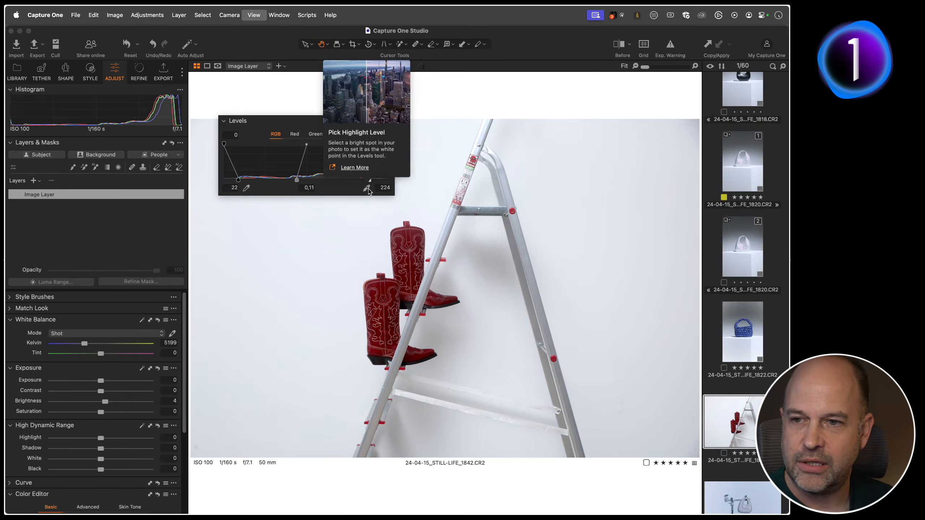
key("super+e")
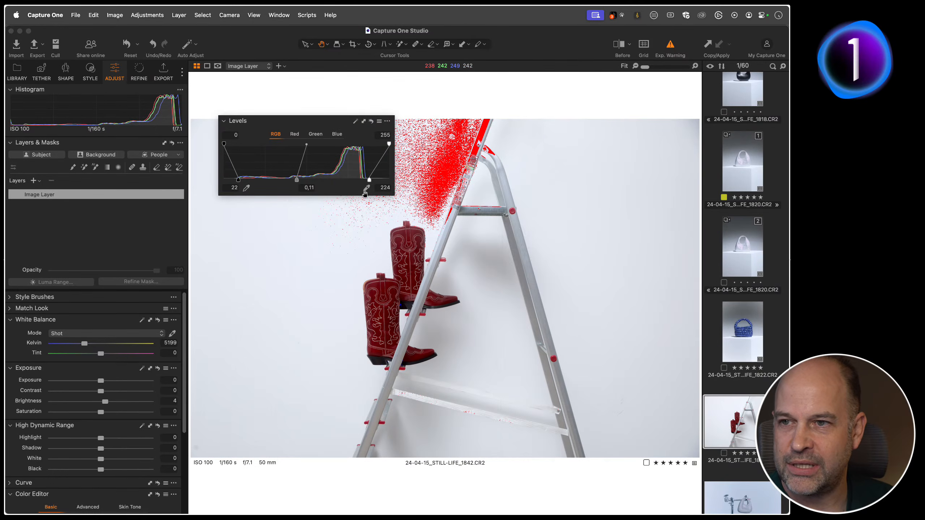
mouse_move(369, 180)
left_mouse_down()
mouse_move(385, 180)
mouse_move(370, 180)
left_mouse_up()
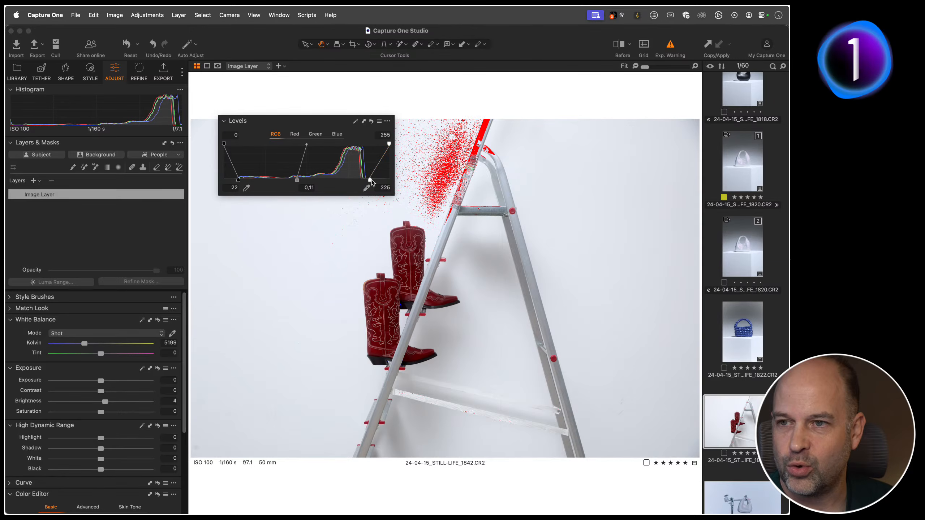
key("super+e")
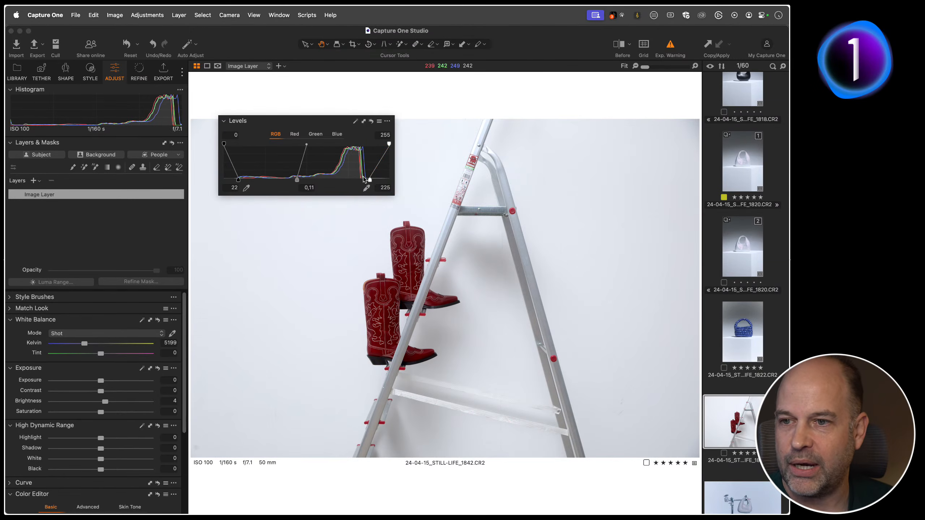
- Expand the Clarity tool and raise Clarity to 74 with the Natural method
scroll(83, 381, "down", 5)
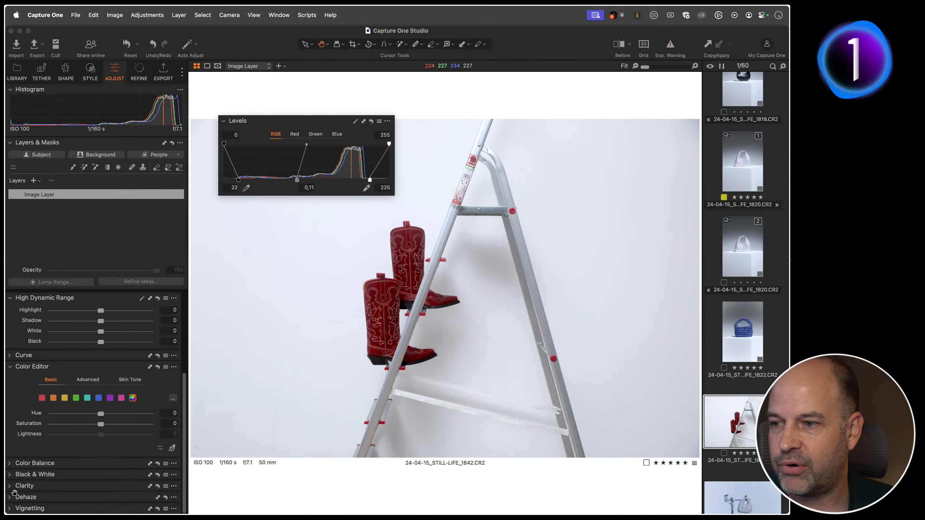
left_click(10, 486)
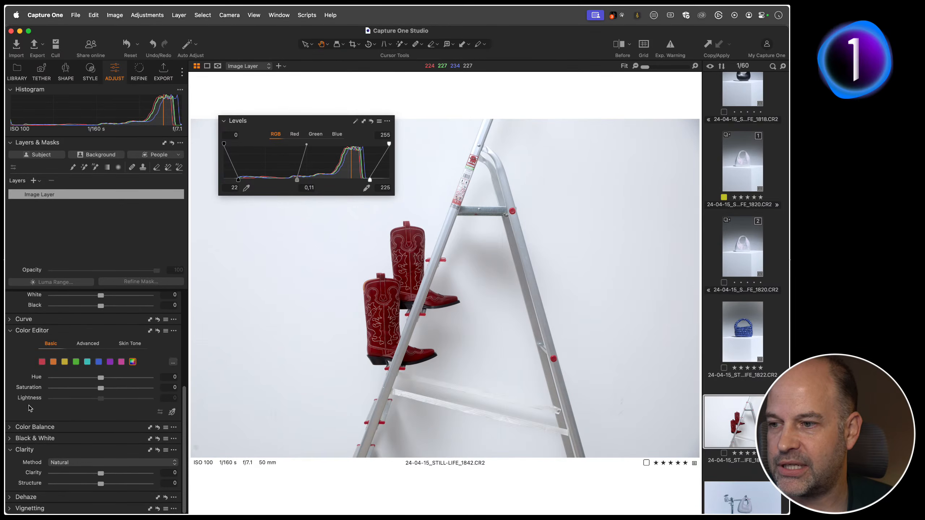
mouse_move(99, 473)
left_mouse_down()
mouse_move(129, 474)
mouse_move(118, 473)
left_mouse_up()
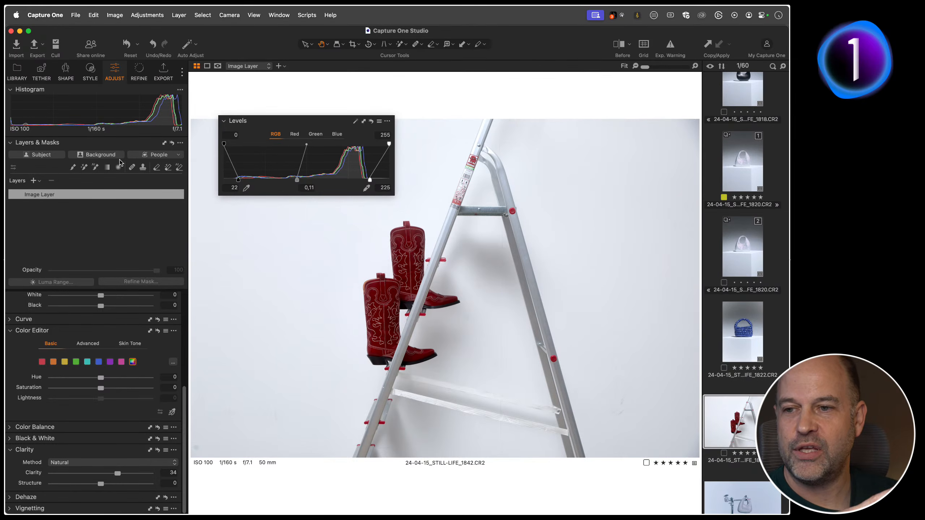
scroll(87, 358, "up", 5)
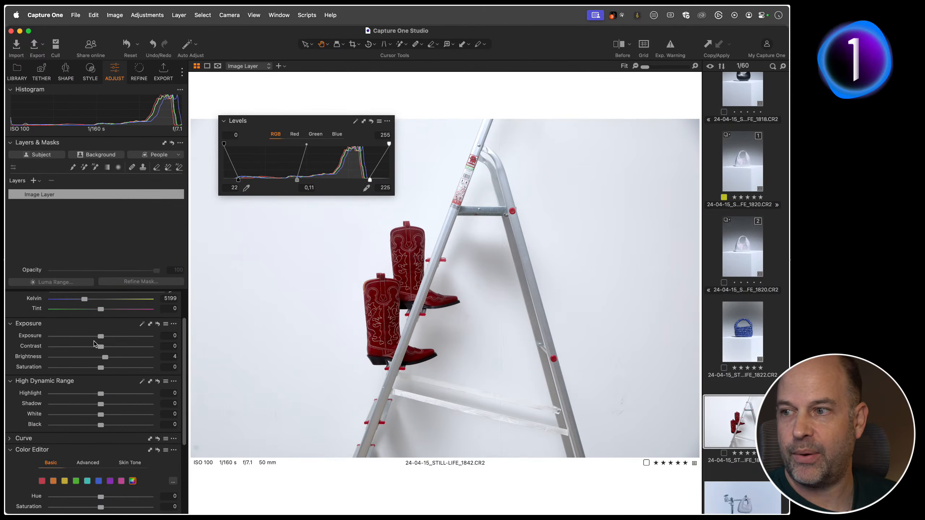
left_click_drag(100, 403, 116, 404)
scroll(55, 374, "down", 5)
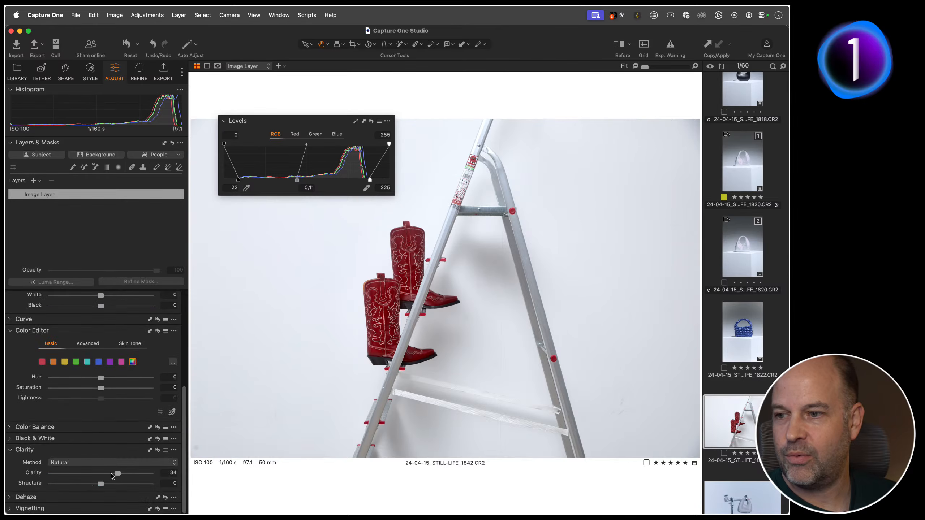
left_click_drag(116, 475, 136, 478)
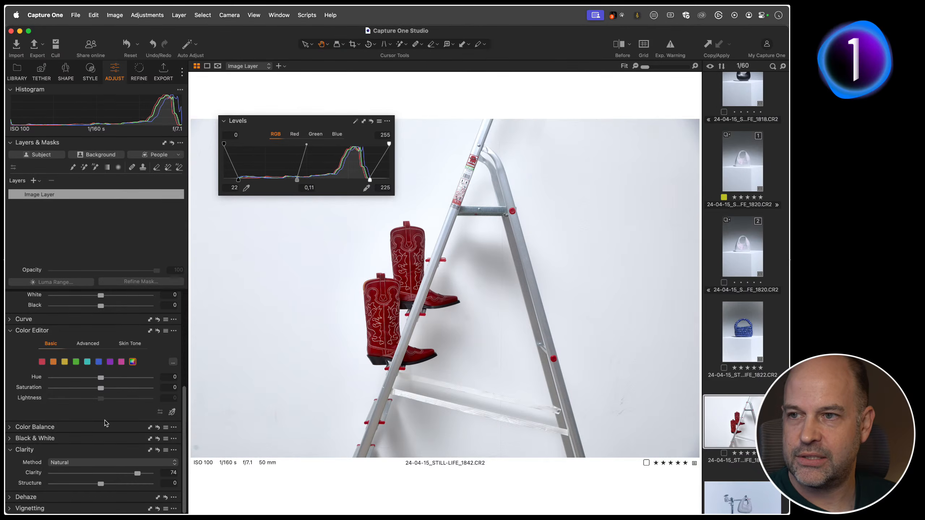
- Set the stepladder image's Levels shadow input to 20 and highlight input to 228, and compare the result in a split before/after view
left_click_drag(370, 180, 371, 180)
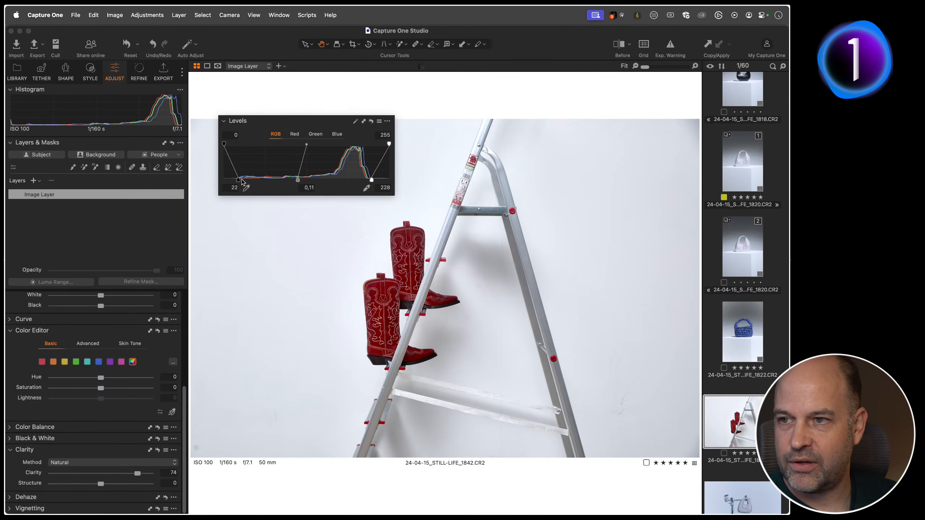
left_click_drag(242, 180, 240, 180)
key("y")
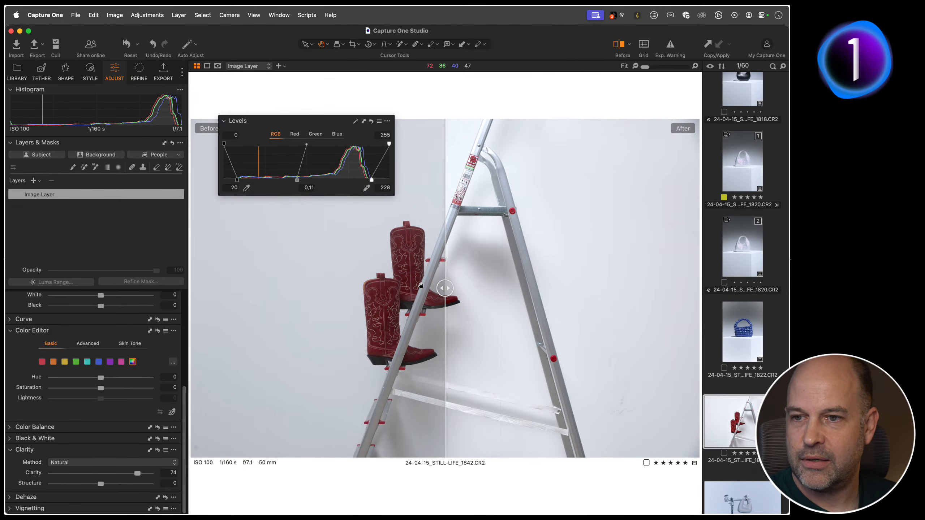
left_click_drag(445, 288, 199, 341)
left_click_drag(573, 318, 350, 408)
key("y")
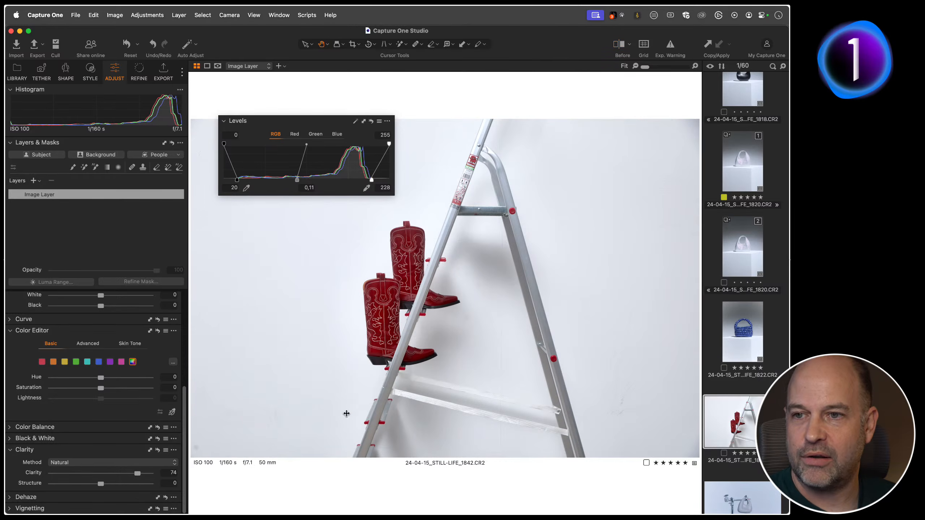
- Open the blue handbag image, auto-adjust its Levels, and raise the shadow input to 14
left_click(741, 338)
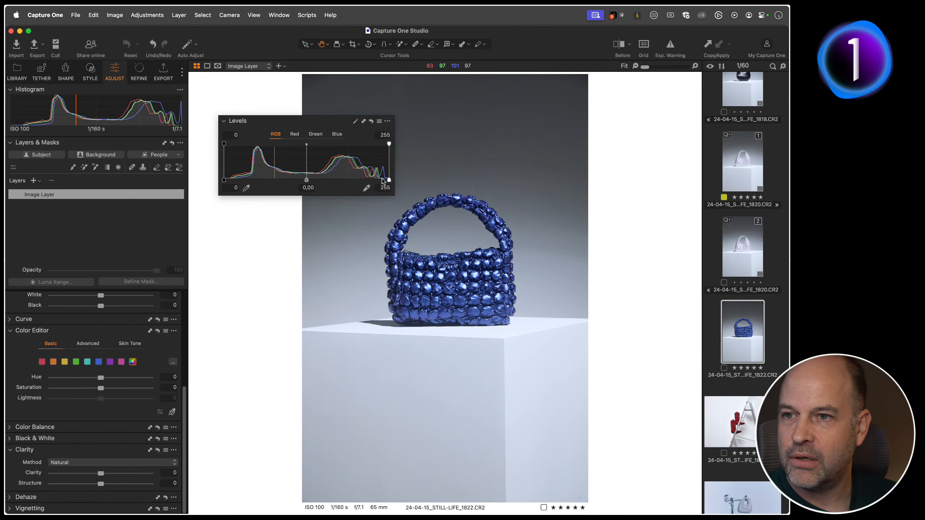
left_click(355, 122)
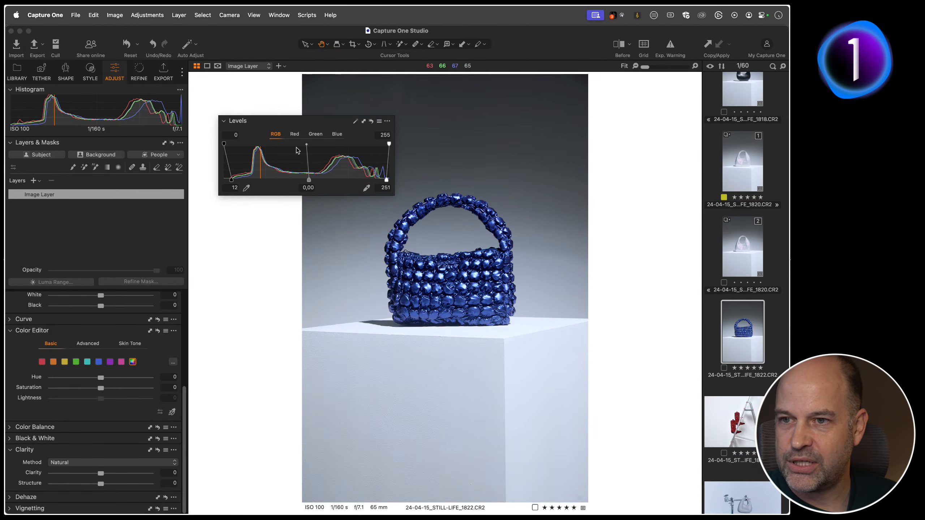
left_click_drag(231, 182, 233, 183)
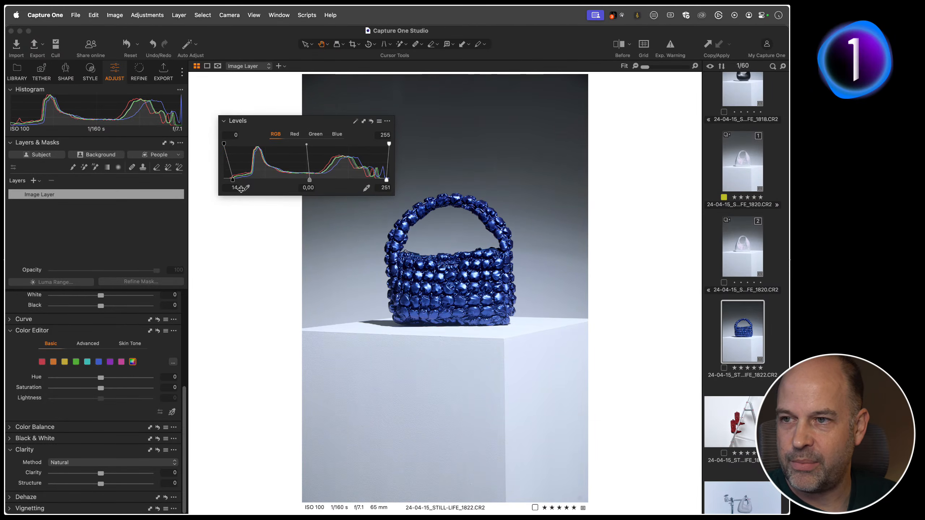
- Open the straight-on portrait of the model in the blue dress, reset its Levels and apply the automatic Levels adjustment
scroll(758, 289, "up", 5)
scroll(757, 288, "up", 5)
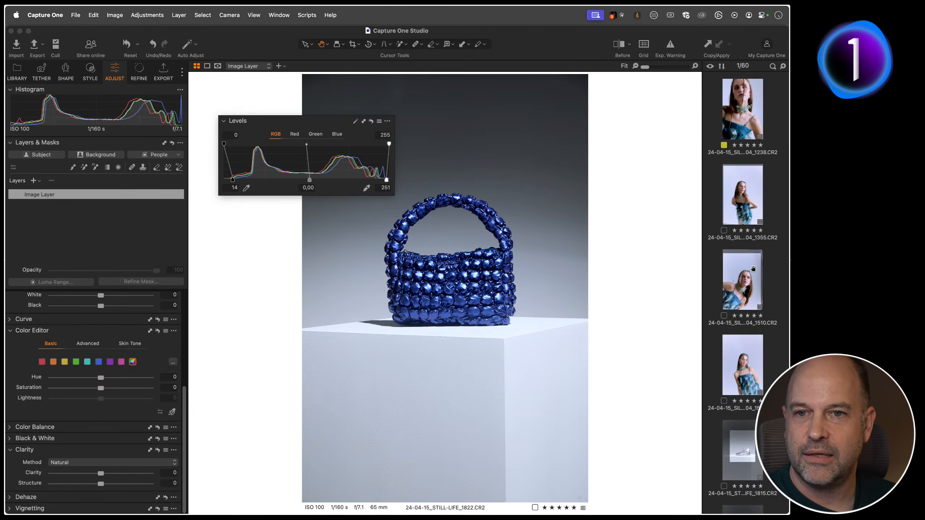
left_click(745, 251)
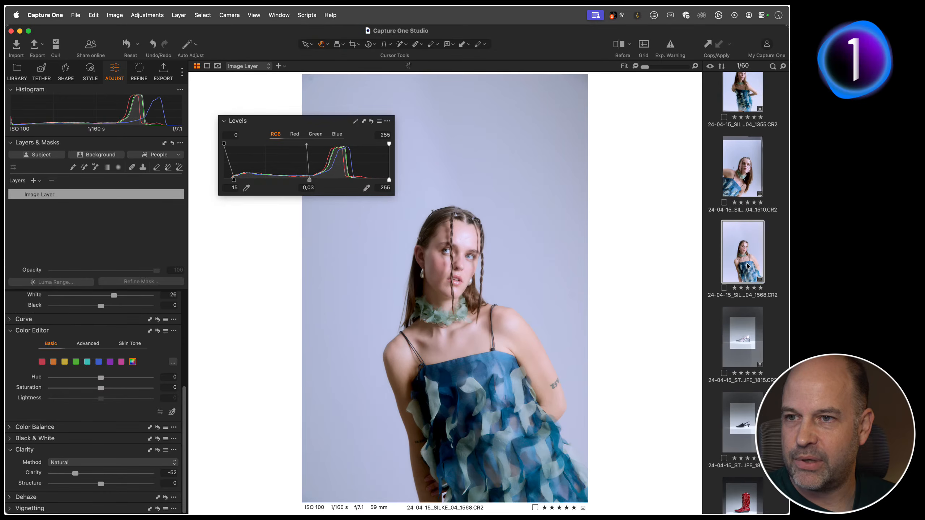
left_click(371, 121)
left_click(356, 121)
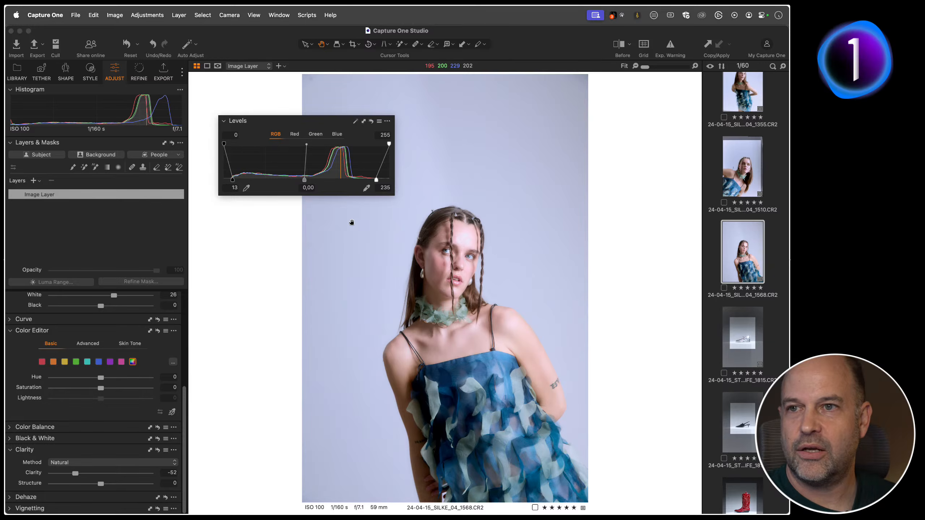
- Place eight color readouts on the portrait: one on the hair, one on the upper arm, and six across the background
left_click(453, 47)
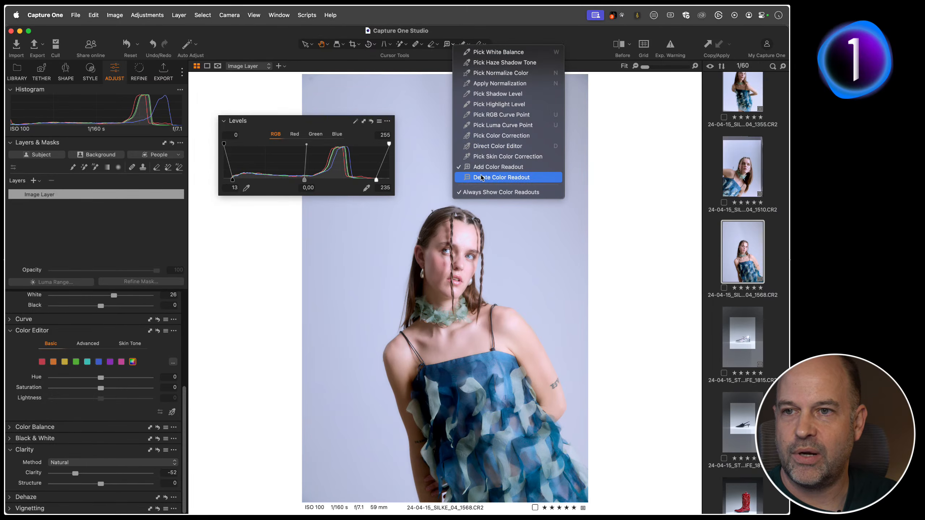
left_click(511, 178)
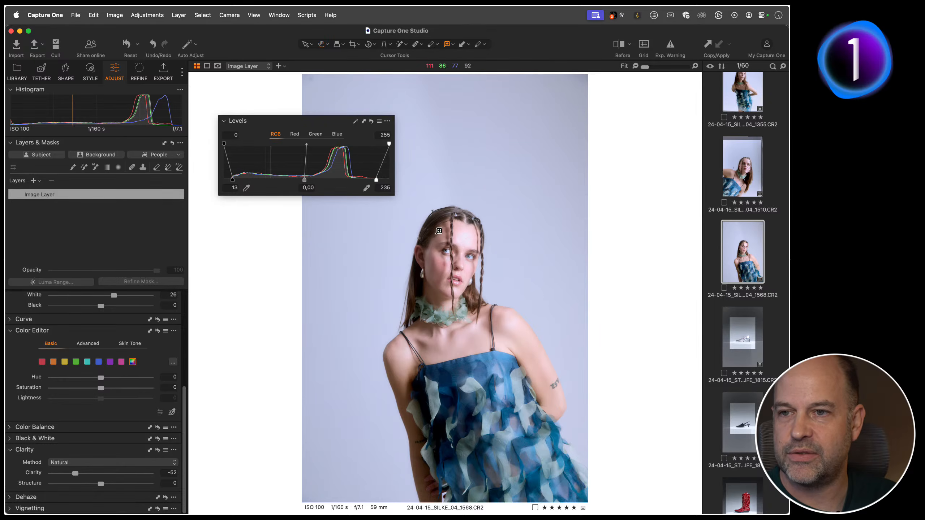
left_click(427, 229)
left_click(496, 128)
left_click(570, 257)
left_click(545, 360)
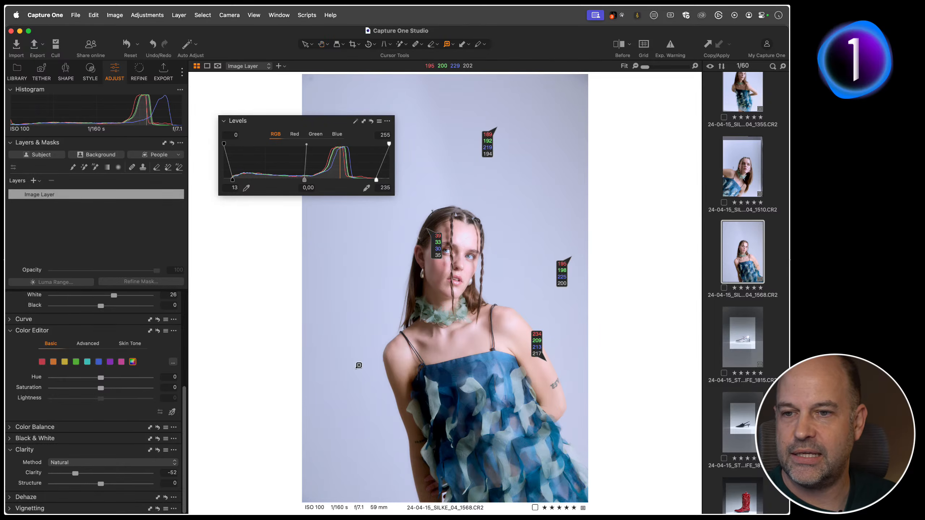
left_click(353, 364)
left_click(352, 257)
left_click(440, 165)
left_click(411, 103)
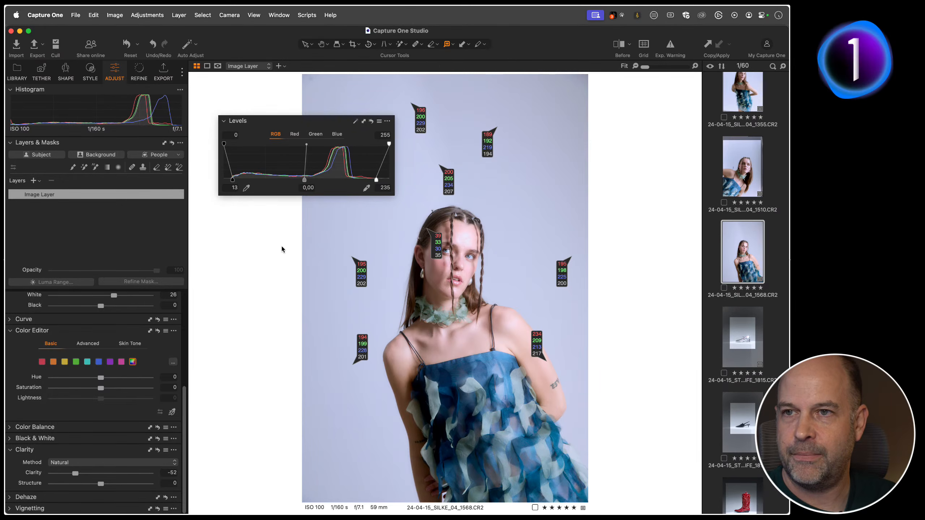
- Remove the three color readouts above the model's head and the one on the background beside her face, above her arm
left_click(421, 121, "alt")
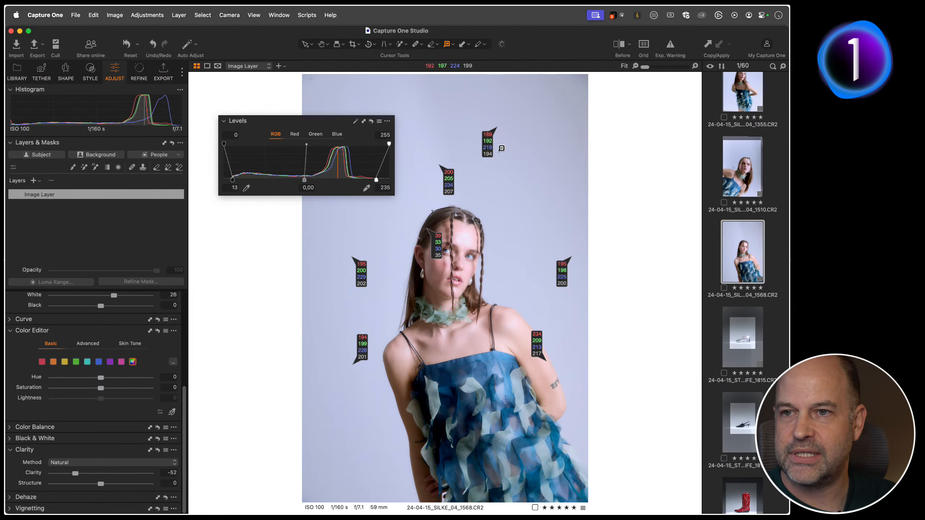
left_click(485, 152, "alt")
left_click(448, 183, "alt")
left_click(565, 267, "alt")
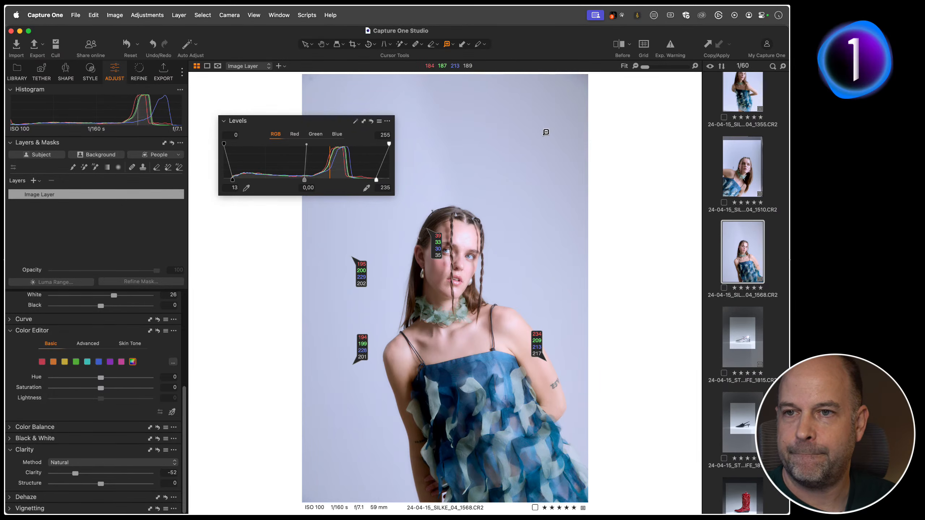
- Add three new color readouts across the background above the model's head
left_click(539, 137)
left_click(427, 150)
left_click(415, 106)
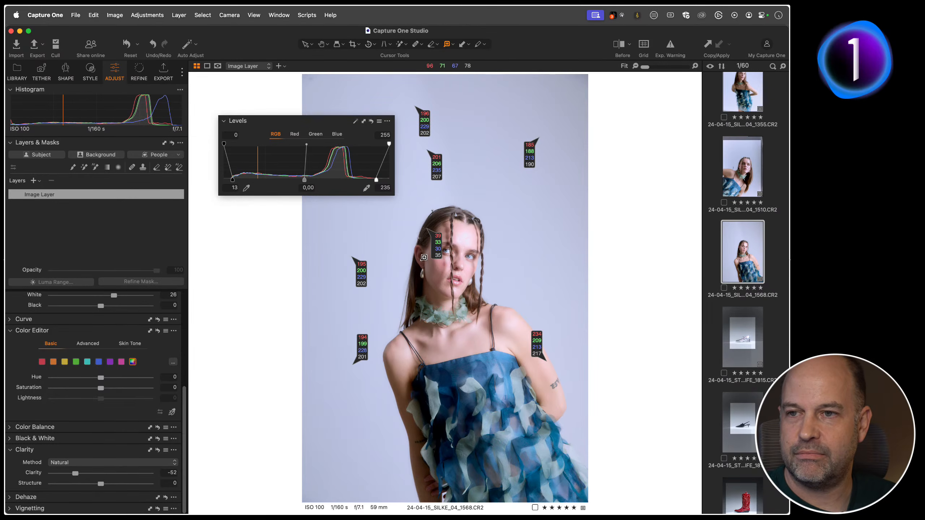
- Turn off Always Show Color Readouts and alternate between the Pan and Add Color Readout tools to check when the readouts display
left_click(453, 45)
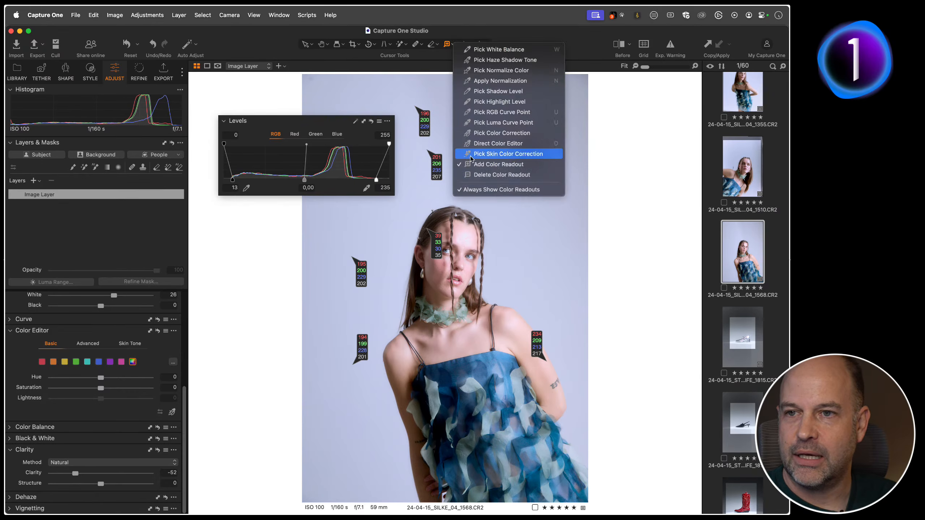
left_click(478, 189)
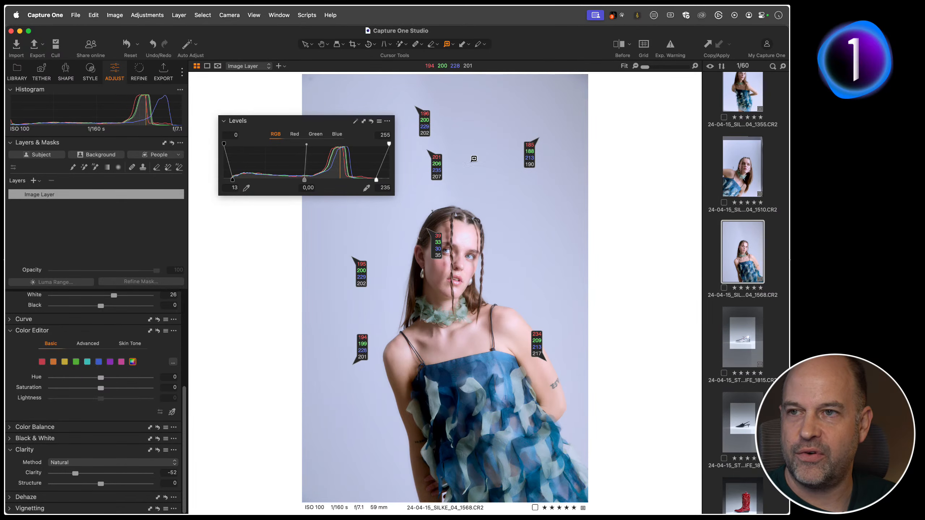
left_click(321, 44)
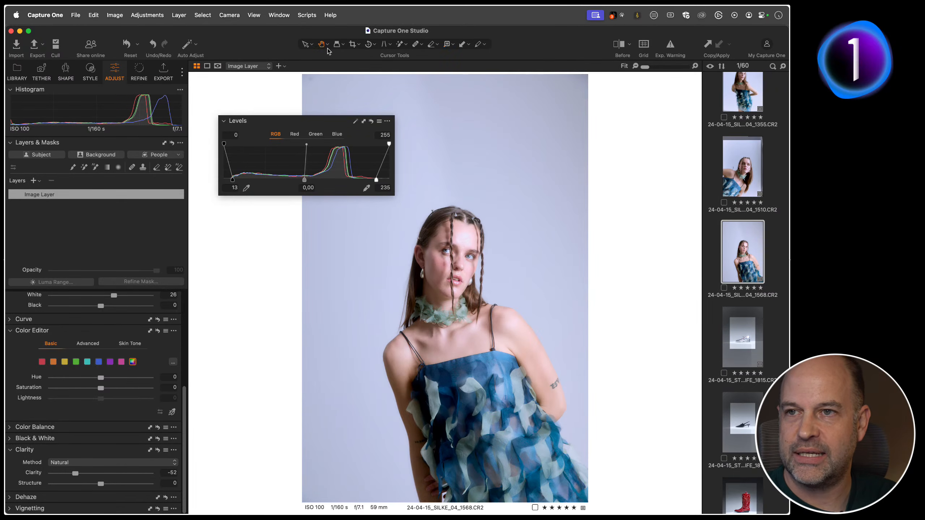
left_click(446, 44)
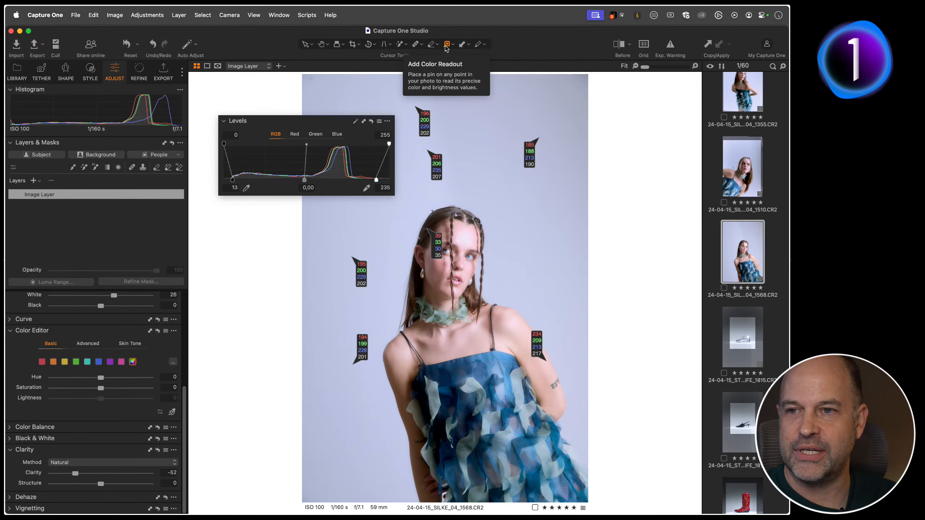
left_click(321, 44)
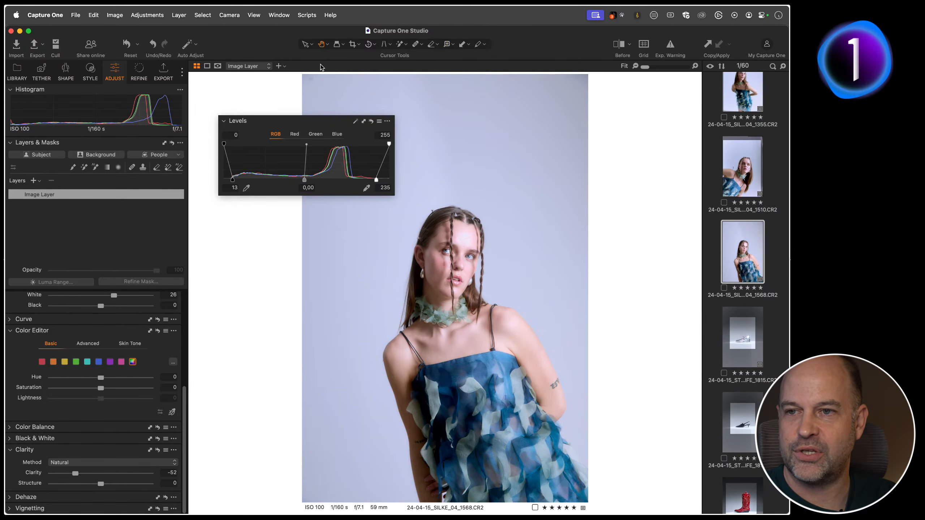
left_click(447, 44)
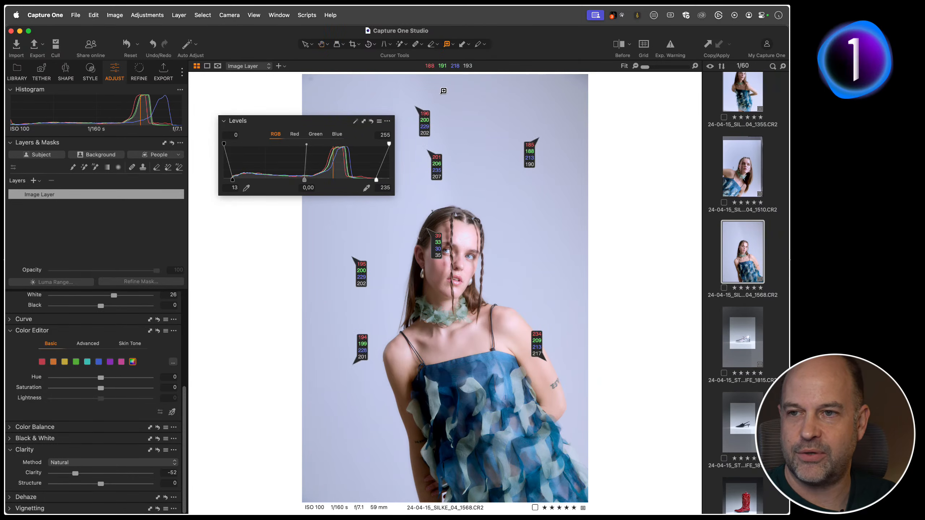
- Turn Always Show Color Readouts back on
left_click(452, 44)
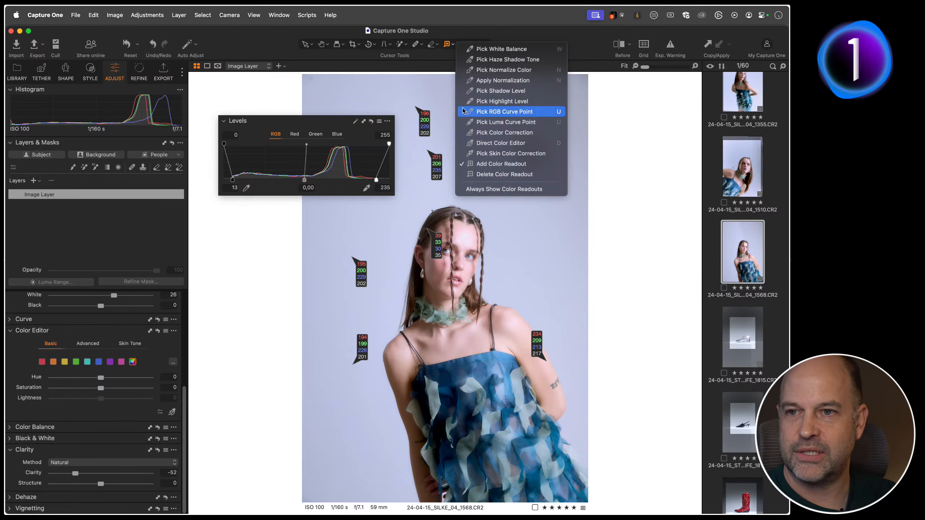
left_click(480, 189)
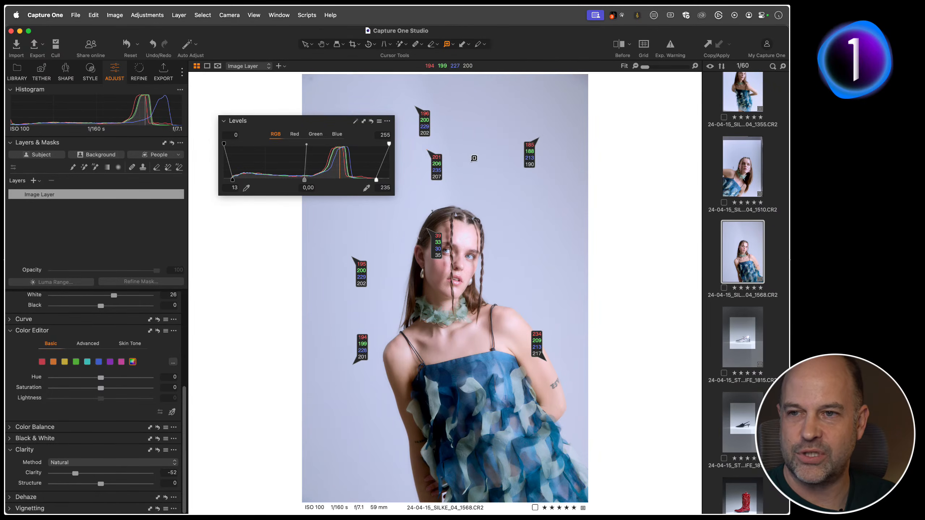
- Delete the single readout just above the model's head, clear all remaining color readouts, and return to the Pan tool
right_click(477, 158)
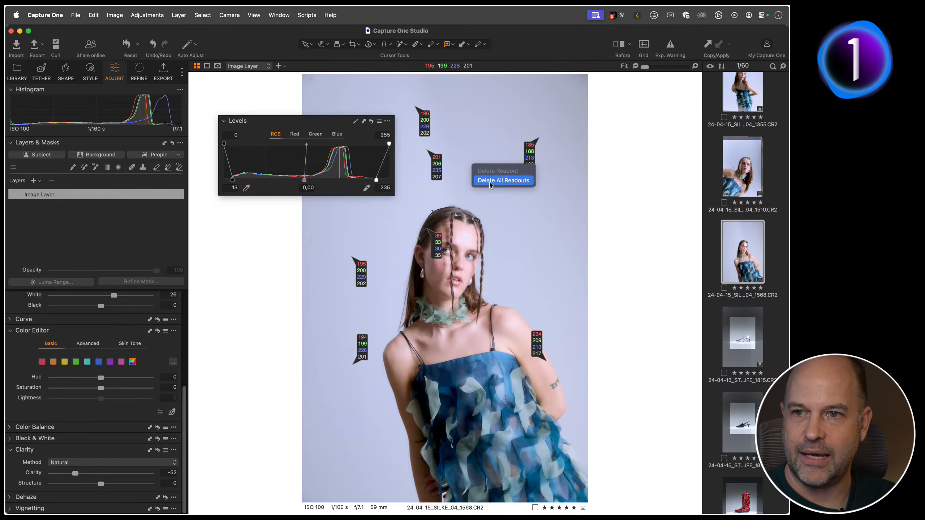
right_click(438, 172)
left_click(452, 169)
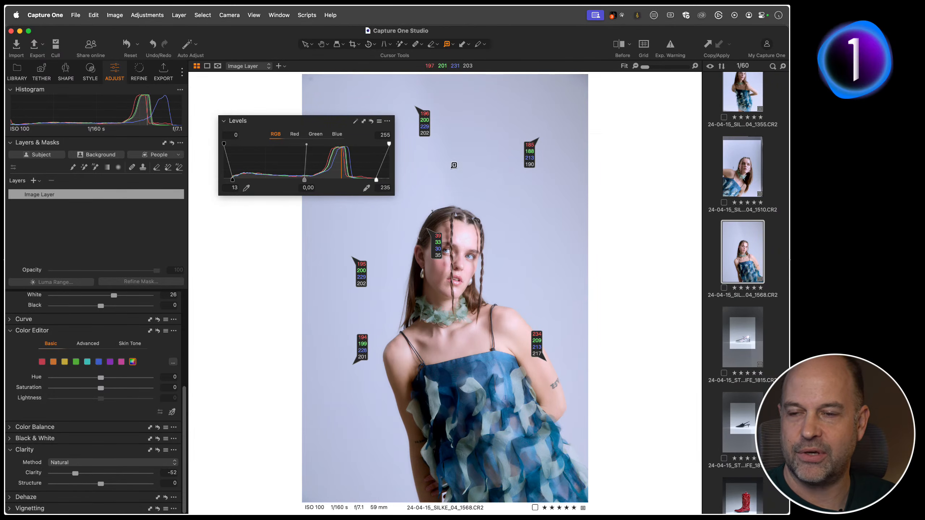
right_click(476, 149)
left_click(487, 174)
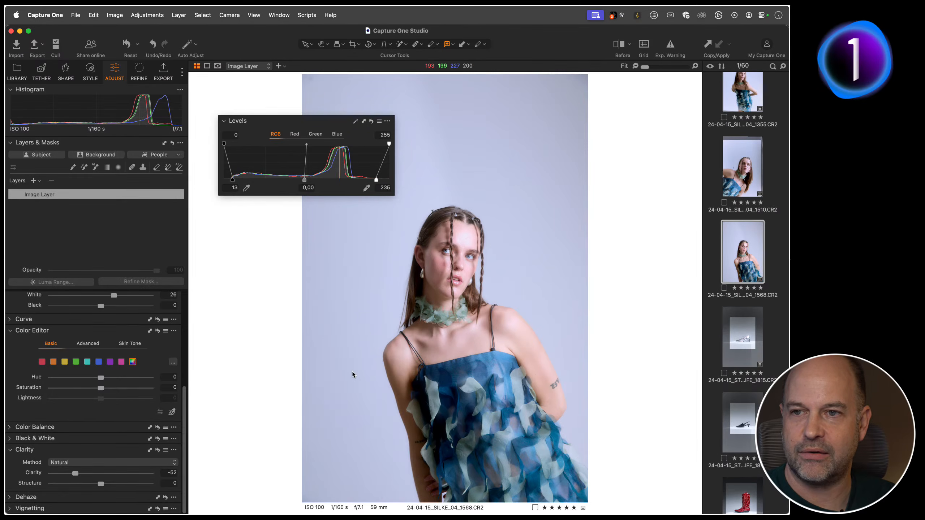
left_click(321, 44)
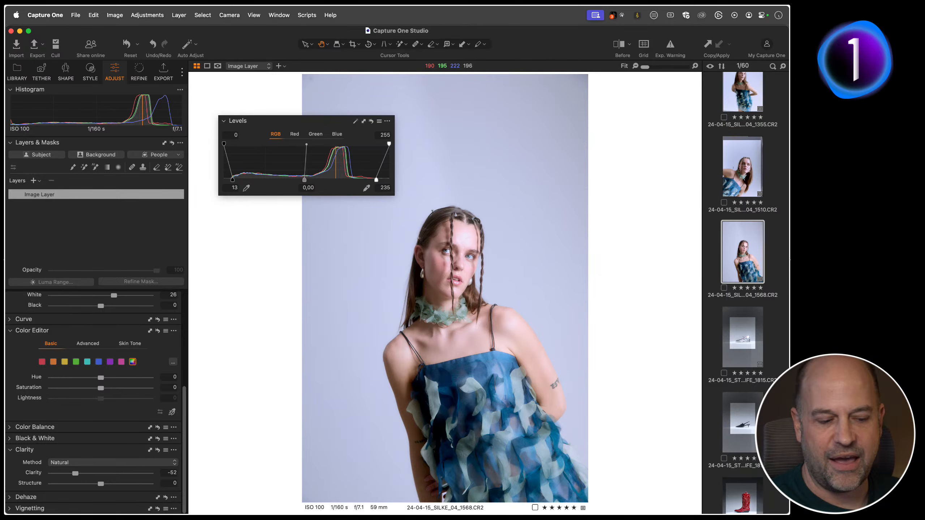
- Show the portrait full screen without the surrounding tools, and return to the normal editing view
key("ctrl+super+f")
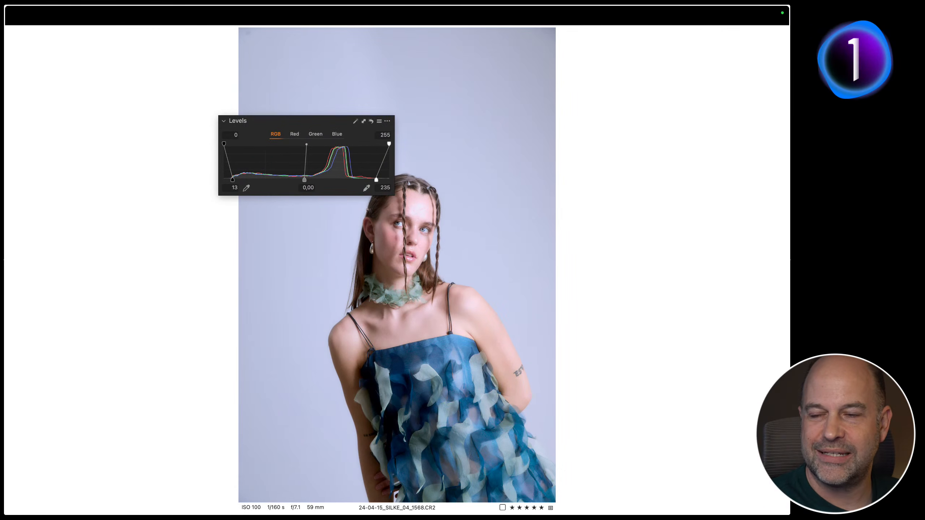
key("ctrl+super+f")
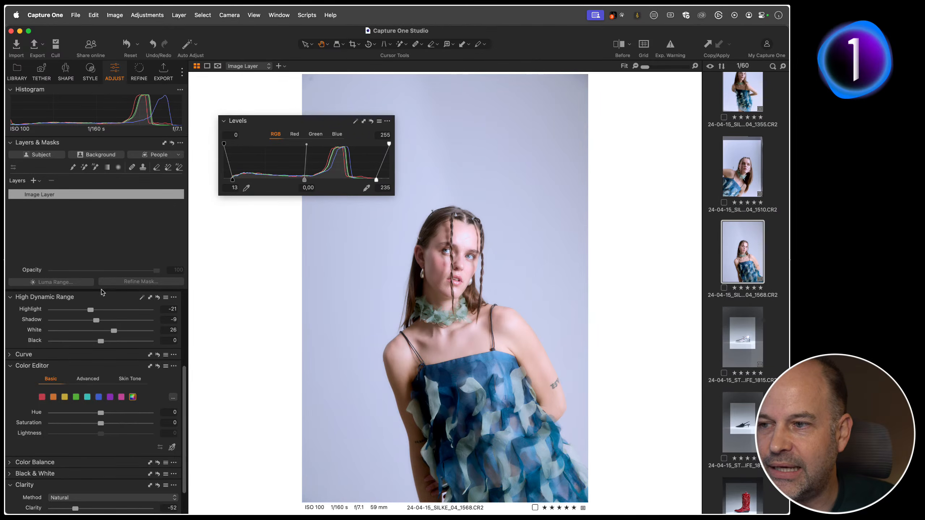
- Raise the portrait's Contrast to 47 and inspect the dark areas of the dress at 100% zoom
scroll(127, 402, "up", 5)
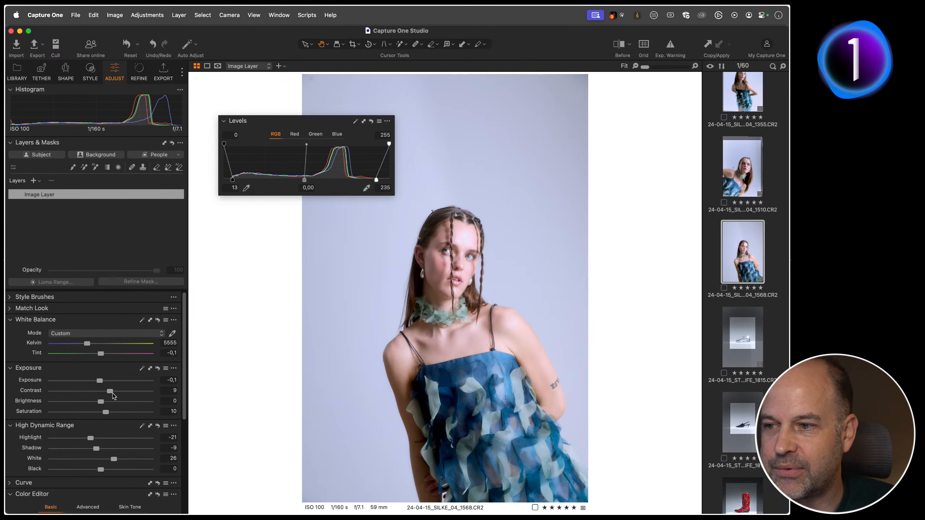
left_click_drag(110, 391, 149, 401)
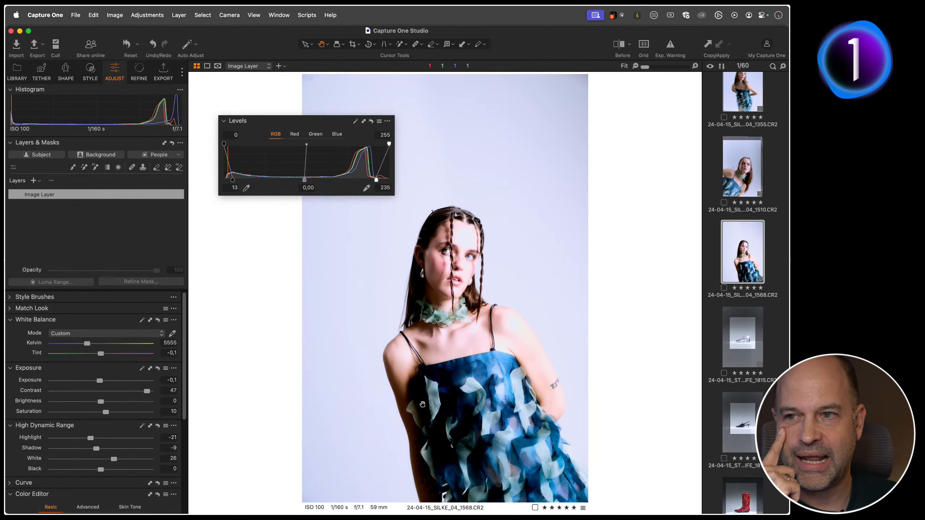
left_click(421, 397)
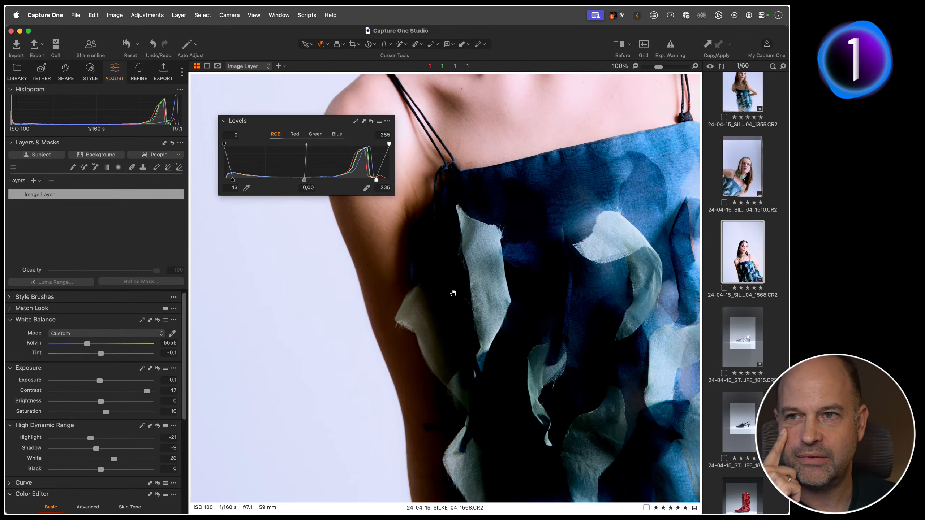
left_click(437, 245)
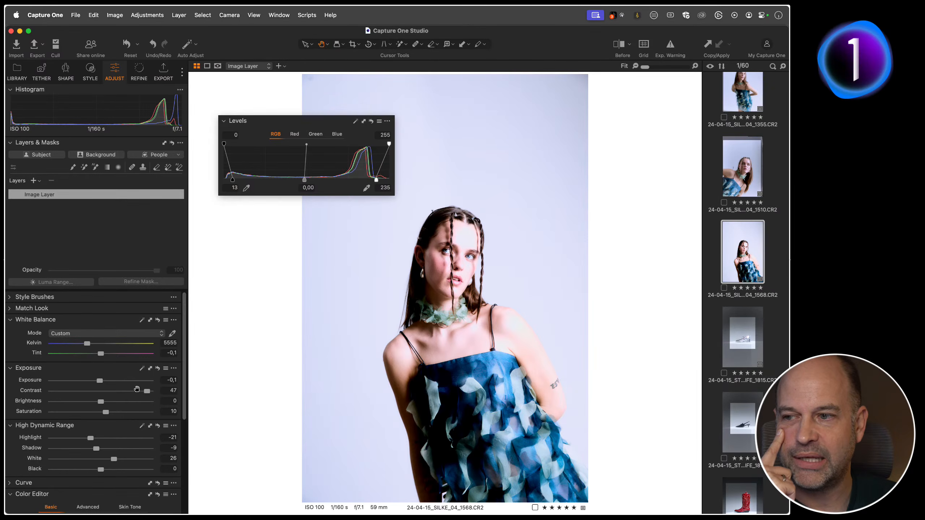
- Lower the portrait's Contrast to near zero and bring the Clarity settings into view
left_click_drag(146, 391, 102, 391)
scroll(77, 372, "down", 9)
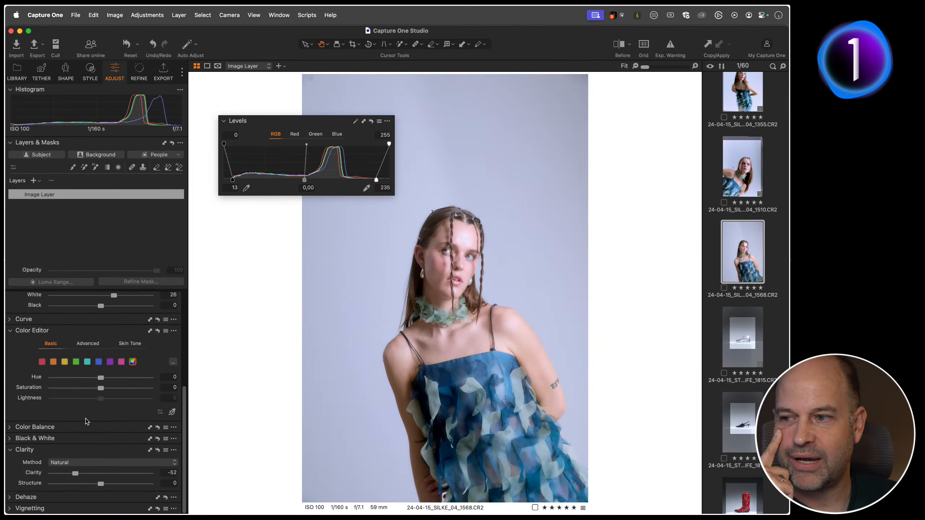
- Raise the portrait's Clarity to 100 and set the RGB Levels input shadow to 9 and highlight to 241
left_click_drag(75, 473, 161, 480)
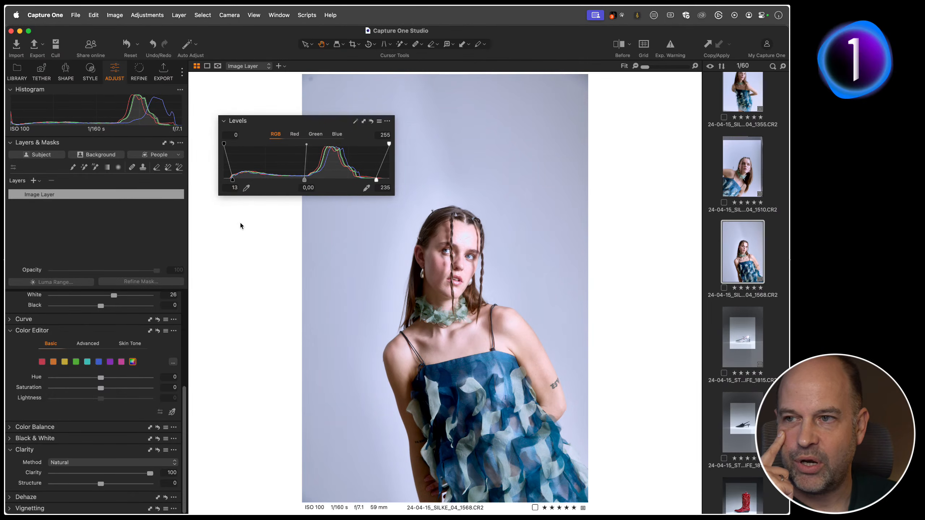
left_click_drag(232, 179, 230, 179)
left_click_drag(376, 179, 380, 179)
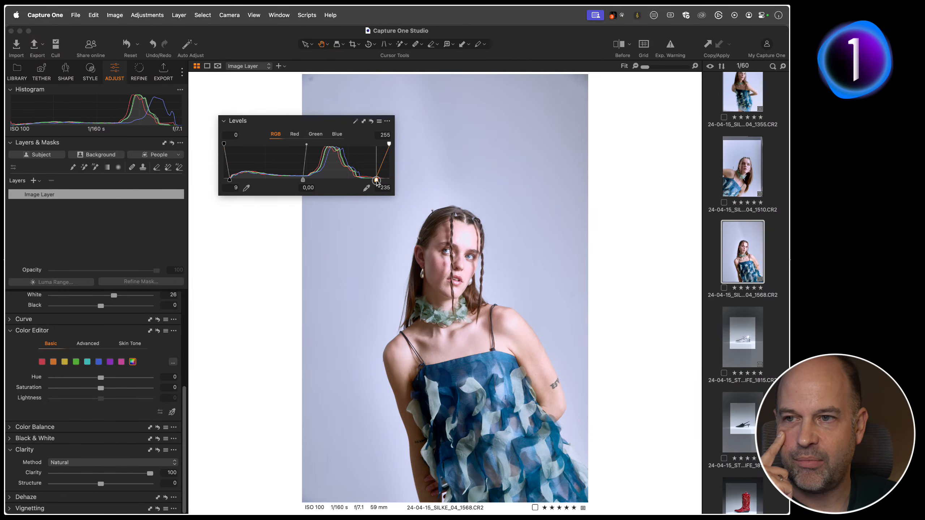
- Try different Clarity strengths on the portrait and settle on a Clarity of 19
left_click(100, 474)
left_click_drag(100, 476, 136, 478)
mouse_move(93, 478)
left_mouse_down()
mouse_move(152, 479)
mouse_move(110, 478)
left_mouse_up()
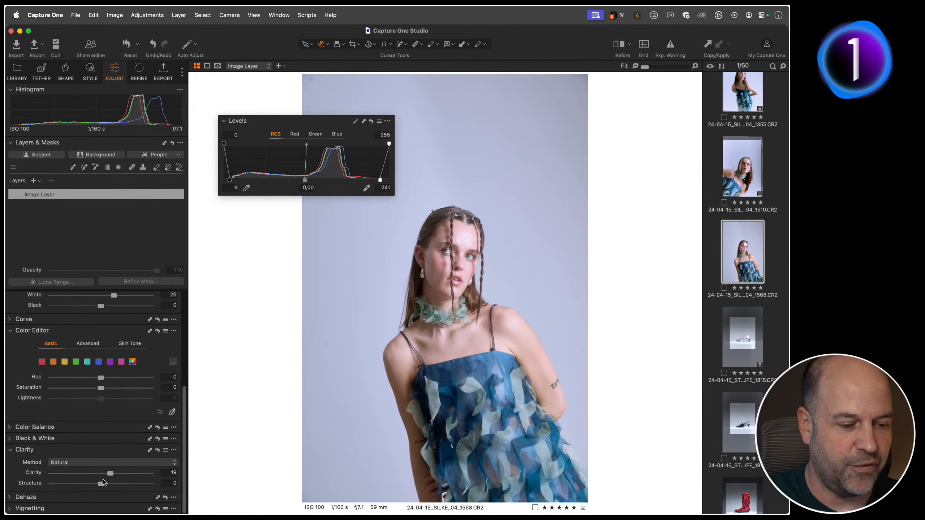
- Switch to Safari and open the Livestreams section of the Learning hub, starting from the Capture One support home page
key("super+space")
type("safari")
key("Return")
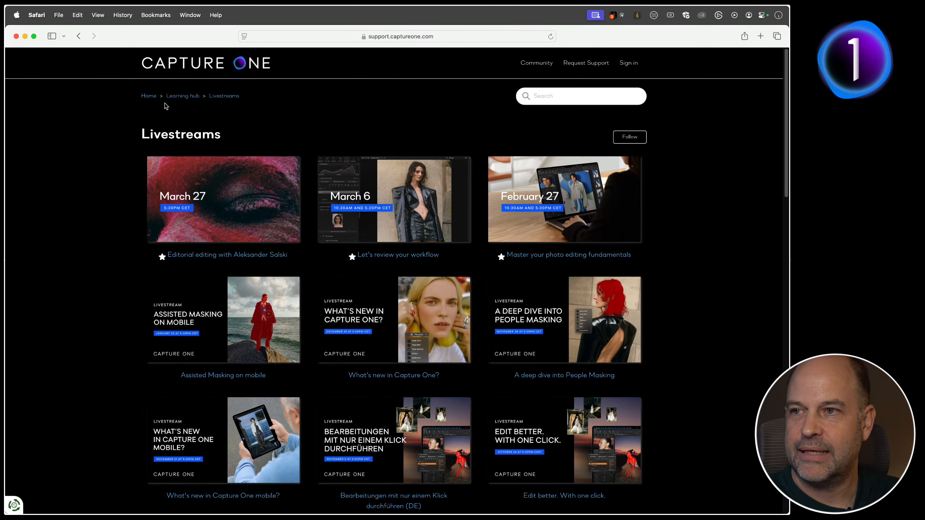
left_click_drag(146, 96, 154, 104)
left_click(150, 98)
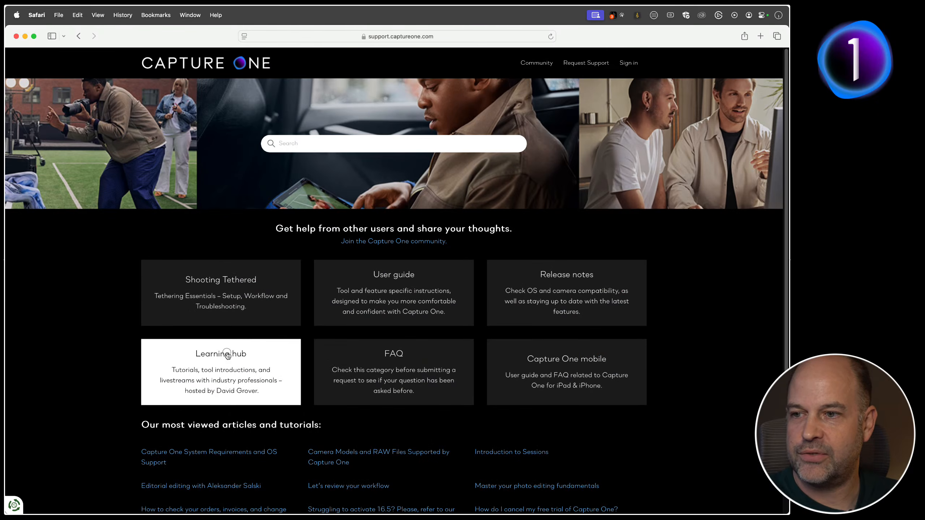
left_click(228, 361)
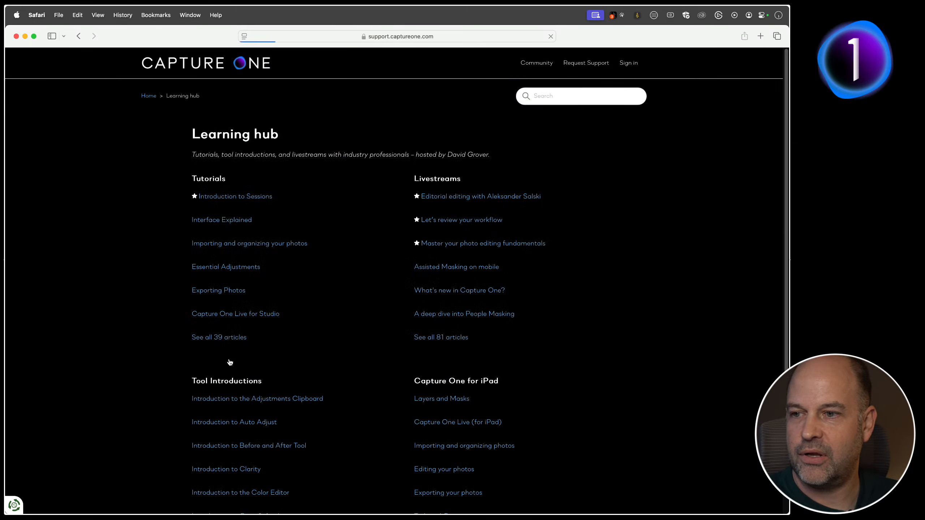
left_click(440, 179)
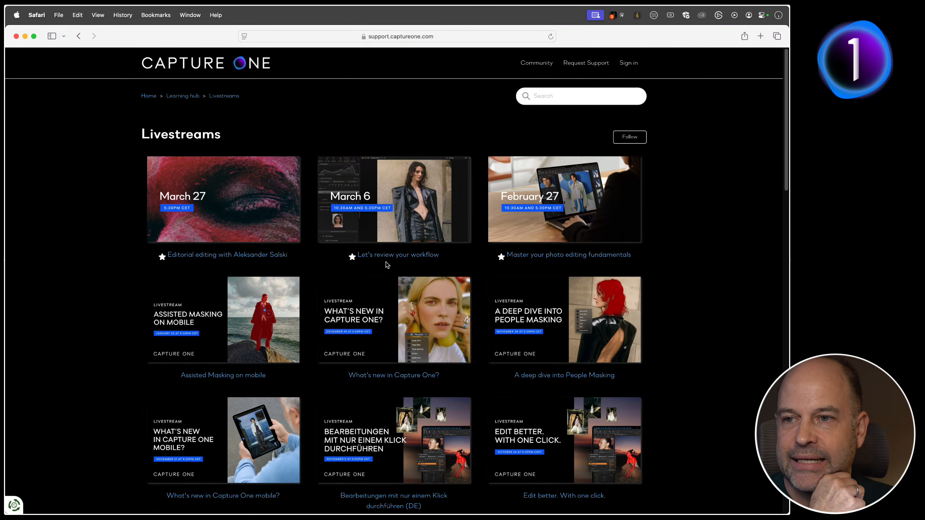
- Reveal the full web address of the Livestreams page, and dismiss the address suggestions
key("F1")
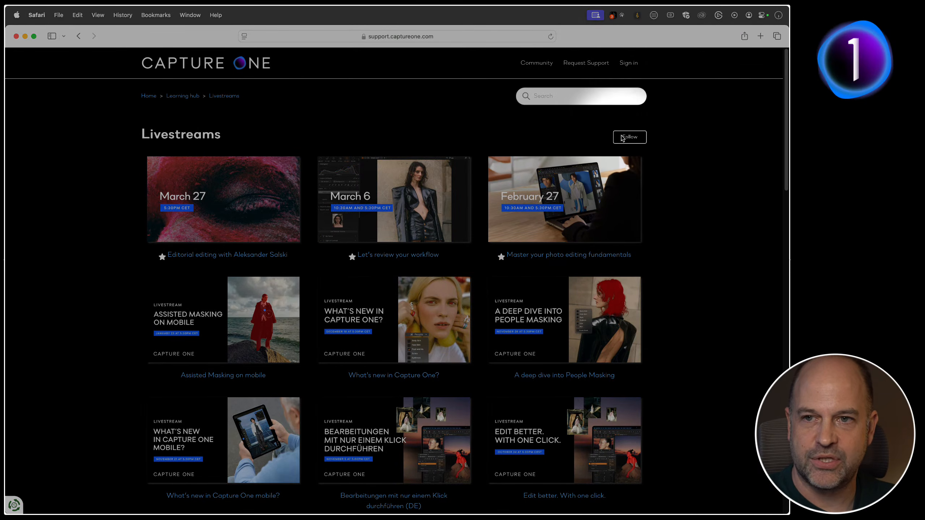
key("F1")
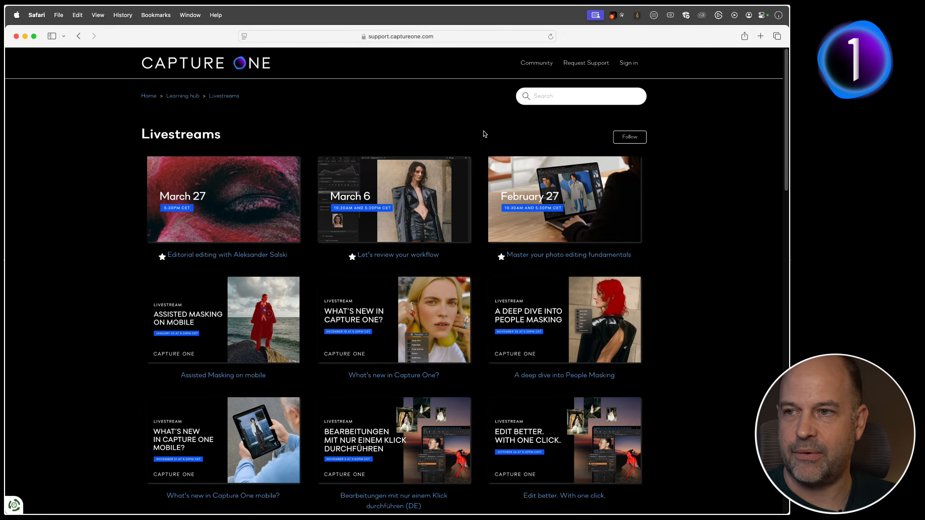
left_click(396, 36)
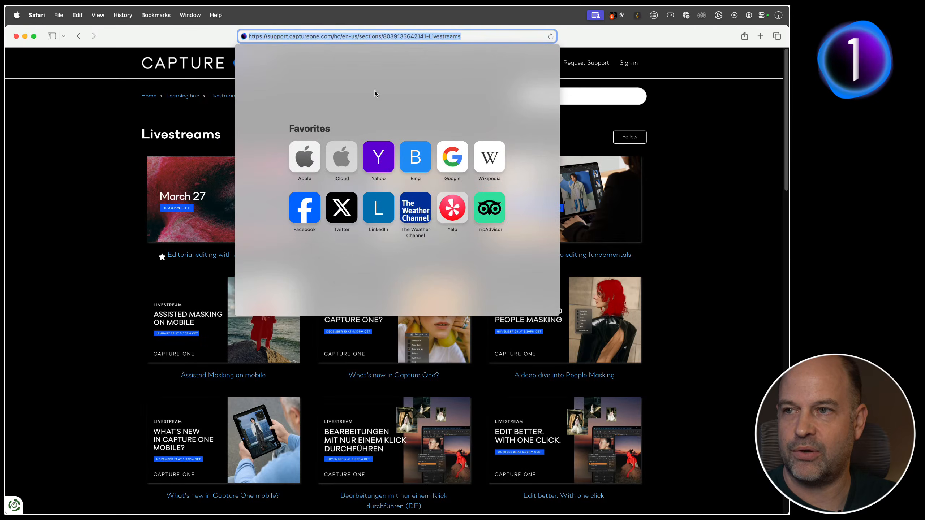
left_click(169, 122)
- Go back to the Learning hub overview and reopen its Livestreams section, repeating the route once more
double_click(182, 95)
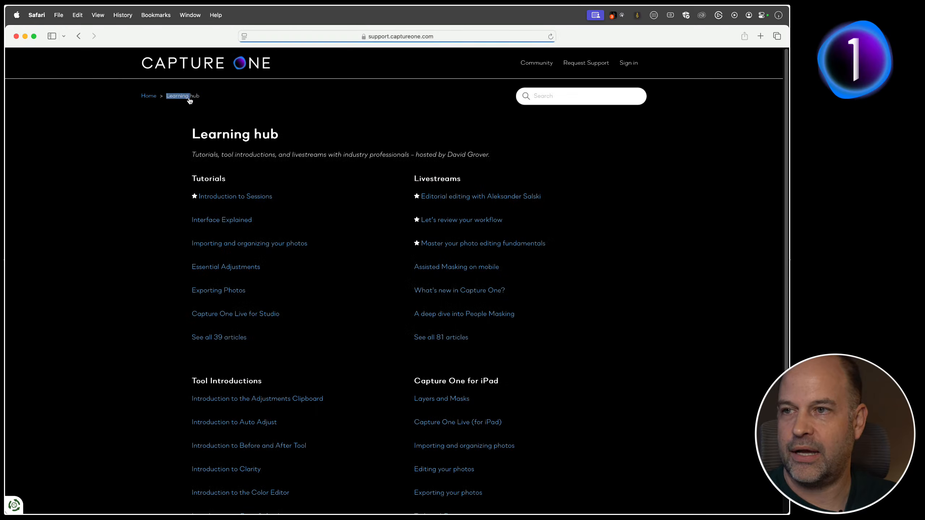
left_click(437, 178)
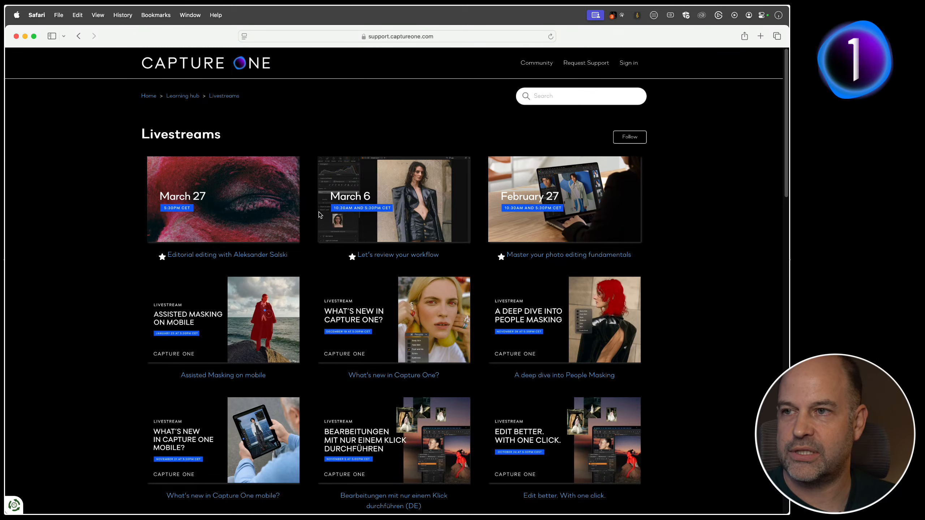
left_click(183, 96)
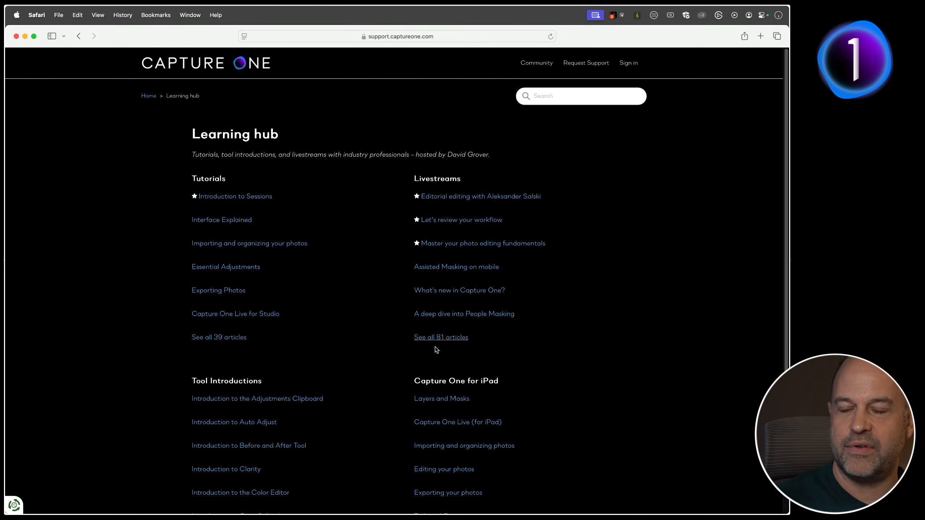
left_click(435, 180)
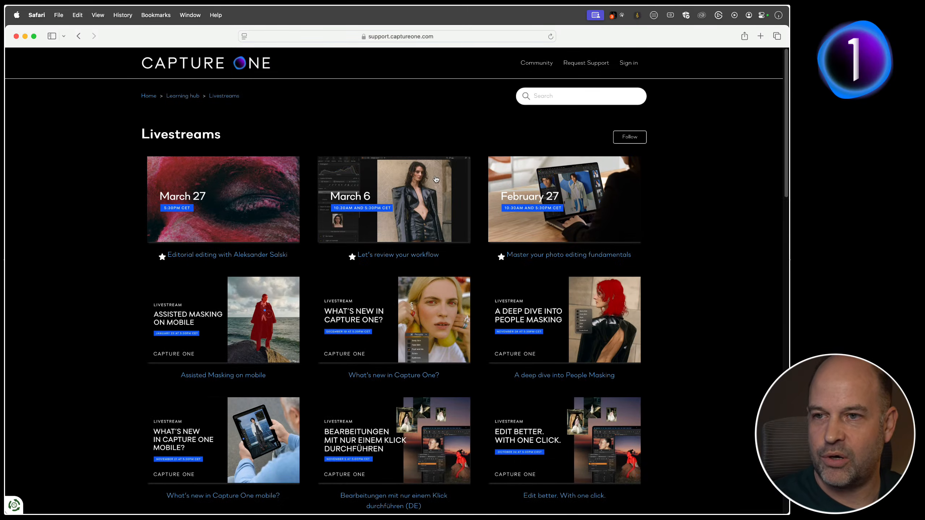
- Browse the next page of past livestreams for the Curves and Levels masterclass, and switch back to Capture One
scroll(418, 255, "down", 15)
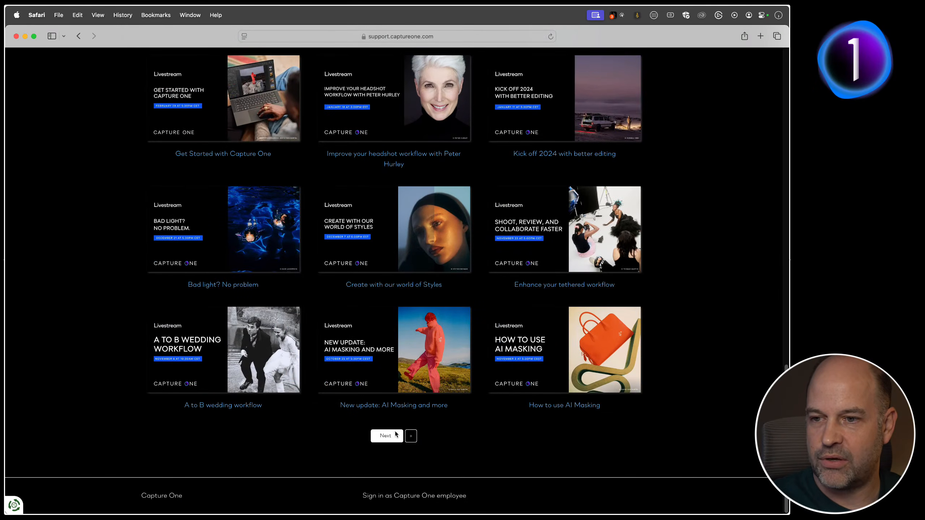
left_click(395, 434)
scroll(474, 280, "down", 3)
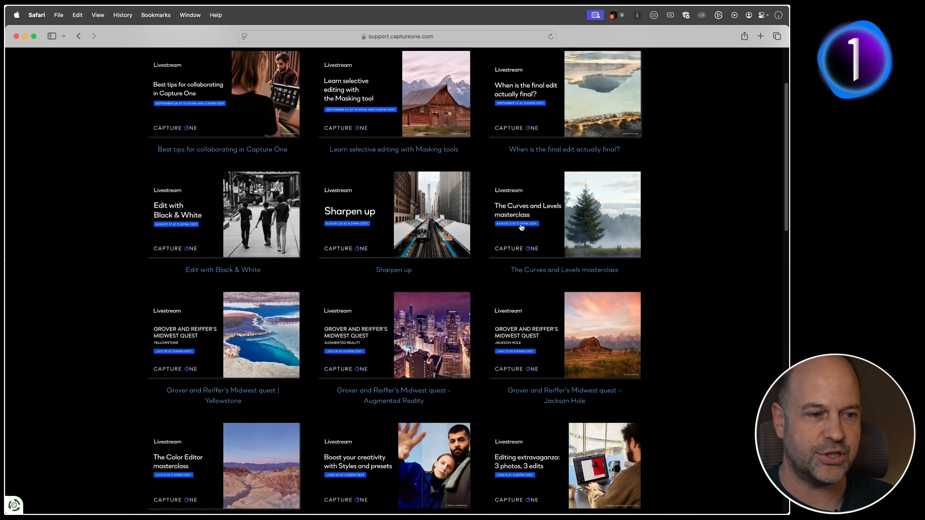
scroll(467, 192, "up", 5)
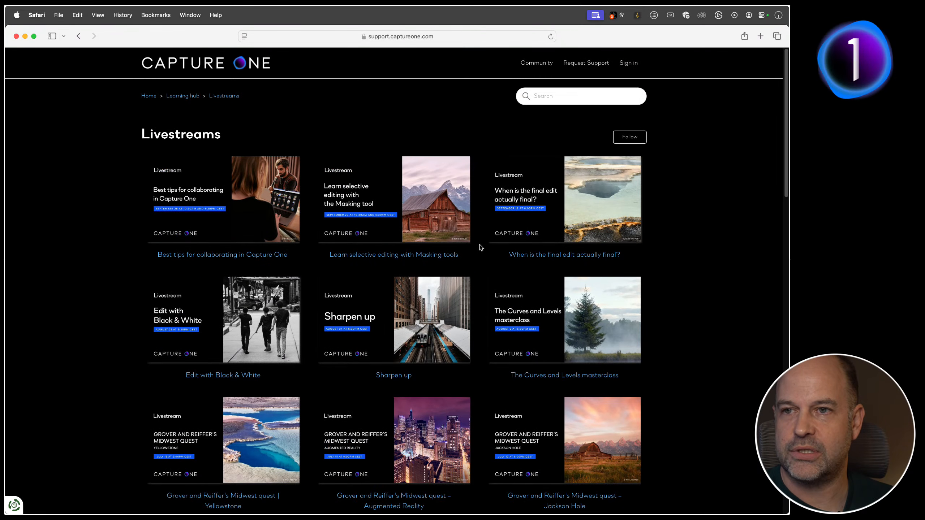
key("super+Tab")
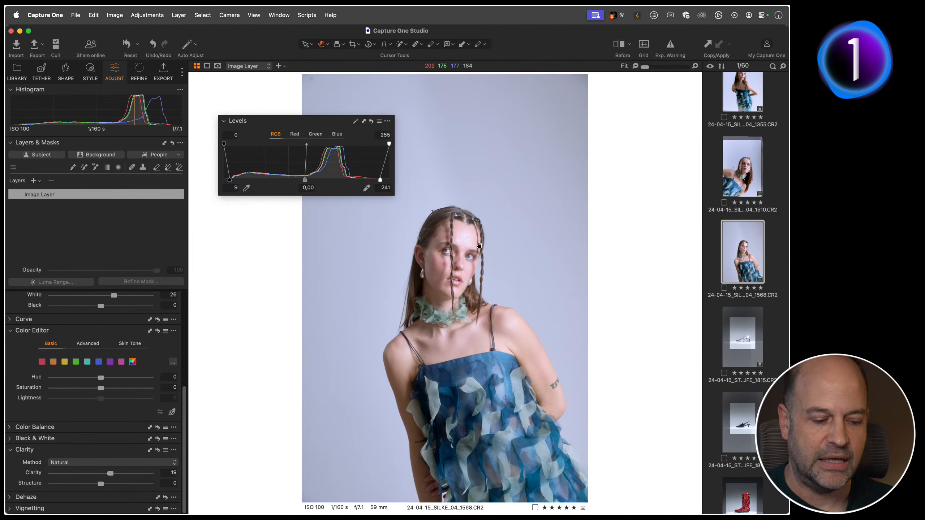